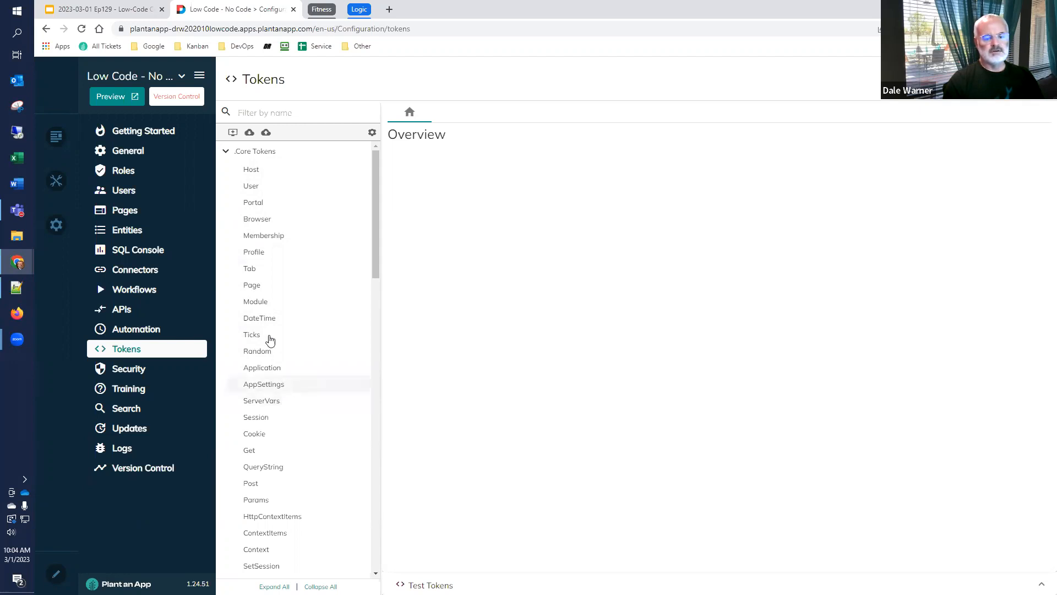
Look through the available core tokens, from Host at the start of the list to Folder at its end
{"action": "scroll", "coordinate": [251, 350], "scroll_direction": "down", "scroll_amount": 1}
{"action": "scroll", "coordinate": [250, 350], "scroll_direction": "down", "scroll_amount": 3}
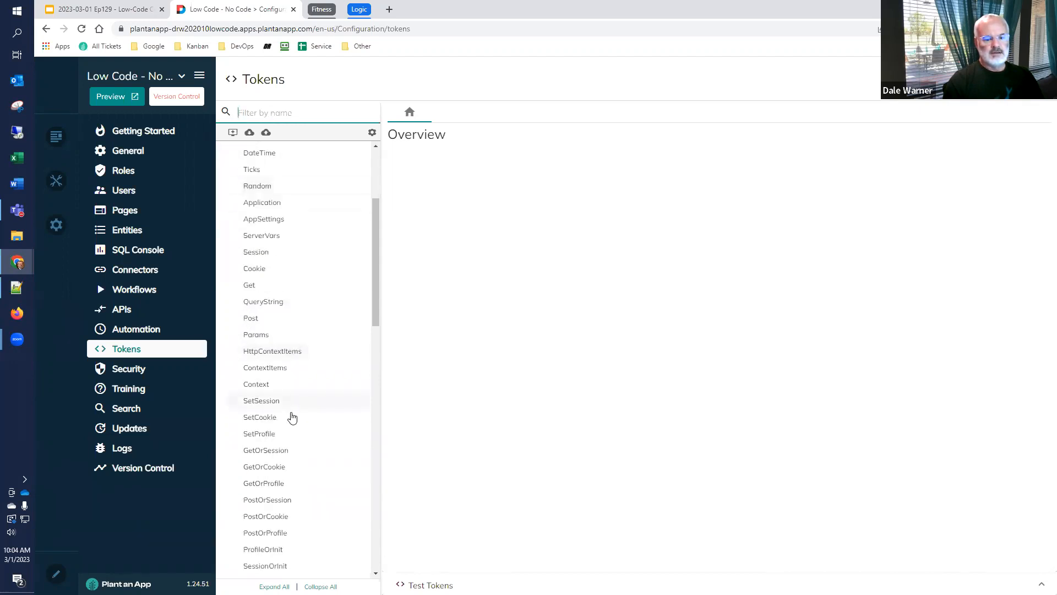
{"action": "scroll", "coordinate": [290, 418], "scroll_direction": "down", "scroll_amount": 2}
{"action": "scroll", "coordinate": [290, 420], "scroll_direction": "down", "scroll_amount": 3}
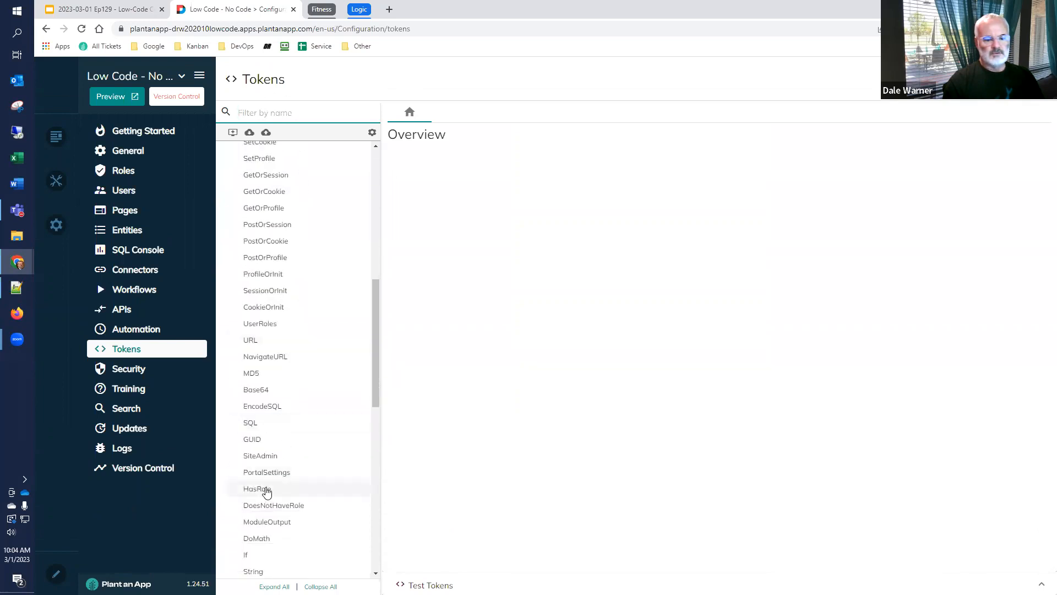
{"action": "scroll", "coordinate": [265, 491], "scroll_direction": "down", "scroll_amount": 3}
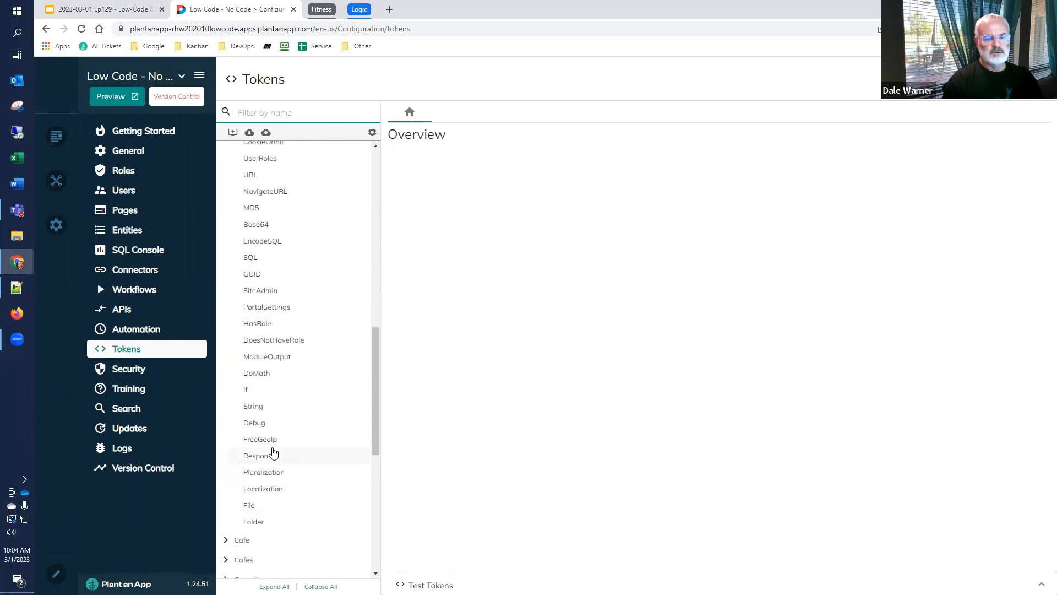
{"action": "scroll", "coordinate": [274, 454], "scroll_direction": "up", "scroll_amount": 3}
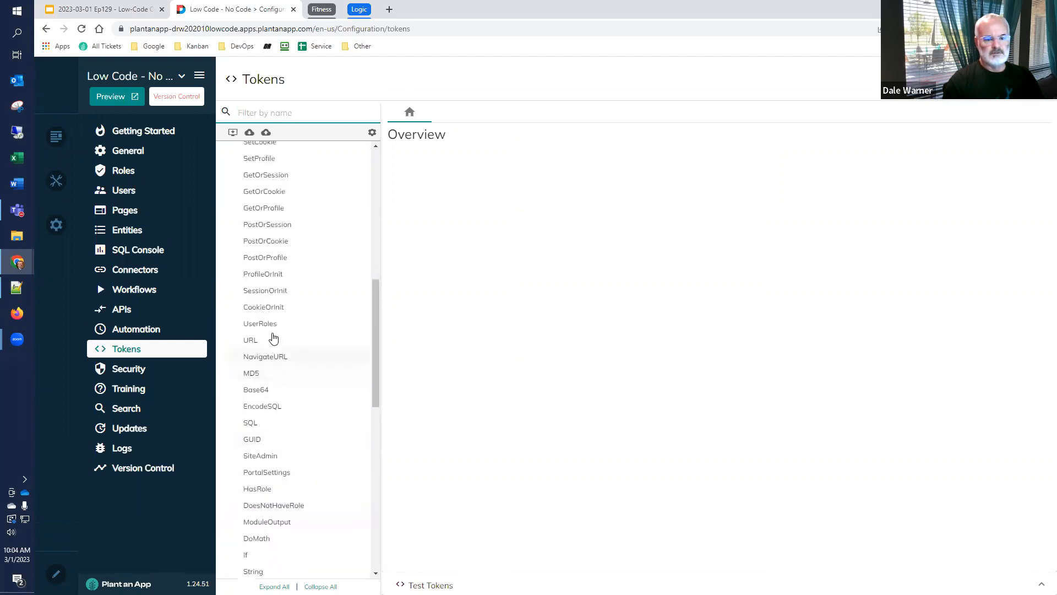
{"action": "scroll", "coordinate": [284, 333], "scroll_direction": "up", "scroll_amount": 3}
{"action": "scroll", "coordinate": [286, 316], "scroll_direction": "up", "scroll_amount": 3}
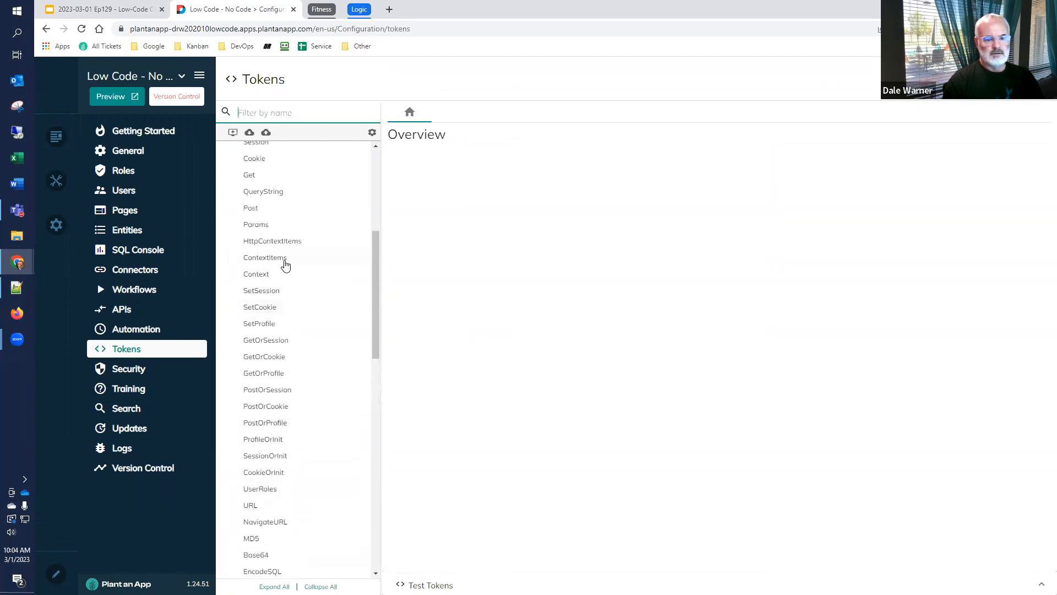
{"action": "scroll", "coordinate": [286, 249], "scroll_direction": "up", "scroll_amount": 3}
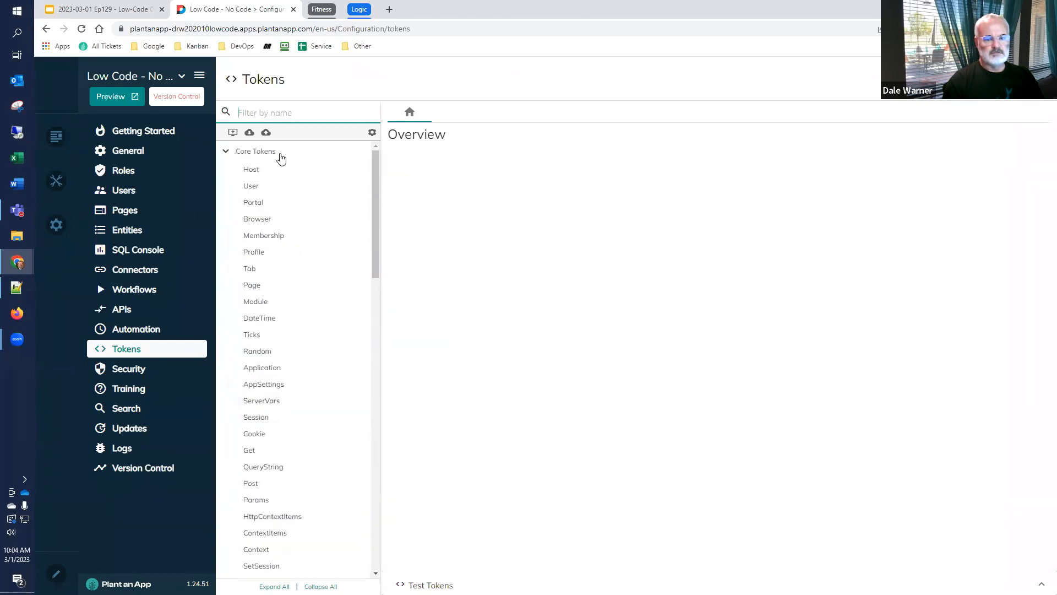
Open the User core token's documentation and try filtering the token list by "user", clearing the filter again
{"action": "left_click", "coordinate": [253, 187]}
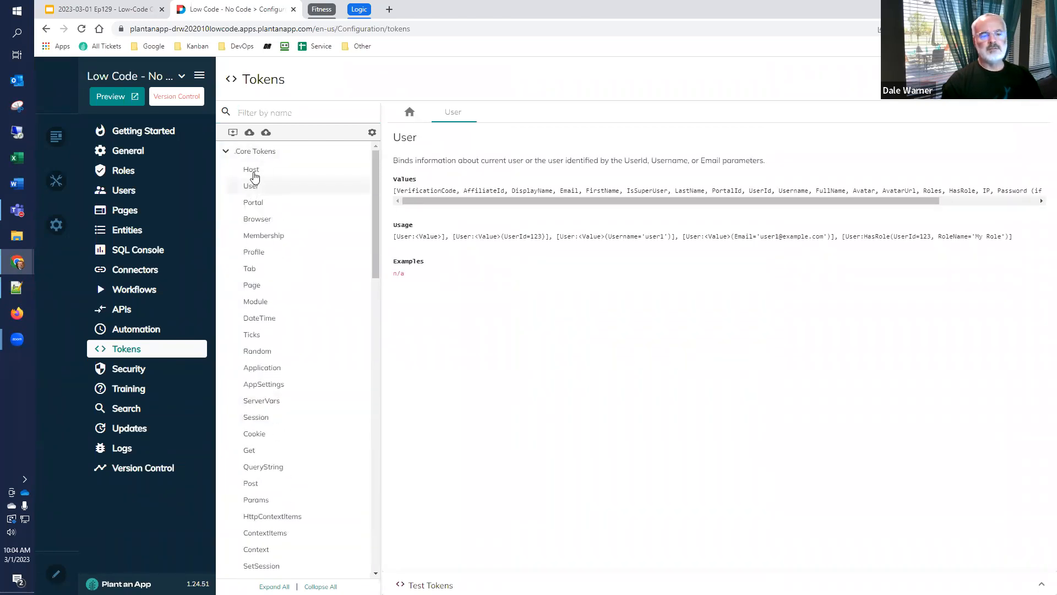
{"action": "left_click", "coordinate": [271, 113]}
{"action": "type", "text": "user"}
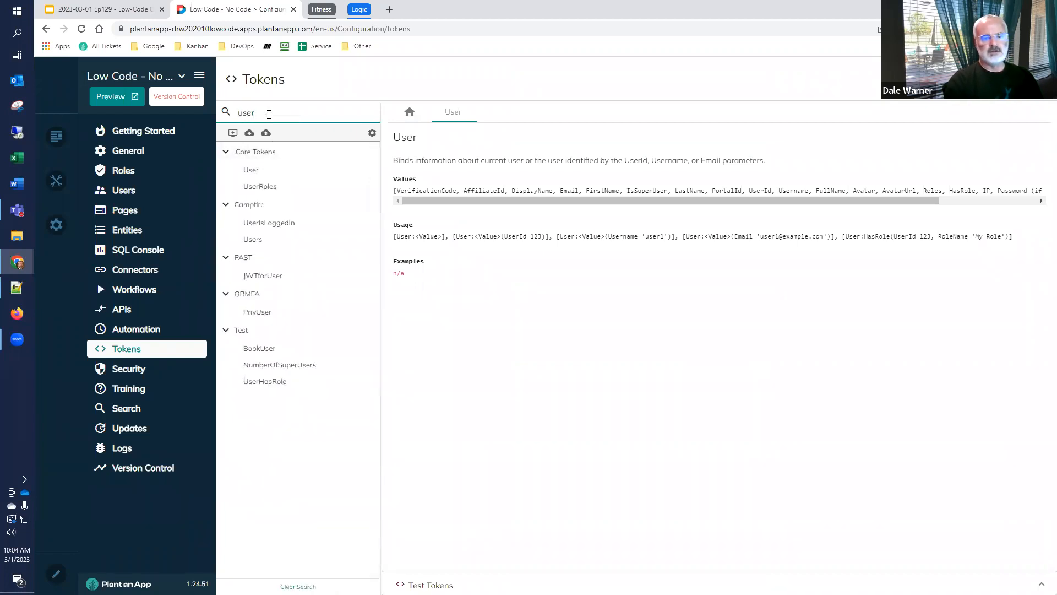
{"action": "double_click", "coordinate": [269, 113]}
{"action": "key", "text": "BackSpace"}
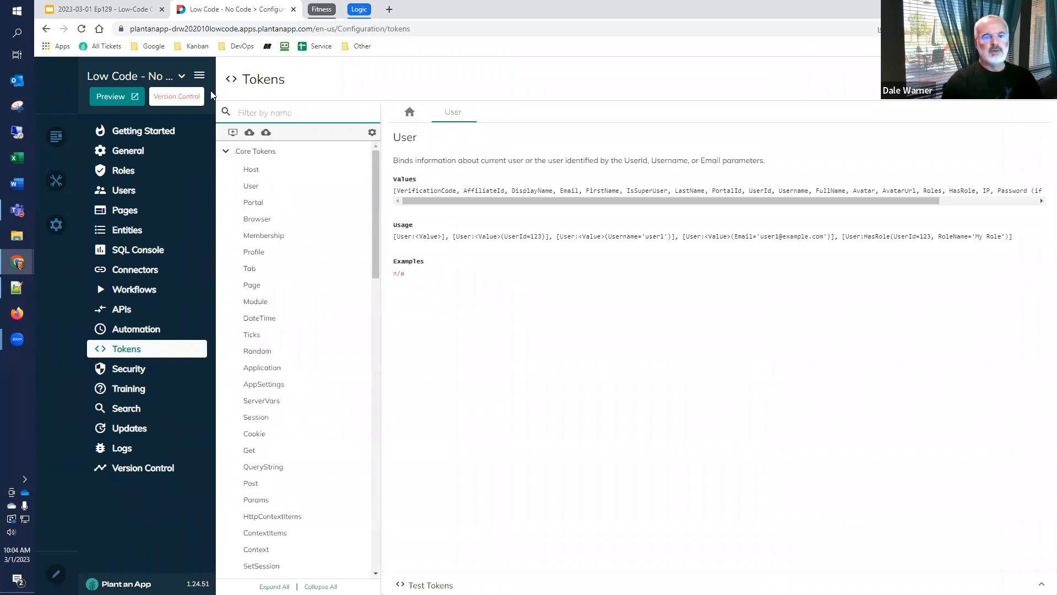
{"action": "left_click", "coordinate": [275, 192]}
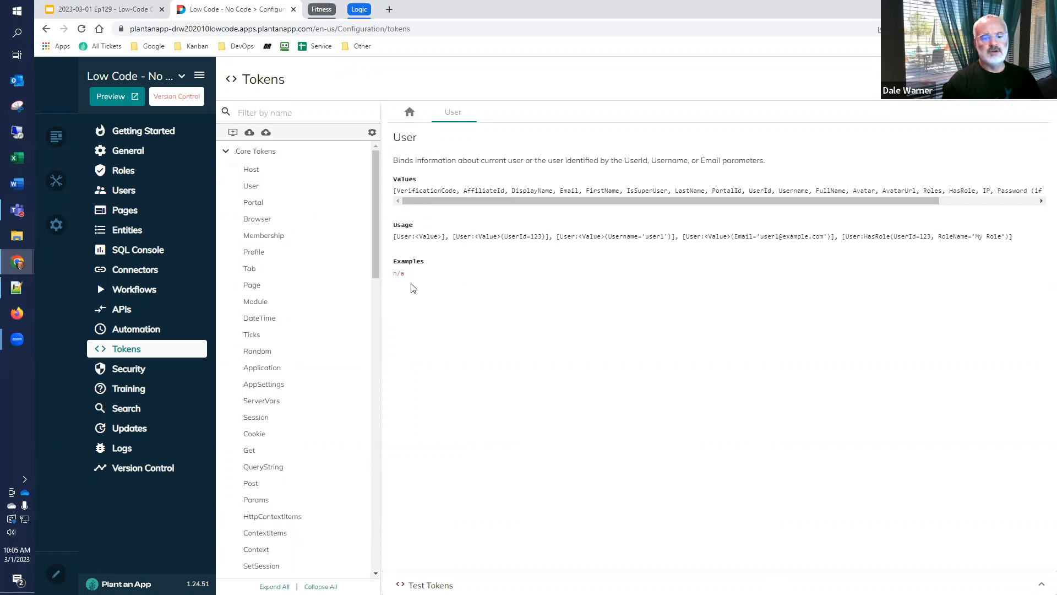
Enter [User:FirstName] as the test token, taking FirstName from the documented values, and run the test
{"action": "left_click", "coordinate": [440, 585]}
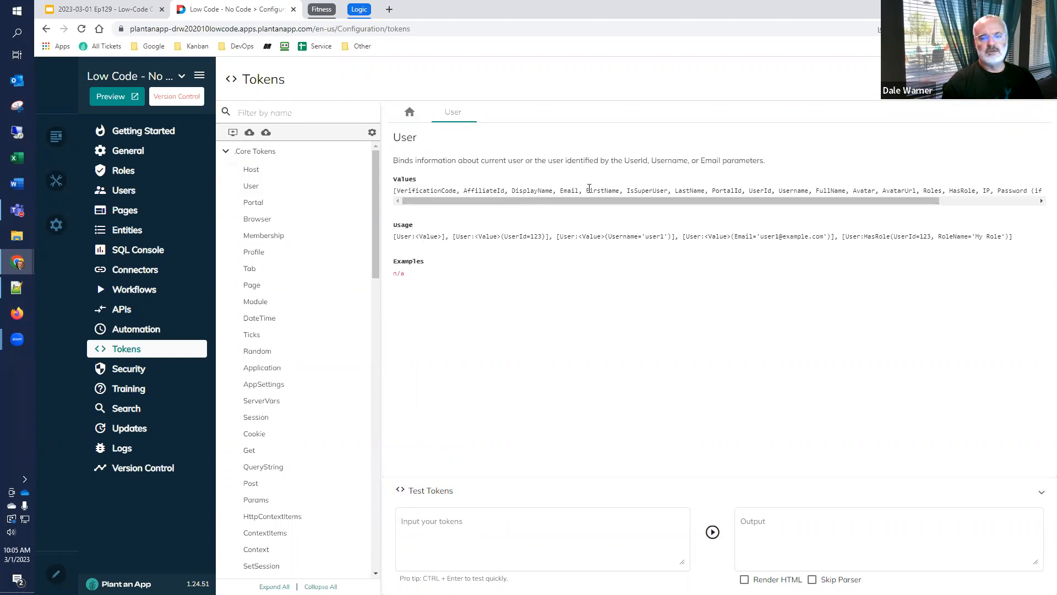
{"action": "left_click_drag", "start_coordinate": [586, 190], "coordinate": [622, 191]}
{"action": "key", "text": "ctrl+c"}
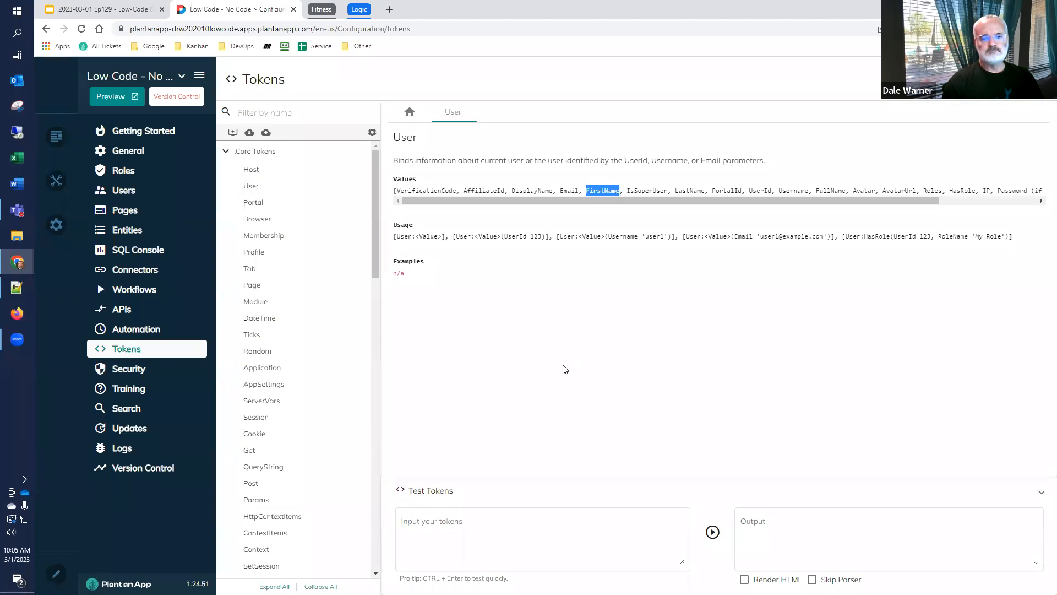
{"action": "left_click", "coordinate": [496, 521]}
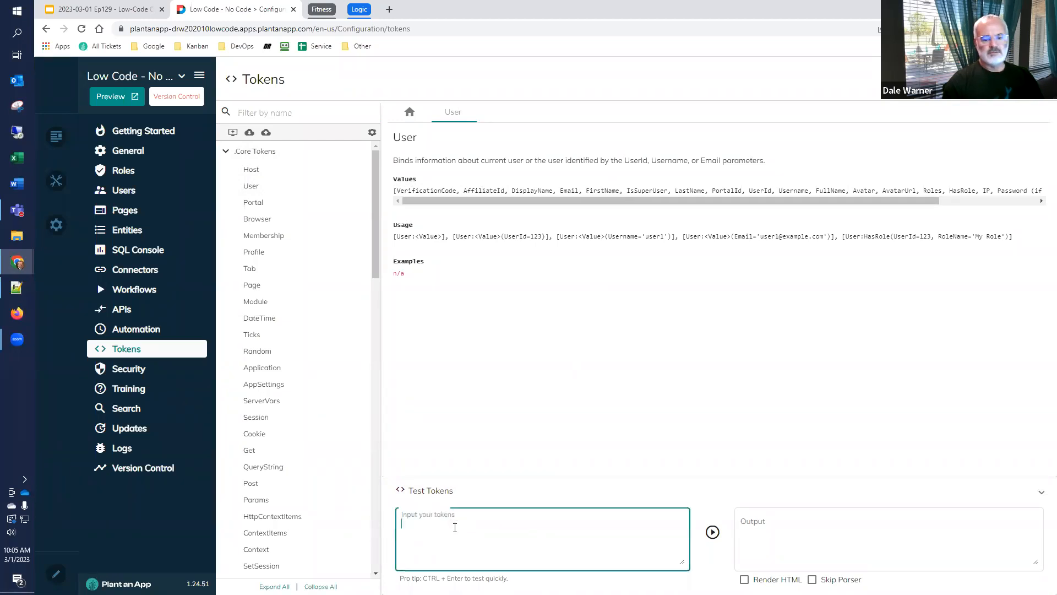
{"action": "type", "text": "["}
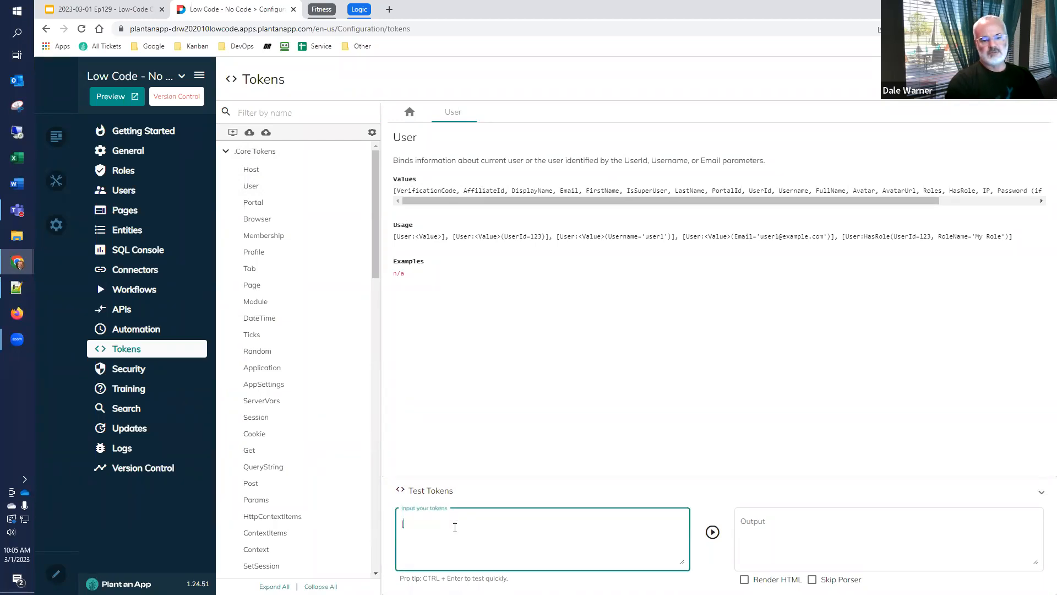
{"action": "type", "text": "User:"}
{"action": "key", "text": "ctrl+v"}
{"action": "type", "text": "]"}
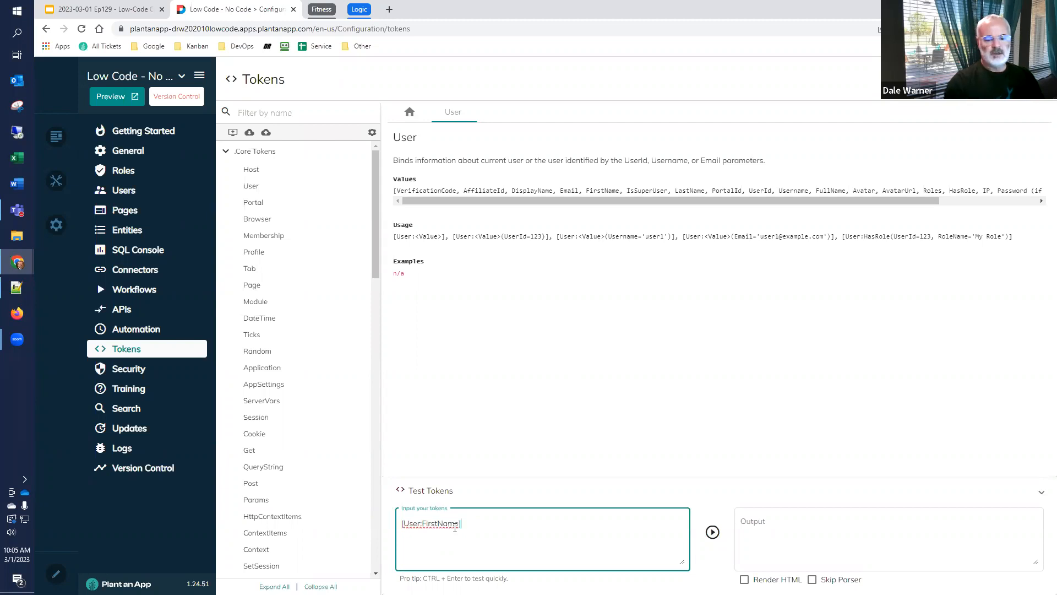
{"action": "left_click", "coordinate": [711, 532]}
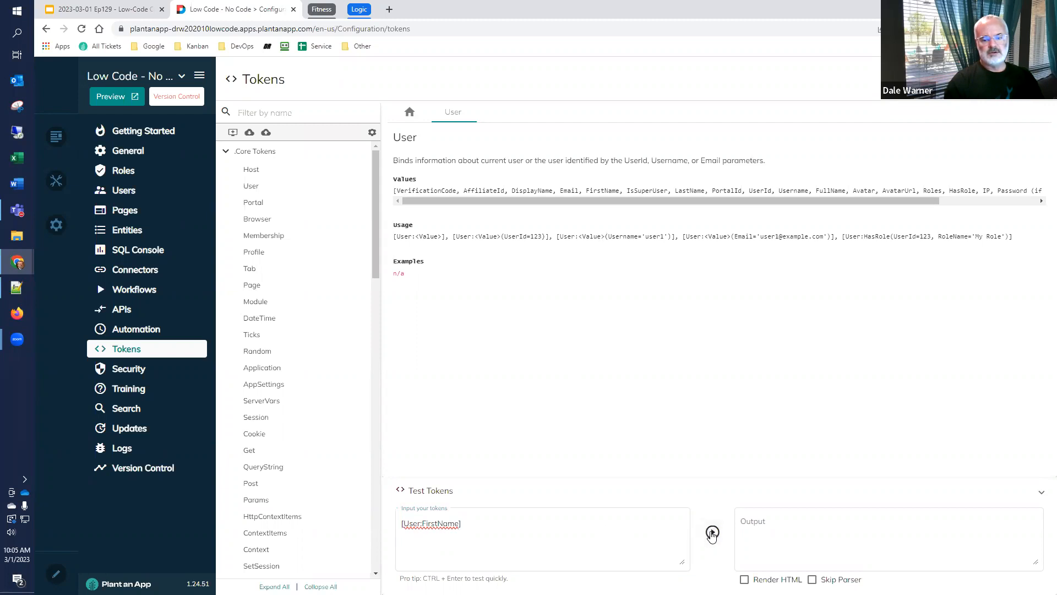
Change the test token to [User:UserName], check the value against the documented Username, and run the test
{"action": "left_click", "coordinate": [542, 550]}
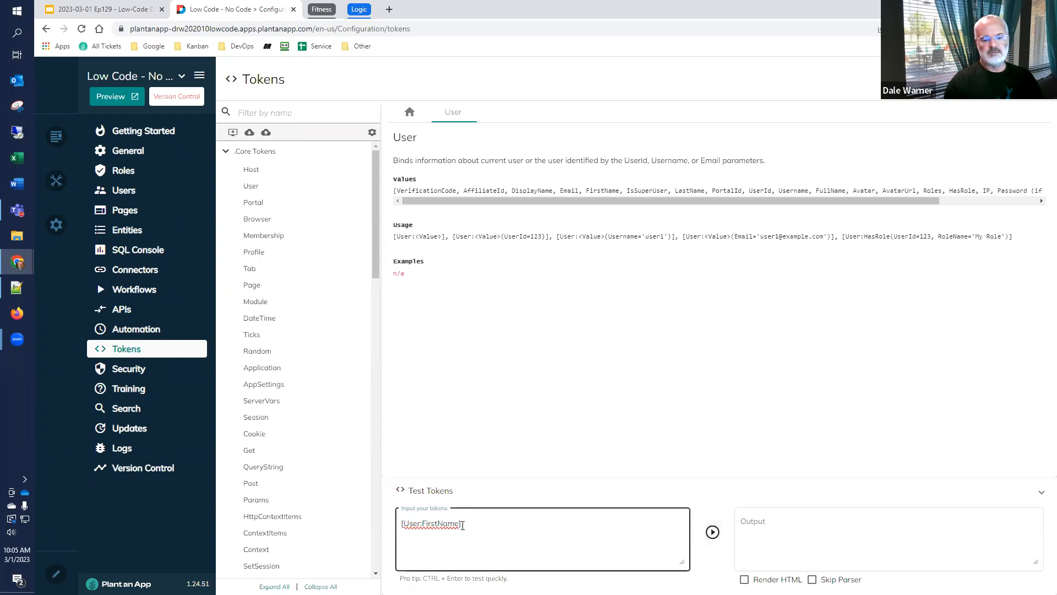
{"action": "left_click", "coordinate": [458, 524]}
{"action": "key", "text": "BackSpace"}
{"action": "key", "text": "BackSpace"}
{"action": "key", "text": "BackSpace"}
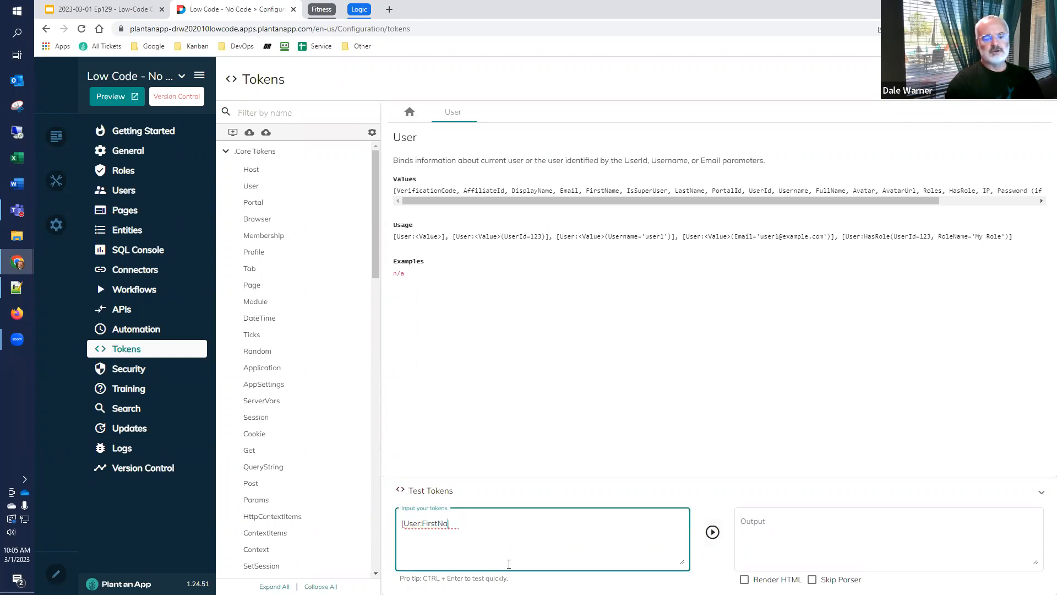
{"action": "key", "text": "BackSpace"}
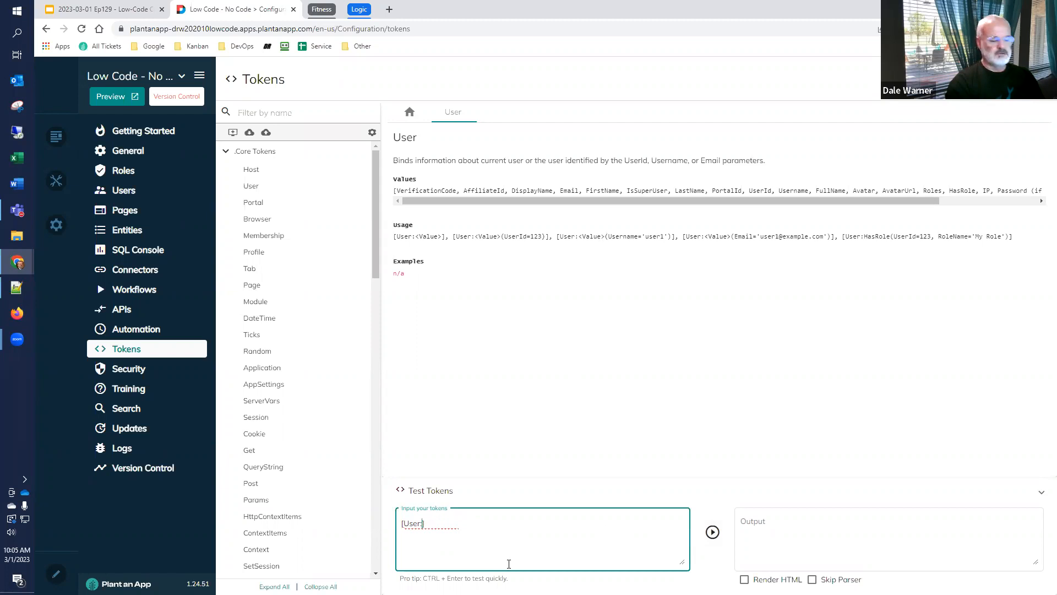
{"action": "type", "text": "UserName"}
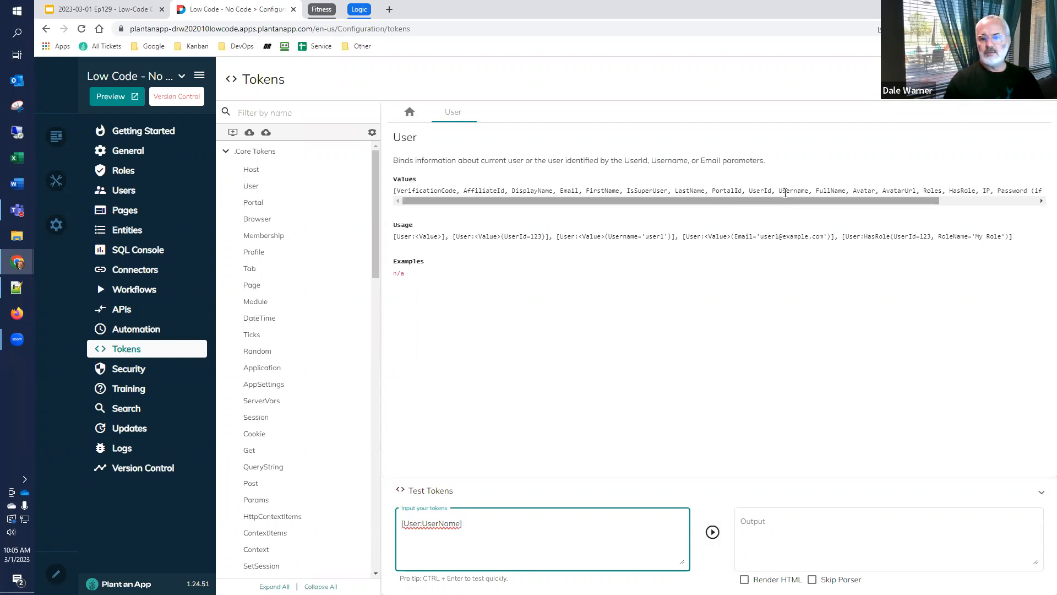
{"action": "left_click_drag", "start_coordinate": [778, 192], "coordinate": [809, 192]}
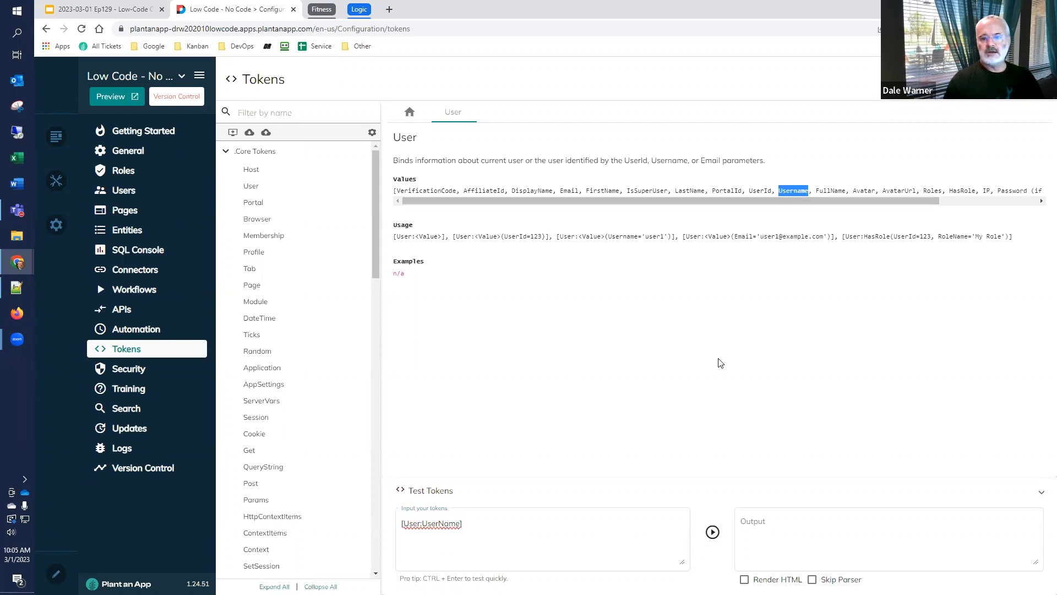
{"action": "left_click", "coordinate": [713, 532]}
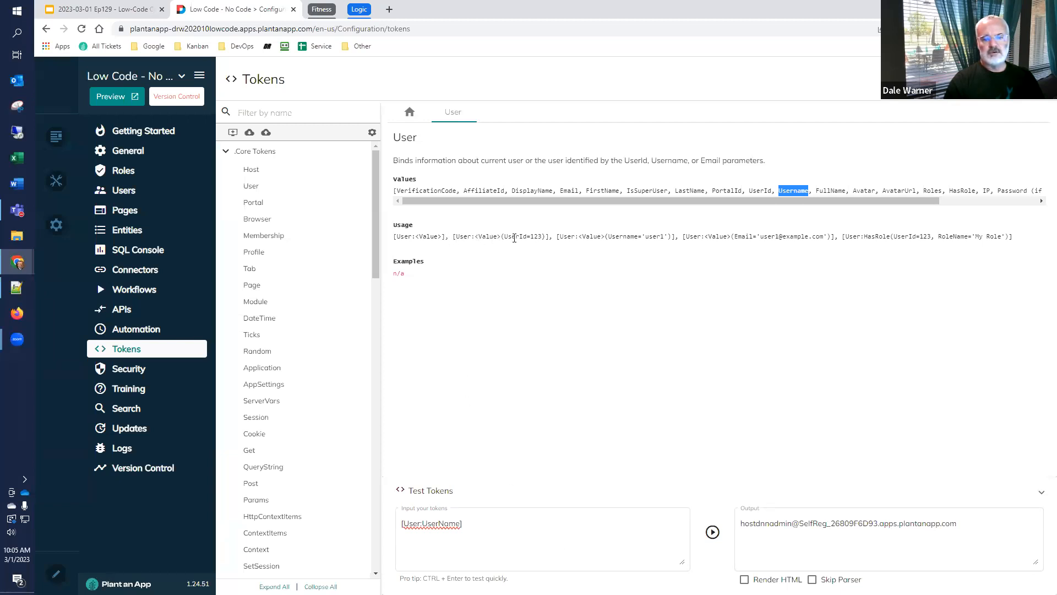
Add the UserId parameter to make the test token [User:UserName(UserId=2)] and run the test
{"action": "left_click_drag", "start_coordinate": [501, 236], "coordinate": [546, 239]}
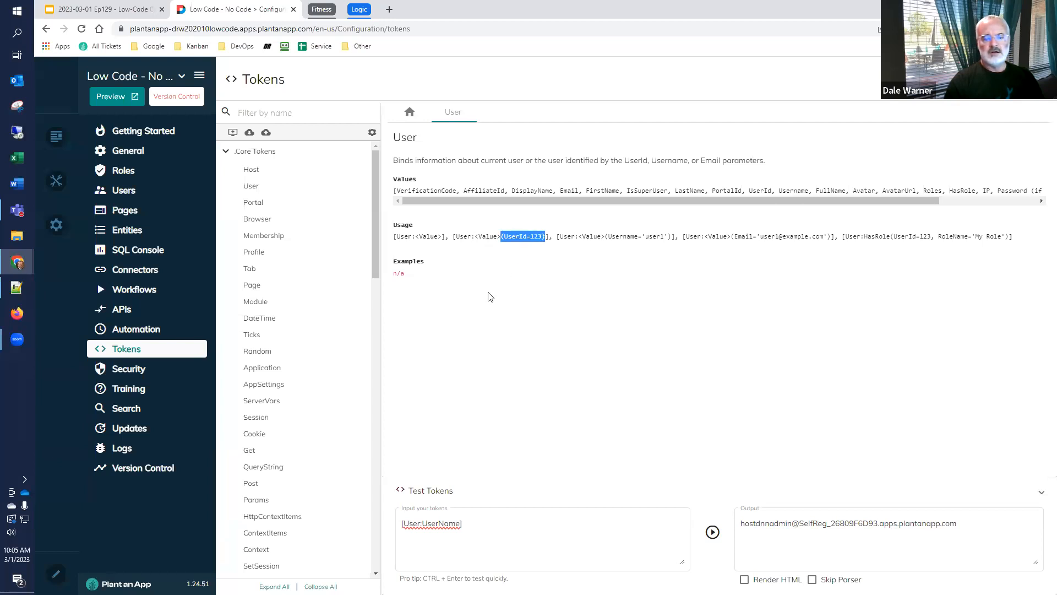
{"action": "left_click", "coordinate": [460, 521]}
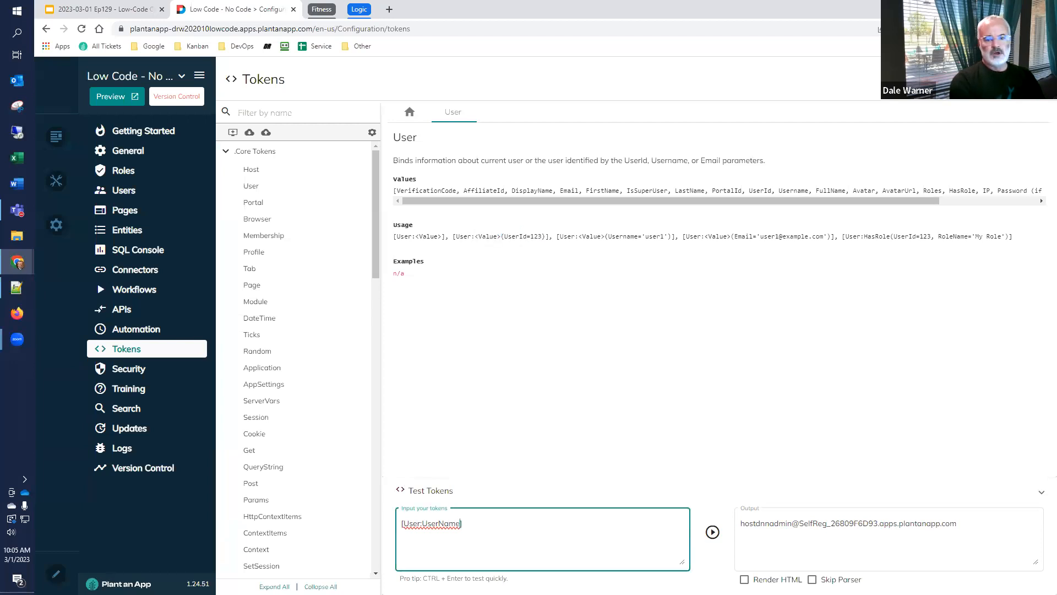
{"action": "type", "text": "()UserId"}
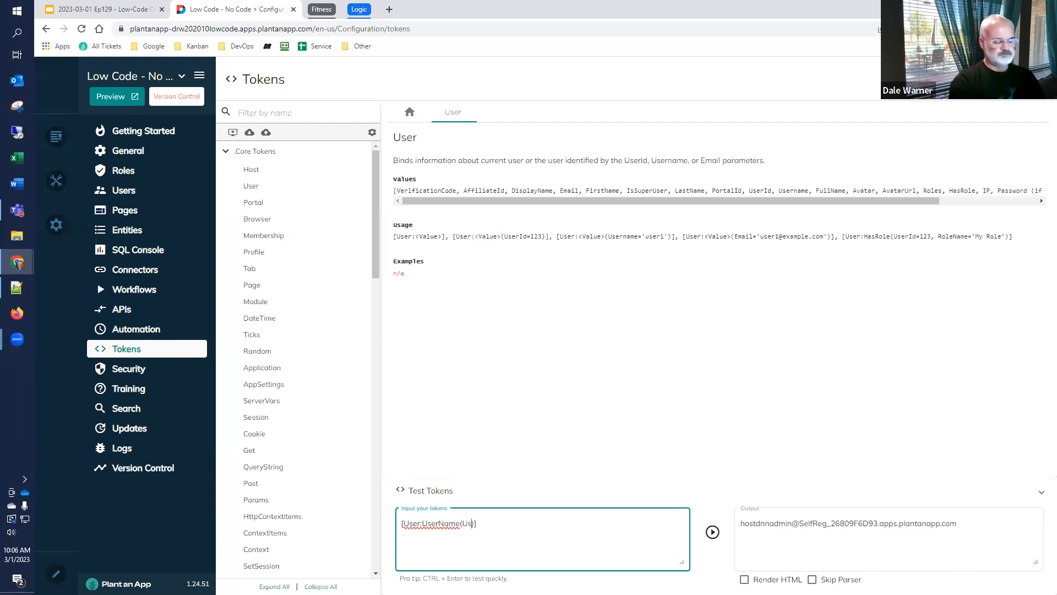
{"action": "type", "text": "=2"}
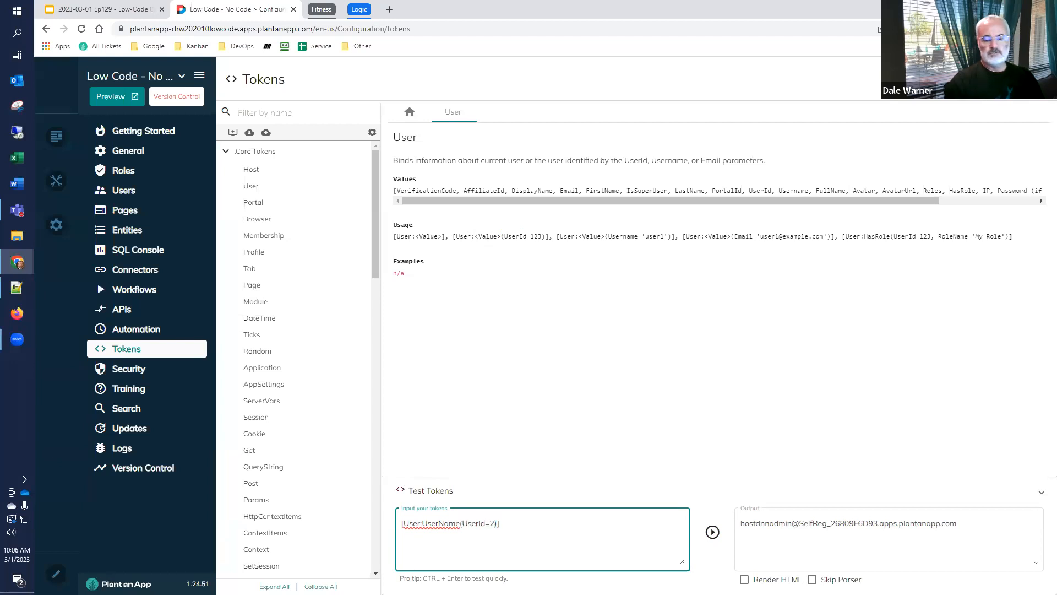
{"action": "left_click", "coordinate": [712, 537]}
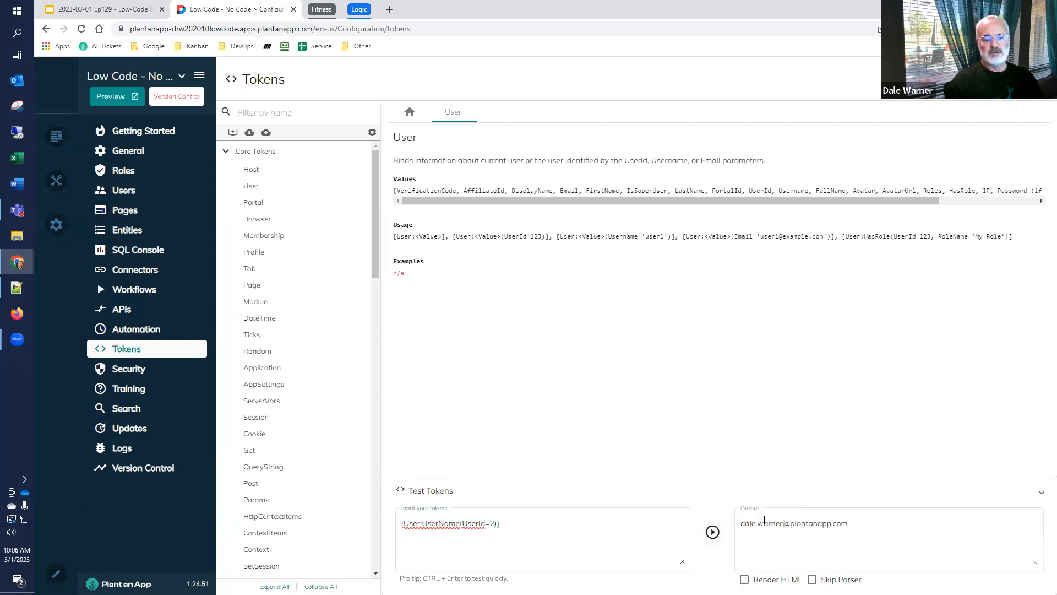
Replace UserName with FirstName so the test token reads [User:FirstName(UserId=2)], and run the test
{"action": "left_click", "coordinate": [495, 535]}
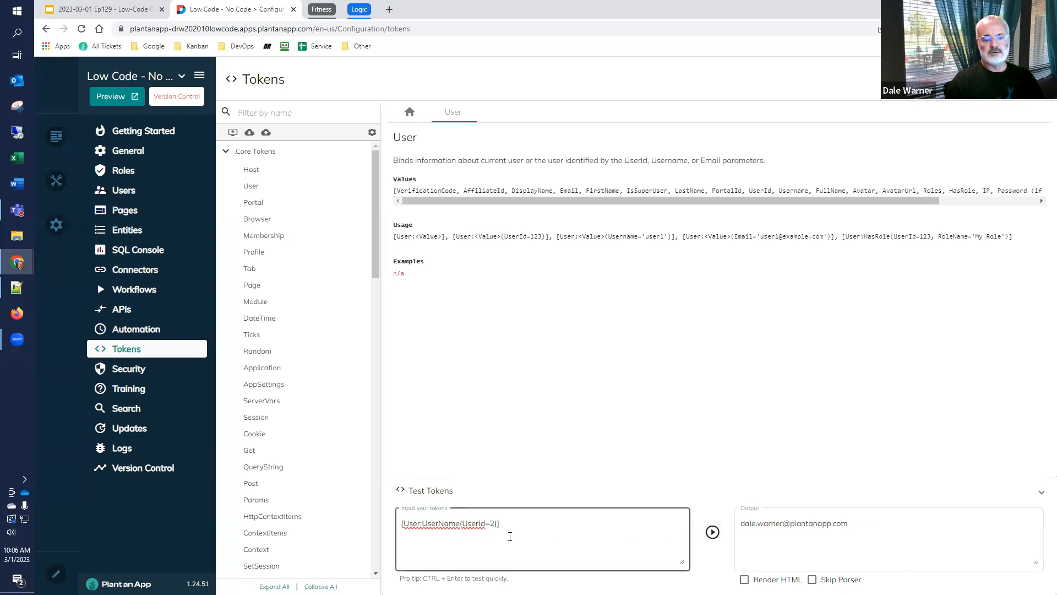
{"action": "left_click", "coordinate": [896, 539]}
{"action": "left_click", "coordinate": [485, 524]}
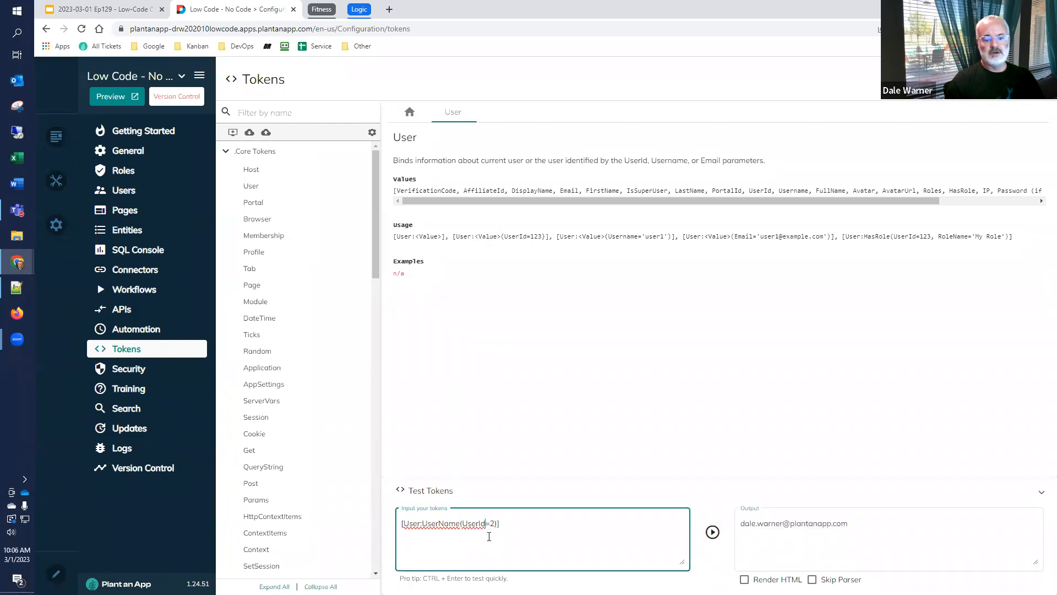
{"action": "left_click", "coordinate": [460, 522]}
{"action": "key", "text": "BackSpace"}
{"action": "key", "text": "BackSpace"}
{"action": "key", "text": "BackSpace"}
{"action": "key", "text": "BackSpace"}
{"action": "key", "text": "BackSpace"}
{"action": "key", "text": "BackSpace"}
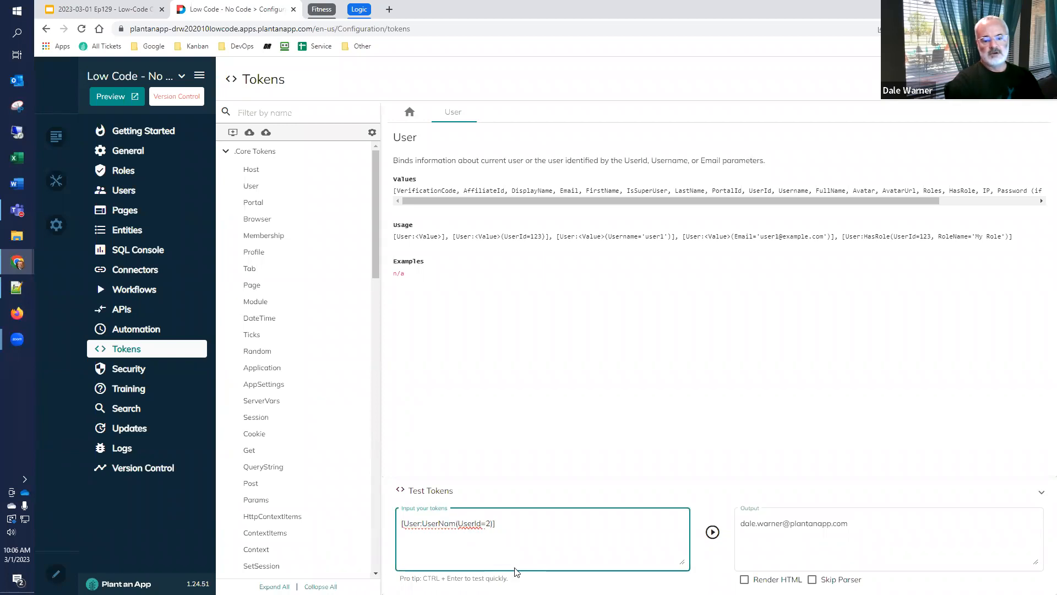
{"action": "key", "text": "BackSpace"}
{"action": "key", "text": "BackSpace"}
{"action": "type", "text": "FirstName"}
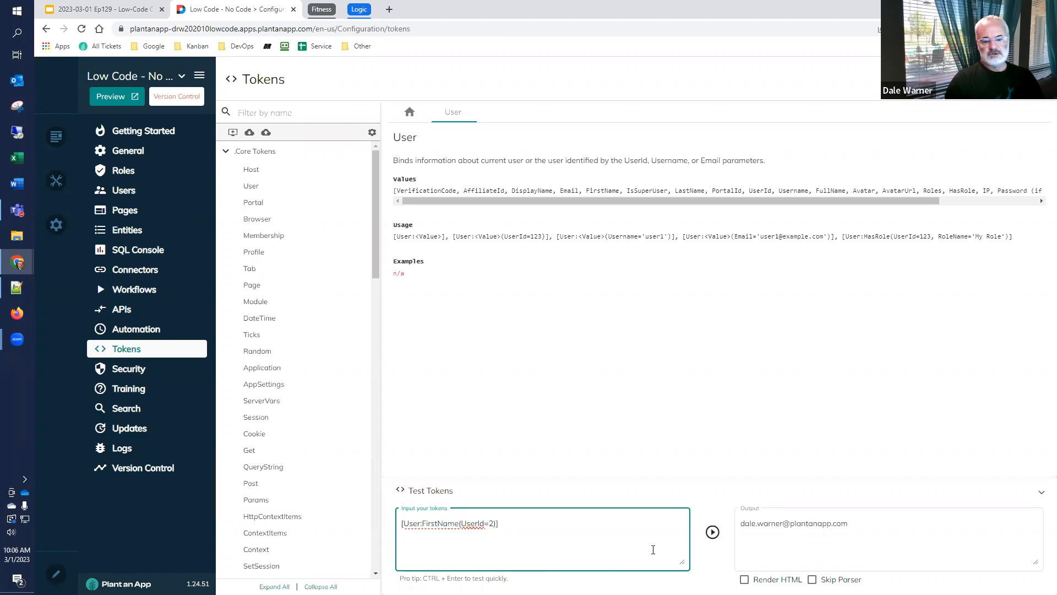
{"action": "left_click", "coordinate": [712, 532]}
Replace FirstName with Email so the test token reads [User:Email(UserId=2)], and run the test
{"action": "left_click", "coordinate": [458, 523]}
{"action": "left_click_drag", "start_coordinate": [459, 523], "coordinate": [425, 524]}
{"action": "key", "text": "BackSpace"}
{"action": "key", "text": "BackSpace"}
{"action": "type", "text": "Email"}
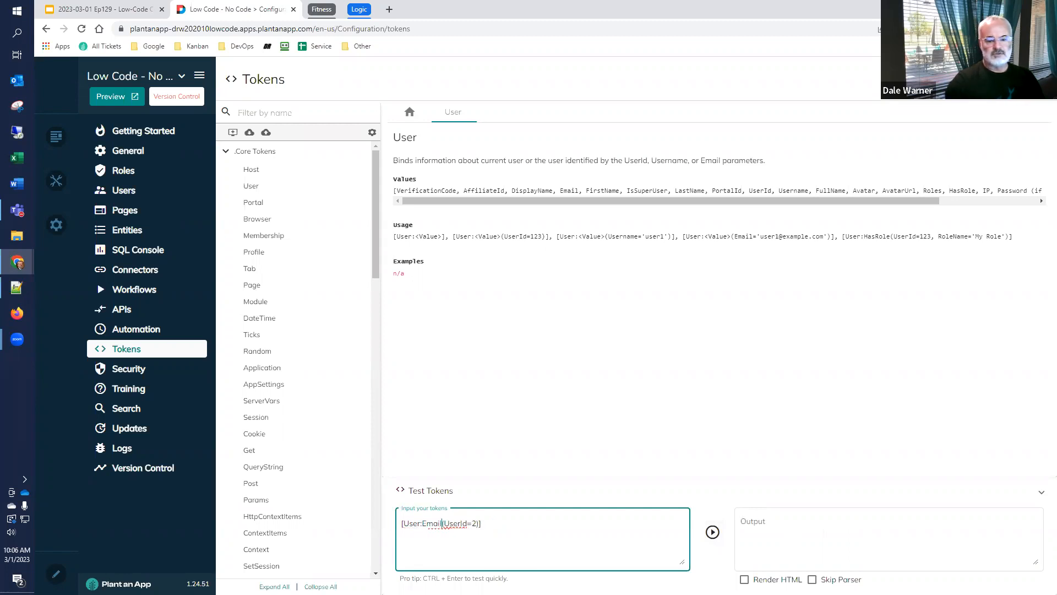
{"action": "left_click", "coordinate": [712, 532]}
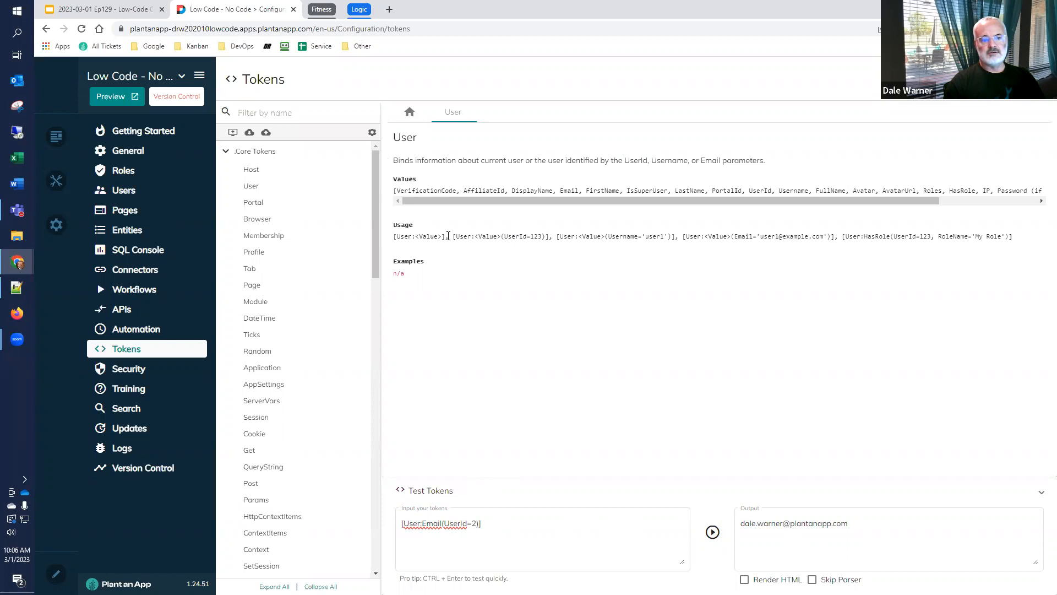
Check the User token's UserId usage, filter the tokens by "has", and read the description of the HasRole core token
{"action": "left_click_drag", "start_coordinate": [503, 235], "coordinate": [548, 236]}
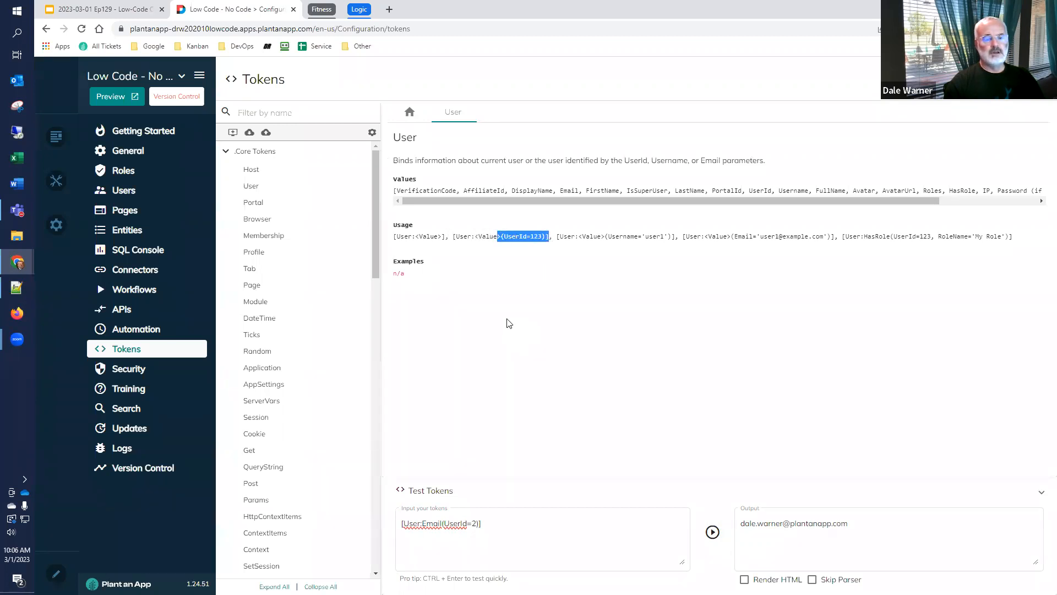
{"action": "left_click", "coordinate": [292, 114]}
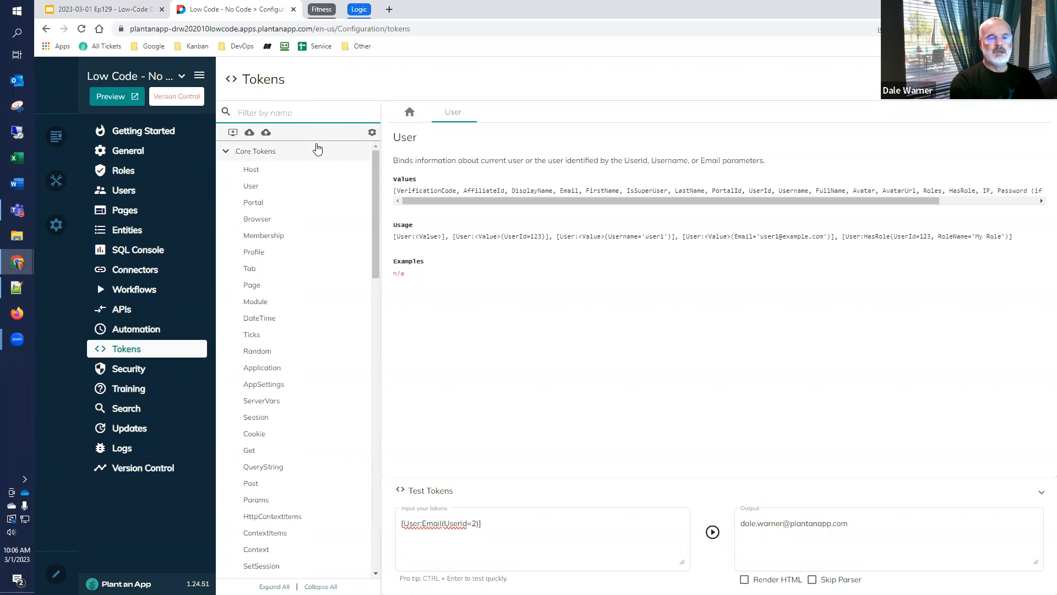
{"action": "type", "text": "has"}
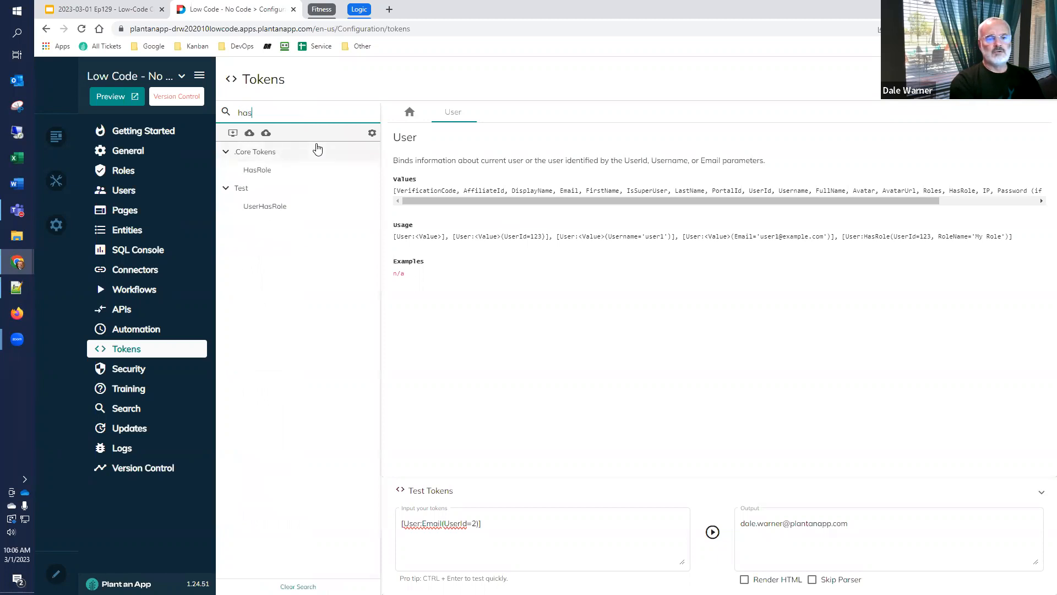
{"action": "left_click", "coordinate": [265, 170]}
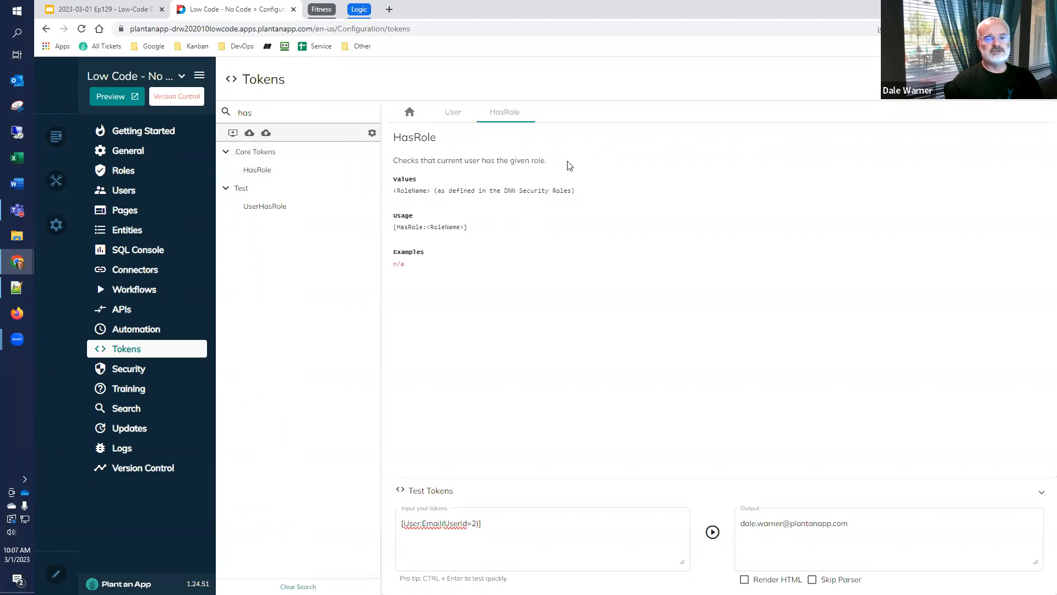
{"action": "left_click_drag", "start_coordinate": [546, 160], "coordinate": [393, 164]}
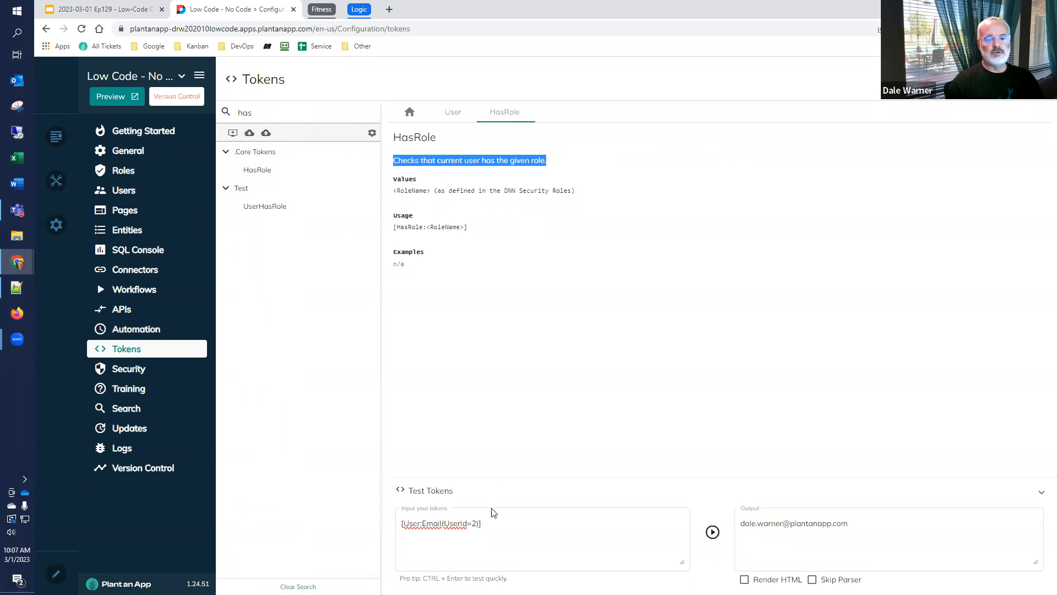
Replace the test token with [HasRole:Manager] and run the test
{"action": "triple_click", "coordinate": [459, 518]}
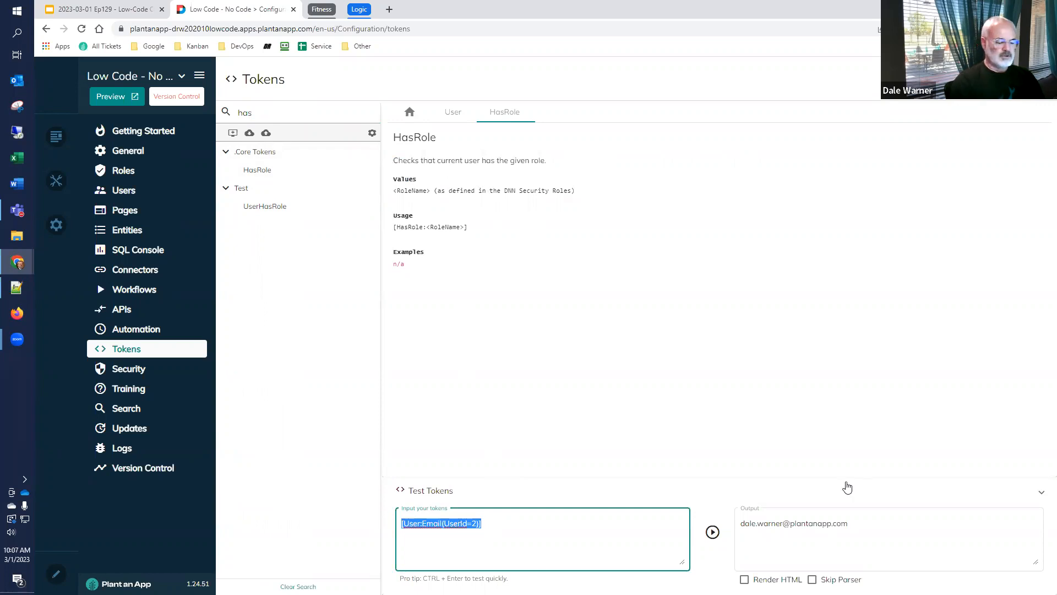
{"action": "type", "text": "[HasRole:"}
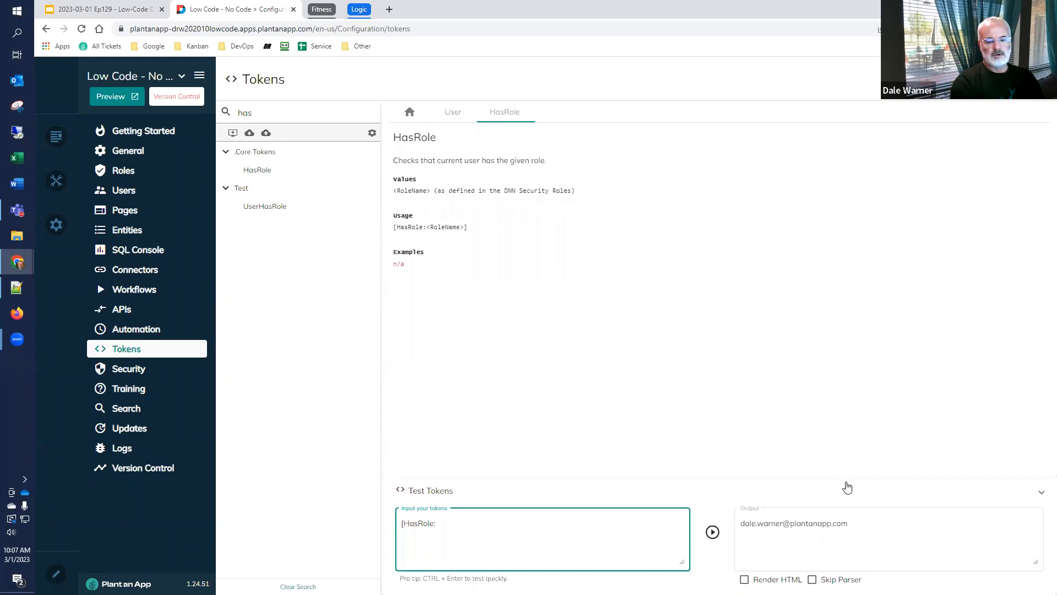
{"action": "type", "text": "Manager]"}
{"action": "left_click", "coordinate": [712, 534]}
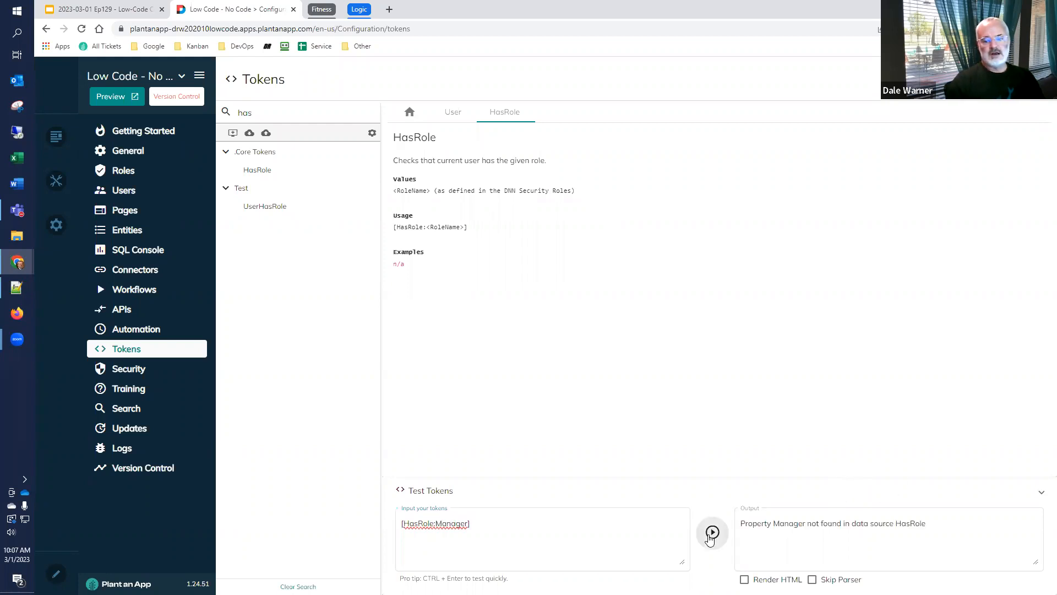
Correct the role name so the test token reads [HasRole:Managers], and run the test
{"action": "left_click", "coordinate": [605, 539]}
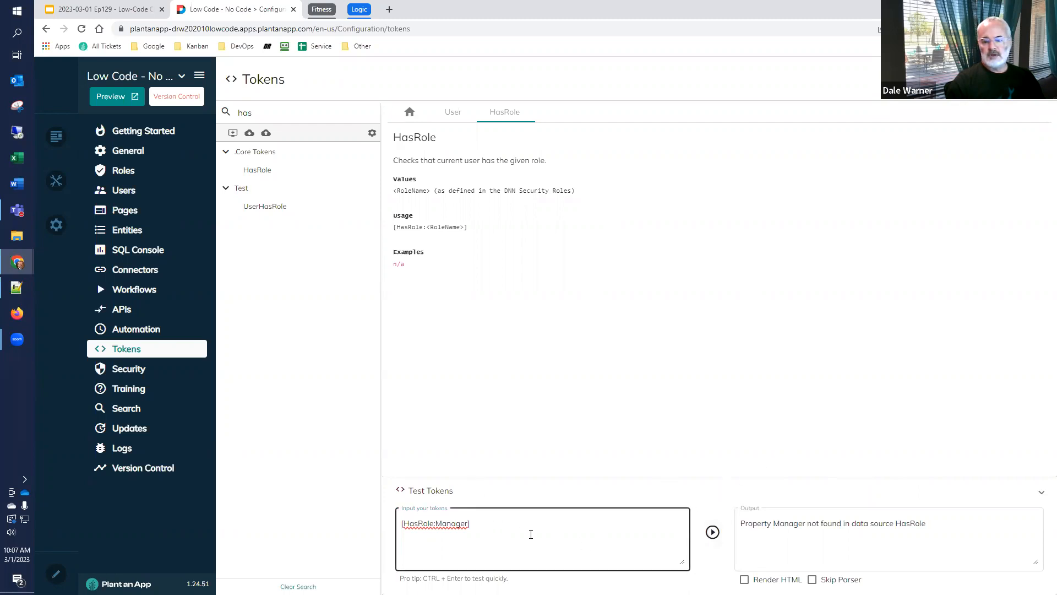
{"action": "left_click_drag", "start_coordinate": [469, 523], "coordinate": [442, 524]}
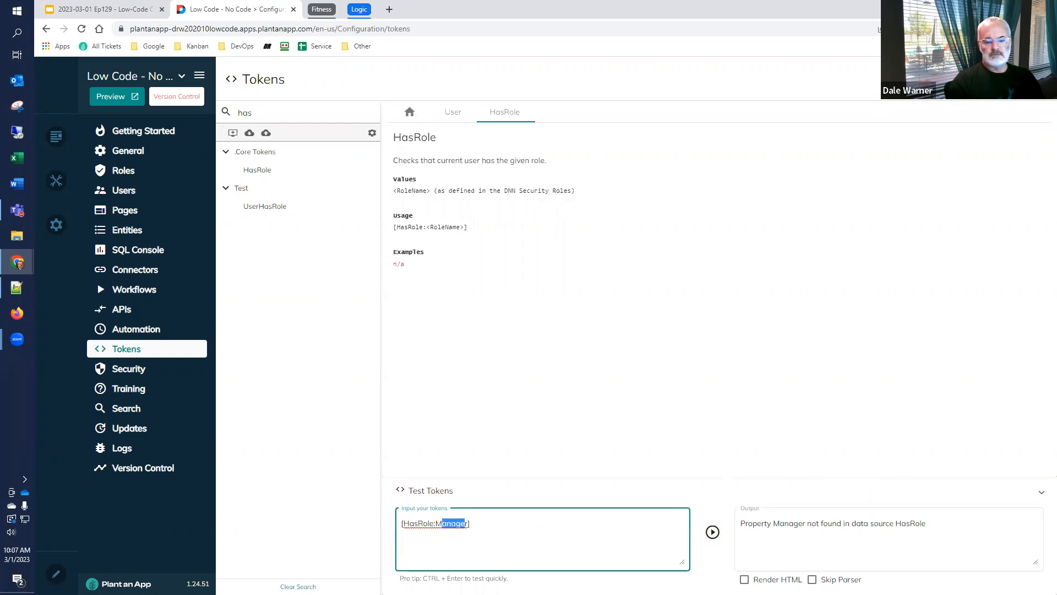
{"action": "left_click", "coordinate": [466, 523]}
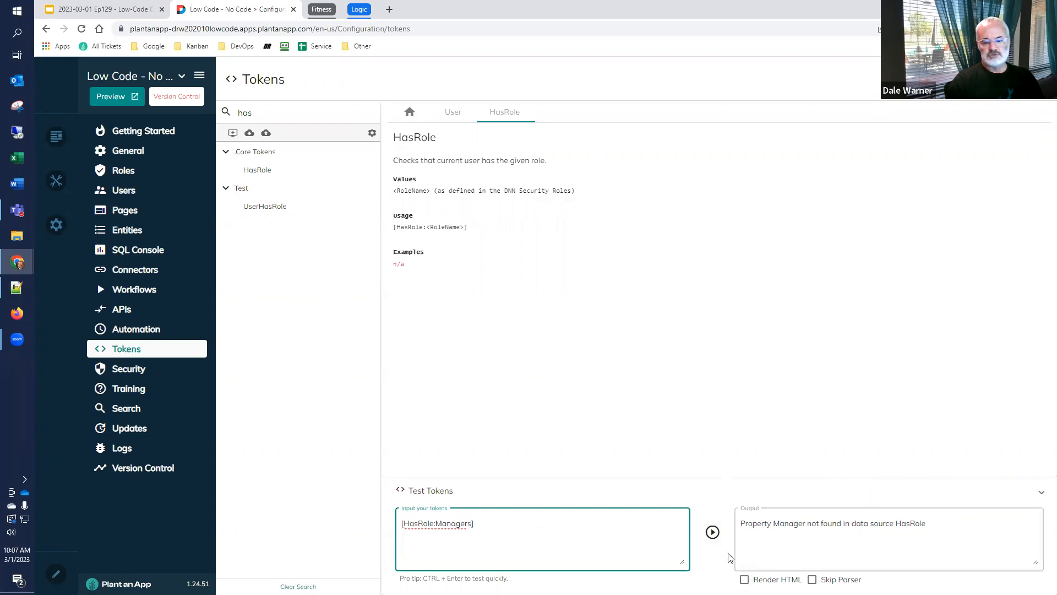
{"action": "left_click", "coordinate": [712, 532]}
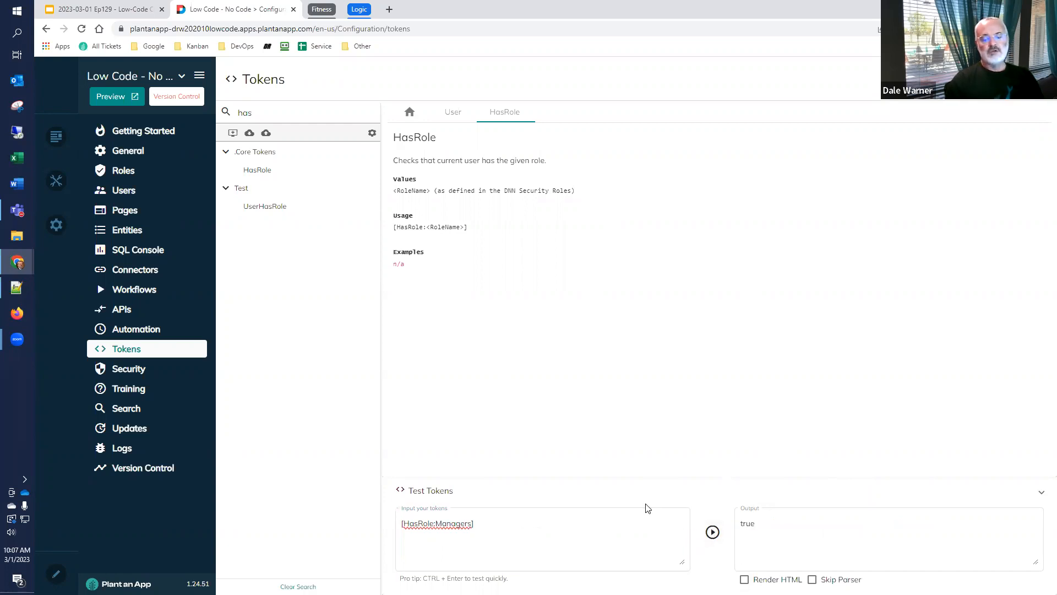
{"action": "left_click", "coordinate": [521, 532]}
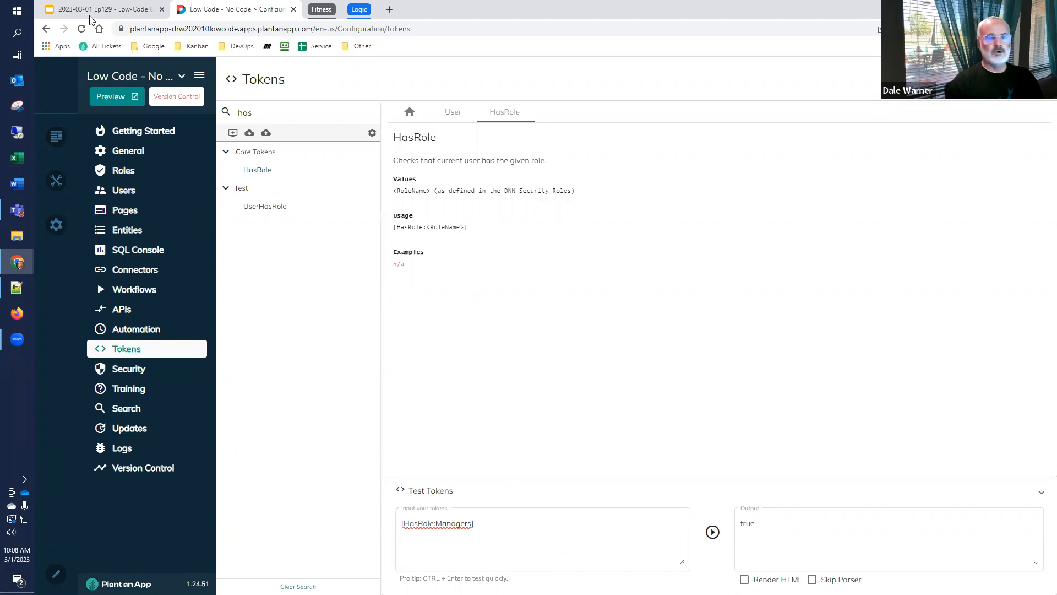
Switch to the Google Slides presentation and compare the User and HasRole examples on the About Core Tokens slide with the token tester
{"action": "key", "text": "ctrl+shift+Tab"}
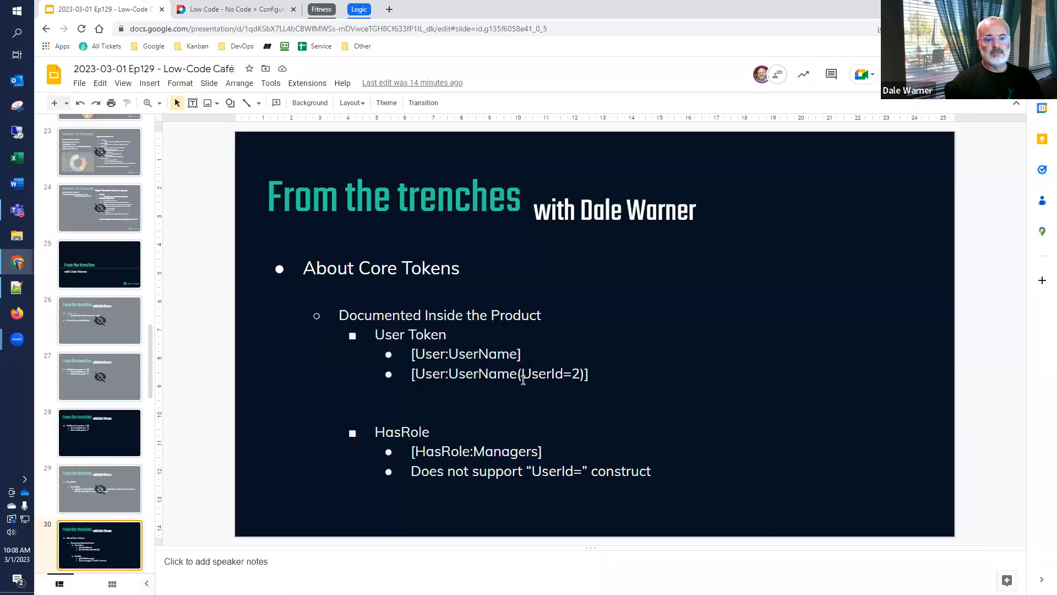
{"action": "left_click_drag", "start_coordinate": [586, 380], "coordinate": [518, 380]}
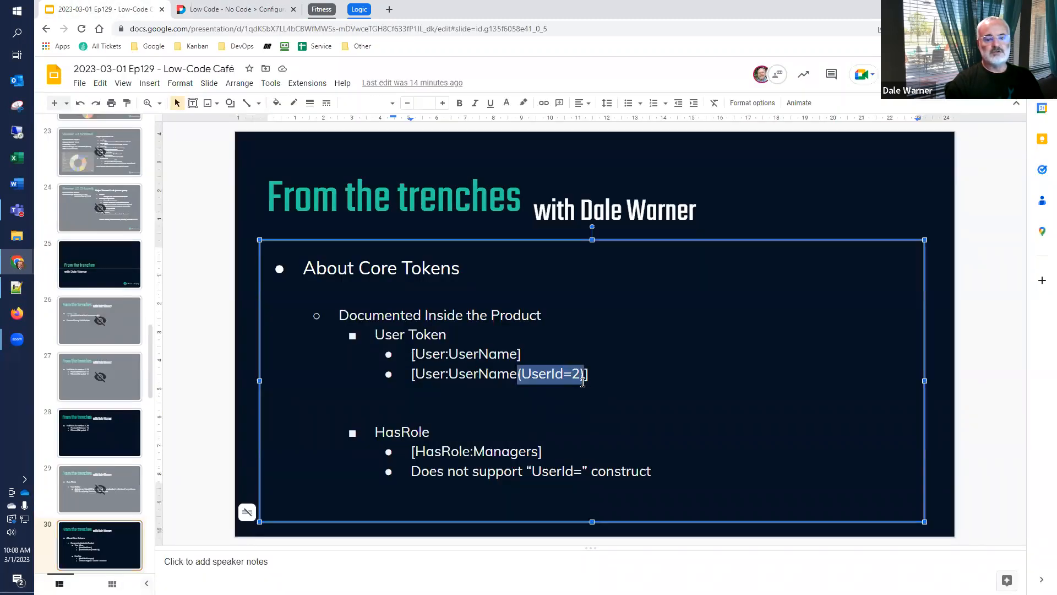
{"action": "left_click", "coordinate": [554, 411]}
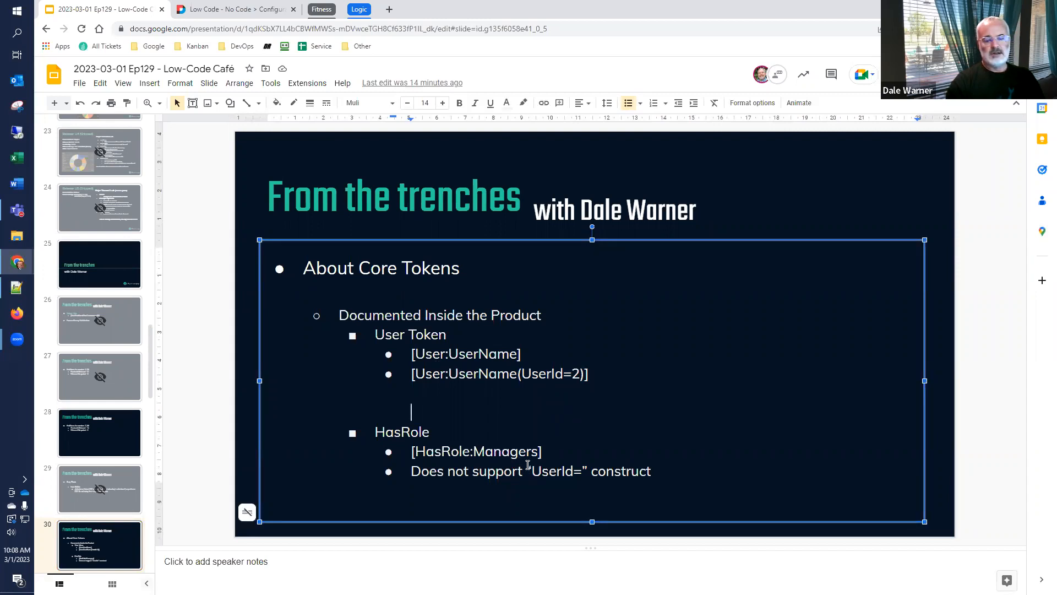
{"action": "left_click", "coordinate": [236, 9]}
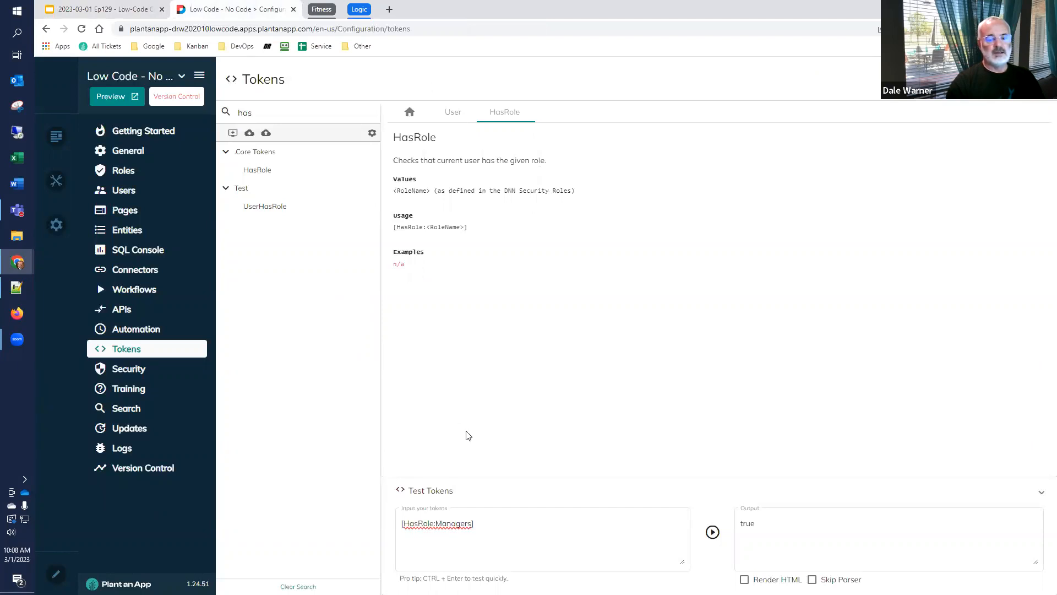
{"action": "left_click", "coordinate": [506, 524]}
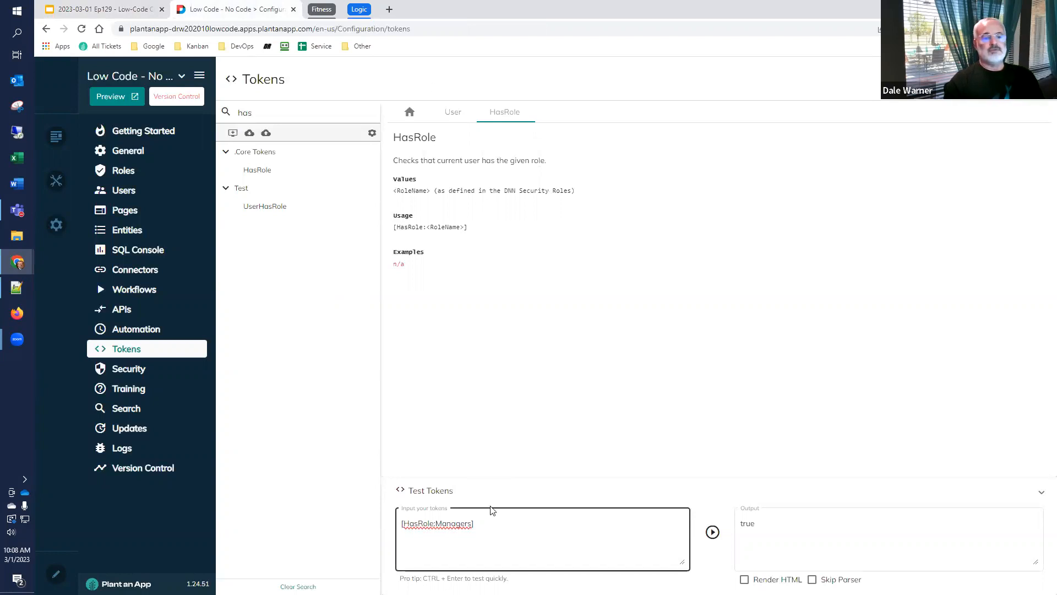
{"action": "left_click", "coordinate": [94, 7]}
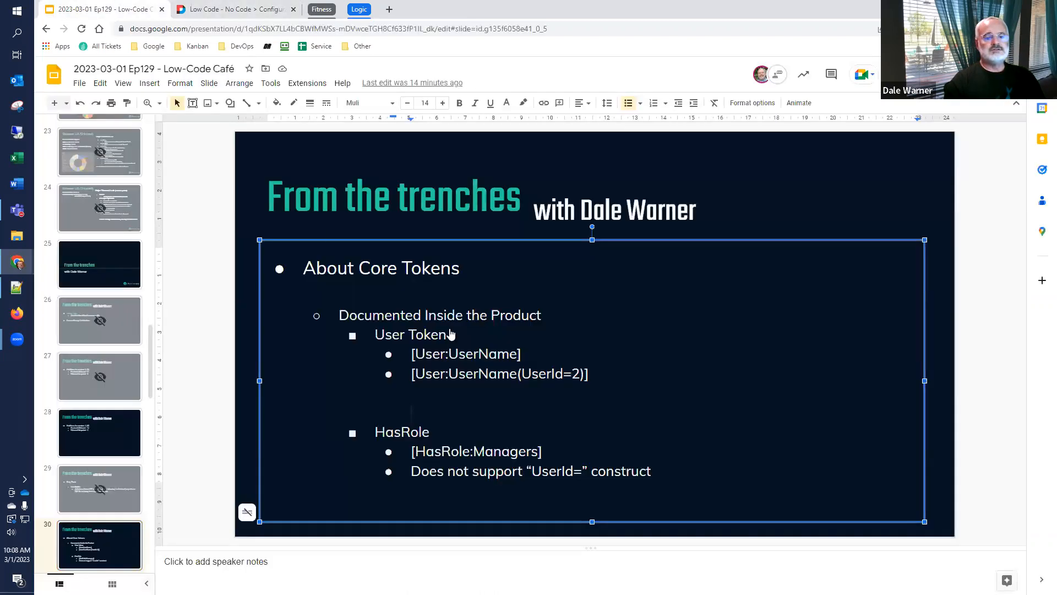
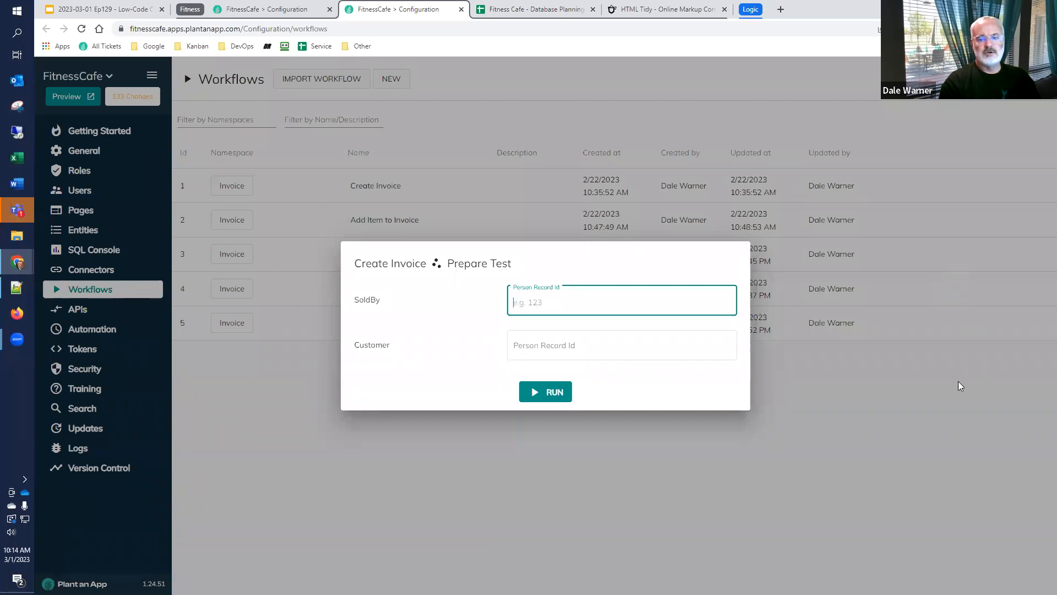
Close the Create Invoice test and check which input parameters the Add Item to Invoice workflow test asks for
{"action": "left_click", "coordinate": [962, 412]}
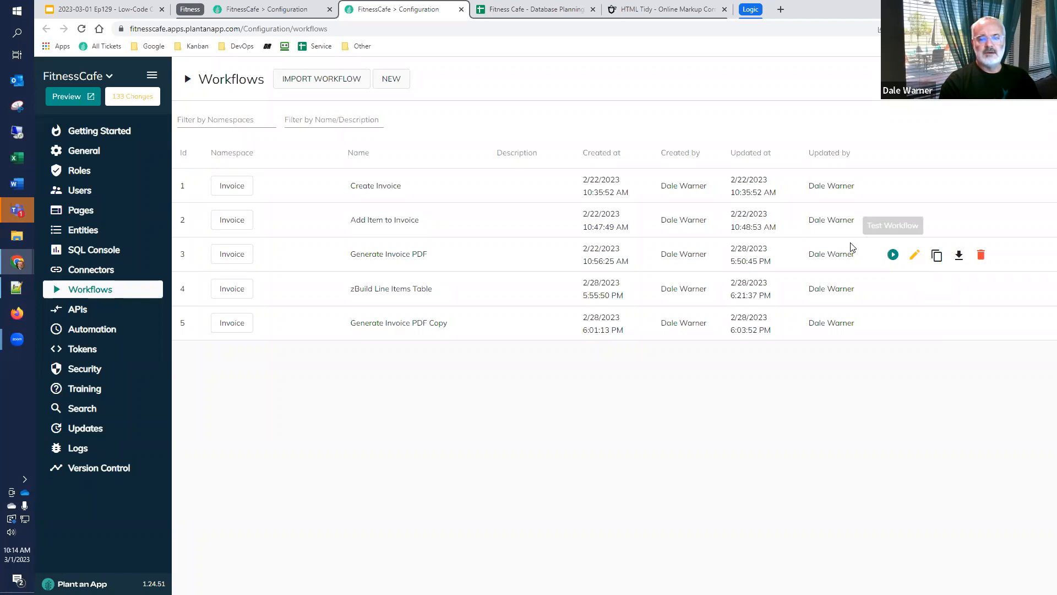
{"action": "left_click", "coordinate": [893, 221]}
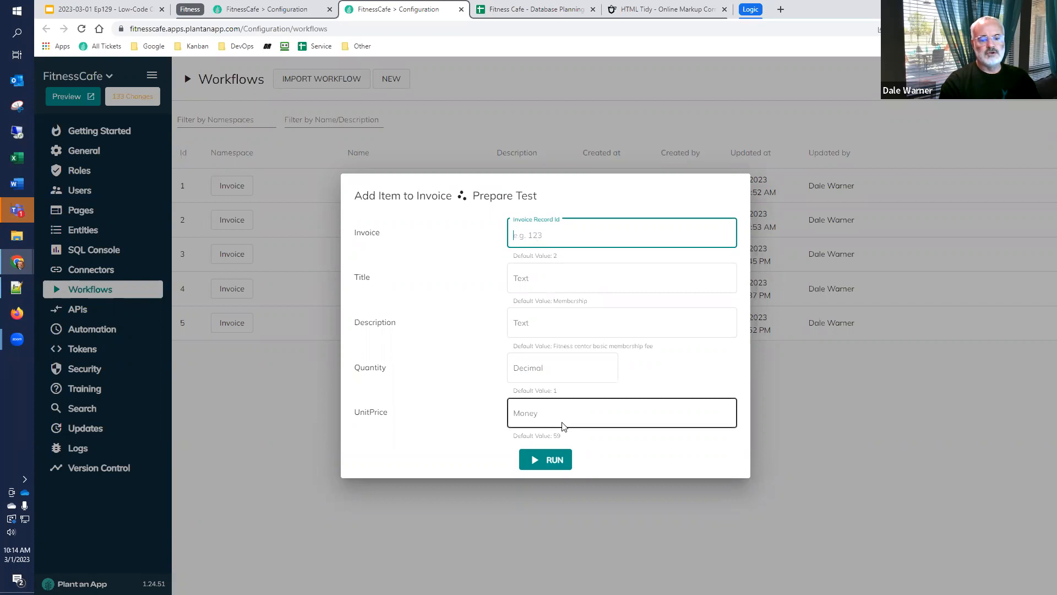
{"action": "left_click", "coordinate": [914, 500]}
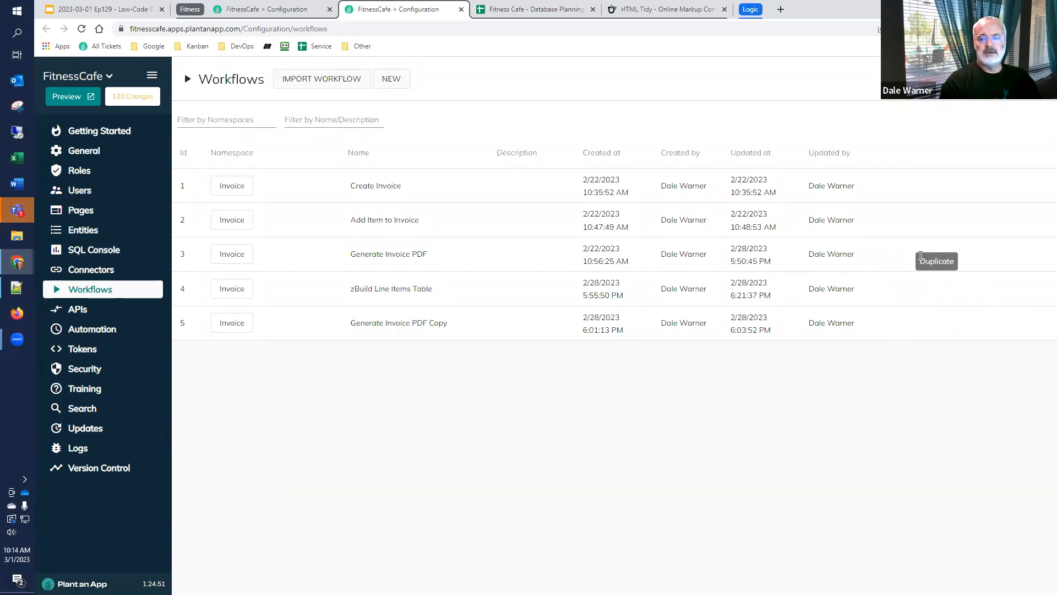
Run a test of the Generate Invoice PDF workflow with Invoice record id 2
{"action": "left_click", "coordinate": [892, 256]}
{"action": "type", "text": "2"}
{"action": "left_click", "coordinate": [541, 371]}
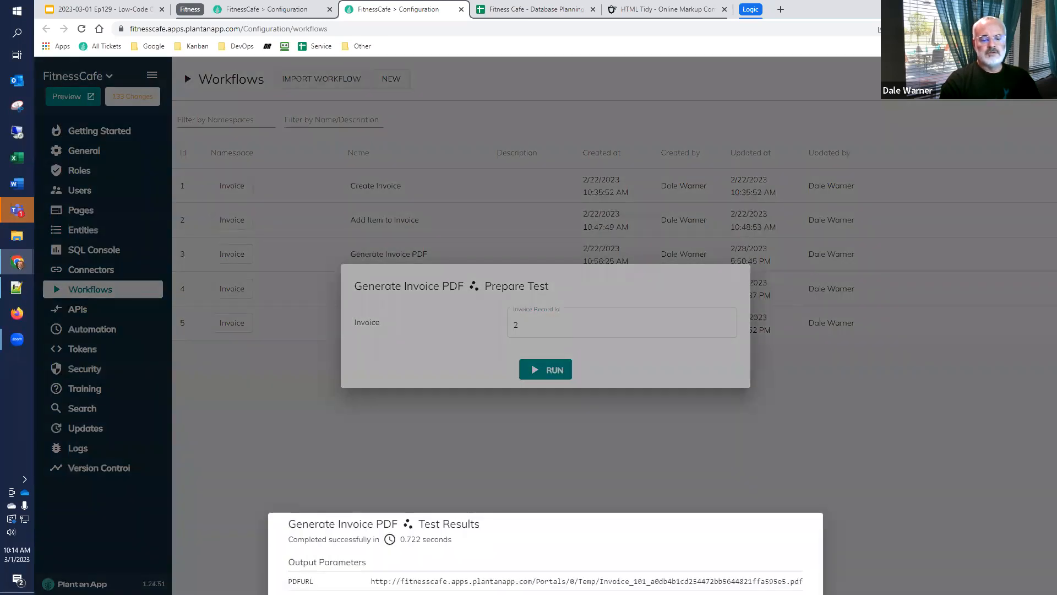
Copy the PDFURL output from the test results and open the generated invoice PDF in a new browser tab
{"action": "left_click_drag", "start_coordinate": [371, 581], "coordinate": [805, 581]}
{"action": "key", "text": "ctrl+c"}
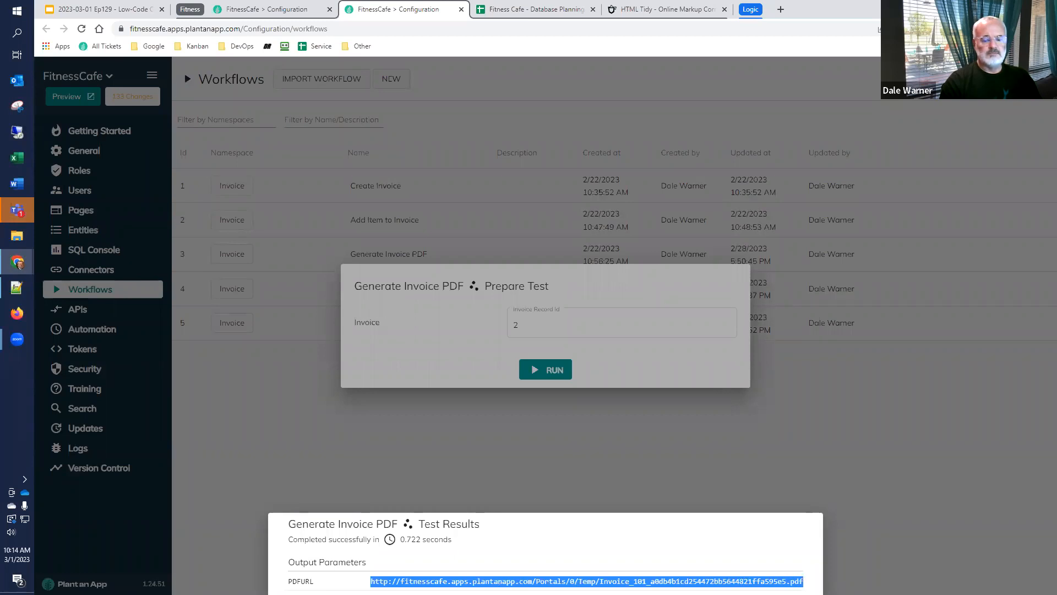
{"action": "right_click", "coordinate": [422, 9]}
{"action": "left_click", "coordinate": [447, 17]}
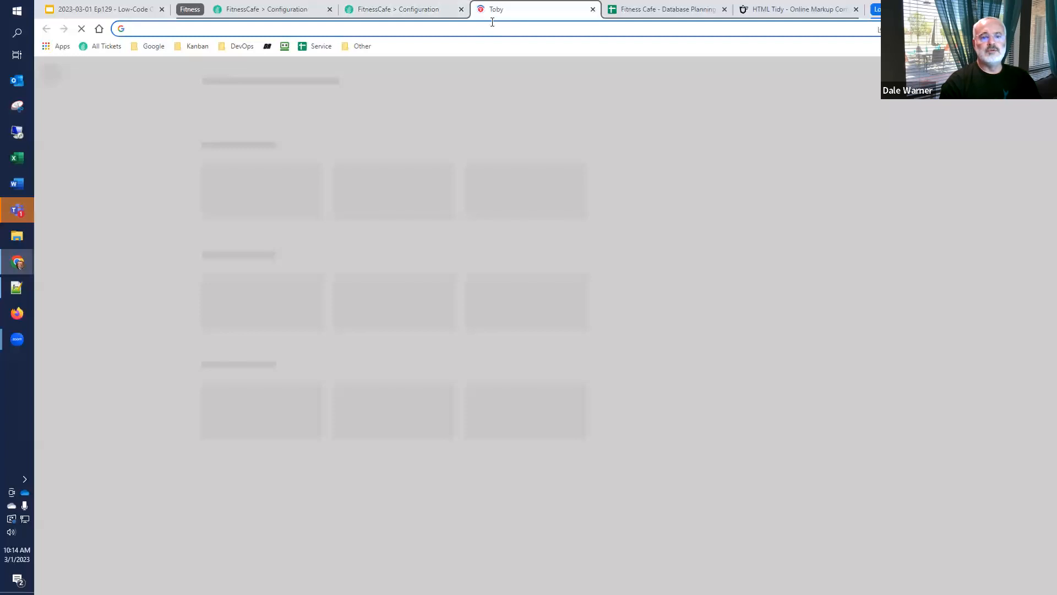
{"action": "key", "text": "ctrl+v"}
{"action": "key", "text": "Return"}
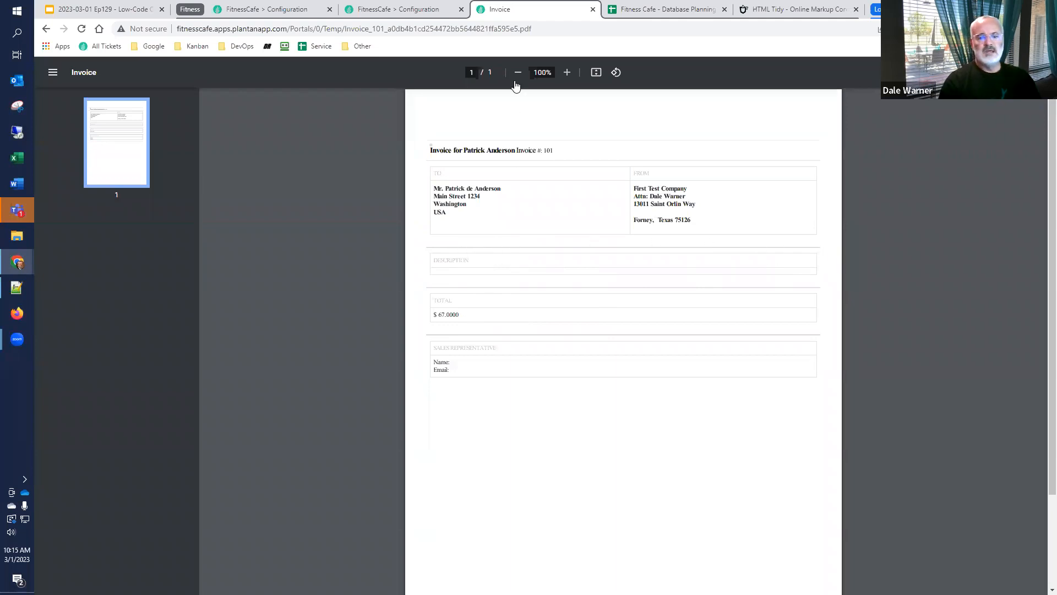
Return to the workflows, open Generate Invoice PDF for editing, and check its input parameters before going back to the process diagram
{"action": "left_click", "coordinate": [380, 11]}
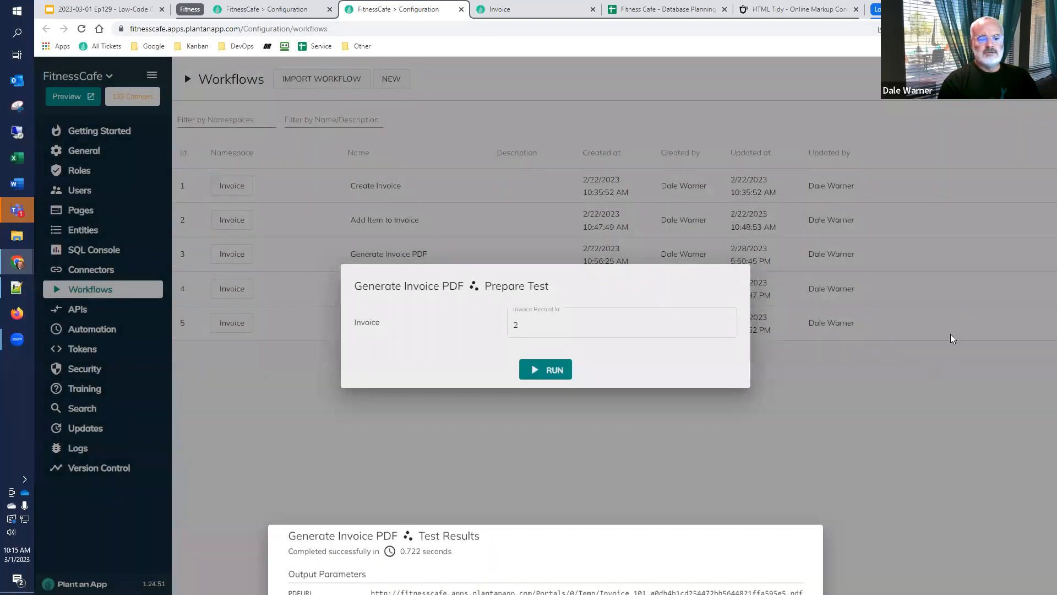
{"action": "left_click", "coordinate": [950, 338]}
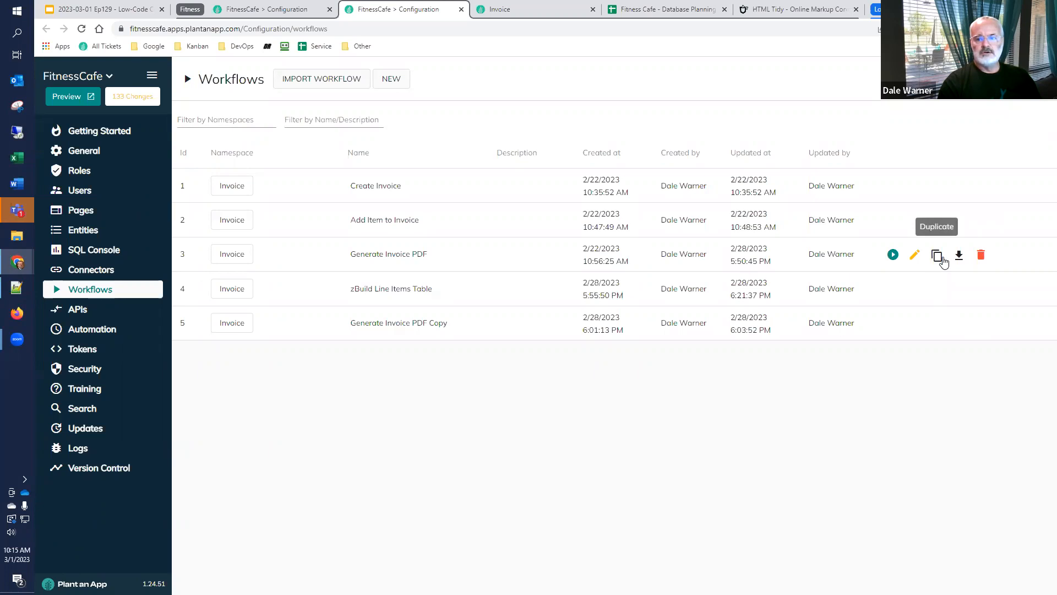
{"action": "left_click", "coordinate": [916, 259]}
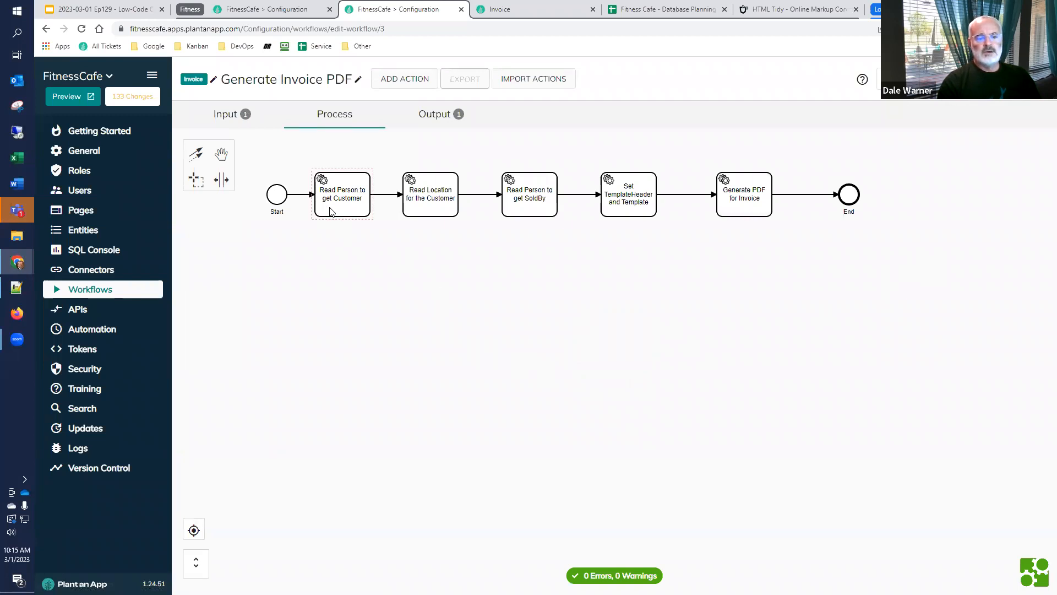
{"action": "left_click", "coordinate": [226, 115]}
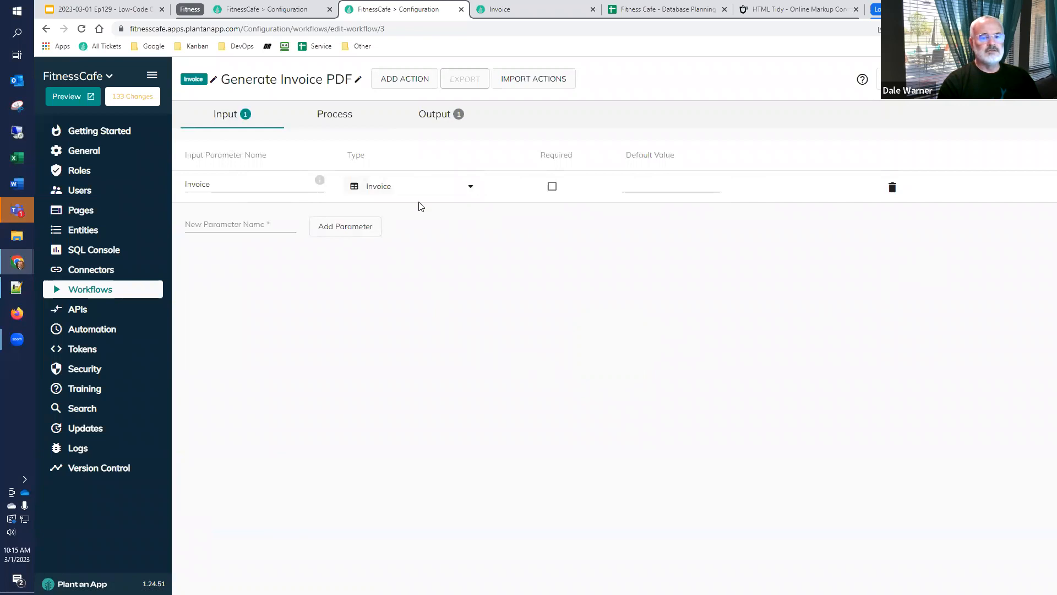
{"action": "left_click", "coordinate": [340, 115]}
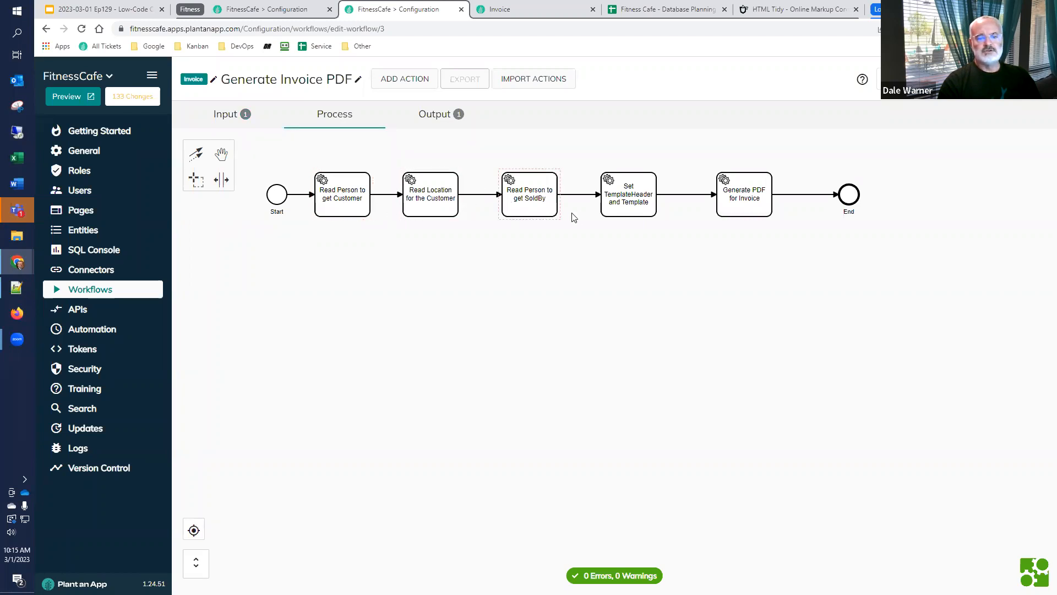
Check the Record Id and Output Token settings of the Read Person to get Customer action, and save it
{"action": "double_click", "coordinate": [337, 212]}
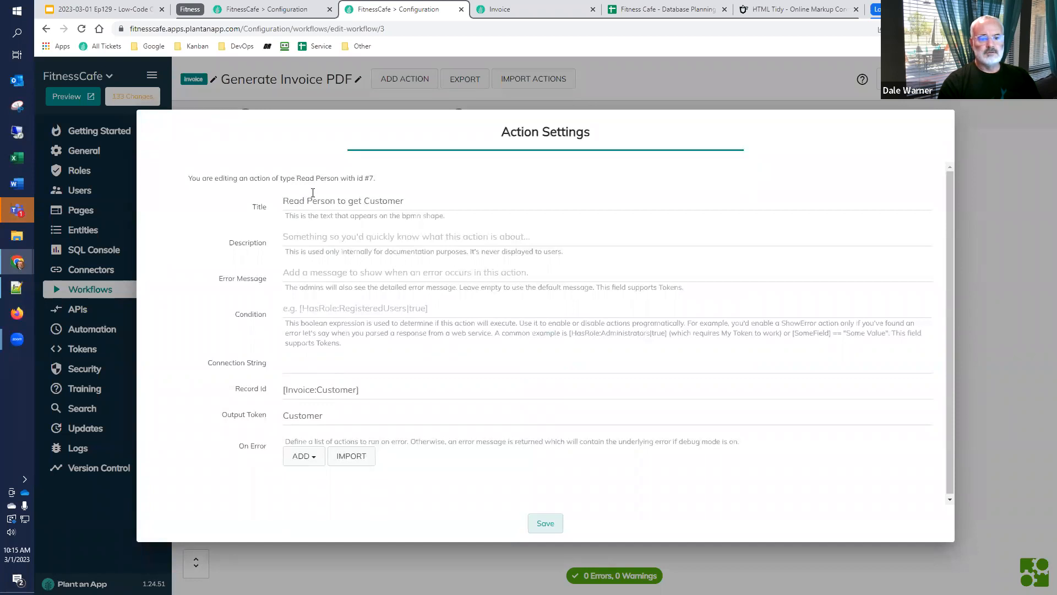
{"action": "double_click", "coordinate": [347, 418]}
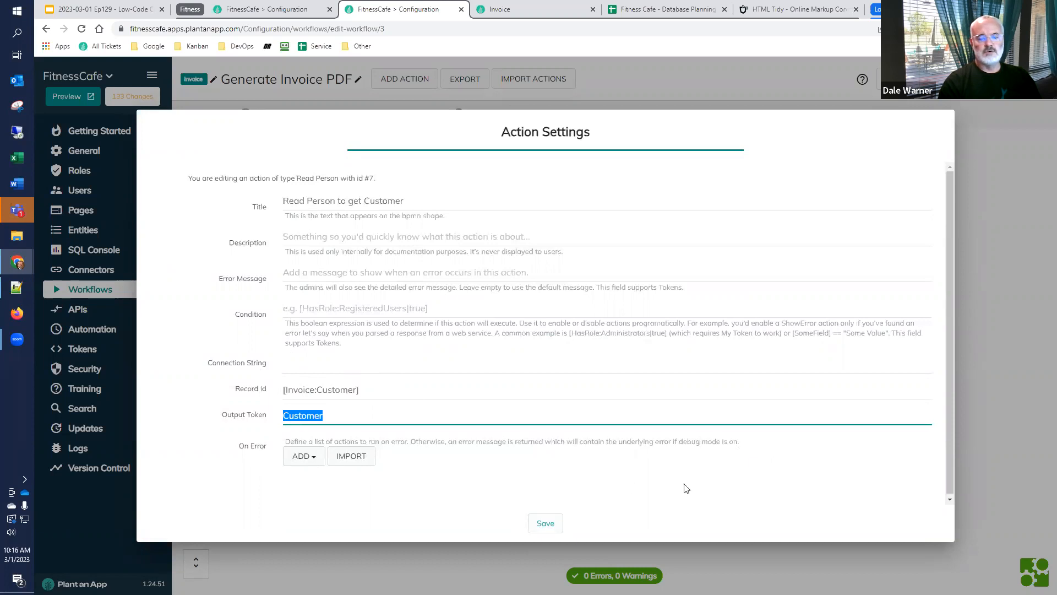
{"action": "left_click", "coordinate": [540, 519]}
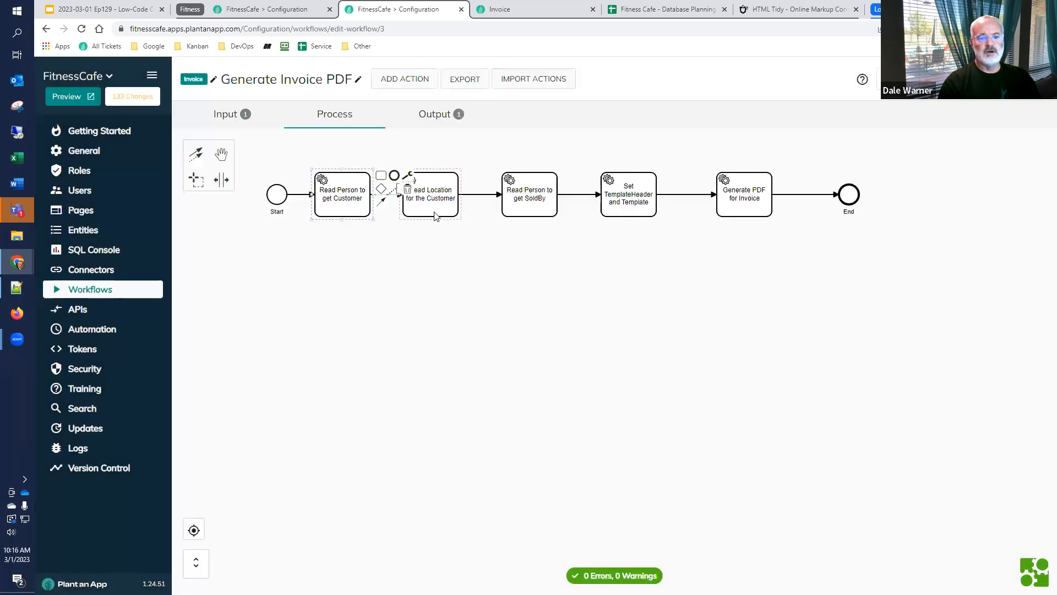
Check the Record Id and Output Token settings of the Read Location for the Customer action, and save it
{"action": "double_click", "coordinate": [438, 210]}
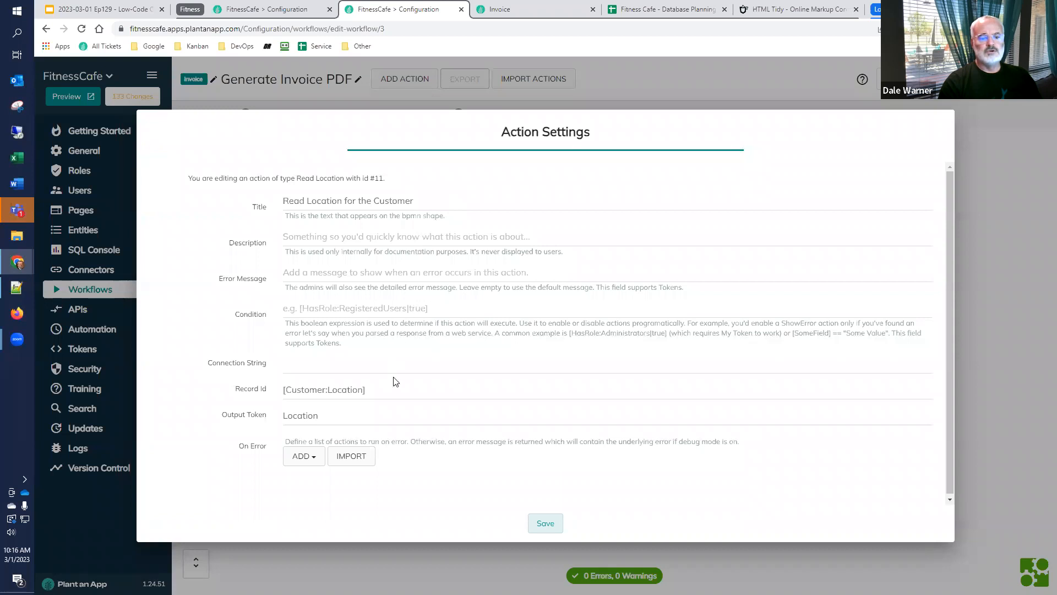
{"action": "triple_click", "coordinate": [364, 389]}
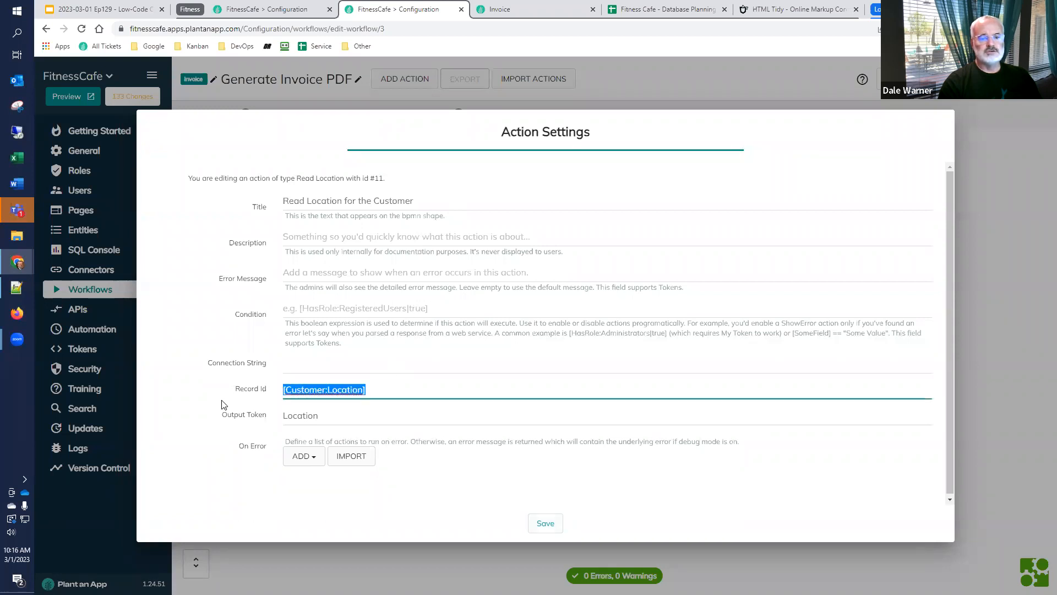
{"action": "triple_click", "coordinate": [352, 424]}
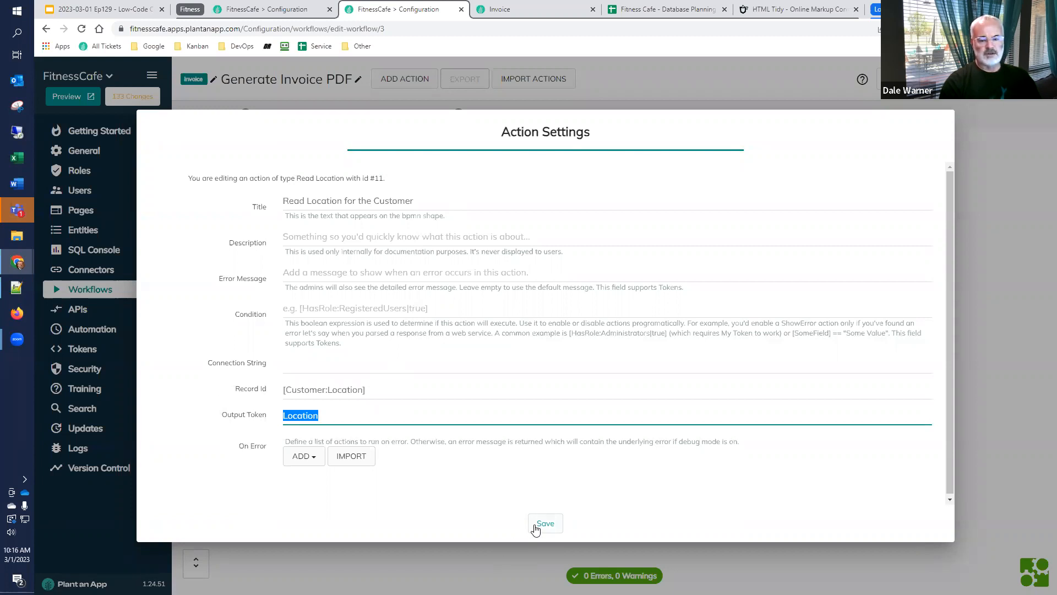
{"action": "left_click", "coordinate": [537, 525]}
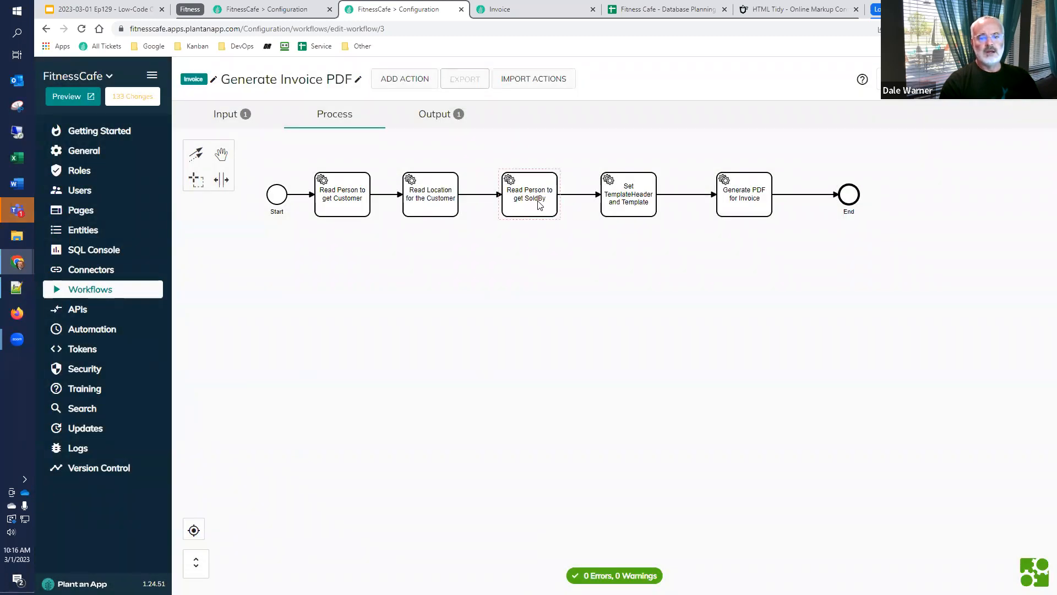
Check the Record Id and Output Token settings of the Read Person to get SoldBy action, and save it
{"action": "double_click", "coordinate": [538, 203]}
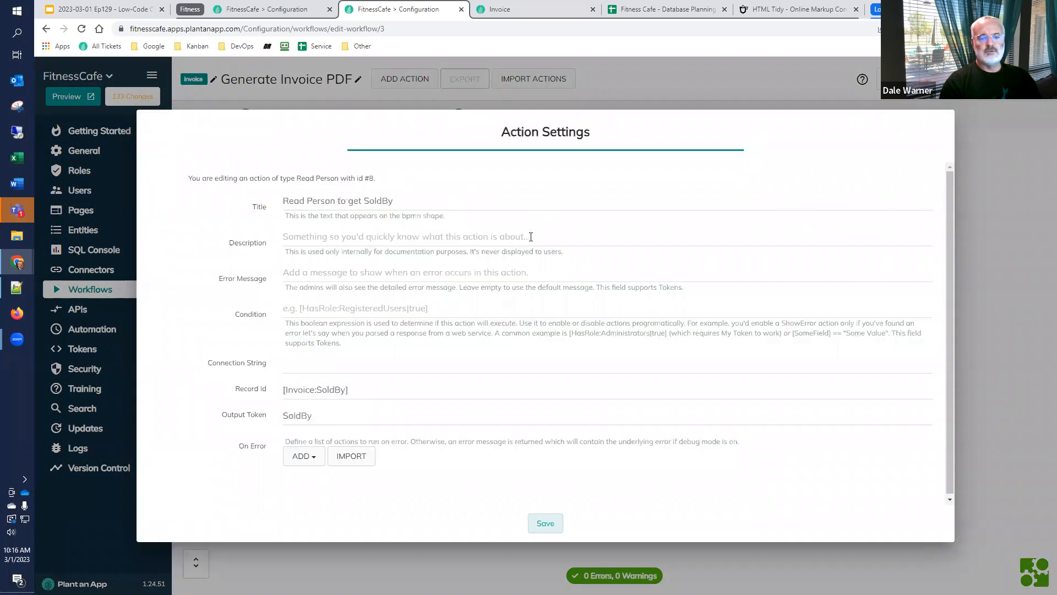
{"action": "left_click_drag", "start_coordinate": [369, 389], "coordinate": [253, 390]}
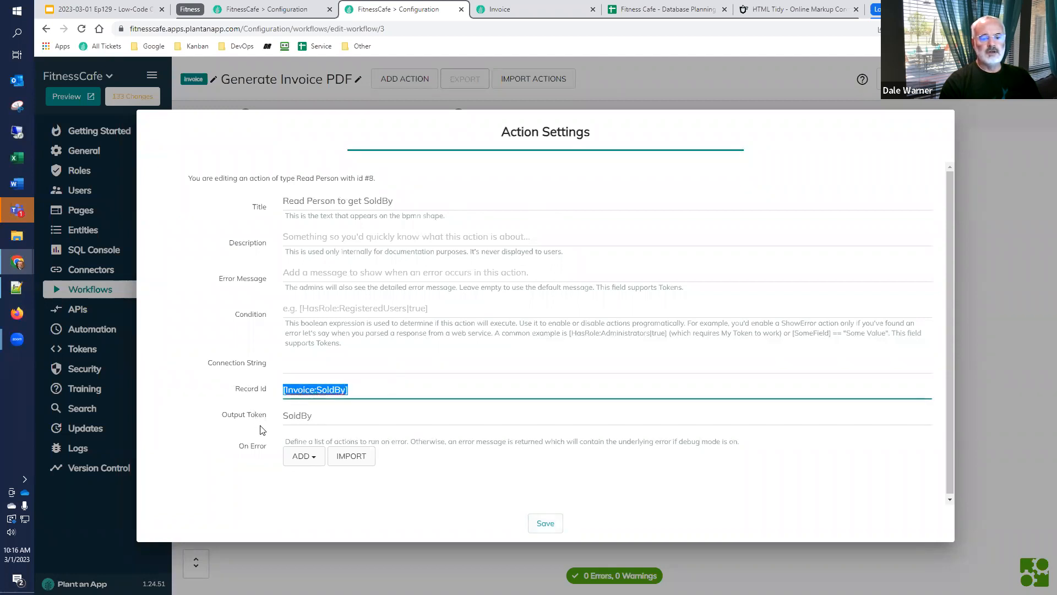
{"action": "left_click_drag", "start_coordinate": [330, 415], "coordinate": [248, 433]}
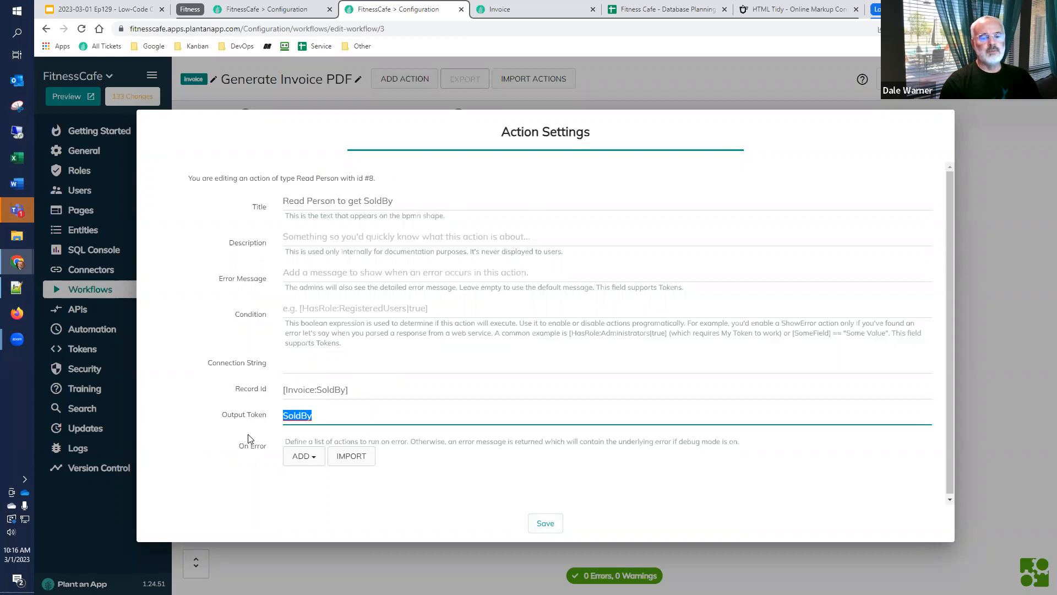
{"action": "left_click", "coordinate": [536, 524]}
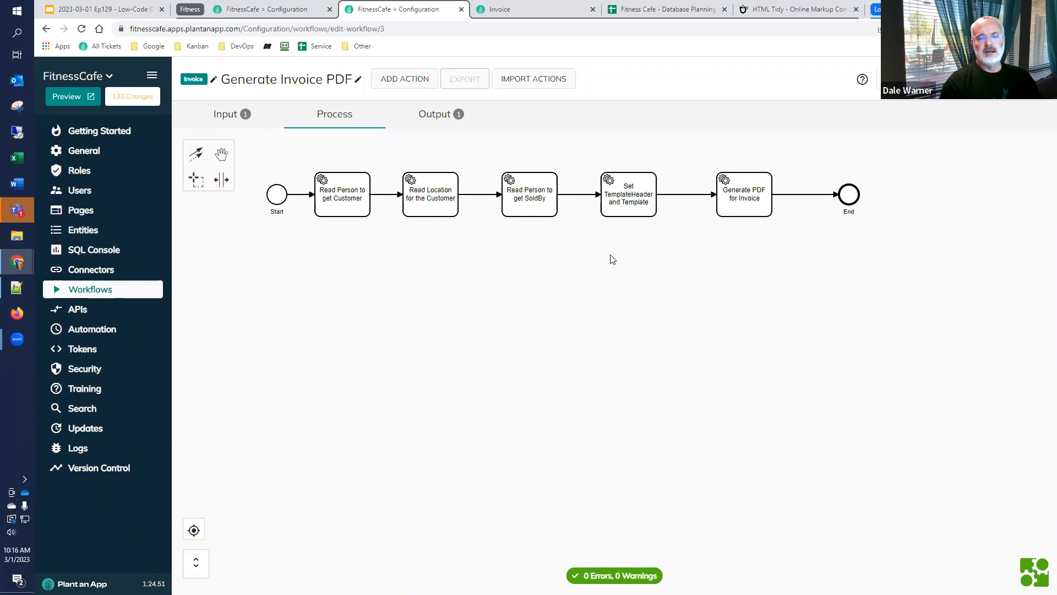
Examine the HTML code, PDF name, file destination and absolute URL token in the Generate PDF for Invoice action, then close its settings
{"action": "double_click", "coordinate": [749, 194]}
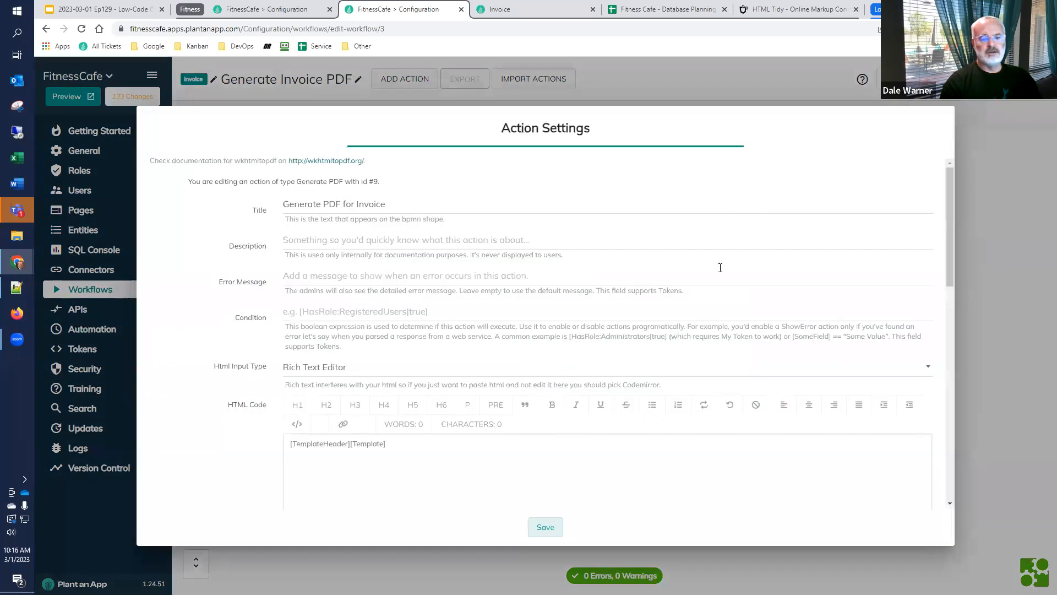
{"action": "scroll", "coordinate": [476, 402], "scroll_direction": "down", "scroll_amount": 2}
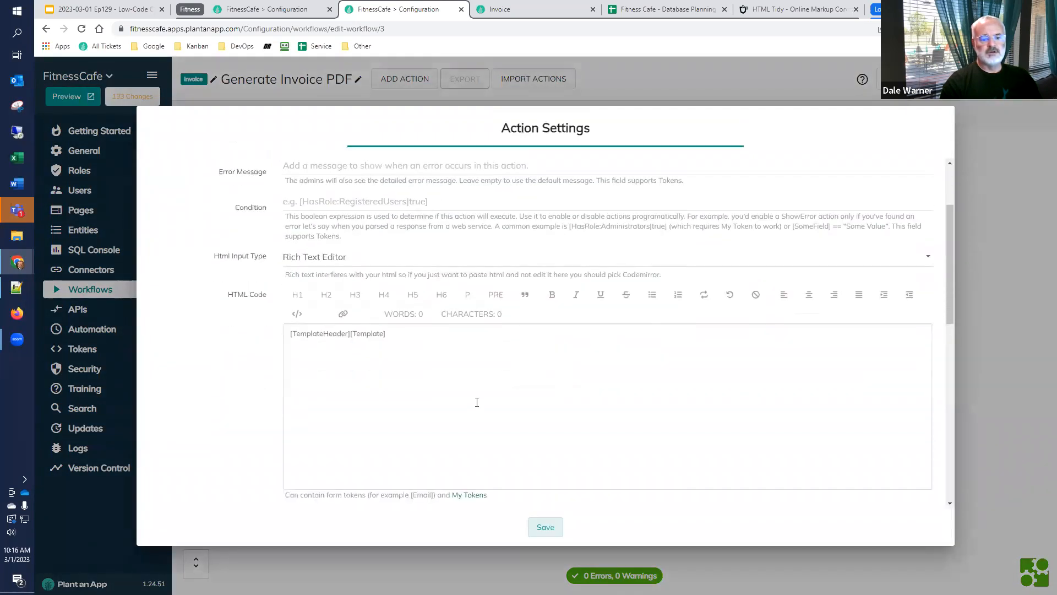
{"action": "left_click", "coordinate": [521, 356]}
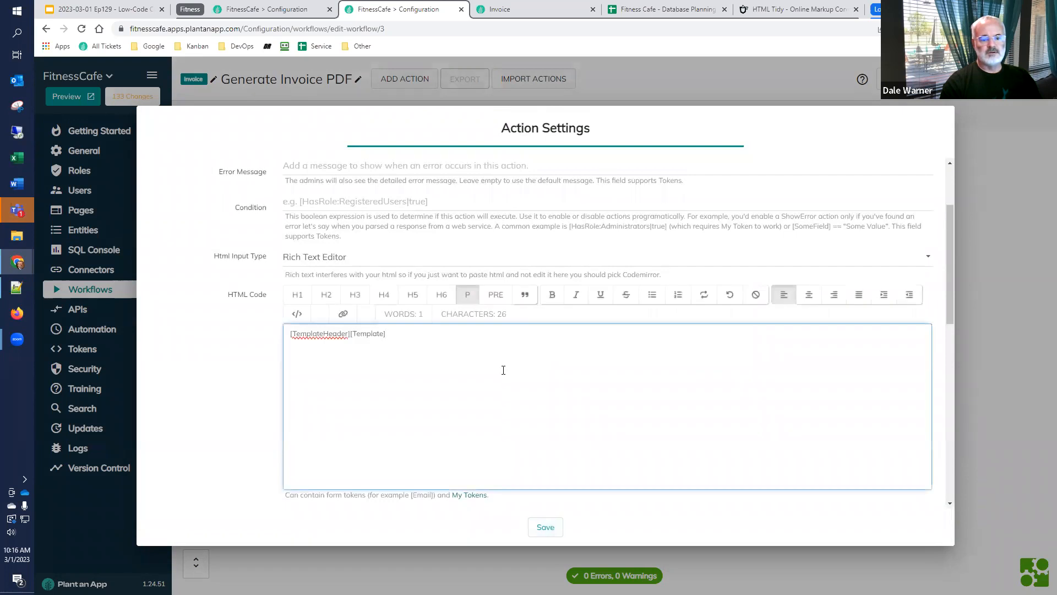
{"action": "scroll", "coordinate": [503, 369], "scroll_direction": "down", "scroll_amount": 6}
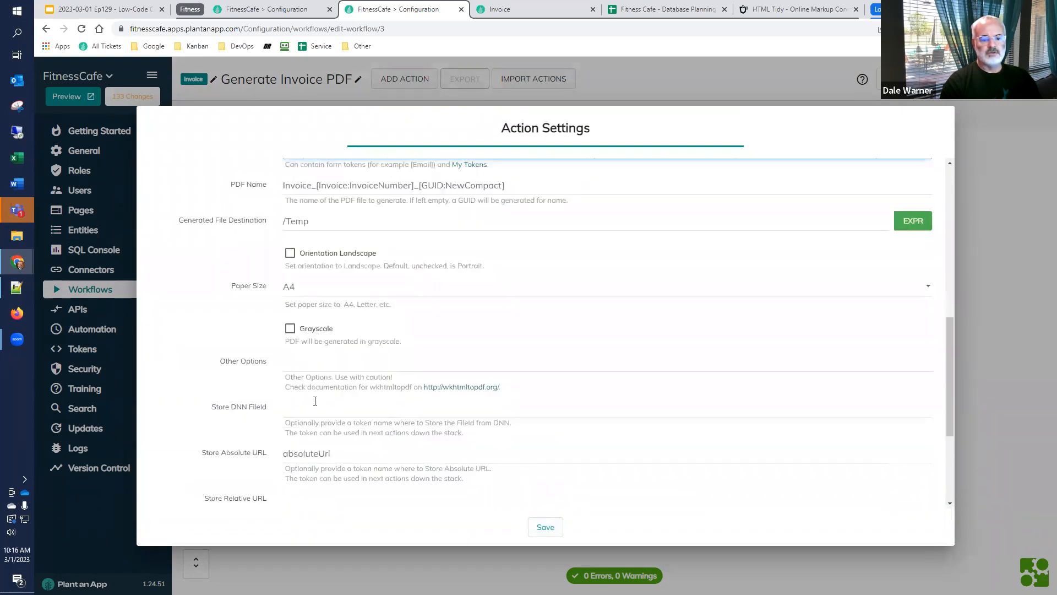
{"action": "double_click", "coordinate": [376, 454]}
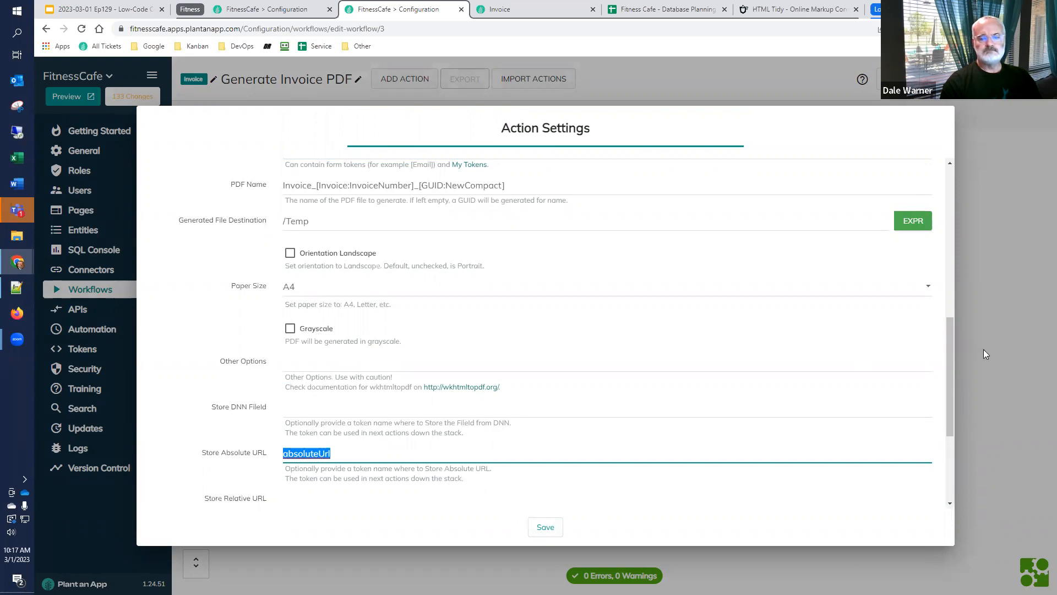
{"action": "scroll", "coordinate": [428, 398], "scroll_direction": "up", "scroll_amount": 4}
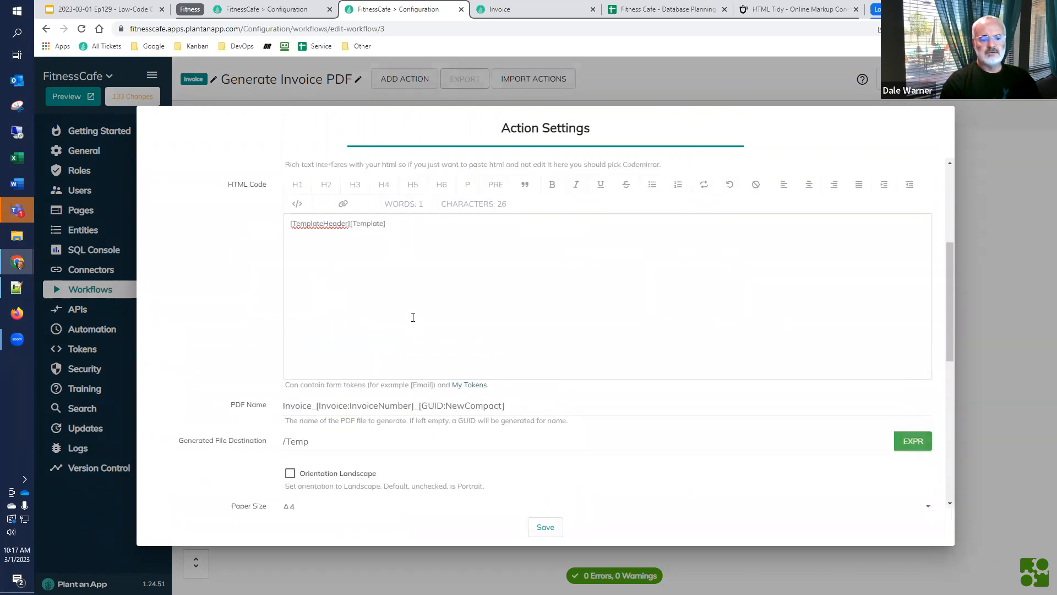
{"action": "left_click", "coordinate": [426, 225]}
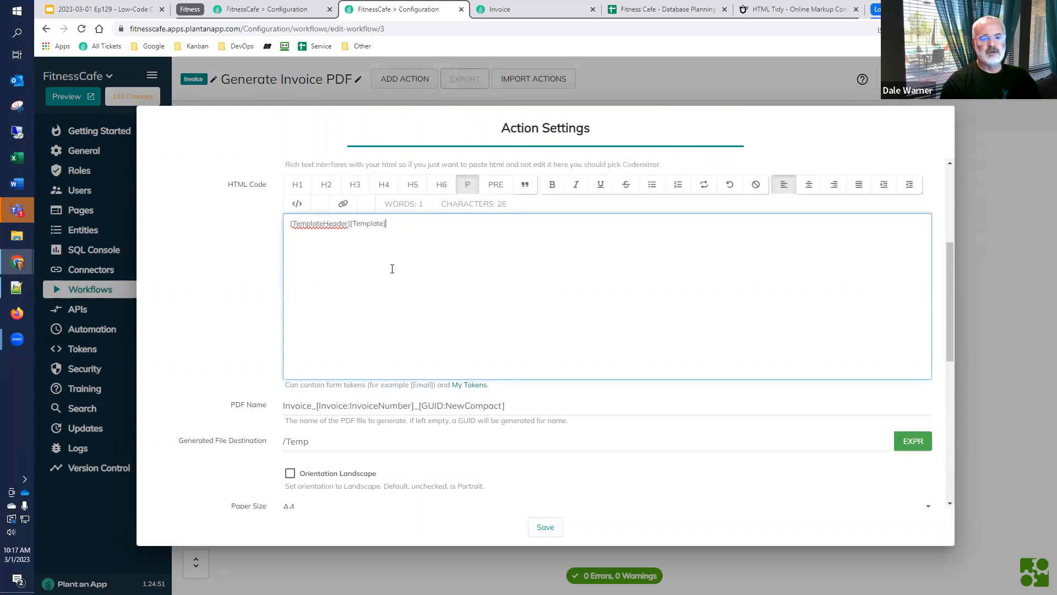
{"action": "left_click", "coordinate": [982, 395]}
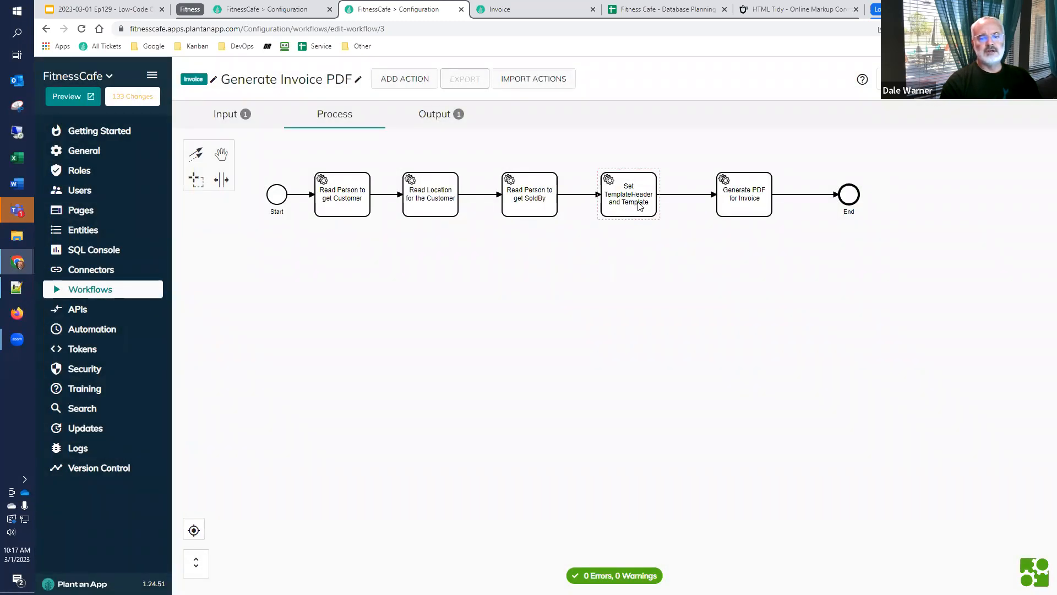
Examine the TemplateHeader, Template and htmleditorreminder tokens and their values in the Set TemplateHeader and Template action's settings
{"action": "double_click", "coordinate": [639, 205]}
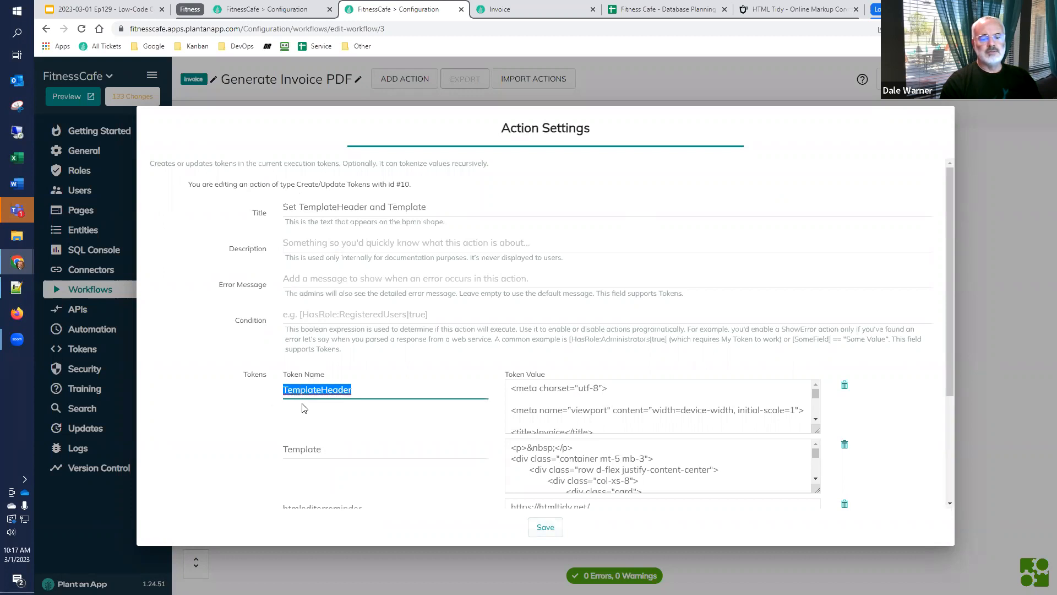
{"action": "left_click_drag", "start_coordinate": [816, 398], "coordinate": [819, 416]}
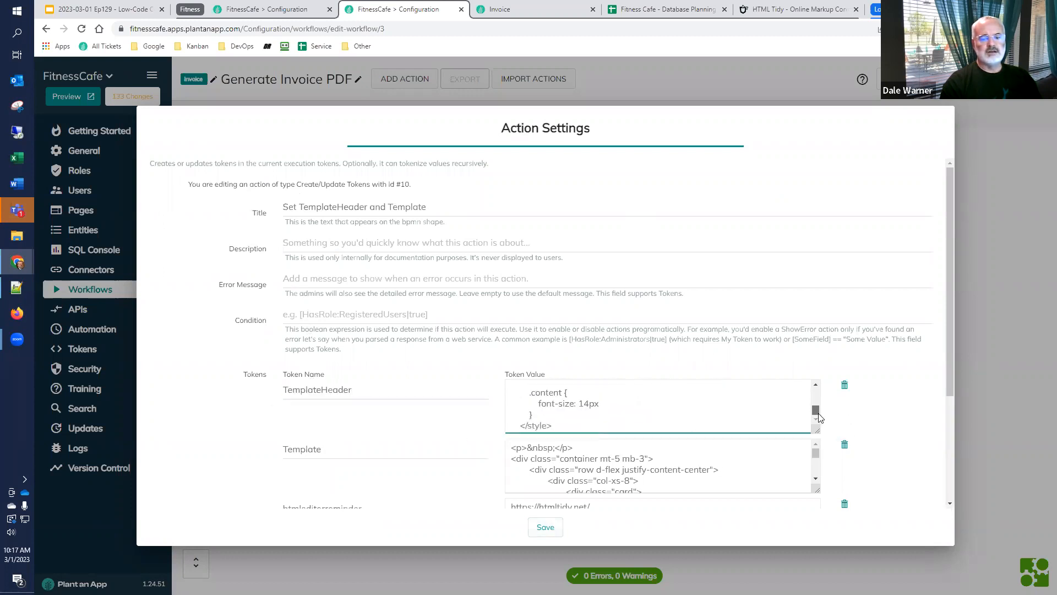
{"action": "scroll", "coordinate": [446, 392], "scroll_direction": "down", "scroll_amount": 3}
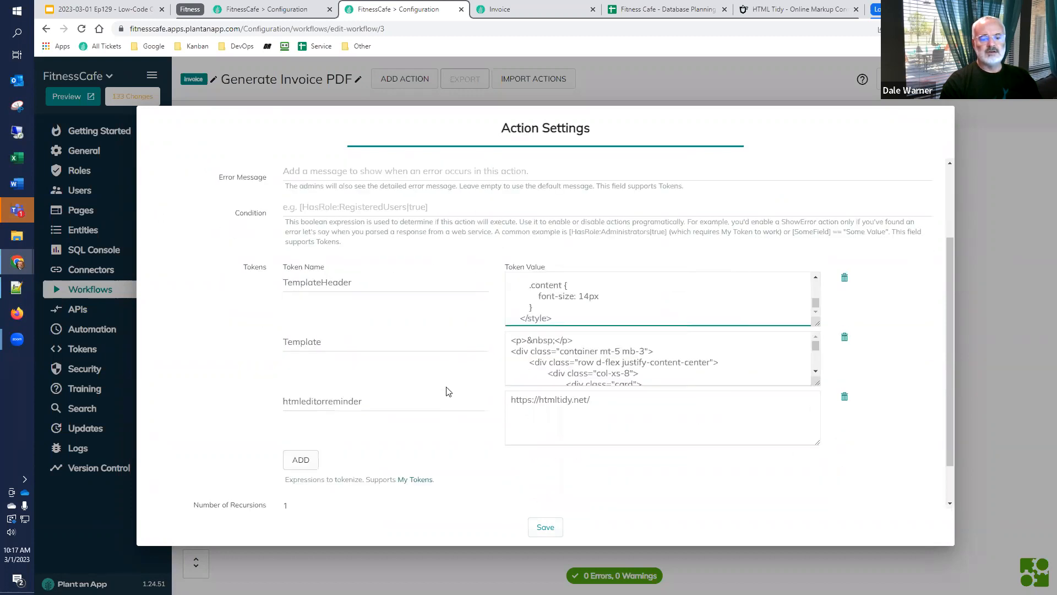
{"action": "left_click_drag", "start_coordinate": [817, 332], "coordinate": [849, 378]}
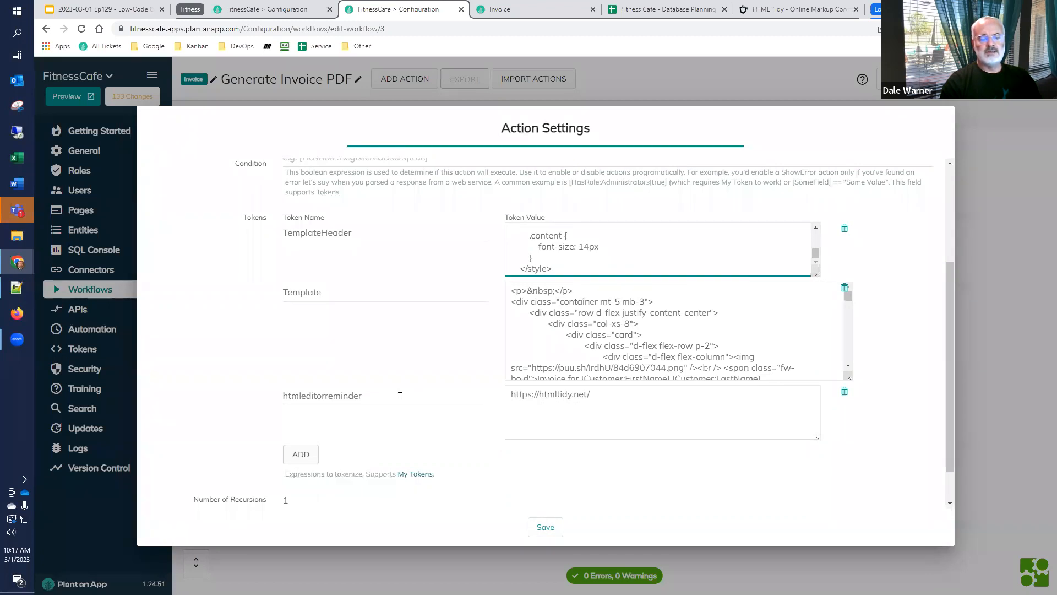
{"action": "double_click", "coordinate": [380, 394]}
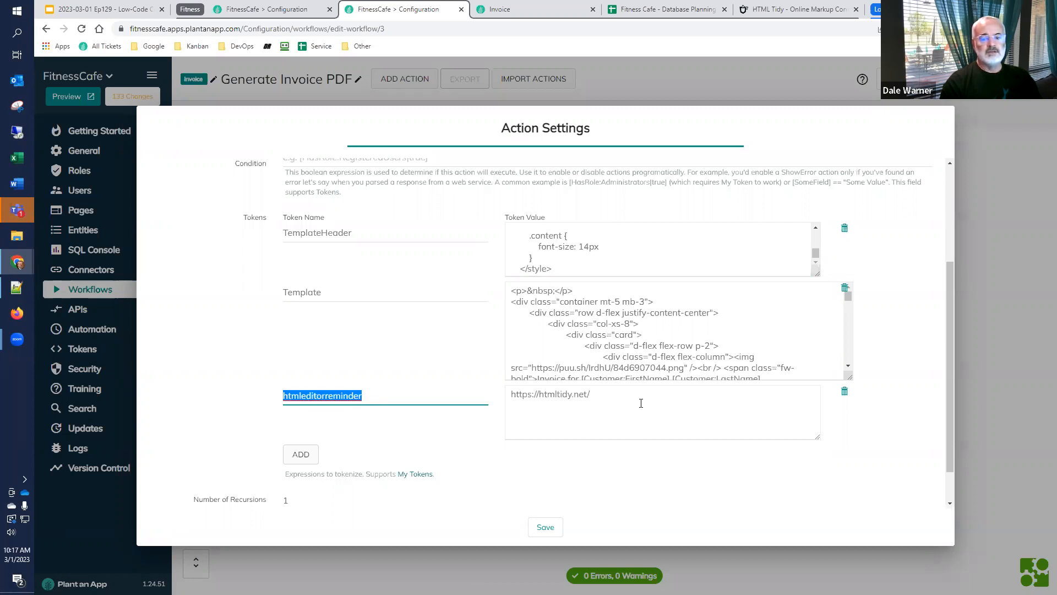
{"action": "left_click_drag", "start_coordinate": [641, 403], "coordinate": [493, 413]}
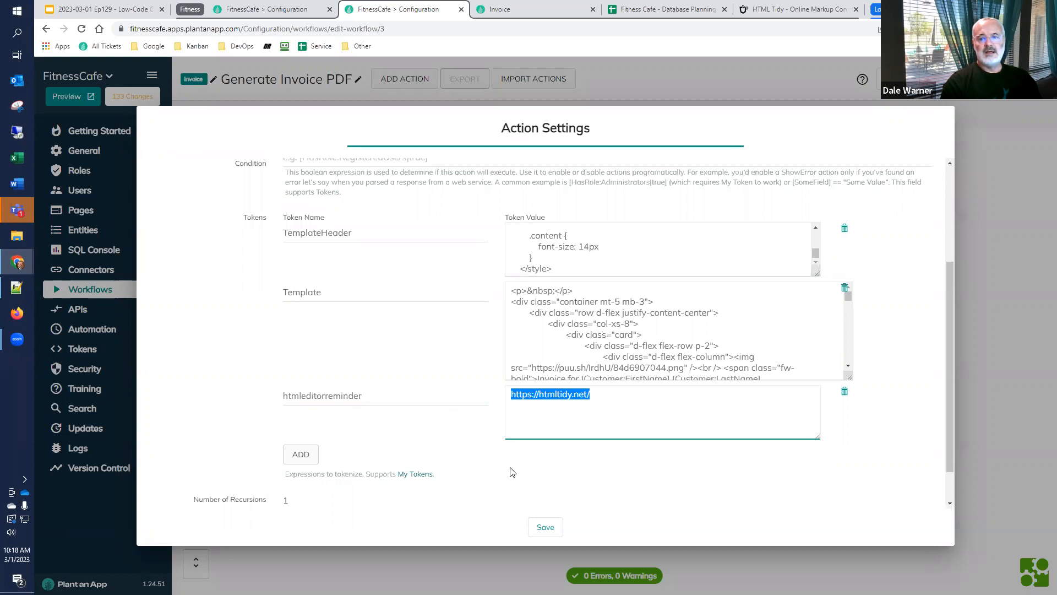
Copy the Template token's full HTML value and replace the source code in the HTML Tidy browser editor with it
{"action": "left_click", "coordinate": [525, 322]}
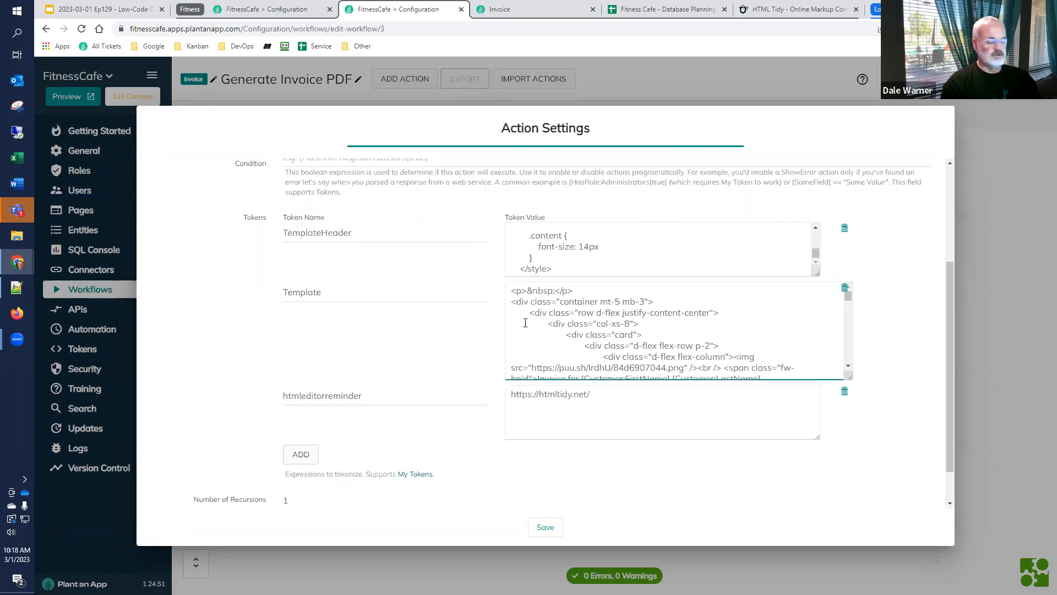
{"action": "key", "text": "ctrl+a"}
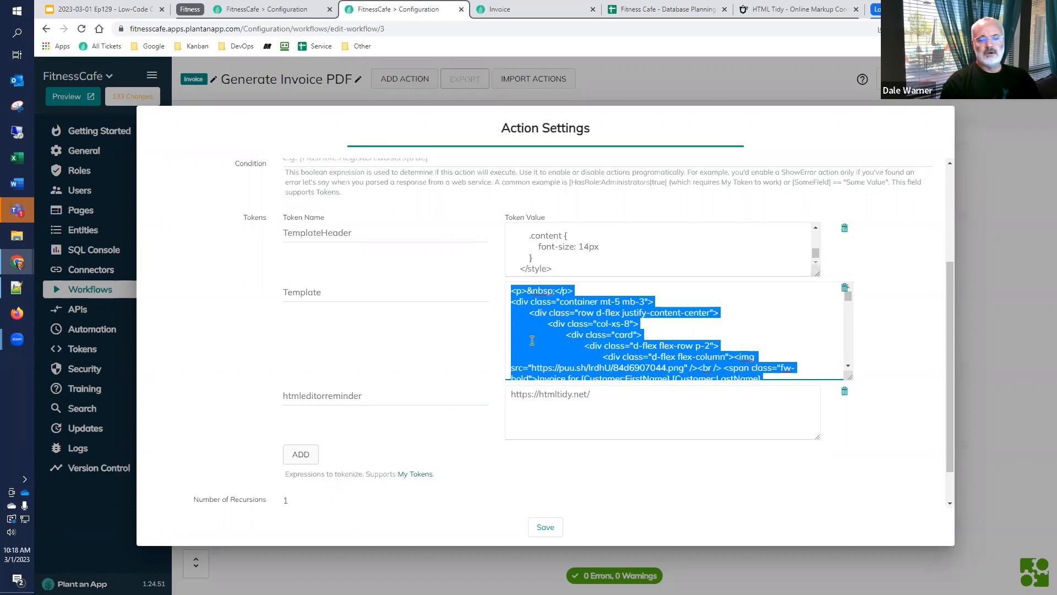
{"action": "mouse_move", "coordinate": [849, 377]}
{"action": "left_mouse_down"}
{"action": "mouse_move", "coordinate": [857, 465]}
{"action": "mouse_move", "coordinate": [857, 382]}
{"action": "left_mouse_up"}
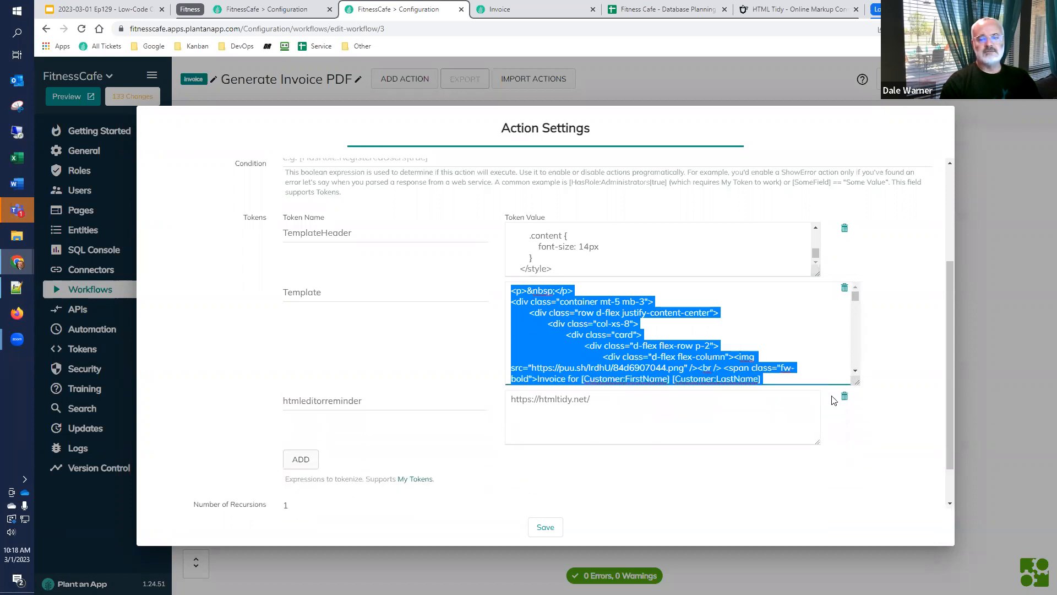
{"action": "left_click", "coordinate": [807, 9]}
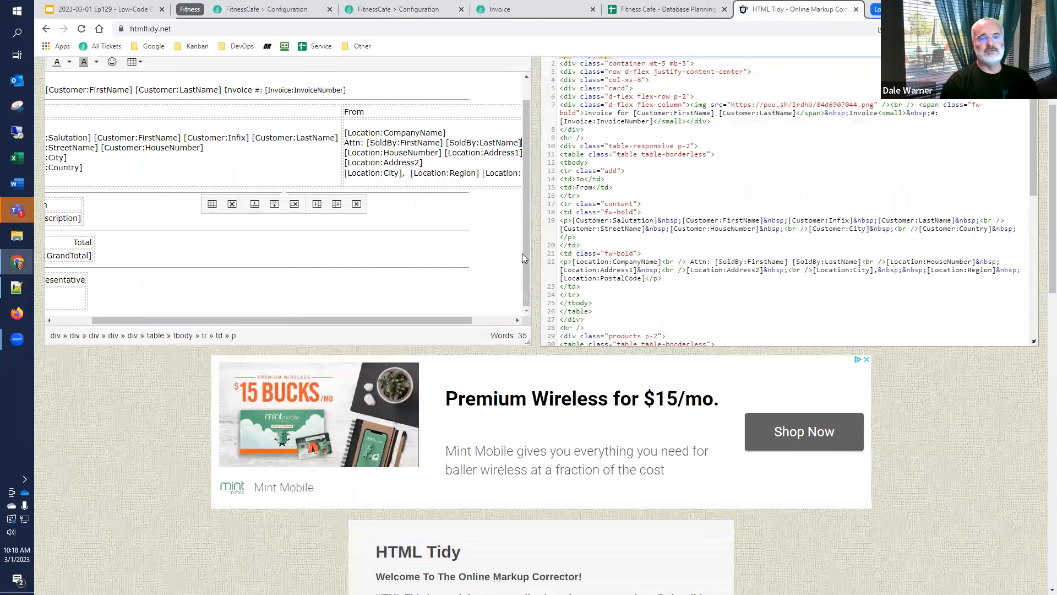
{"action": "left_click", "coordinate": [585, 244]}
{"action": "key", "text": "ctrl+a"}
{"action": "key", "text": "ctrl+v"}
{"action": "scroll", "coordinate": [602, 255], "scroll_direction": "up", "scroll_amount": 5}
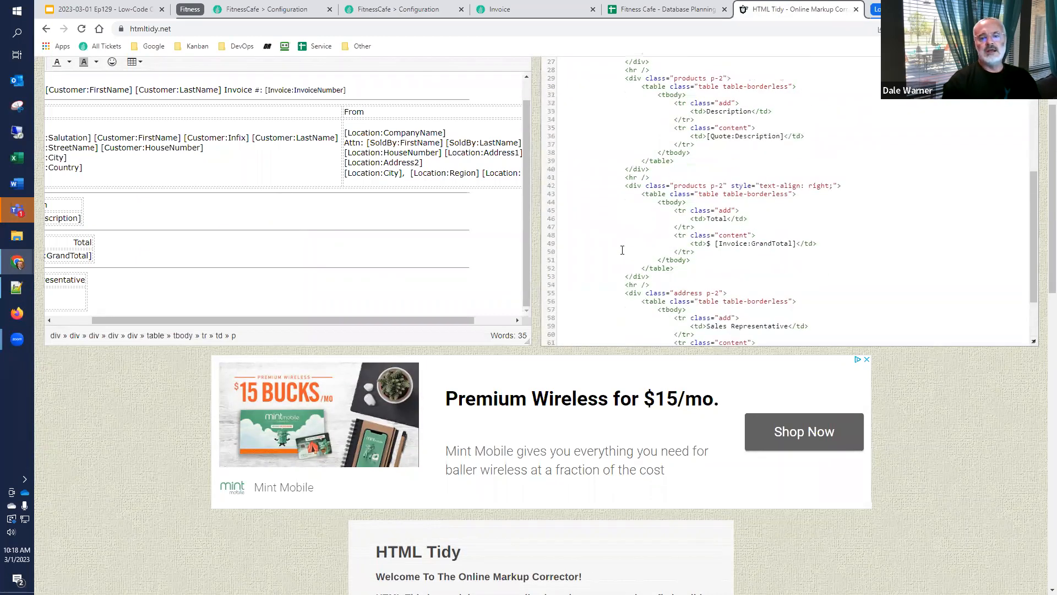
{"action": "scroll", "coordinate": [590, 262], "scroll_direction": "up", "scroll_amount": 5}
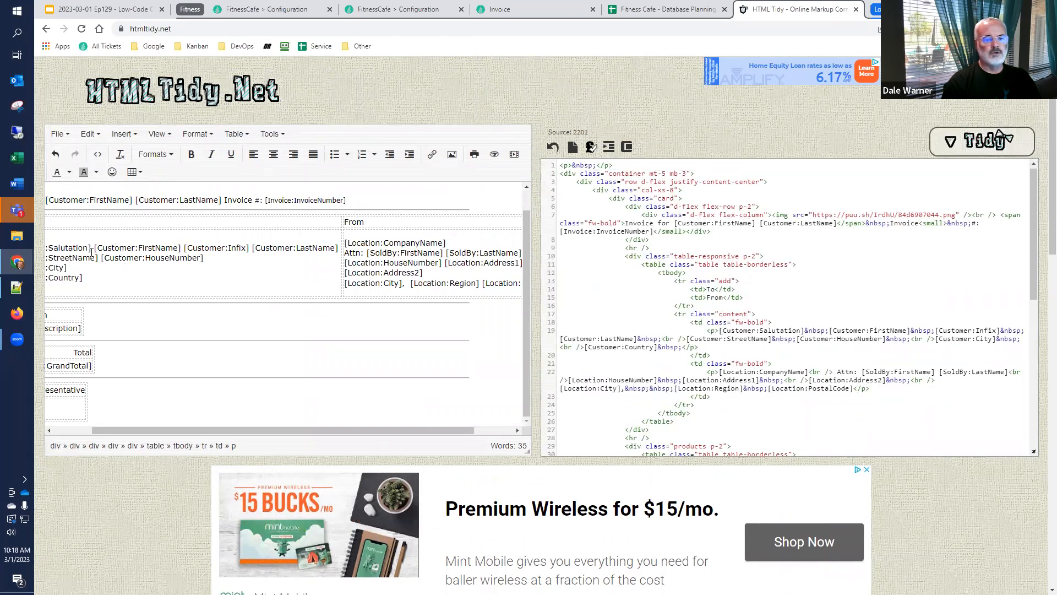
Copy the [SoldBy:FirstName] [SoldBy:LastName] tokens from the invoice's Attn line to the Name line under Sales Representative
{"action": "left_click_drag", "start_coordinate": [115, 428], "coordinate": [76, 427]}
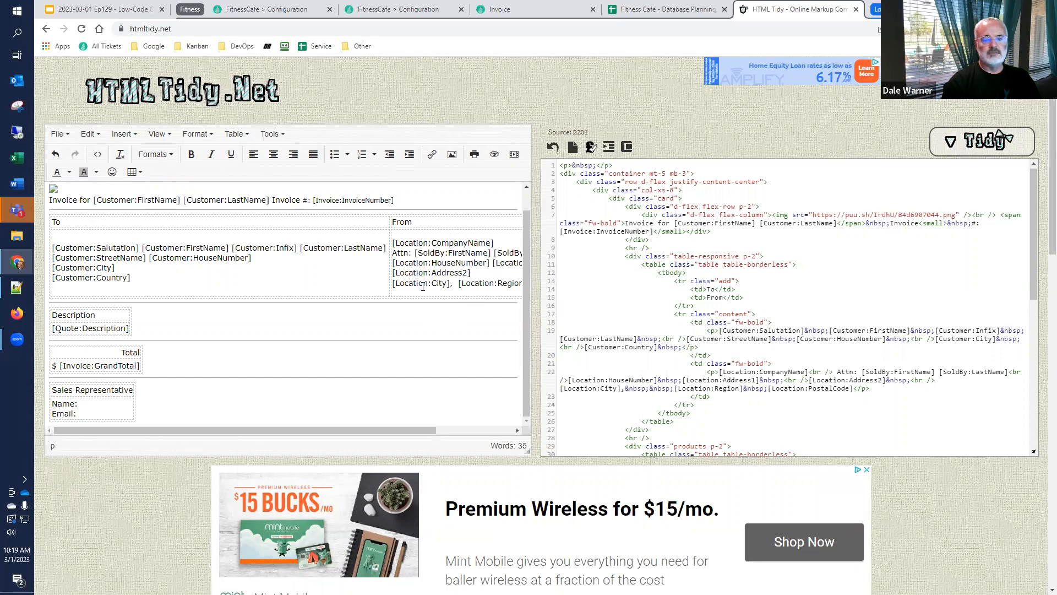
{"action": "left_click_drag", "start_coordinate": [425, 429], "coordinate": [501, 446]}
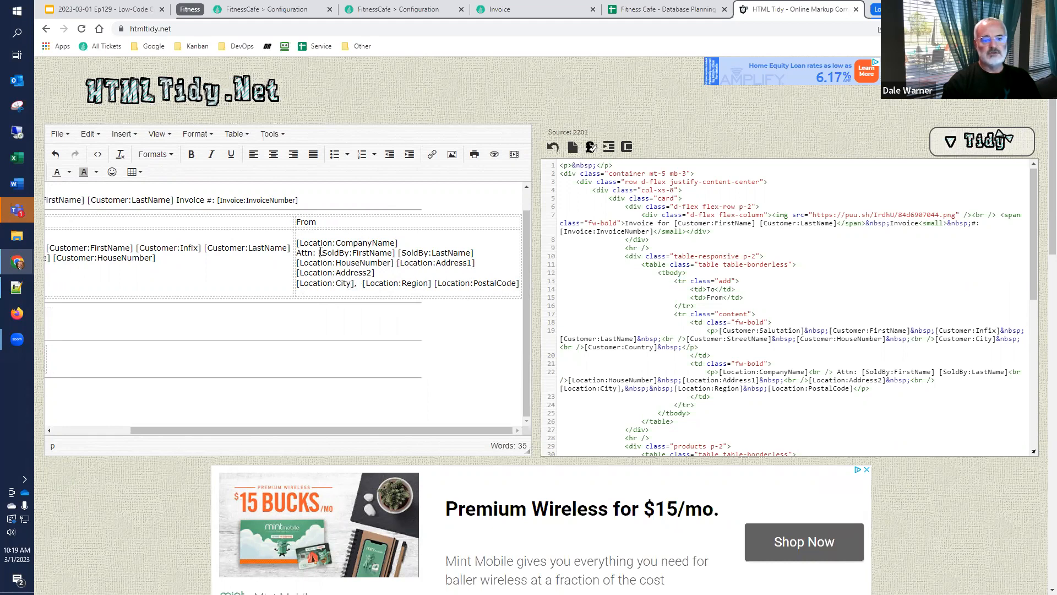
{"action": "left_click_drag", "start_coordinate": [333, 254], "coordinate": [476, 254]}
{"action": "key", "text": "ctrl+c"}
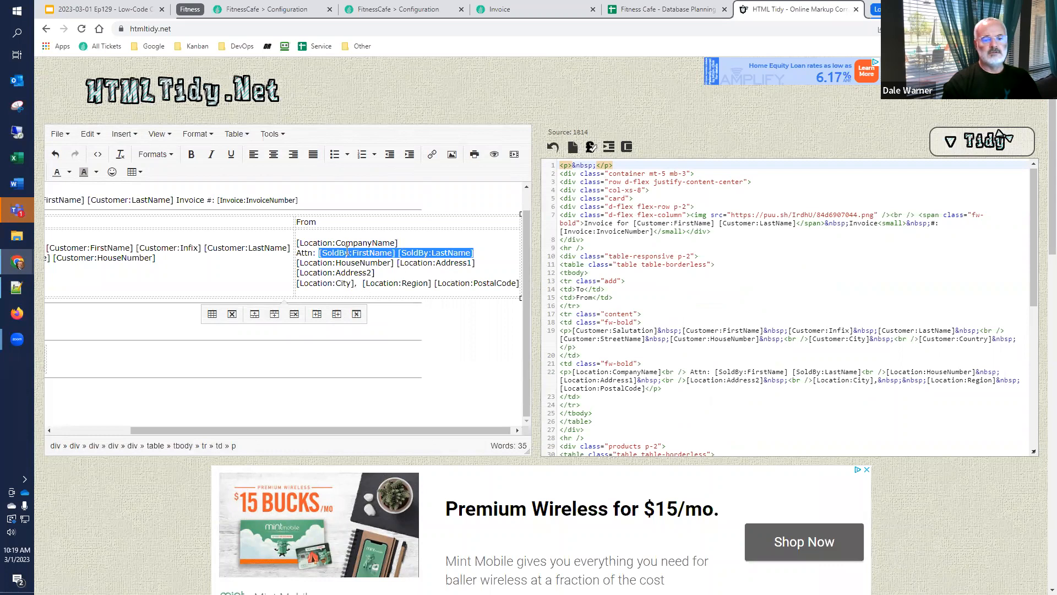
{"action": "left_click_drag", "start_coordinate": [203, 427], "coordinate": [105, 430]}
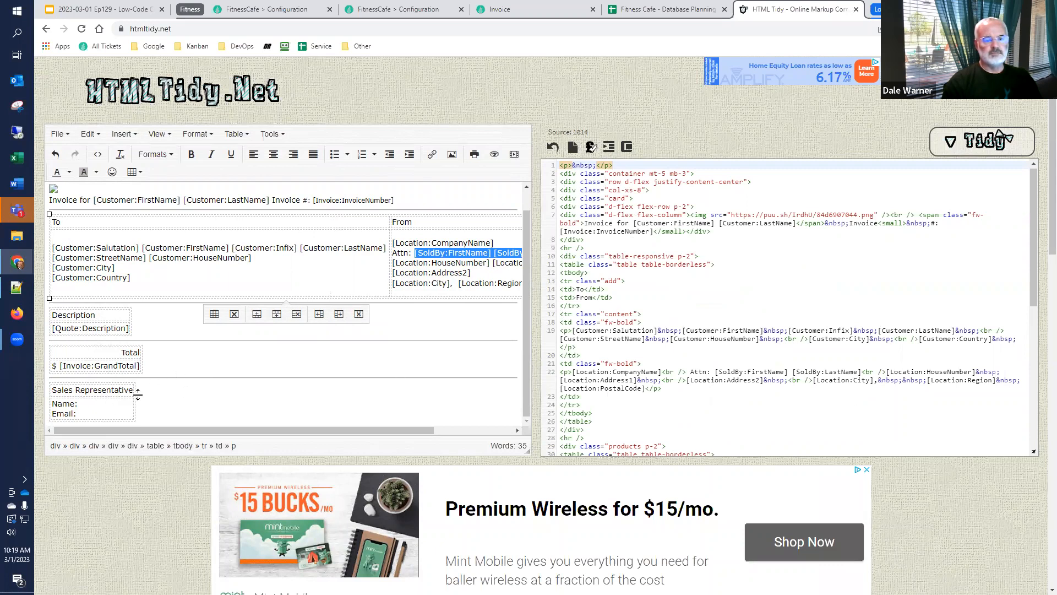
{"action": "left_click", "coordinate": [100, 407]}
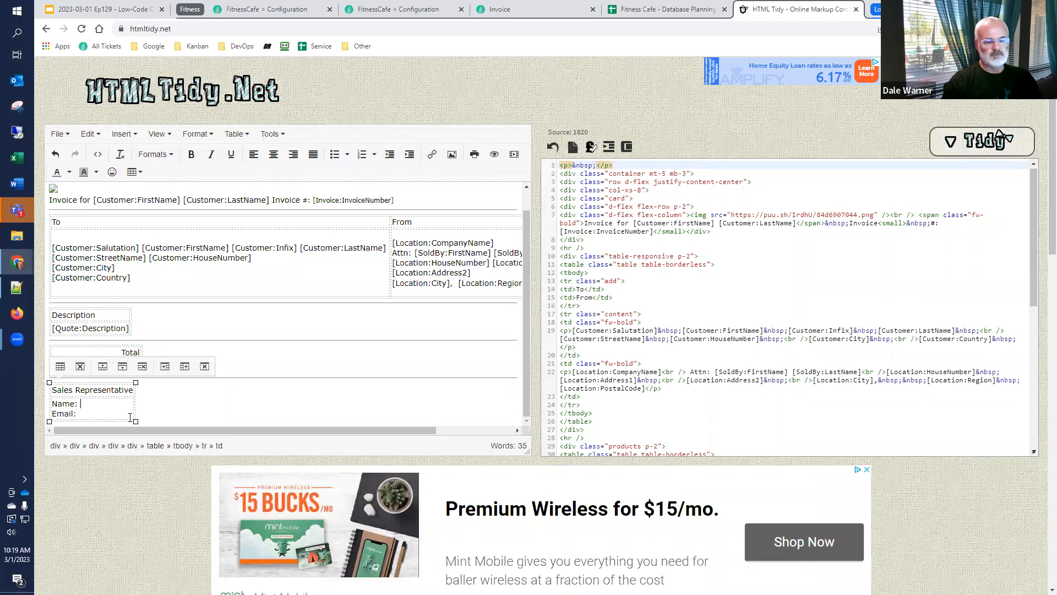
{"action": "key", "text": "ctrl+v"}
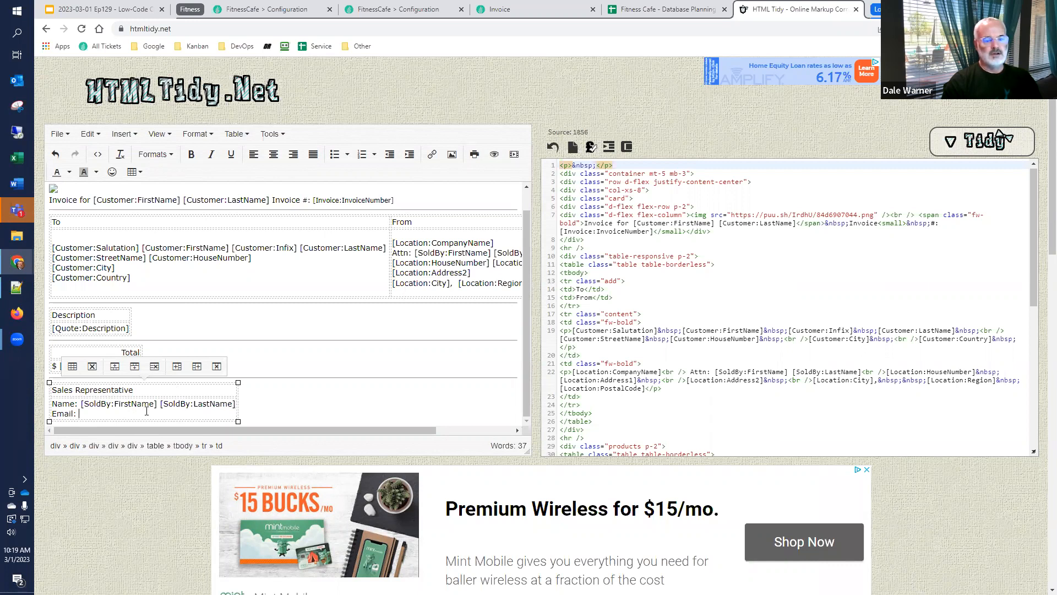
Enter the token [SoldBy:Email] on the Sales Representative's Email line and check its field name against the app.Person entity in Plant an App
{"action": "type", "text": "[S"}
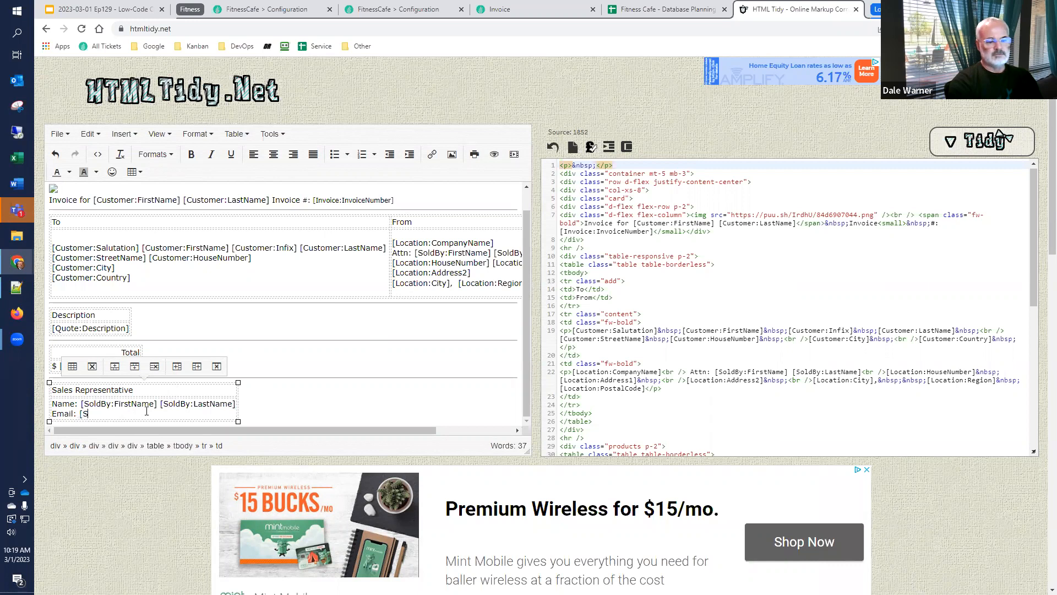
{"action": "type", "text": "oldBy:Email]"}
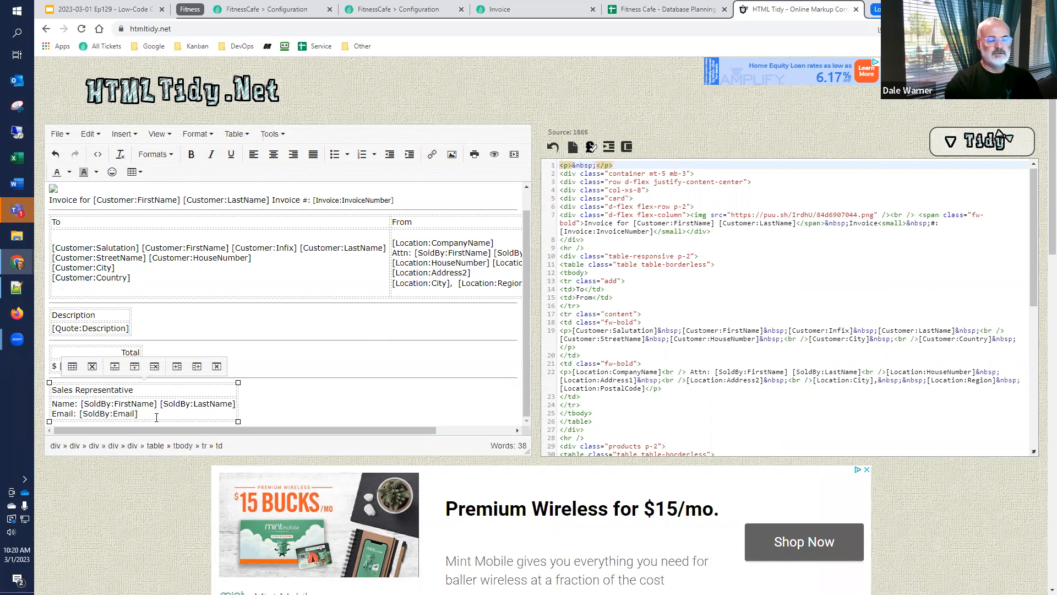
{"action": "left_click", "coordinate": [278, 10]}
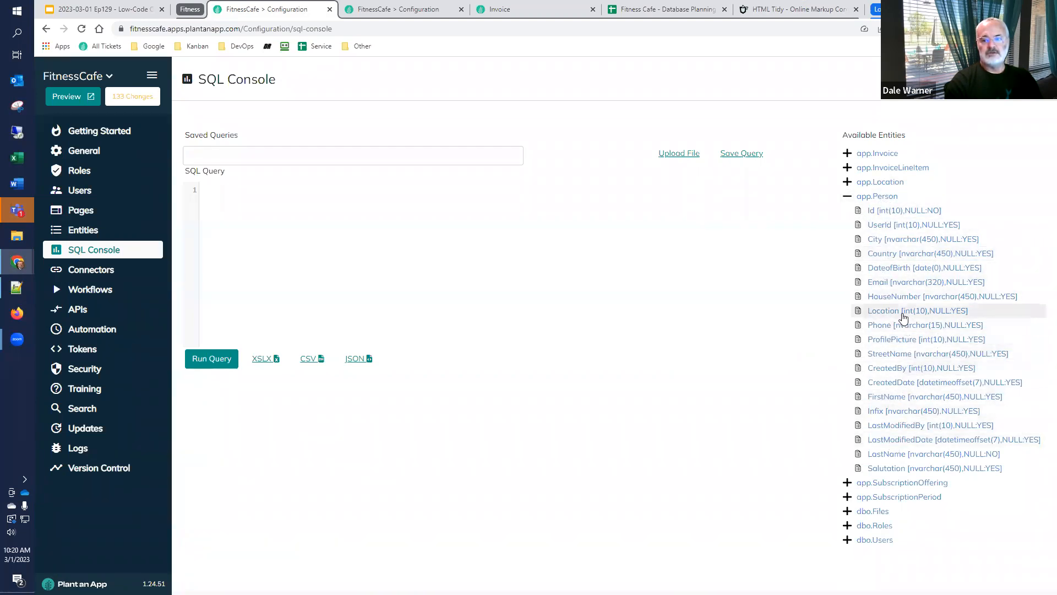
{"action": "left_click", "coordinate": [782, 11]}
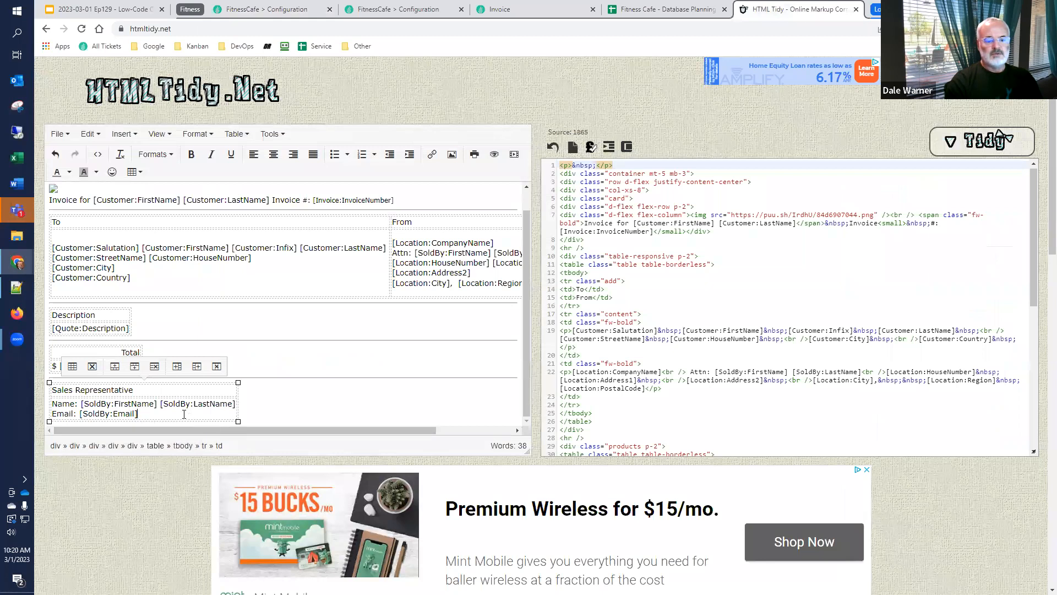
Check the Sales Representative name and email tokens near the end of the HTML source
{"action": "left_click", "coordinate": [1034, 315]}
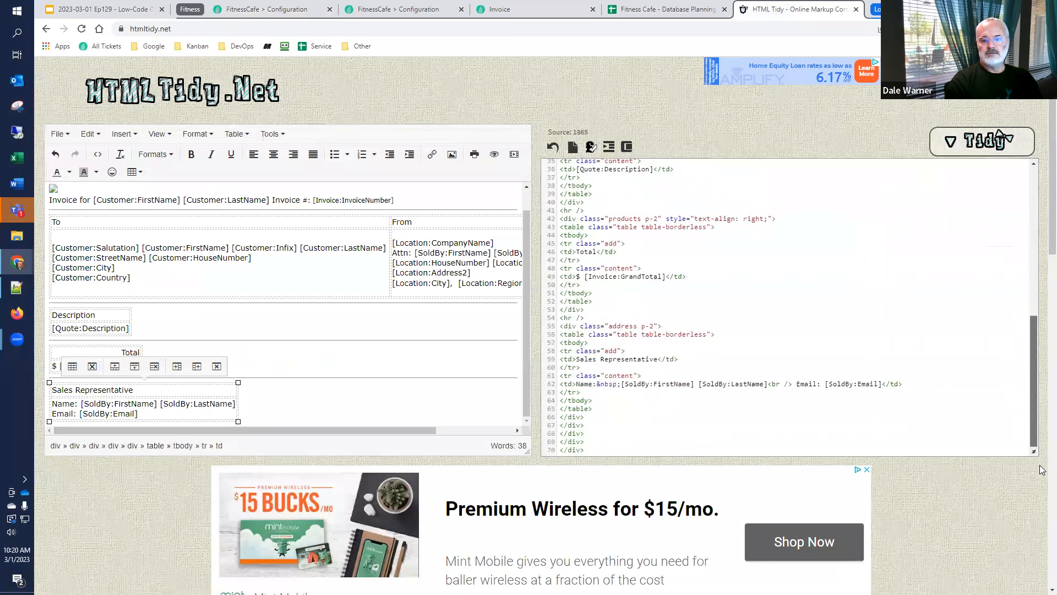
{"action": "left_click", "coordinate": [914, 396]}
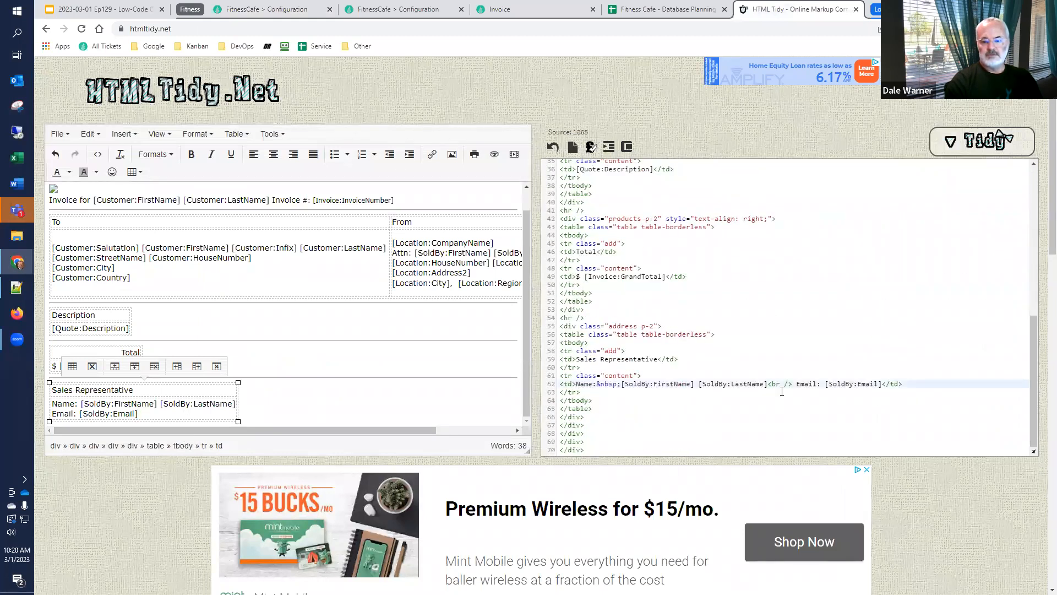
{"action": "key", "text": "ctrl+a"}
{"action": "scroll", "coordinate": [917, 398], "scroll_direction": "down", "scroll_amount": 2}
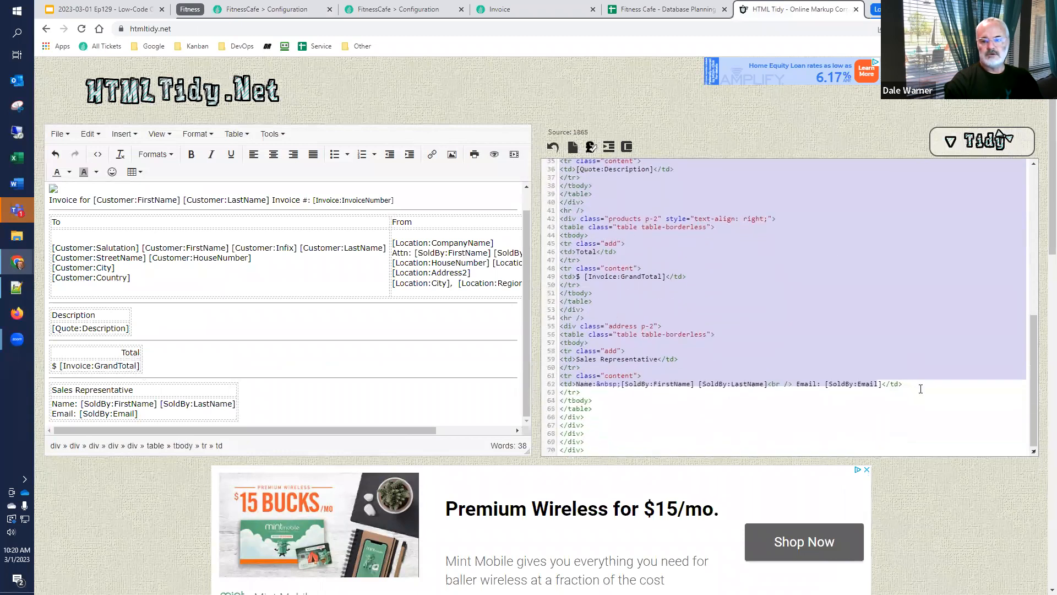
{"action": "left_click", "coordinate": [918, 387]}
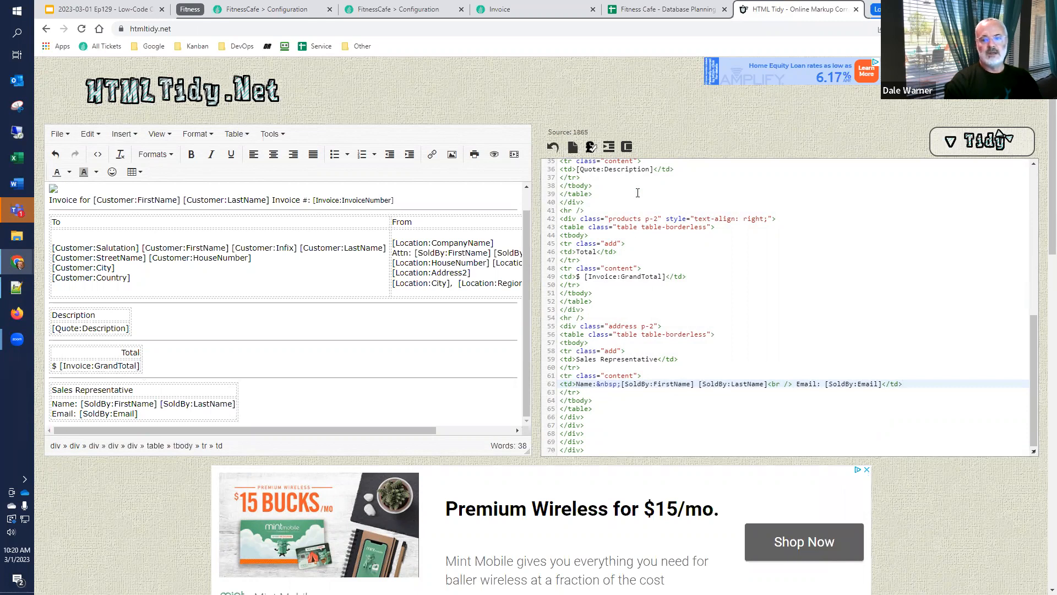
Re-indent the invoice template's HTML source for review, compress it into a single line and copy all of it
{"action": "left_click", "coordinate": [610, 148]}
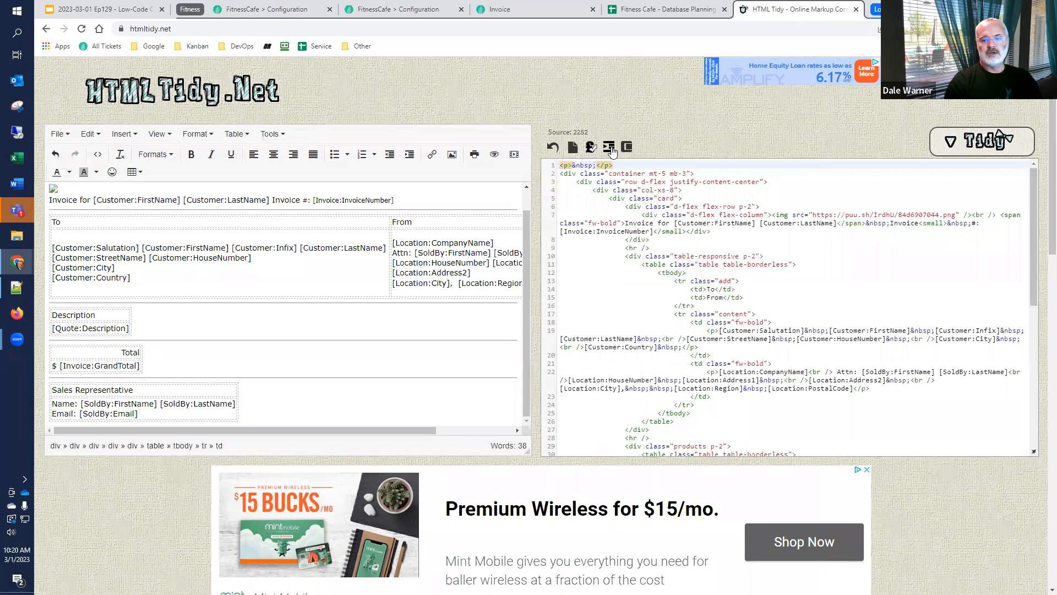
{"action": "scroll", "coordinate": [706, 343], "scroll_direction": "down", "scroll_amount": 4}
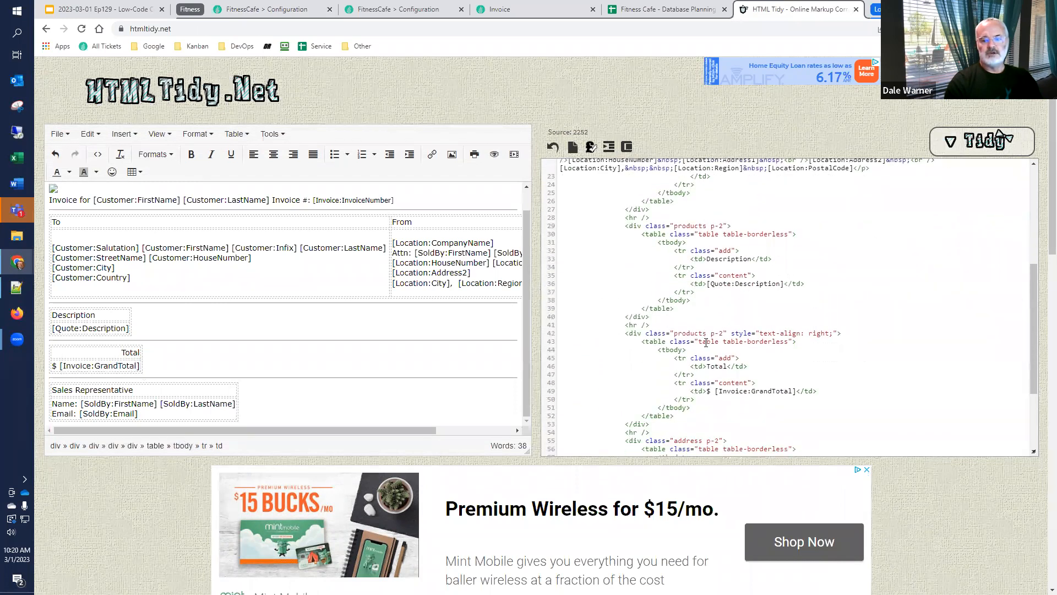
{"action": "scroll", "coordinate": [706, 343], "scroll_direction": "down", "scroll_amount": 3}
{"action": "scroll", "coordinate": [711, 351], "scroll_direction": "up", "scroll_amount": 8}
{"action": "left_click", "coordinate": [626, 147]}
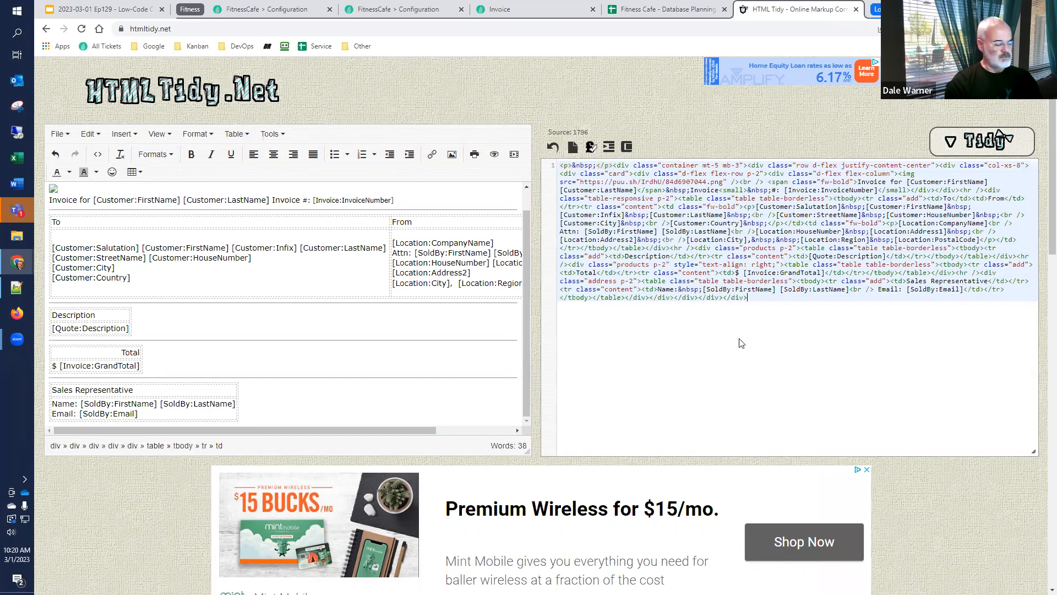
{"action": "key", "text": "ctrl+a"}
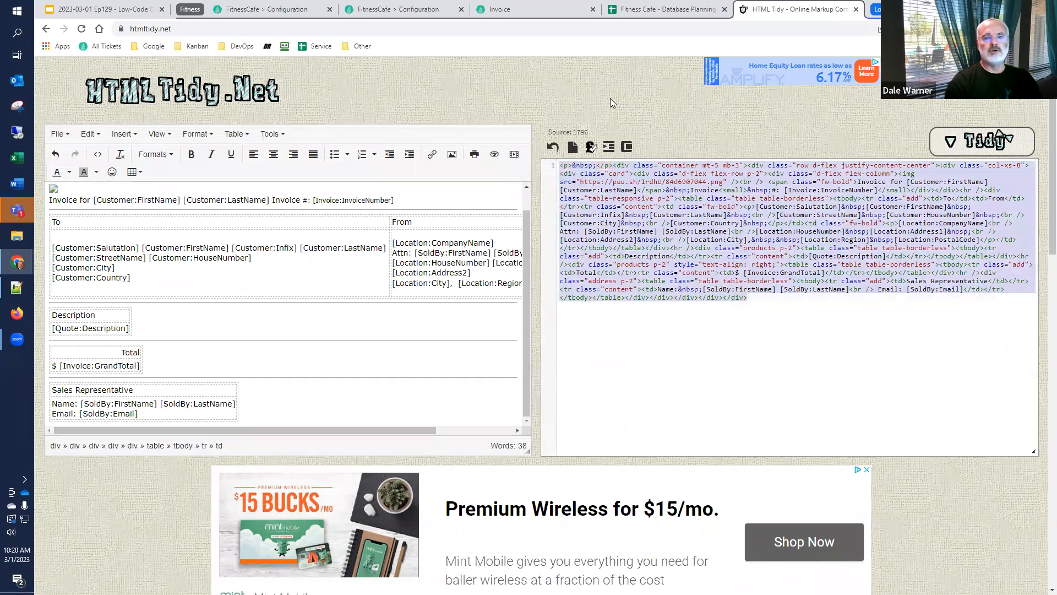
Back in the Plant an App workflow, replace the Template token's value with the compressed HTML and save the action
{"action": "left_click", "coordinate": [398, 10]}
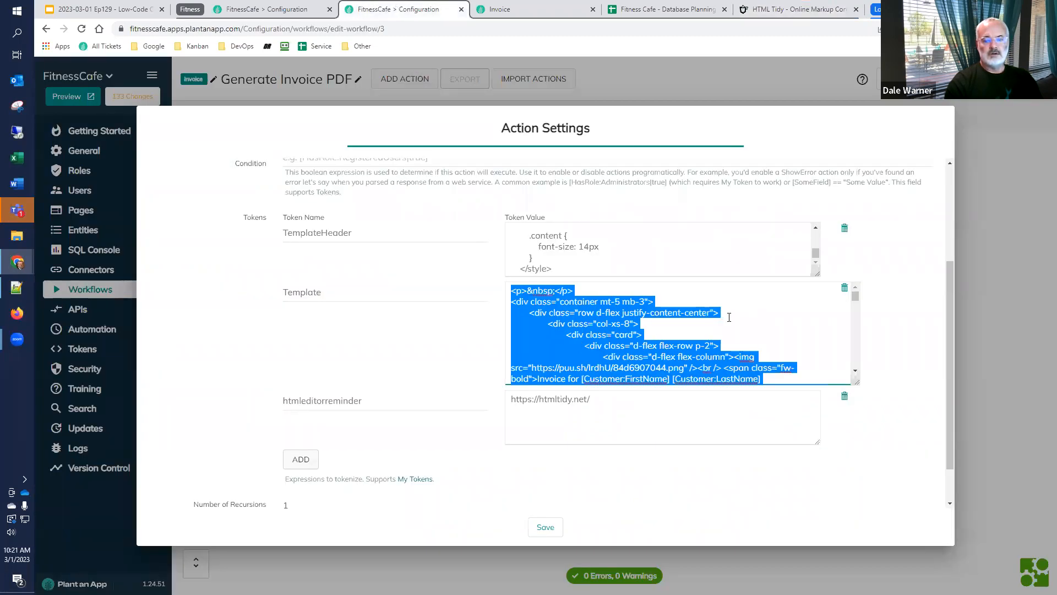
{"action": "left_click", "coordinate": [760, 314]}
{"action": "key", "text": "ctrl+a"}
{"action": "key", "text": "Delete"}
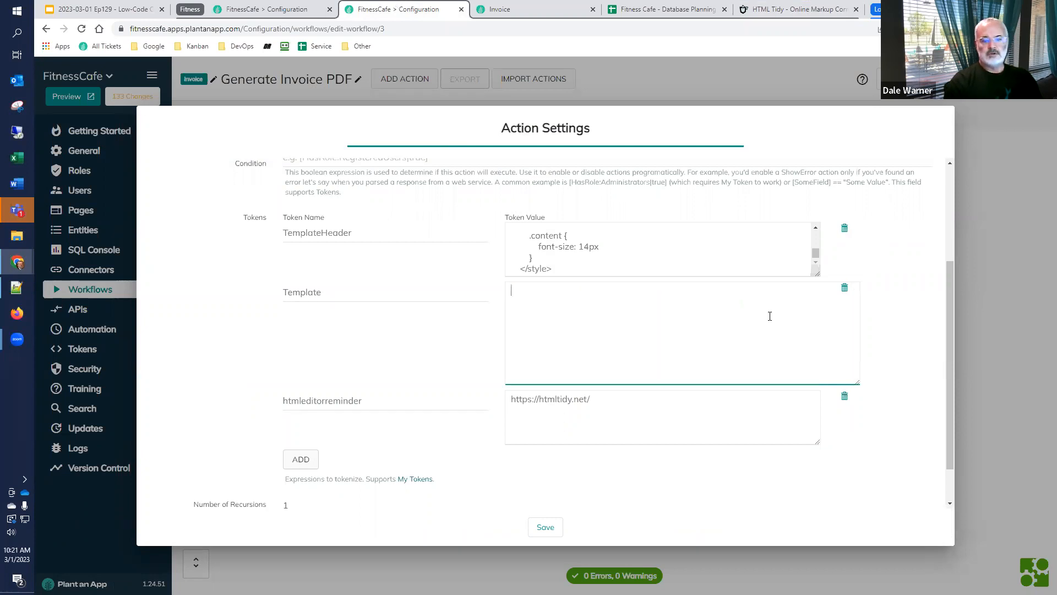
{"action": "key", "text": "ctrl+v"}
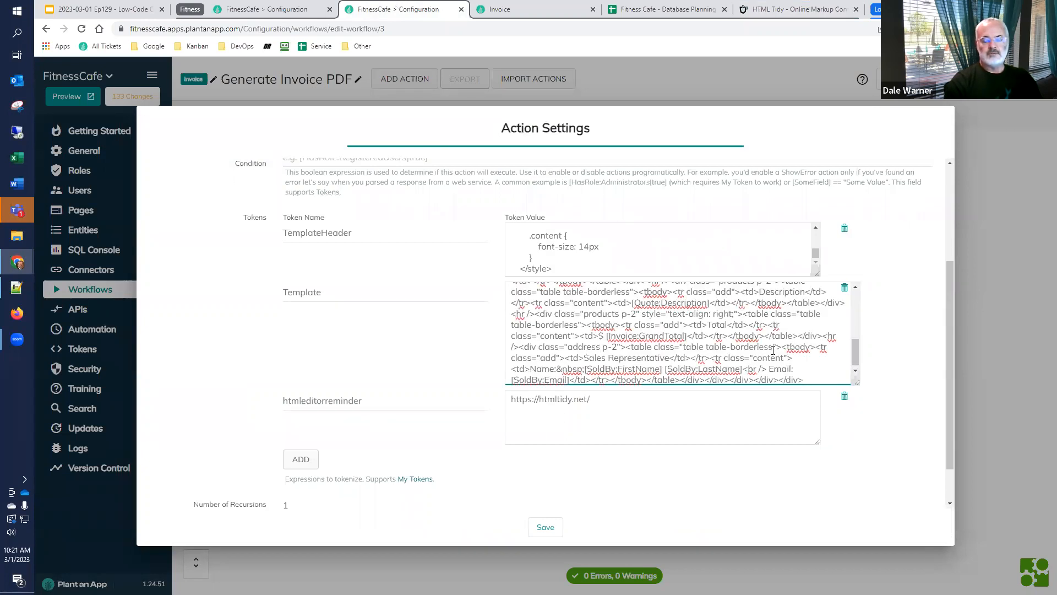
{"action": "left_click", "coordinate": [544, 528]}
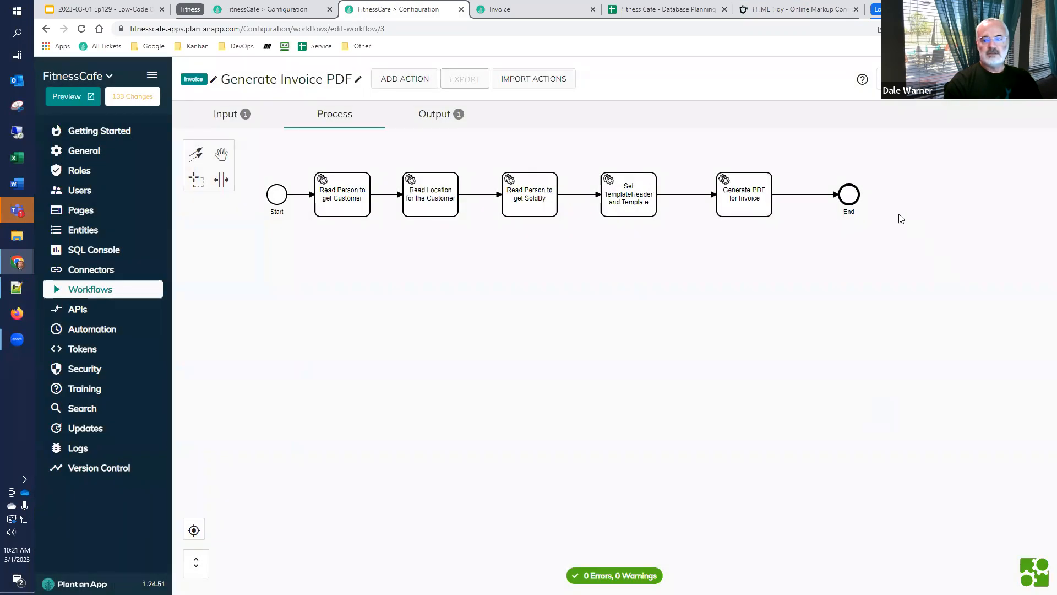
Re-save the Generate PDF for Invoice action and run a workflow test with Invoice Record Id 2
{"action": "double_click", "coordinate": [767, 209]}
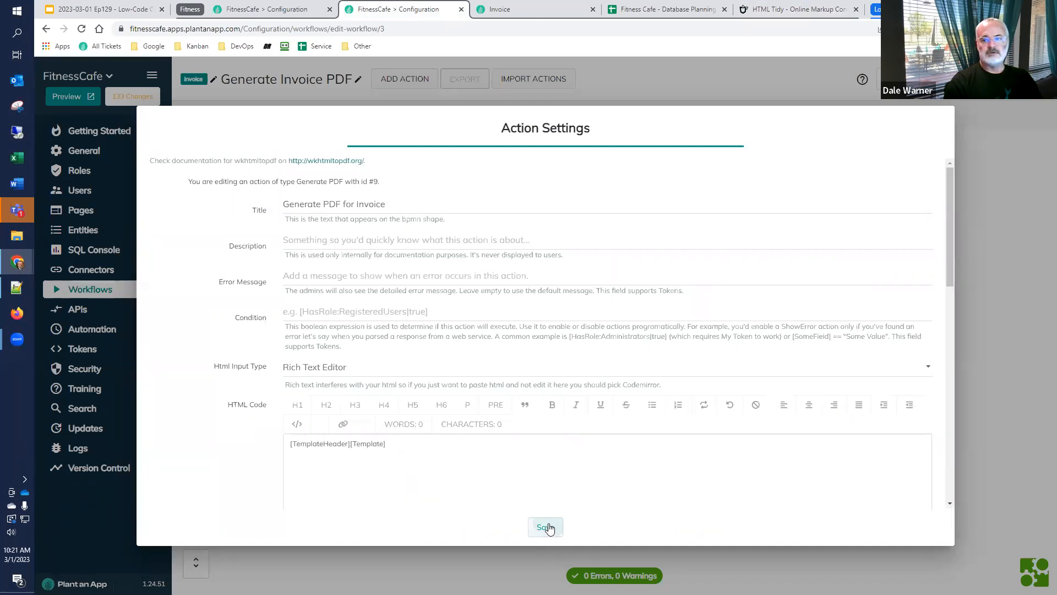
{"action": "left_click", "coordinate": [549, 526]}
{"action": "left_click", "coordinate": [987, 80]}
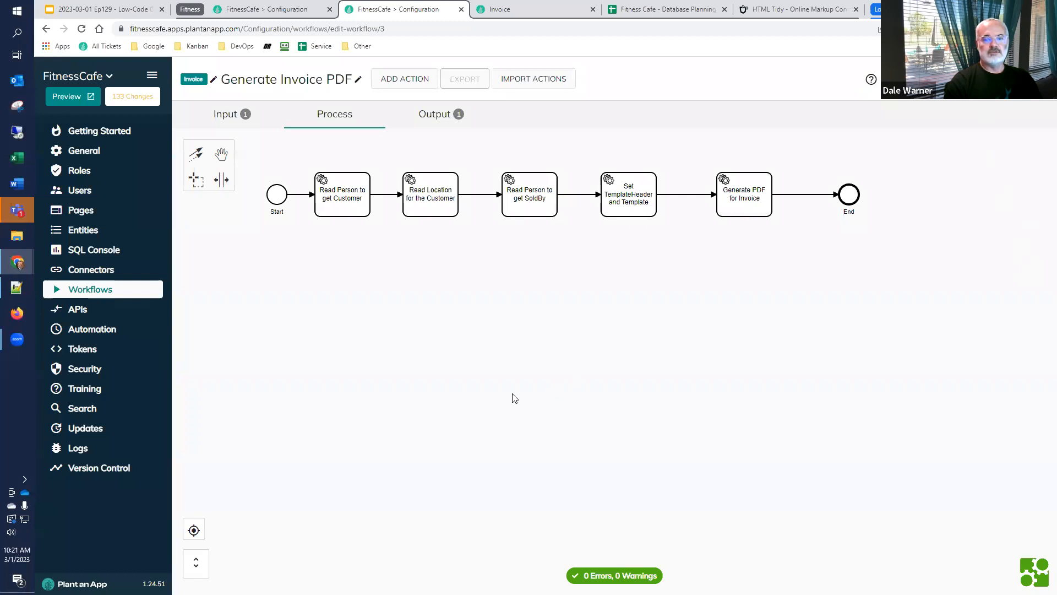
{"action": "type", "text": "2"}
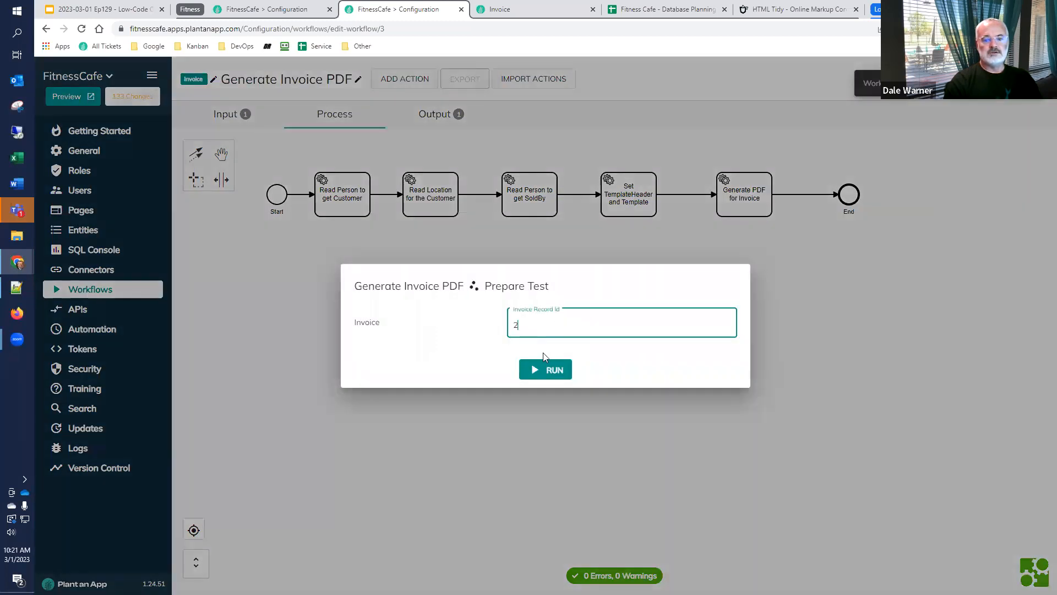
{"action": "left_click", "coordinate": [543, 368]}
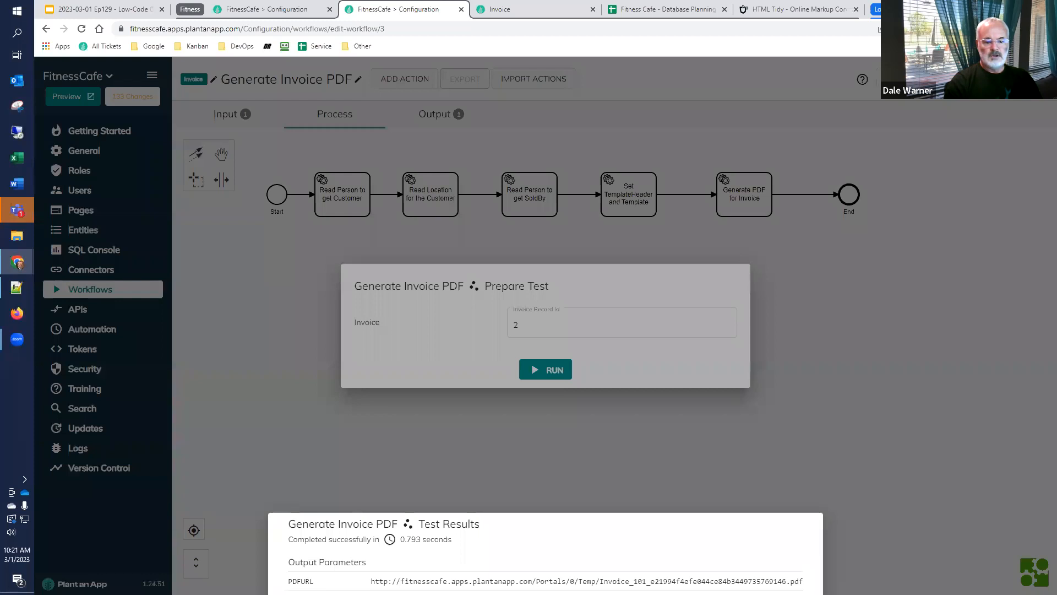
Copy the PDFURL from the test results and open it in the browser tab showing the earlier invoice to check the generated PDF
{"action": "left_click_drag", "start_coordinate": [370, 581], "coordinate": [804, 581]}
{"action": "key", "text": "ctrl+c"}
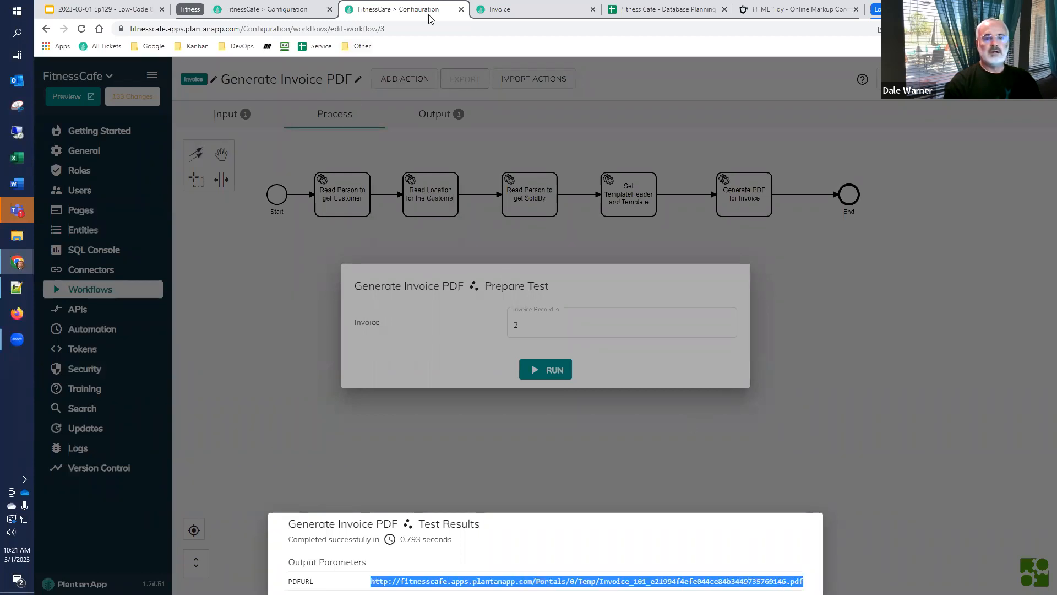
{"action": "left_click", "coordinate": [504, 11]}
{"action": "left_click", "coordinate": [569, 29]}
{"action": "key", "text": "ctrl+v"}
{"action": "key", "text": "Return"}
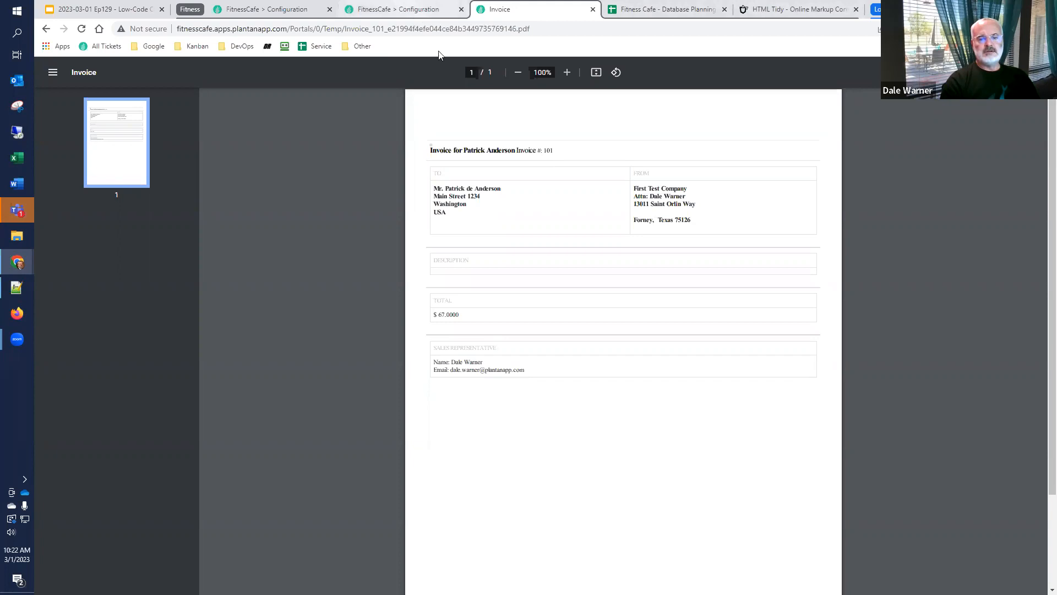
Back in the workflow, review the TemplateHeader and Template values in the Set TemplateHeader and Template action, enlarging both boxes, and save
{"action": "left_click", "coordinate": [405, 10]}
{"action": "left_click", "coordinate": [750, 219]}
{"action": "left_click", "coordinate": [628, 204]}
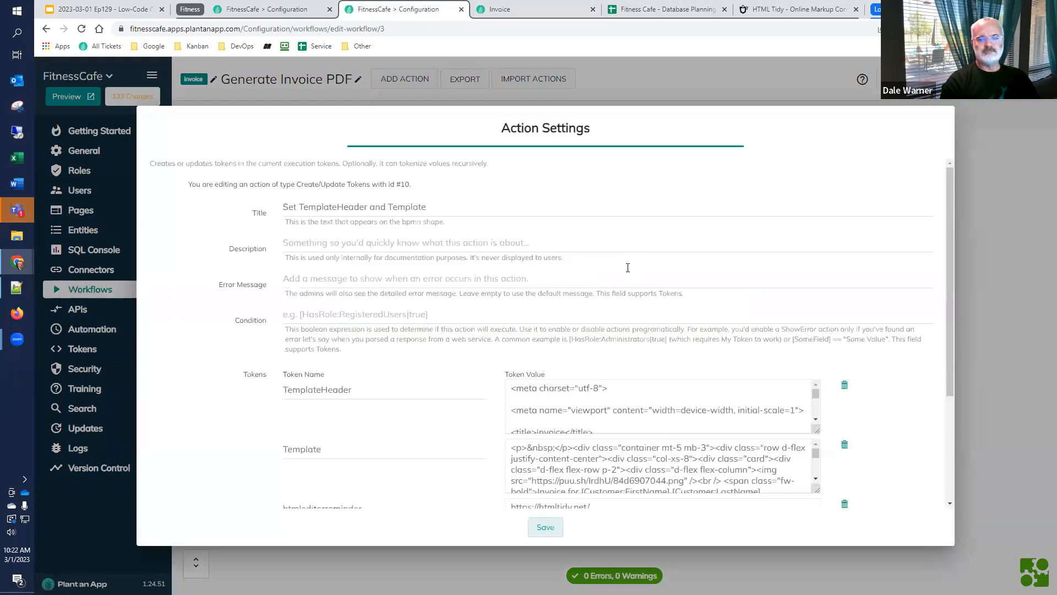
{"action": "scroll", "coordinate": [890, 408], "scroll_direction": "down", "scroll_amount": 3}
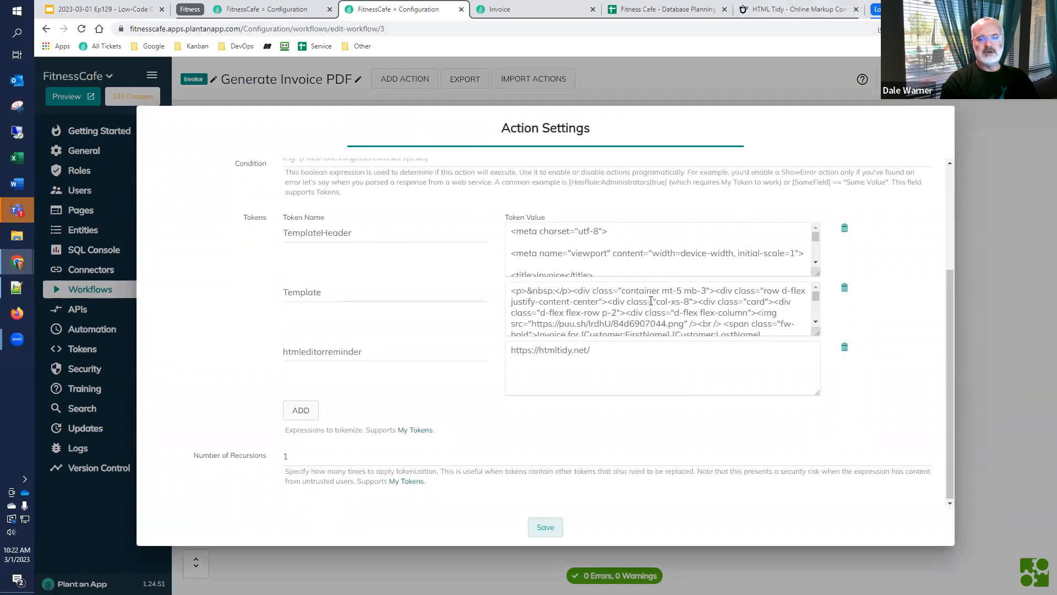
{"action": "left_click", "coordinate": [817, 238]}
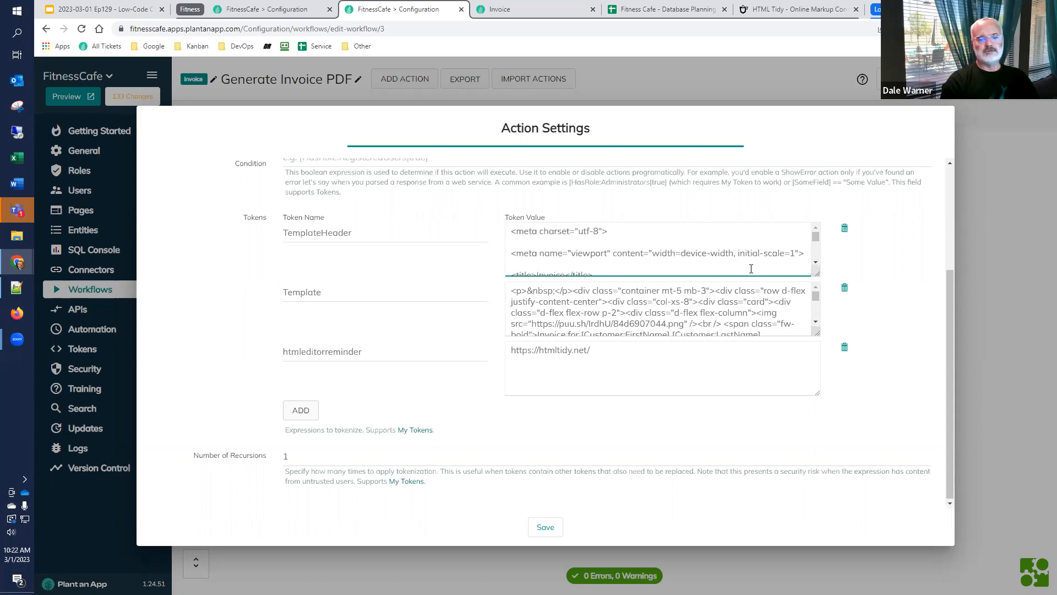
{"action": "left_click_drag", "start_coordinate": [818, 273], "coordinate": [833, 353]}
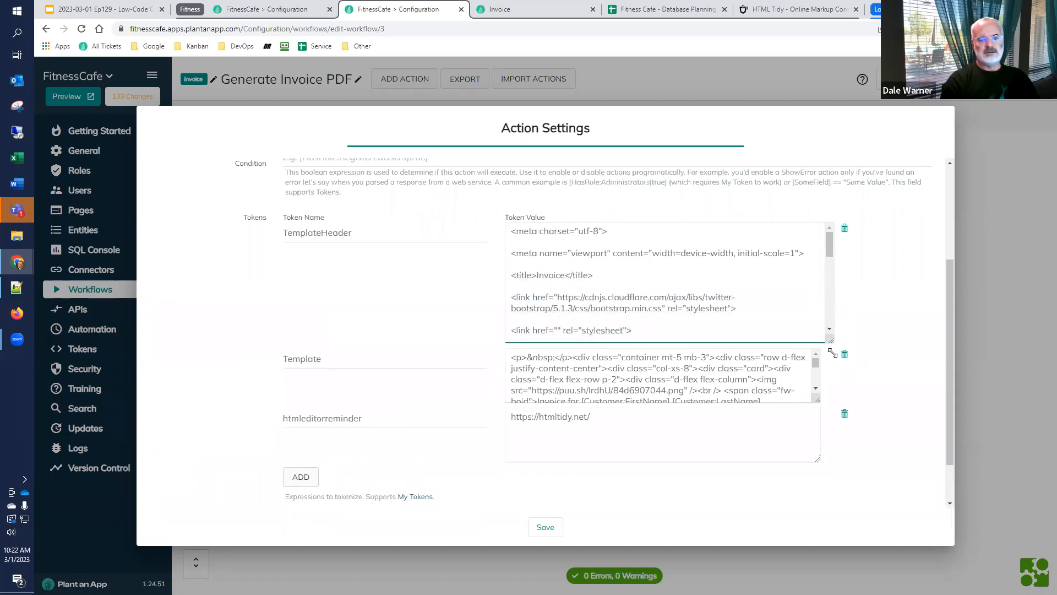
{"action": "mouse_move", "coordinate": [829, 250]}
{"action": "left_mouse_down"}
{"action": "mouse_move", "coordinate": [817, 332]}
{"action": "mouse_move", "coordinate": [816, 254]}
{"action": "left_mouse_up"}
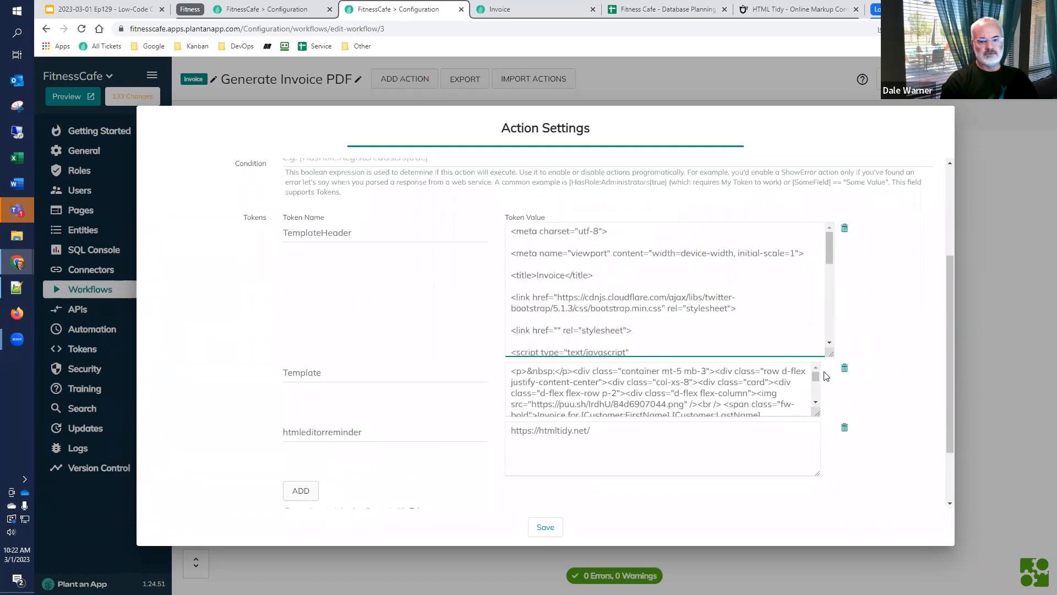
{"action": "left_click_drag", "start_coordinate": [817, 412], "coordinate": [821, 452]}
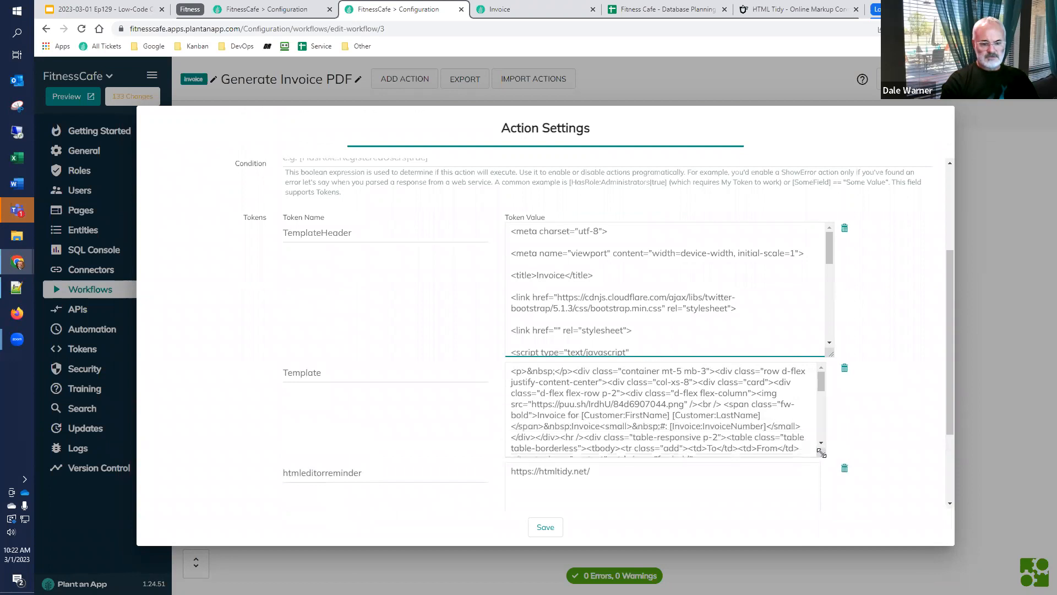
{"action": "left_click", "coordinate": [542, 527]}
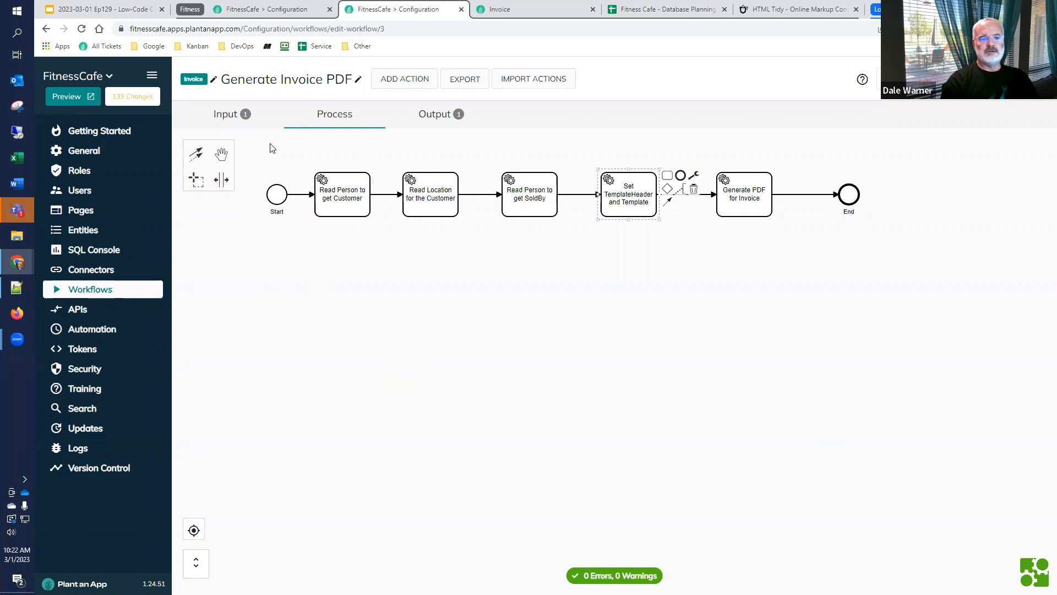
Check the workflow's input parameter and review the tokens of the invoice template in HTML Tidy
{"action": "left_click", "coordinate": [218, 118]}
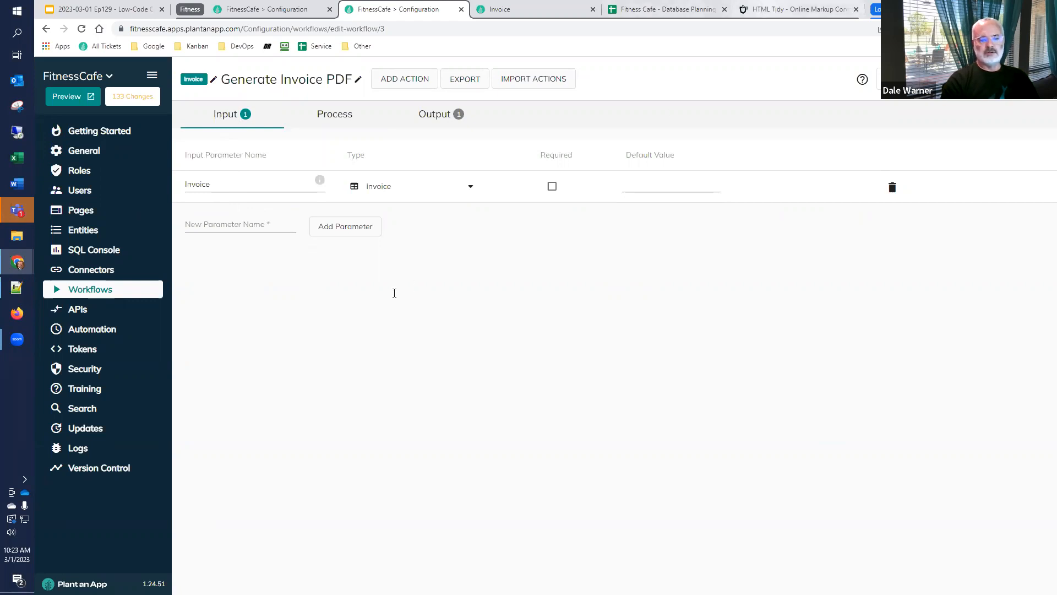
{"action": "left_click", "coordinate": [791, 10]}
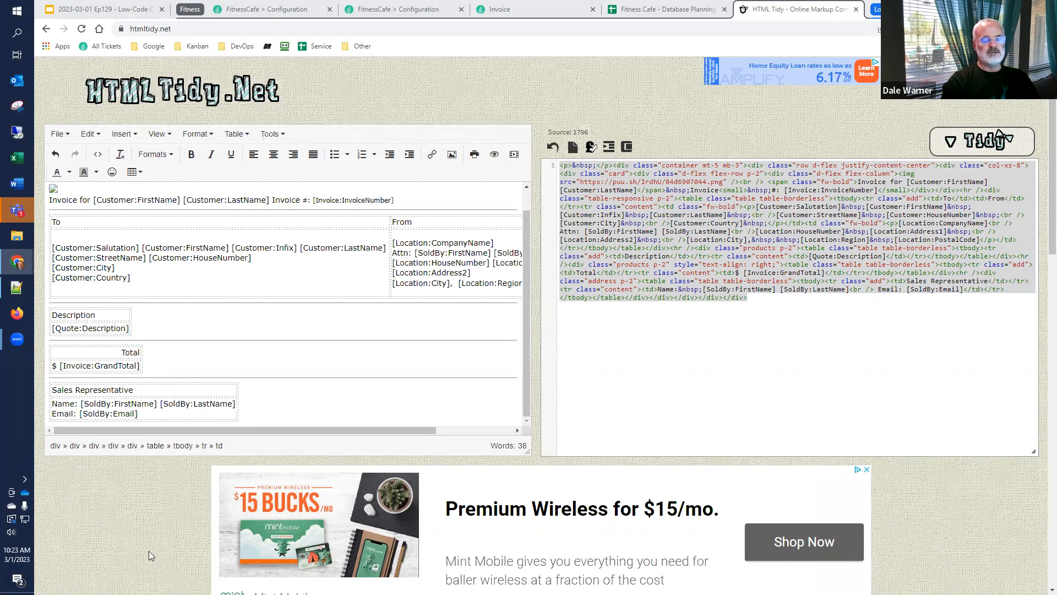
In Plant an App's SQL Console, collapse the app.Person entity and write the query "select * from app.Invoice"
{"action": "left_click", "coordinate": [250, 11]}
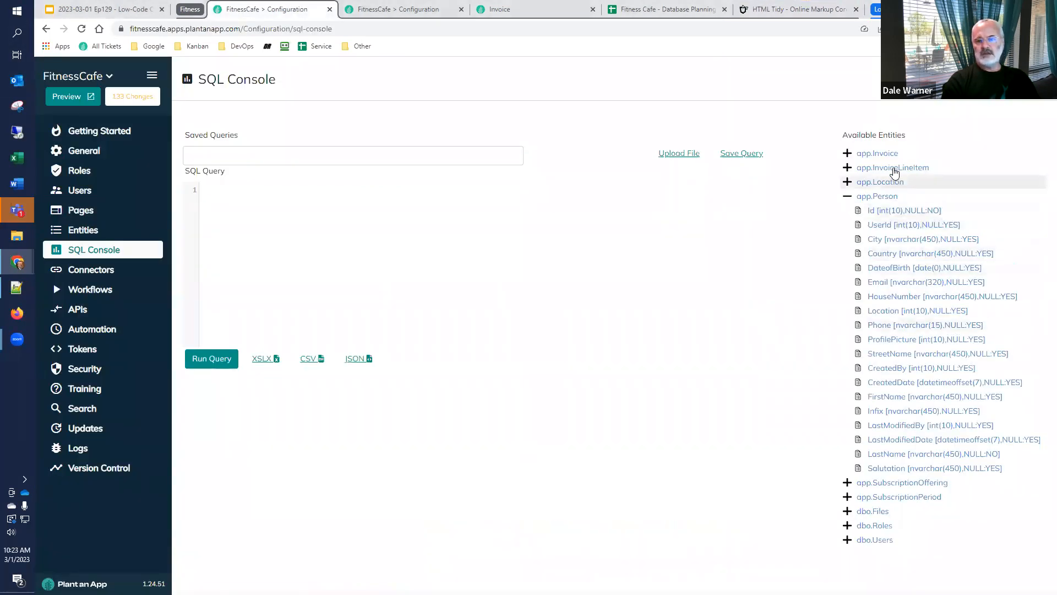
{"action": "left_click", "coordinate": [848, 197]}
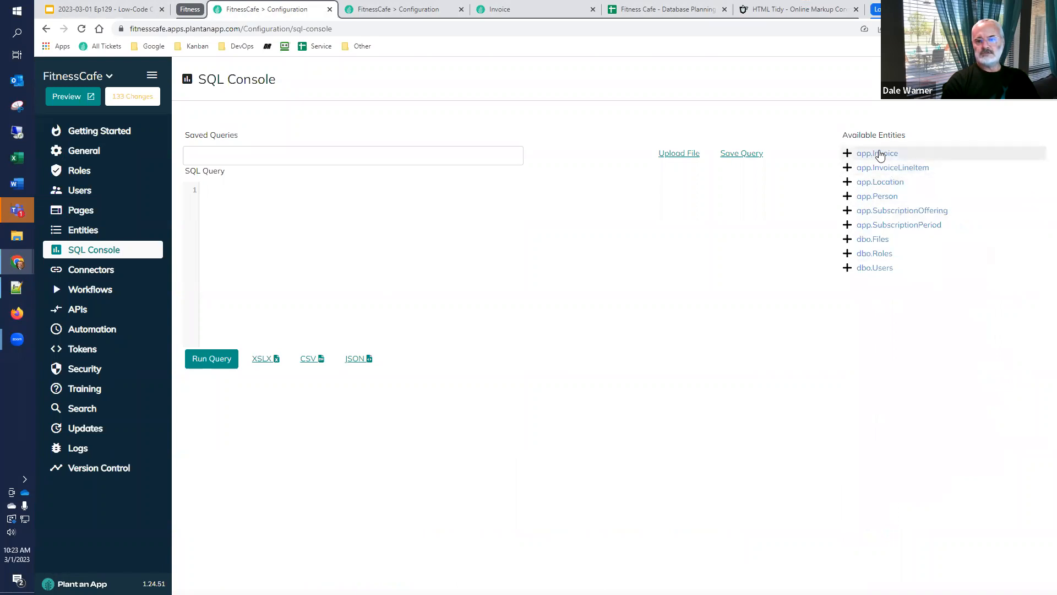
{"action": "left_click", "coordinate": [880, 154]}
{"action": "type", "text": "select"}
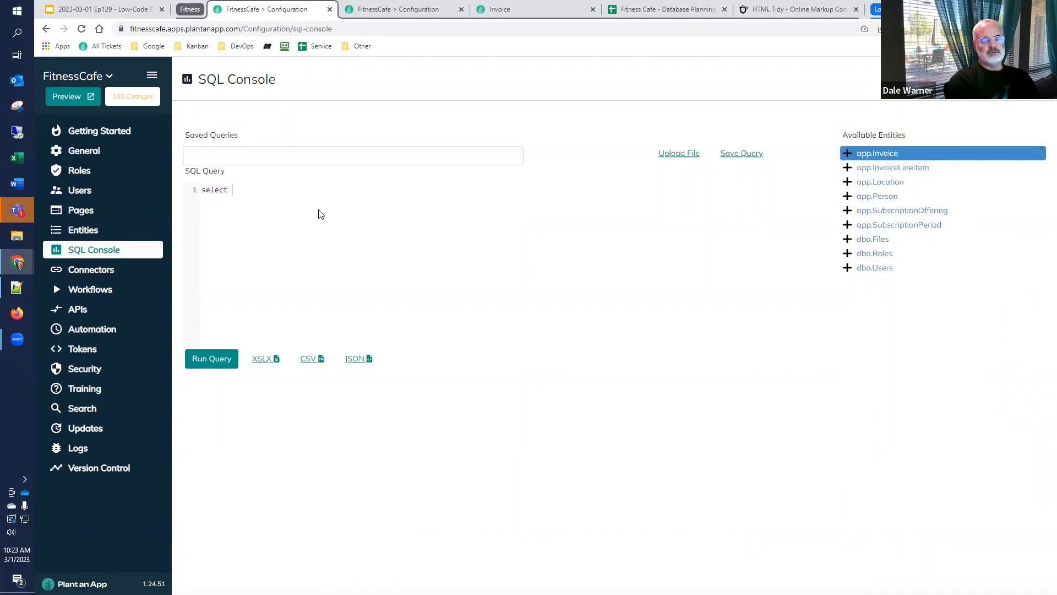
{"action": "type", "text": " *"}
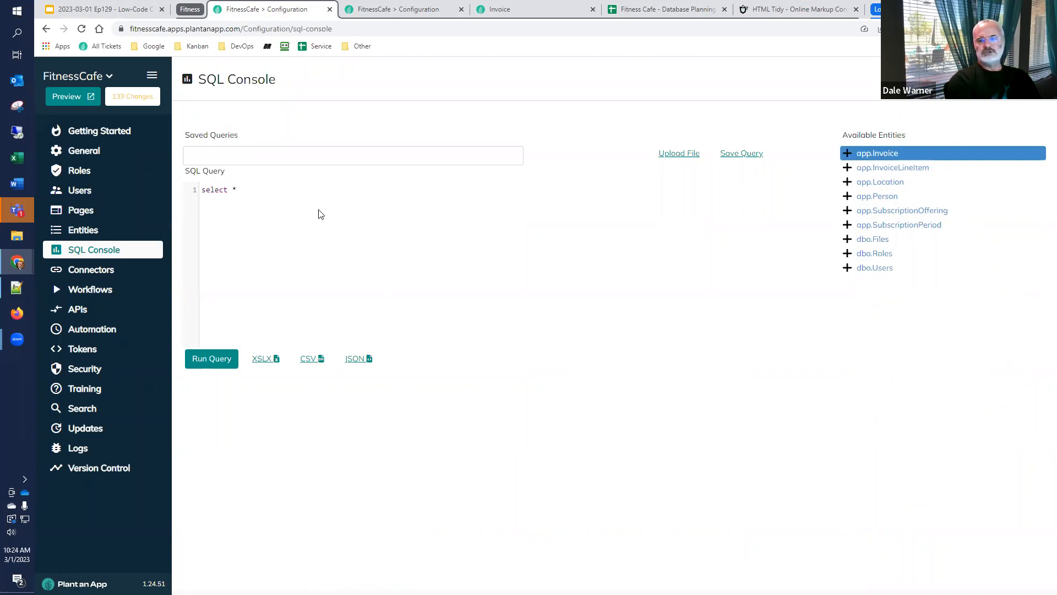
{"action": "type", "text": " from"}
{"action": "key", "text": "ctrl+v"}
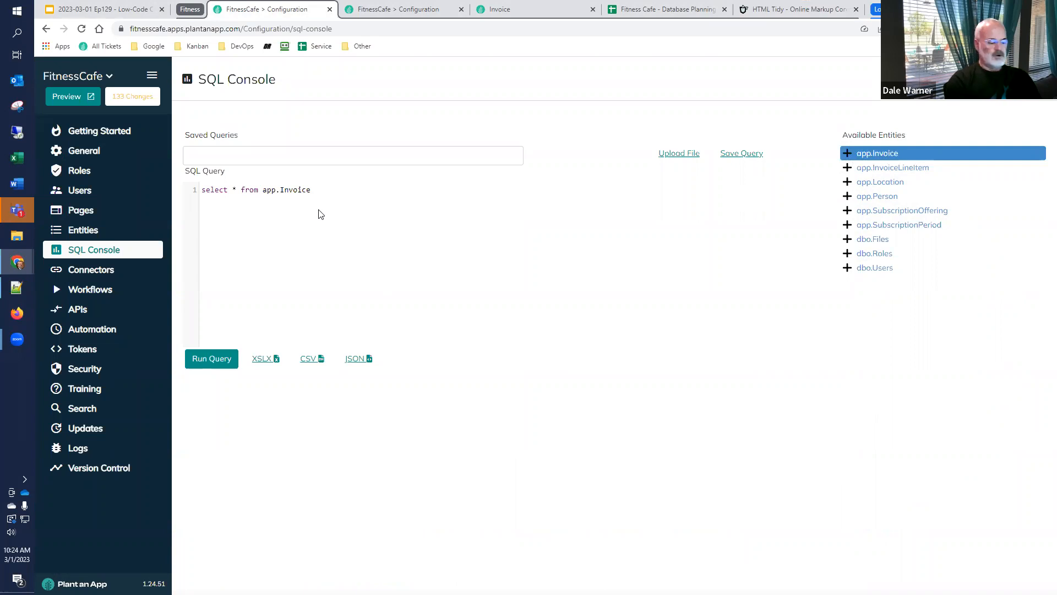
Filter the app.Invoice query with "where id = 2" and run it
{"action": "type", "text": "where invo"}
{"action": "type", "text": "ice"}
{"action": "key", "text": "BackSpace"}
{"action": "key", "text": "BackSpace"}
{"action": "key", "text": "BackSpace"}
{"action": "key", "text": "BackSpace"}
{"action": "key", "text": "BackSpace"}
{"action": "key", "text": "BackSpace"}
{"action": "type", "text": "d = 2"}
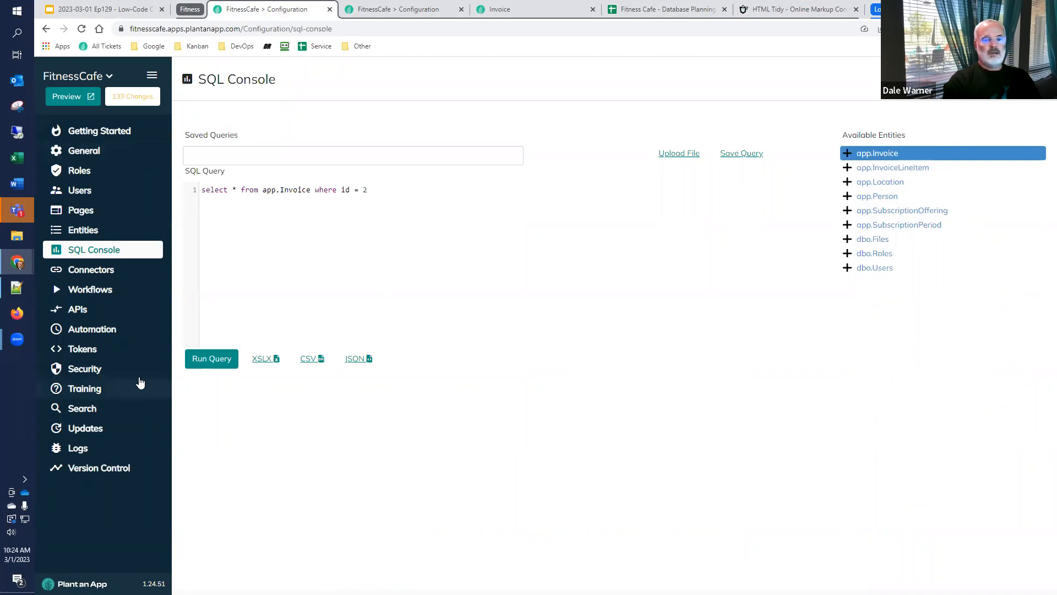
{"action": "left_click", "coordinate": [212, 358]}
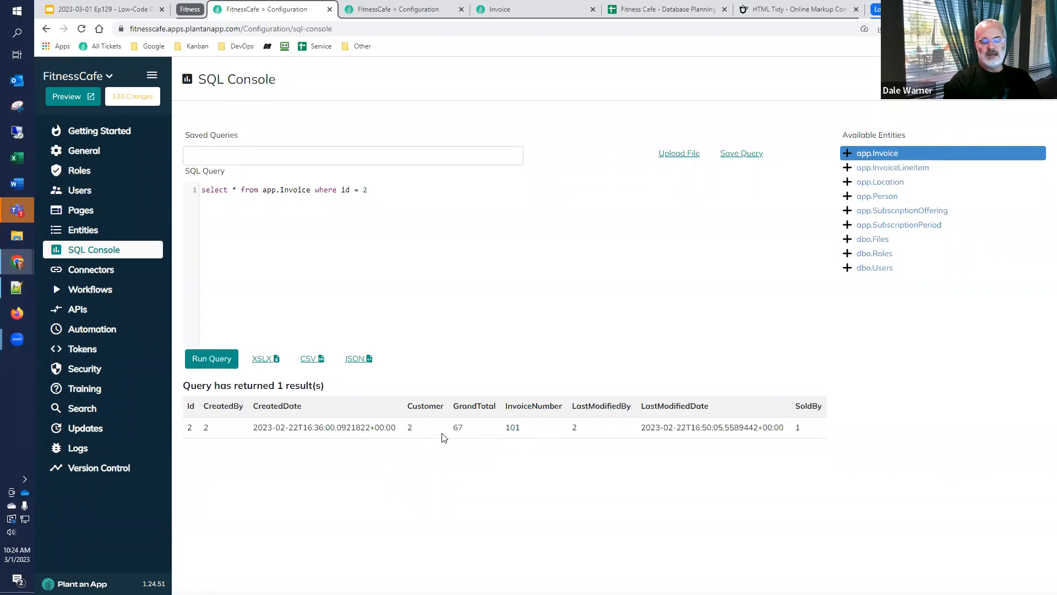
Replace the query with "select * from app.InvoiceLineItem" and run it
{"action": "left_click", "coordinate": [898, 169]}
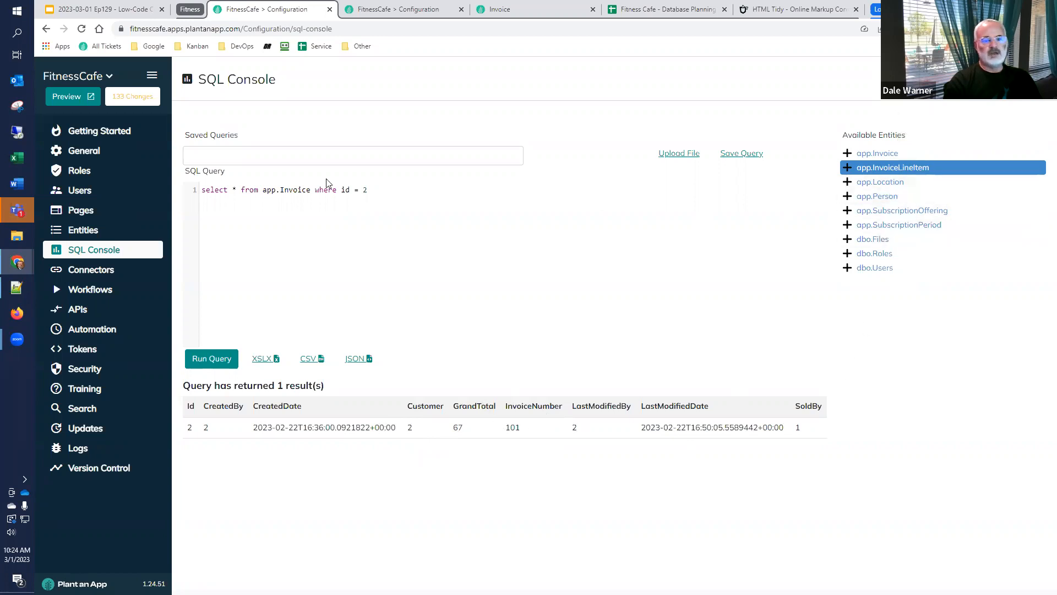
{"action": "key", "text": "ctrl+a"}
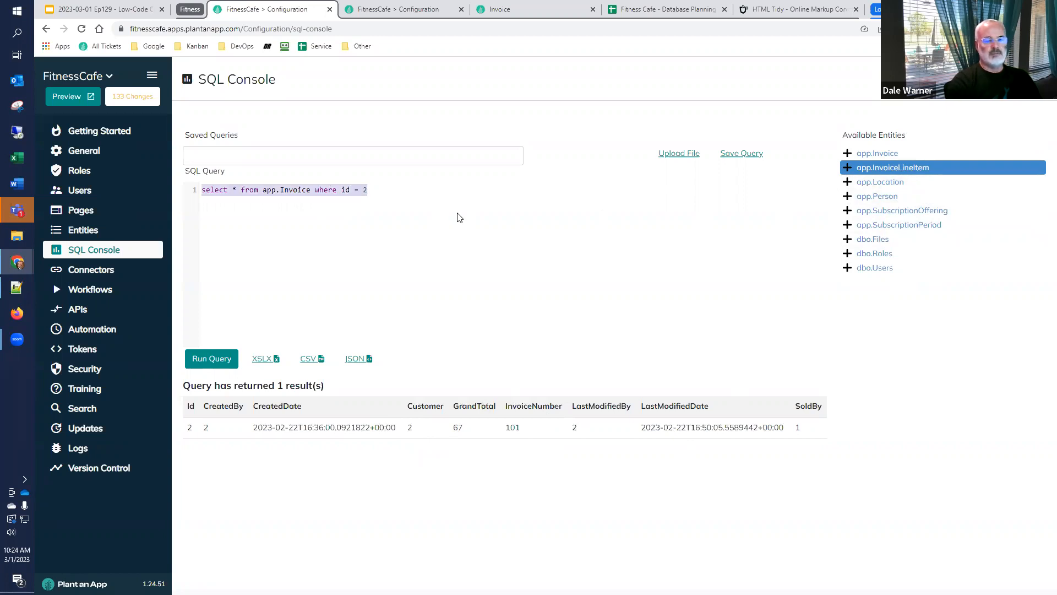
{"action": "type", "text": "select * from app.InvoiceLineItem"}
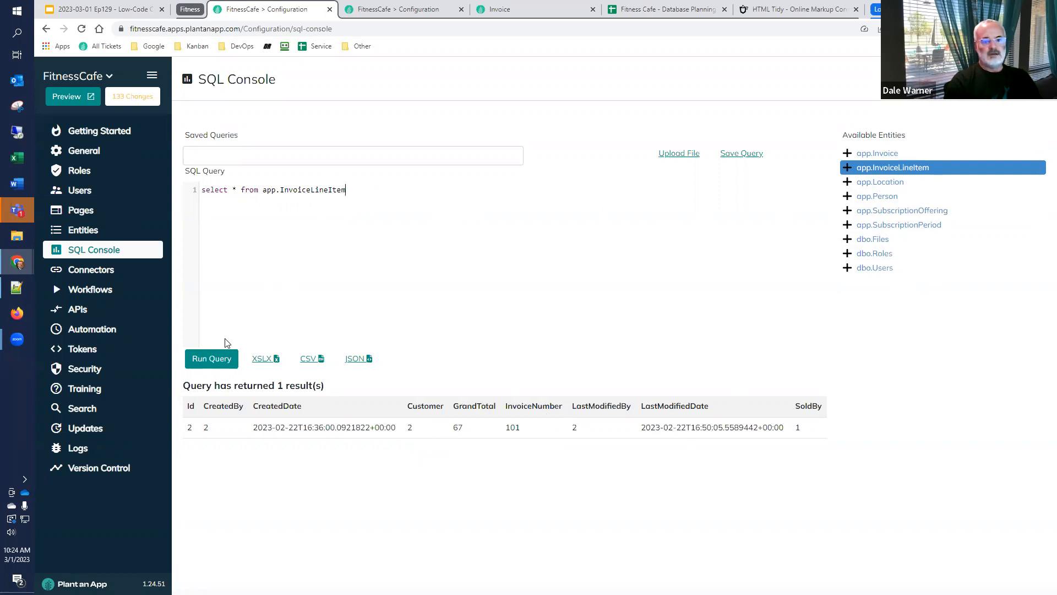
{"action": "left_click", "coordinate": [210, 359]}
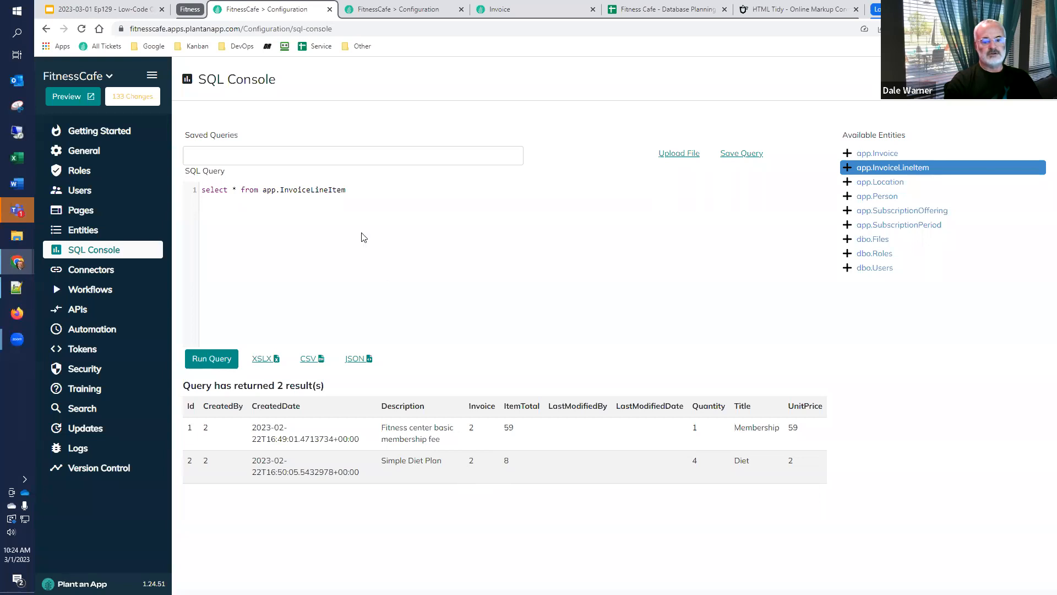
Add the condition "where invoice = 2" on a second line of the line item query and run it
{"action": "key", "text": "Return"}
{"action": "type", "text": "where invoice "}
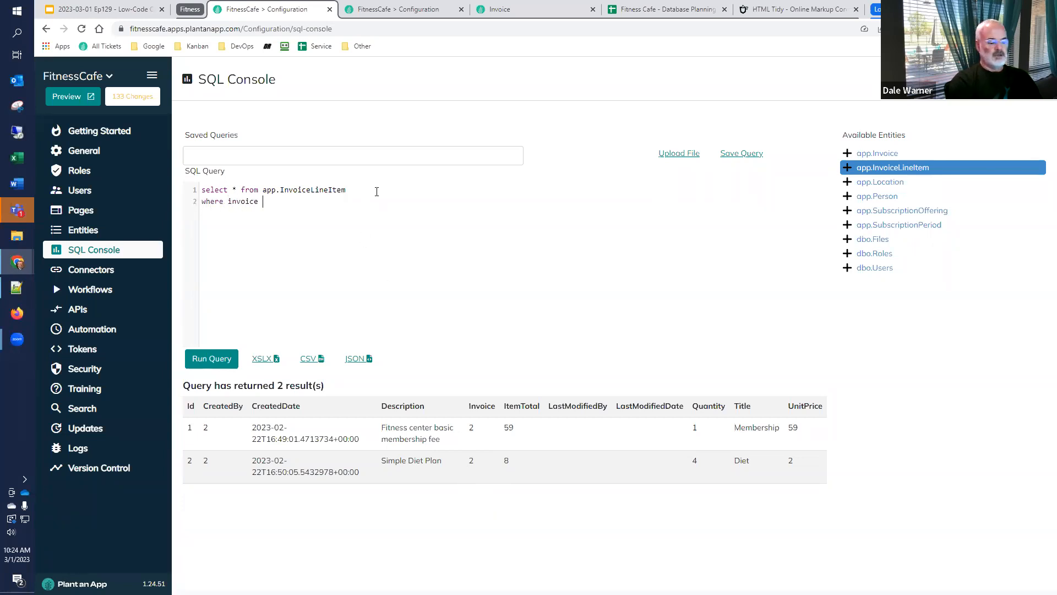
{"action": "type", "text": "= 2"}
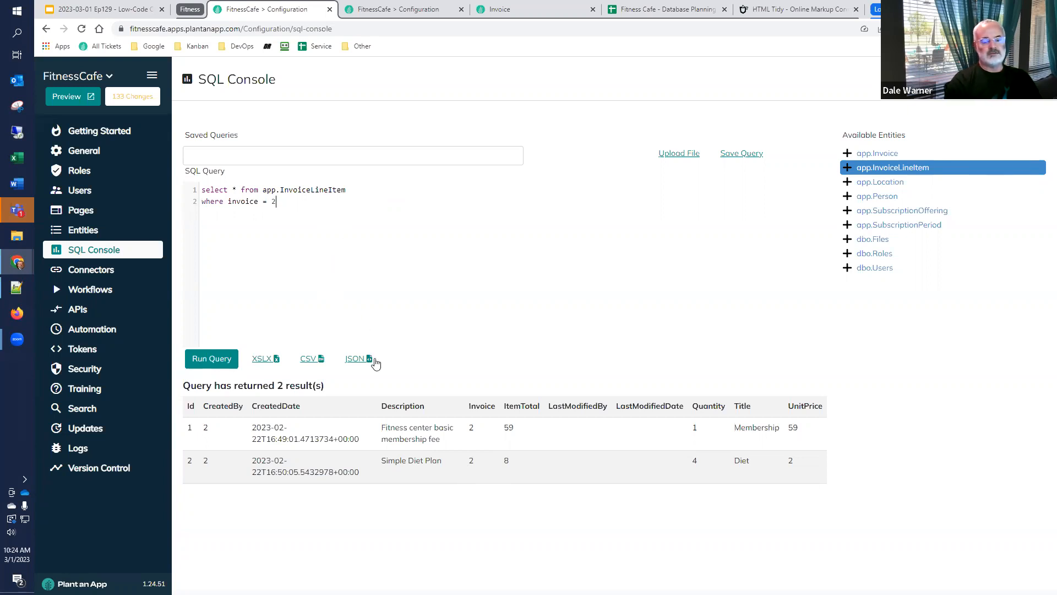
{"action": "left_click", "coordinate": [222, 359]}
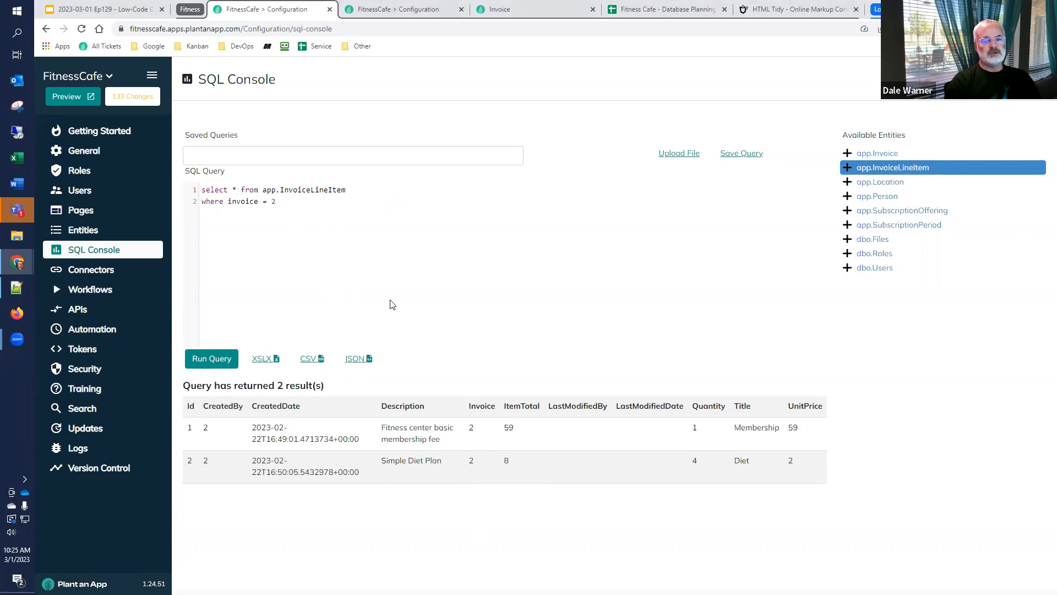
Replace the asterisk in the line item query with "Title, Description, Quantity, UnitPrice, ItemTotal" and run it
{"action": "key", "text": "BackSpace"}
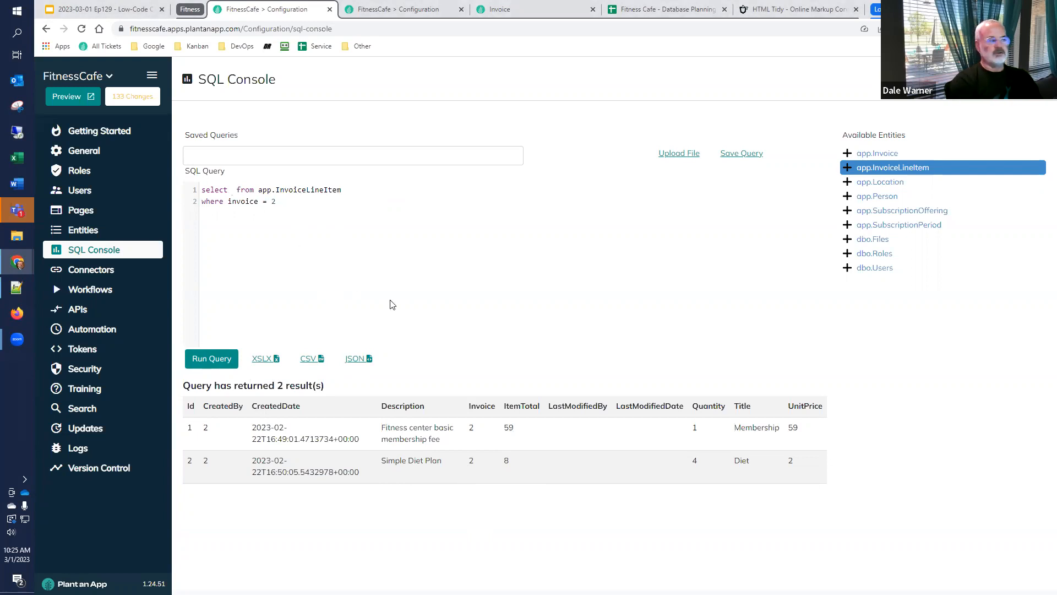
{"action": "type", "text": "Title"}
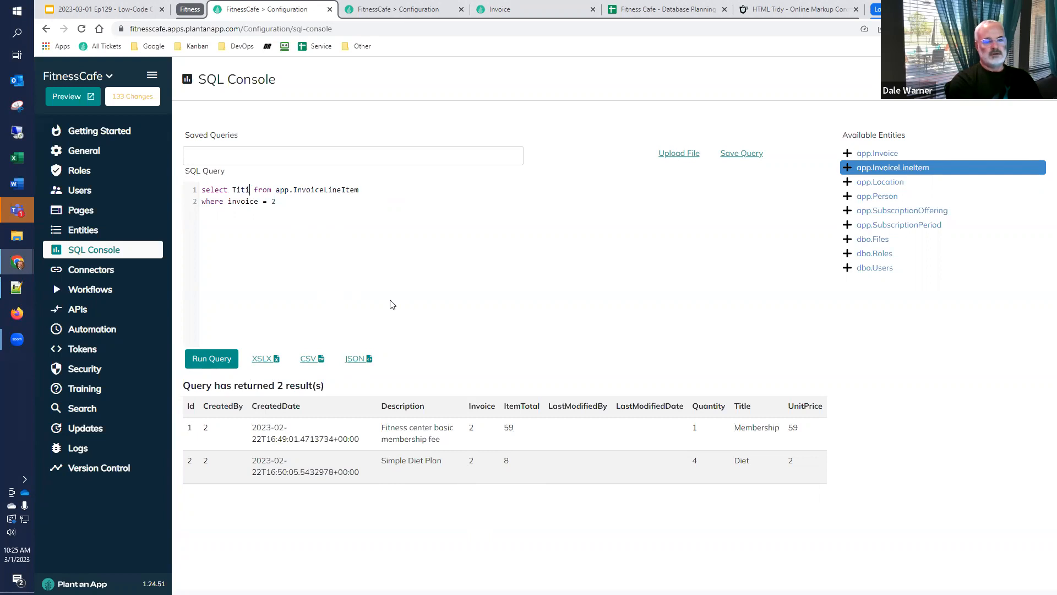
{"action": "type", "text": ", Descrip"}
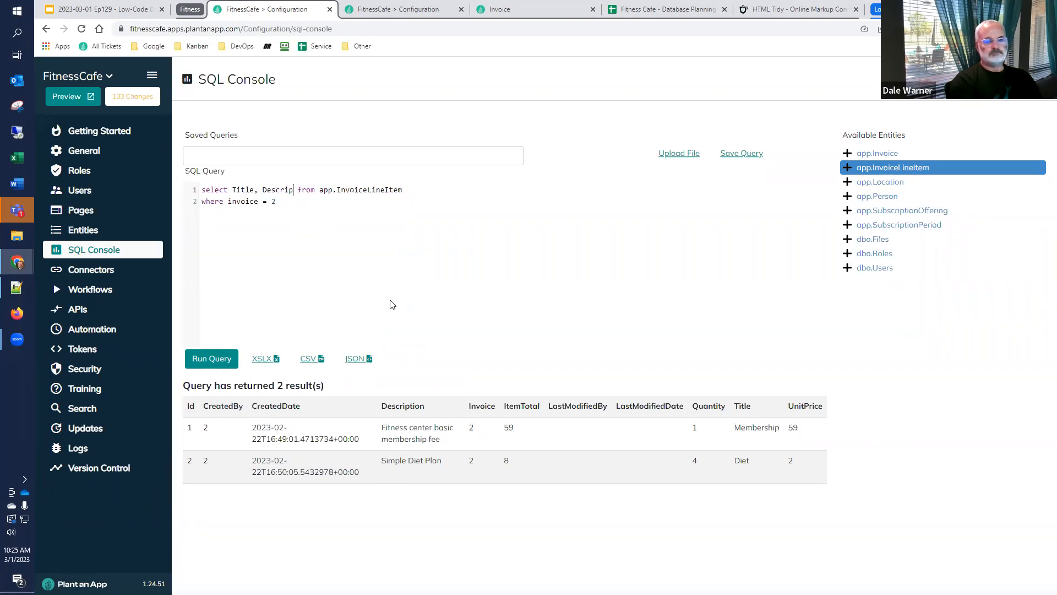
{"action": "type", "text": "tion, Qu"}
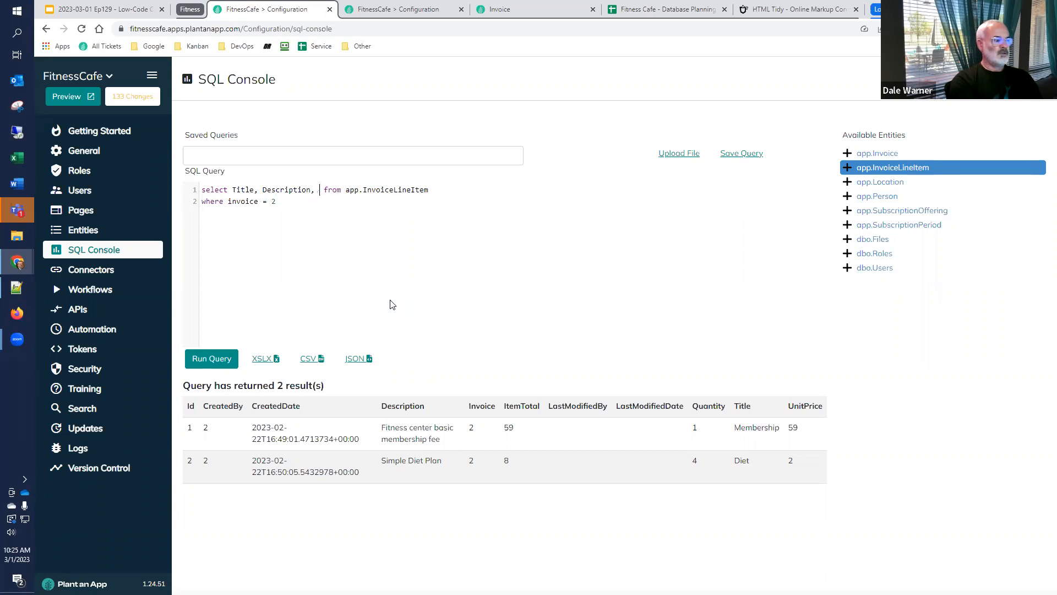
{"action": "type", "text": "antity, Un"}
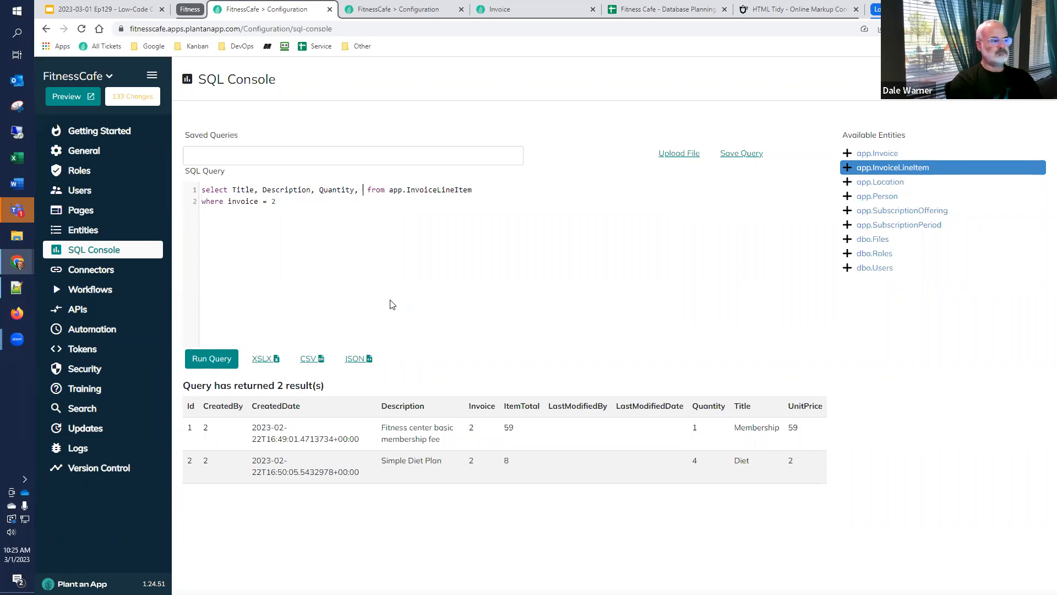
{"action": "type", "text": "itPrice"}
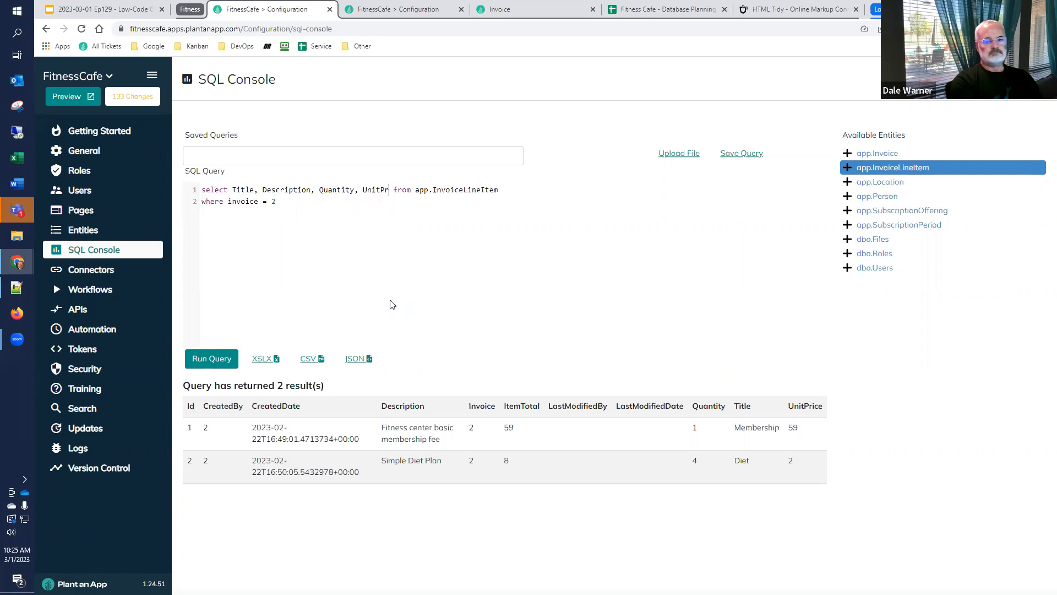
{"action": "type", "text": ", ItemTo"}
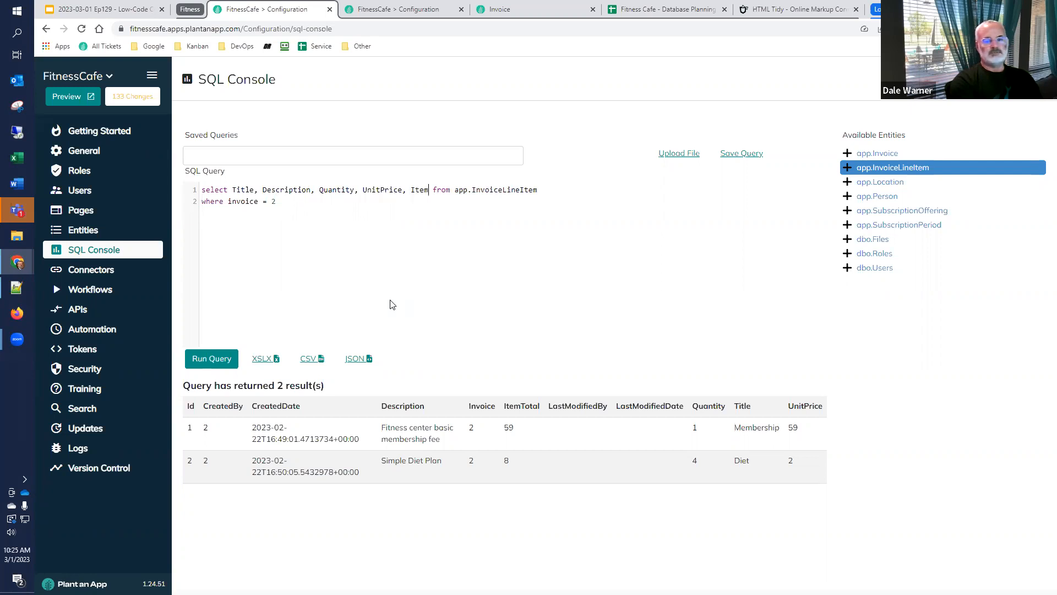
{"action": "type", "text": "tal"}
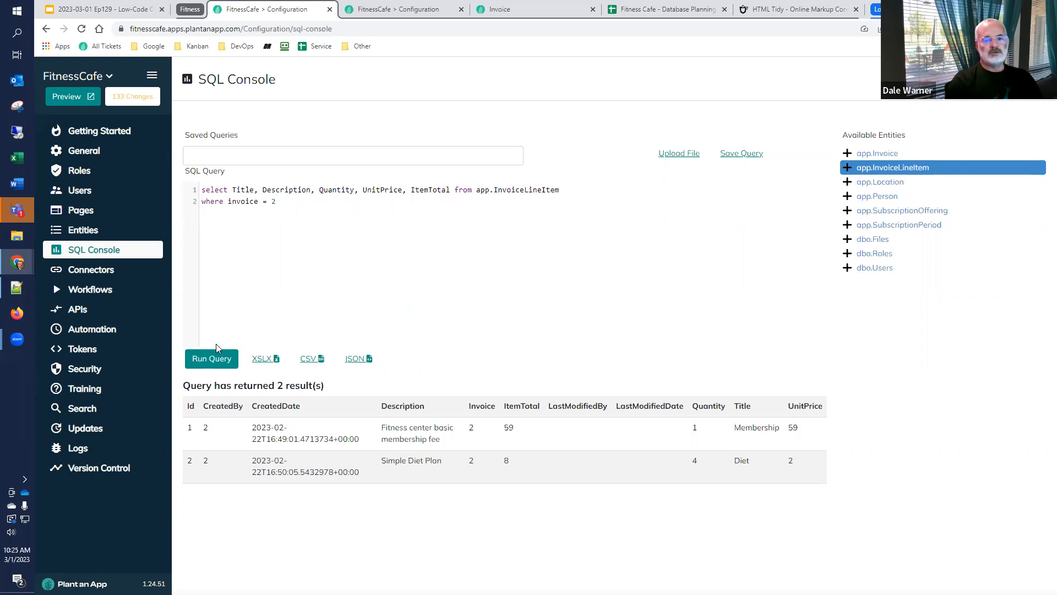
{"action": "left_click", "coordinate": [220, 365]}
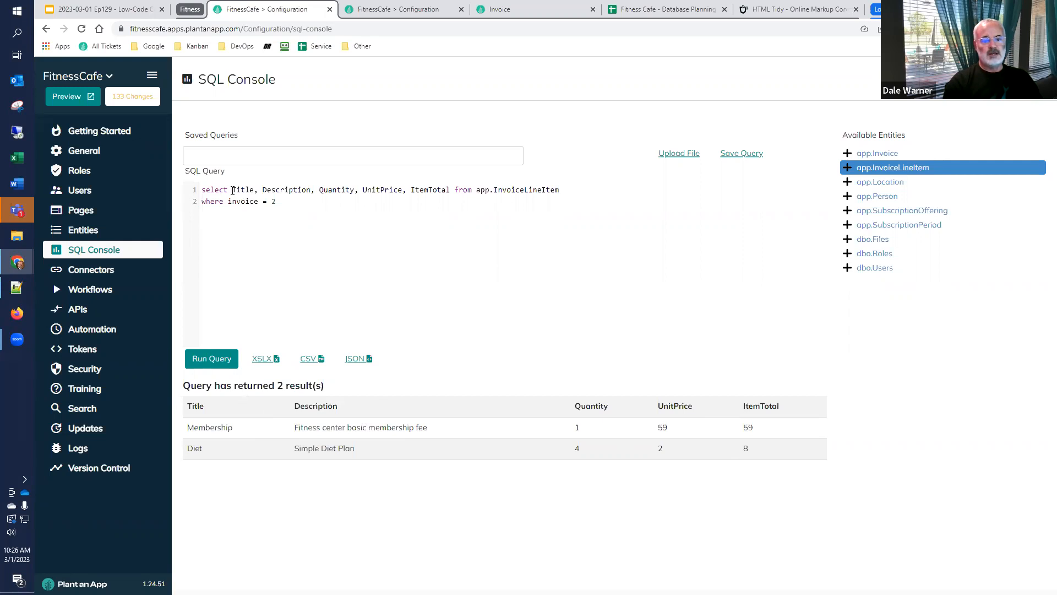
Select the query's column list, switch to HTML Tidy and clear all of the existing markup there
{"action": "left_click_drag", "start_coordinate": [232, 190], "coordinate": [449, 192]}
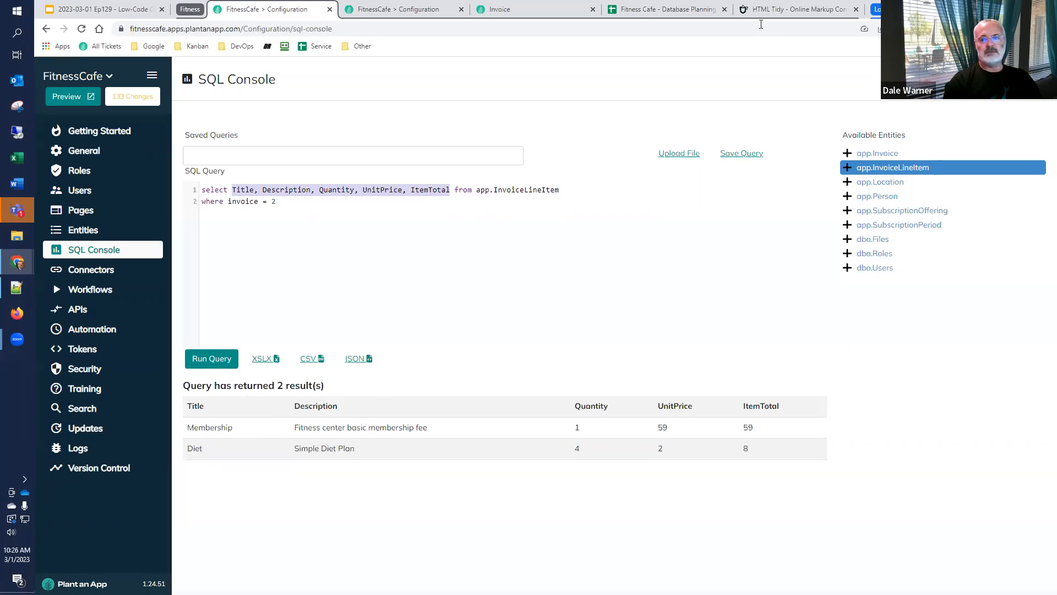
{"action": "left_click", "coordinate": [798, 9]}
{"action": "left_click", "coordinate": [694, 341]}
{"action": "key", "text": "ctrl+a"}
{"action": "key", "text": "Delete"}
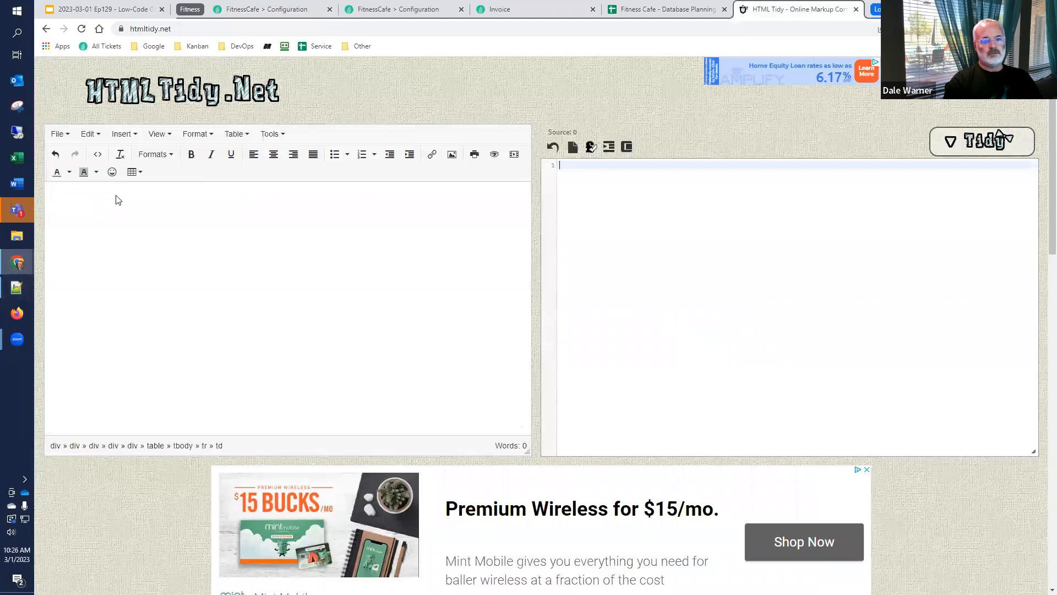
Insert a table with five columns and one row into the empty document
{"action": "left_click", "coordinate": [141, 174]}
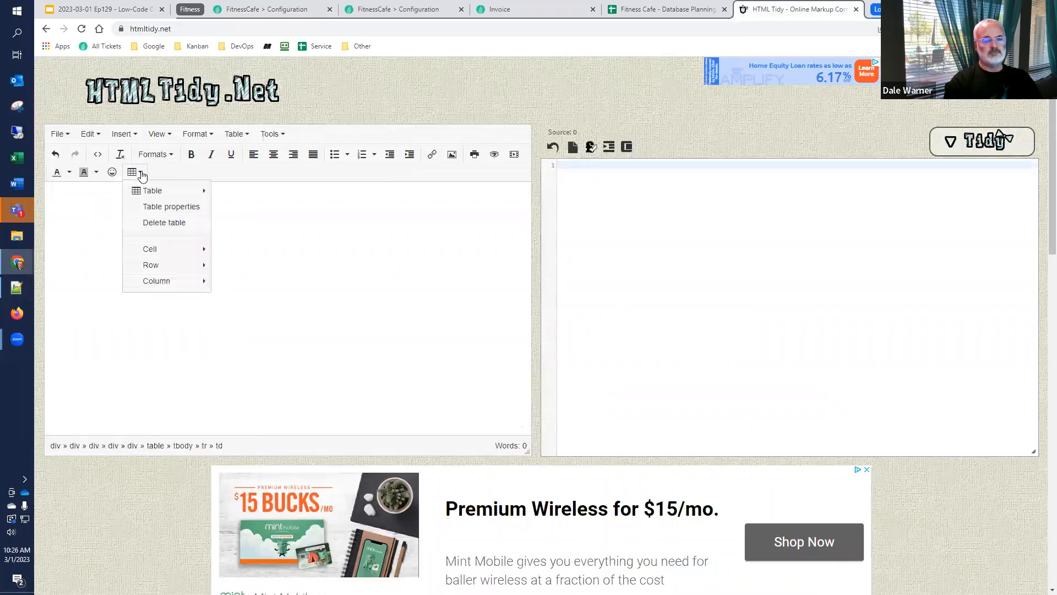
{"action": "mouse_move", "coordinate": [148, 190]}
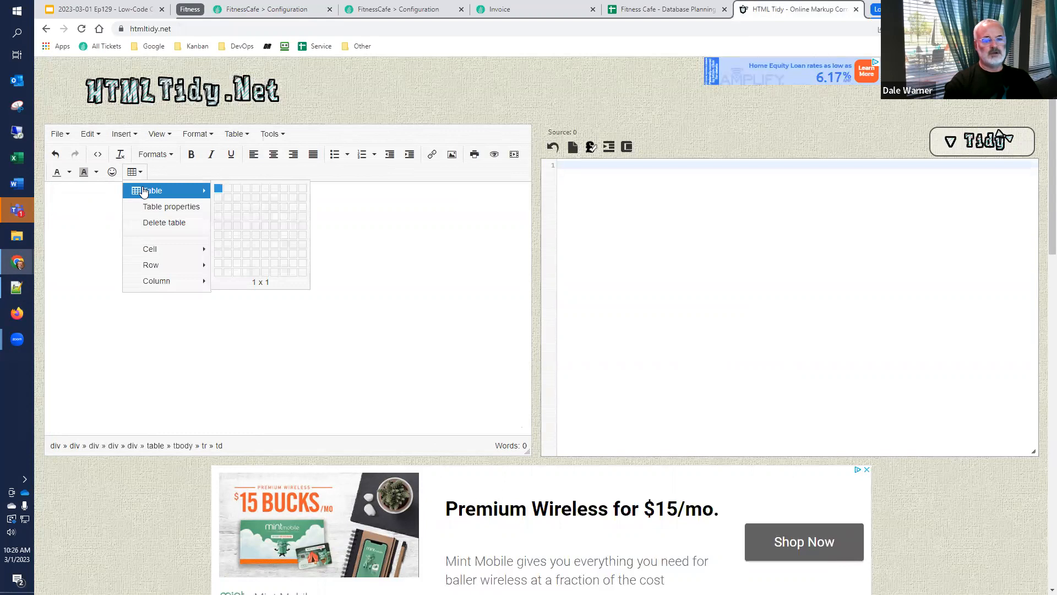
{"action": "left_click", "coordinate": [253, 193]}
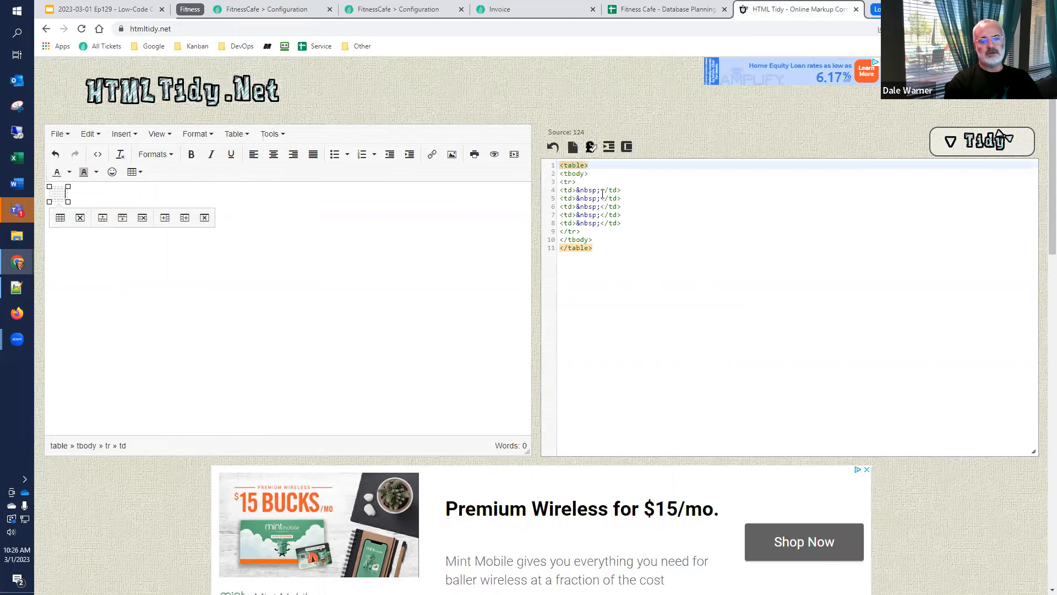
Replace the &nbsp; placeholders in the table's first two cells with "Title" and "Description" in the HTML source
{"action": "left_click_drag", "start_coordinate": [601, 189], "coordinate": [577, 190]}
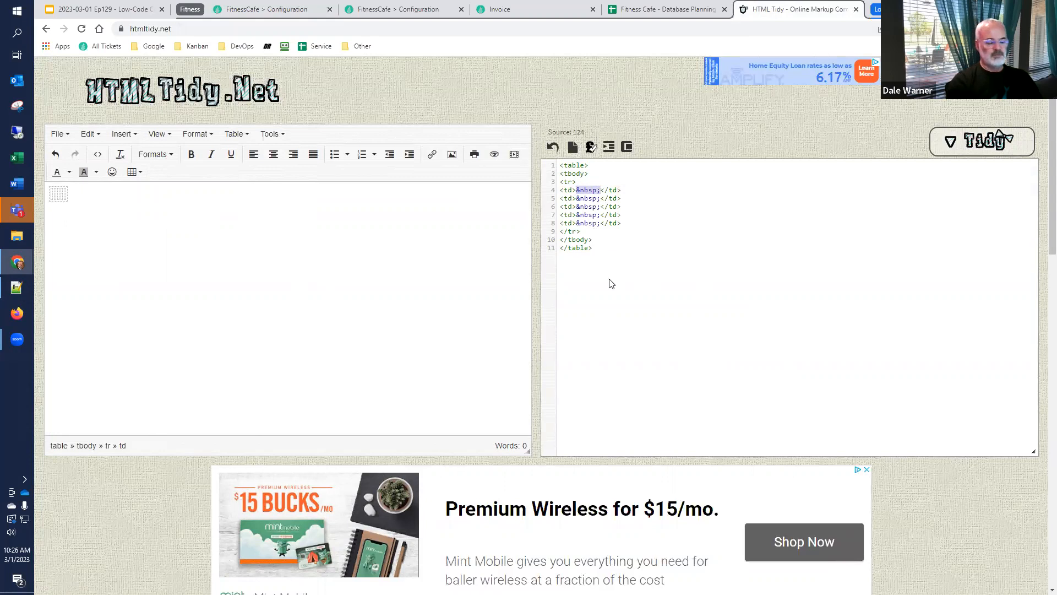
{"action": "key", "text": "Delete"}
{"action": "type", "text": "Title"}
{"action": "key", "text": "Down"}
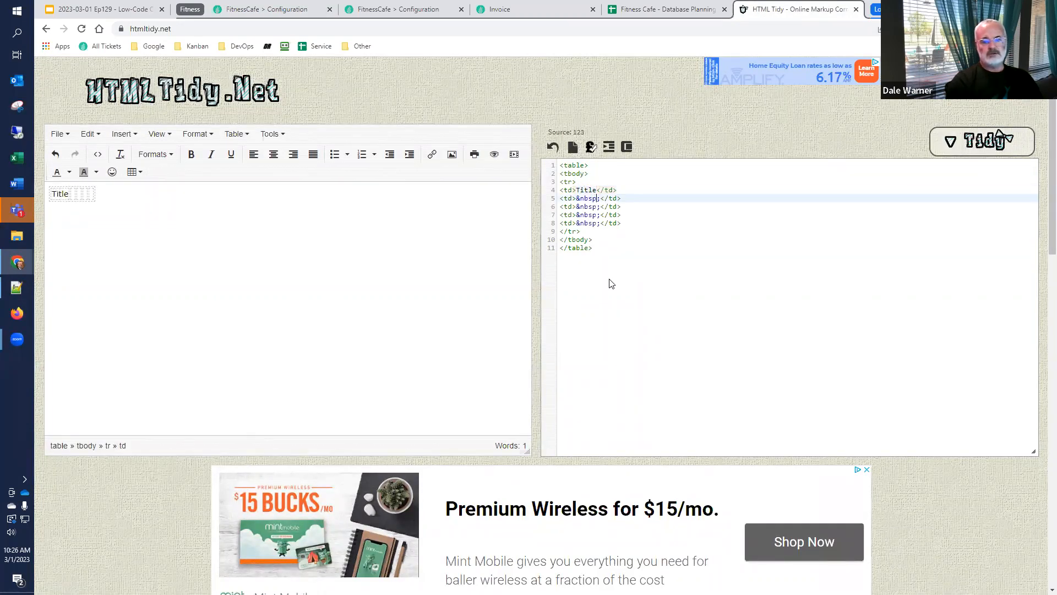
{"action": "key", "text": "shift+Left"}
{"action": "key", "text": "shift+Left"}
{"action": "key", "text": "shift+Left"}
{"action": "key", "text": "shift+Left"}
{"action": "type", "text": "Description"}
Replace the &nbsp; placeholders in the third and fourth cells with "Quantity" and "Unit Price"
{"action": "key", "text": "Down"}
{"action": "key", "text": "shift+Left"}
{"action": "key", "text": "shift+Left"}
{"action": "key", "text": "shift+Left"}
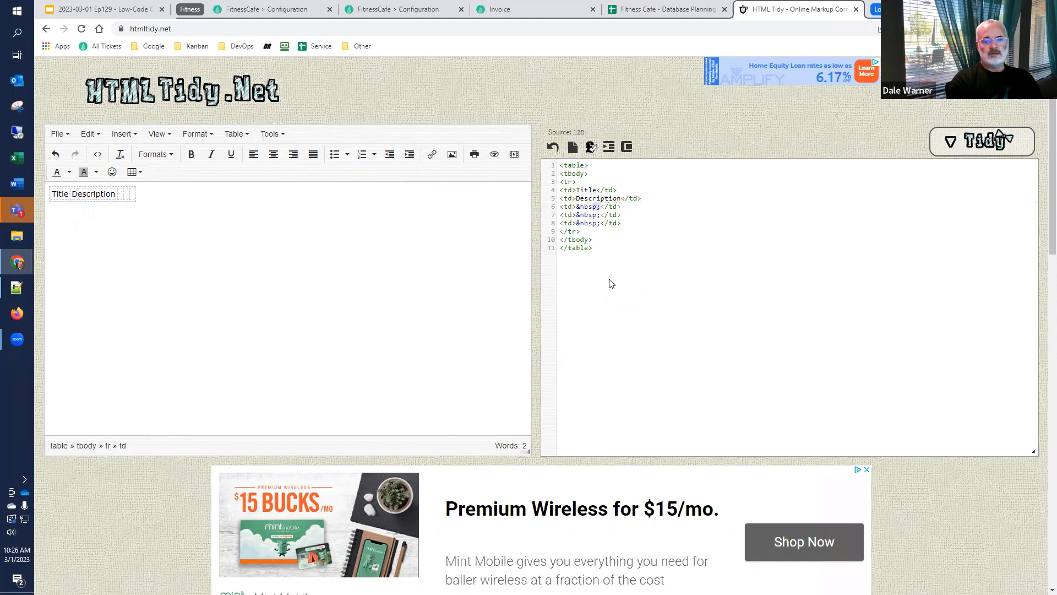
{"action": "type", "text": "Quantity"}
{"action": "key", "text": "Down"}
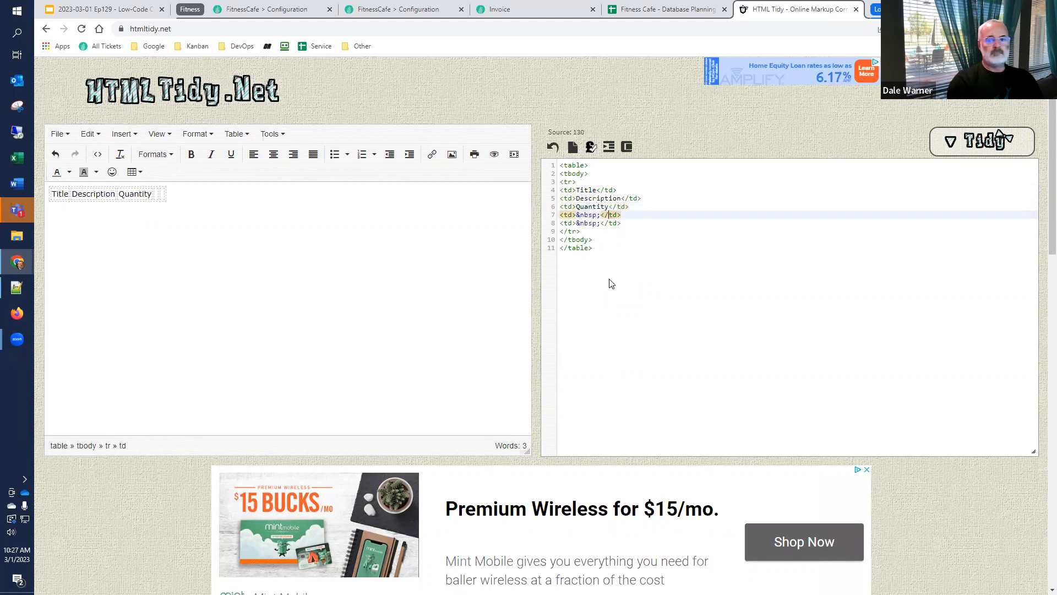
{"action": "key", "text": "shift+Left"}
{"action": "key", "text": "shift+Left"}
{"action": "key", "text": "shift+Left"}
{"action": "key", "text": "shift+Left"}
{"action": "key", "text": "shift+Left"}
{"action": "key", "text": "BackSpace"}
{"action": "type", "text": "Unit Price"}
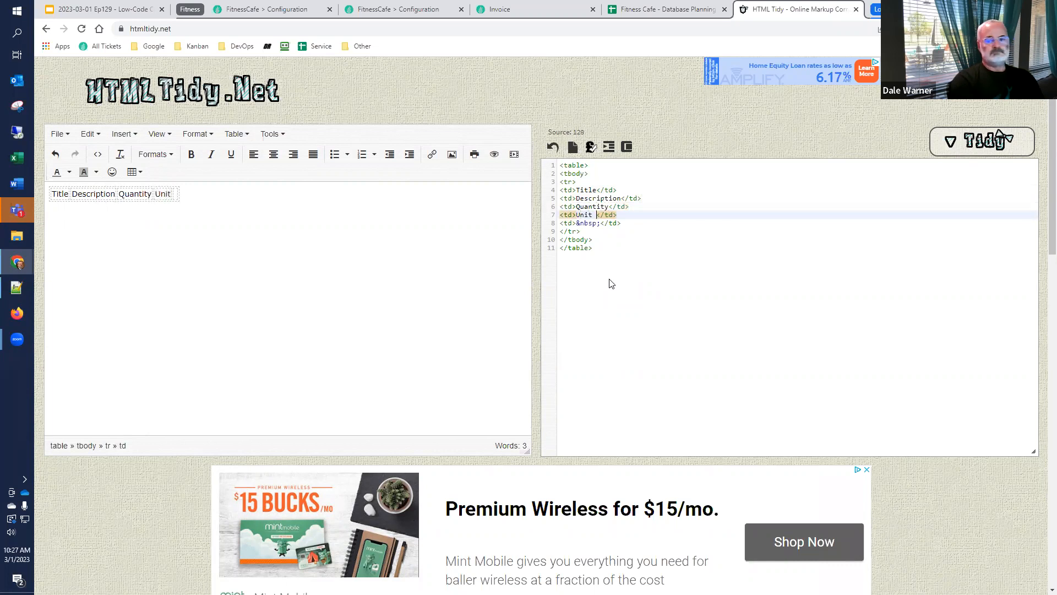
Replace the &nbsp; placeholder in the fifth cell with "Item Total"
{"action": "key", "text": "Down"}
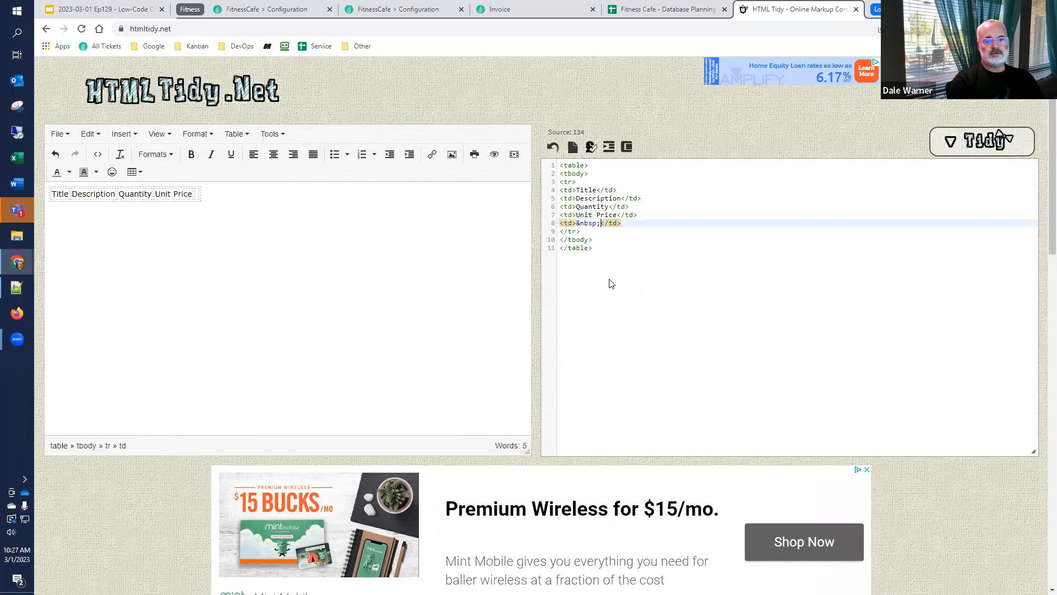
{"action": "key", "text": "shift+Left"}
{"action": "key", "text": "shift+Left"}
{"action": "key", "text": "shift+Left"}
{"action": "key", "text": "shift+Left"}
{"action": "key", "text": "shift+Left"}
{"action": "key", "text": "shift+Left"}
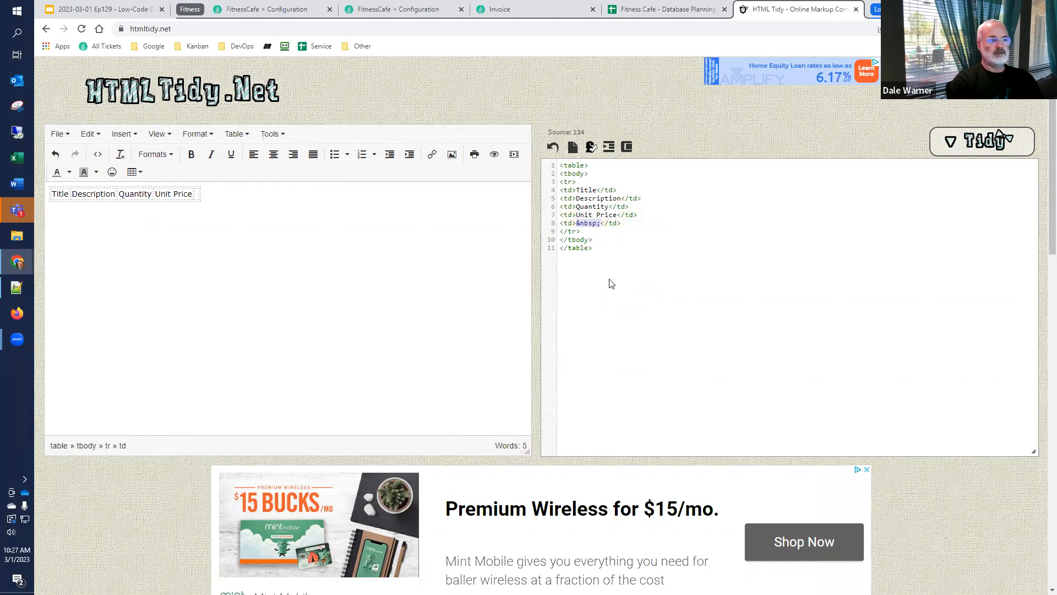
{"action": "type", "text": "Item Total"}
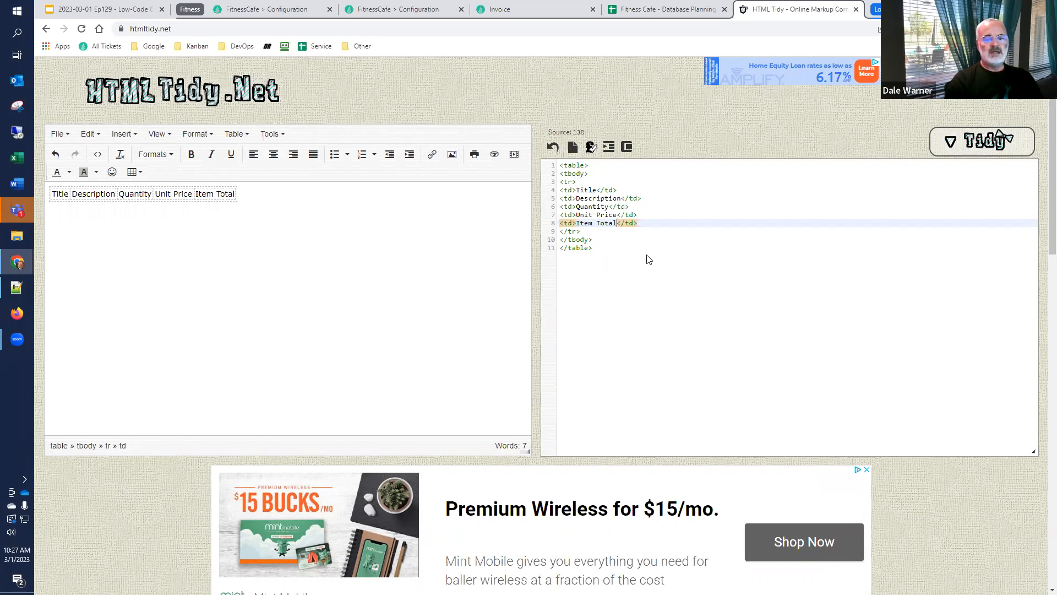
Select the complete table markup in the HTML source, from the opening to the closing table tag
{"action": "key", "text": "ctrl+a"}
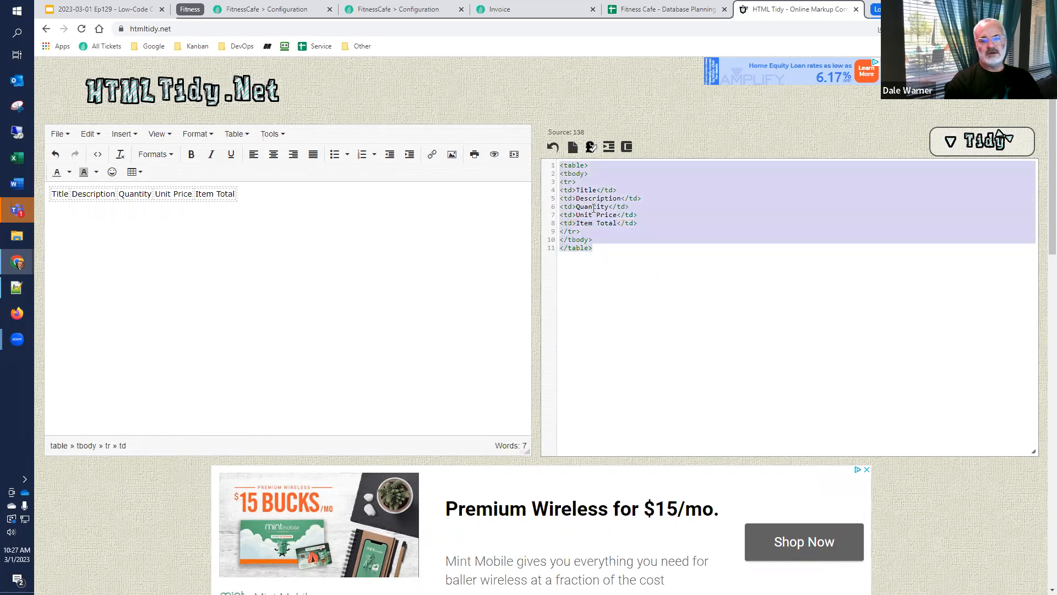
{"action": "left_click", "coordinate": [597, 190]}
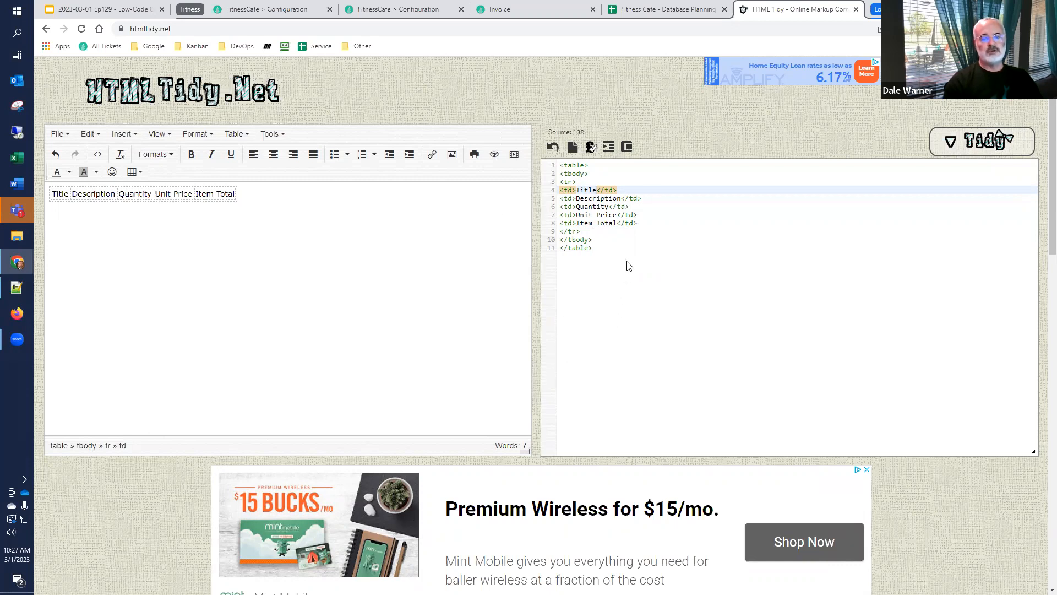
{"action": "left_click_drag", "start_coordinate": [617, 261], "coordinate": [550, 165]}
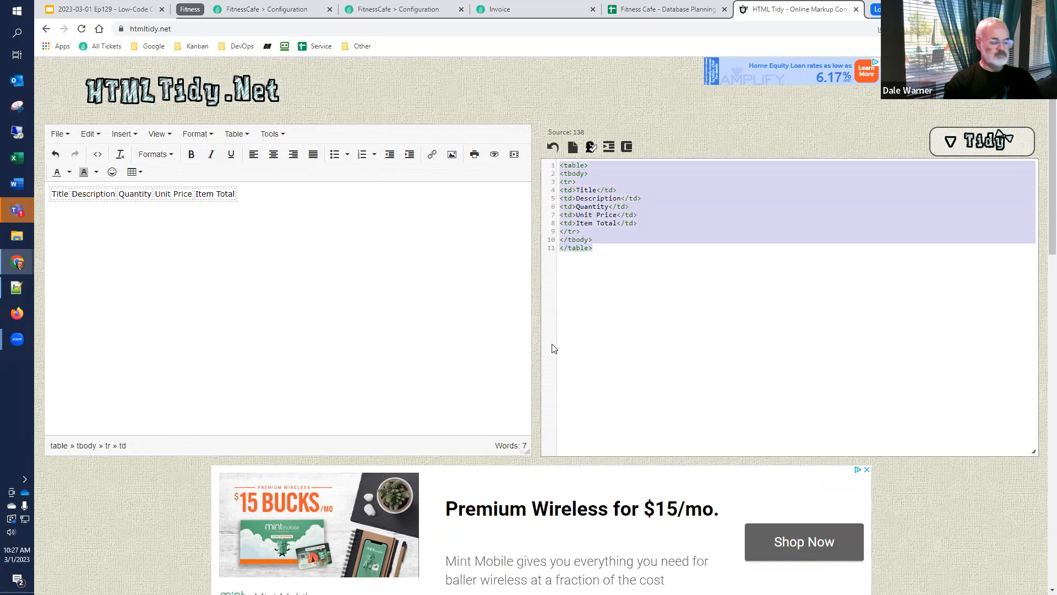
Switch to Plant an App's workflow list and create a new workflow assigned to the Invoice namespace
{"action": "left_click", "coordinate": [399, 10]}
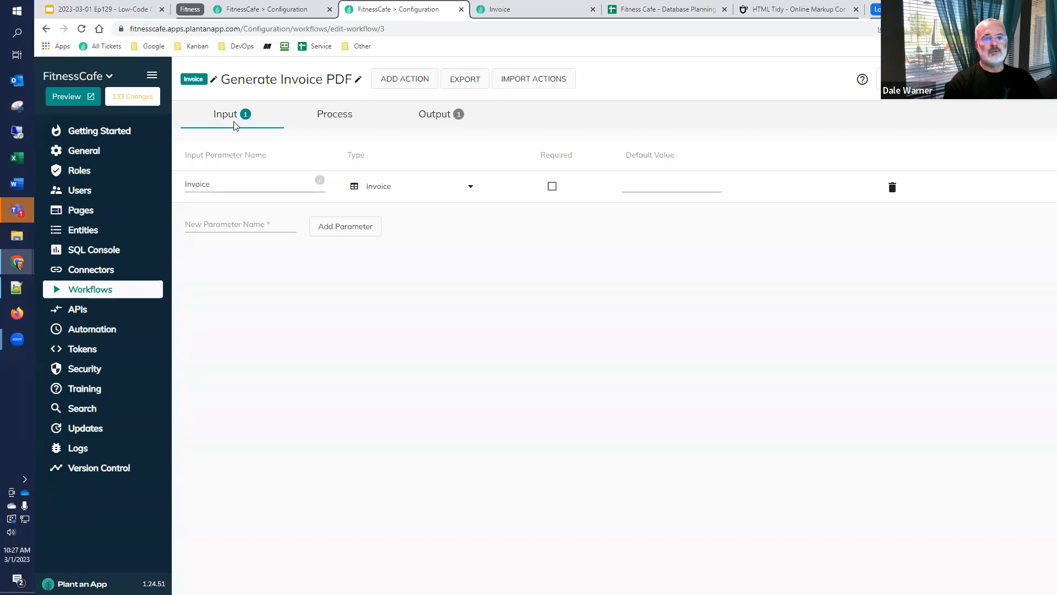
{"action": "left_click", "coordinate": [102, 296]}
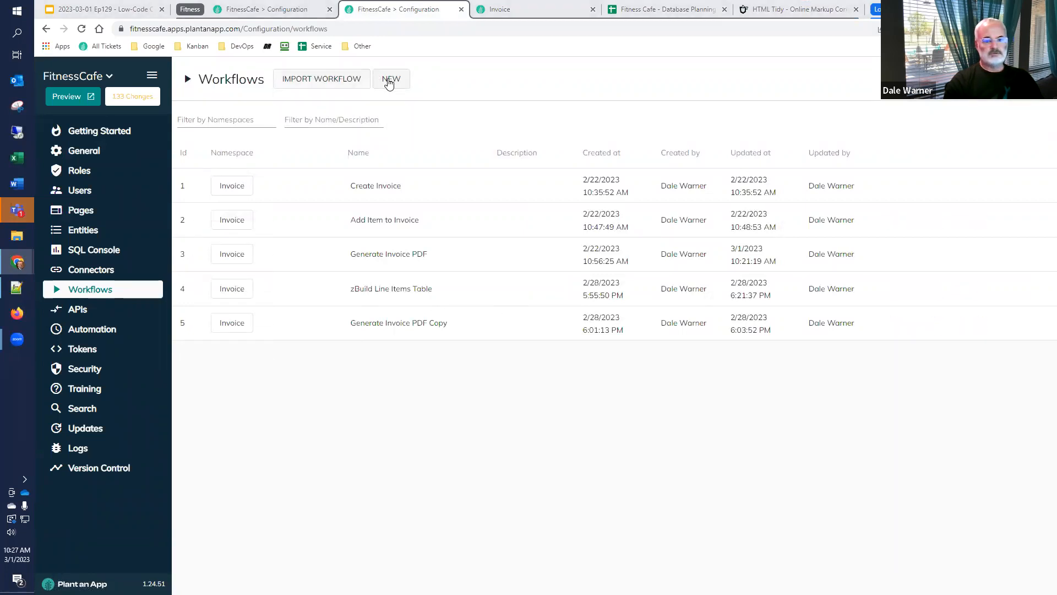
{"action": "left_click", "coordinate": [392, 80]}
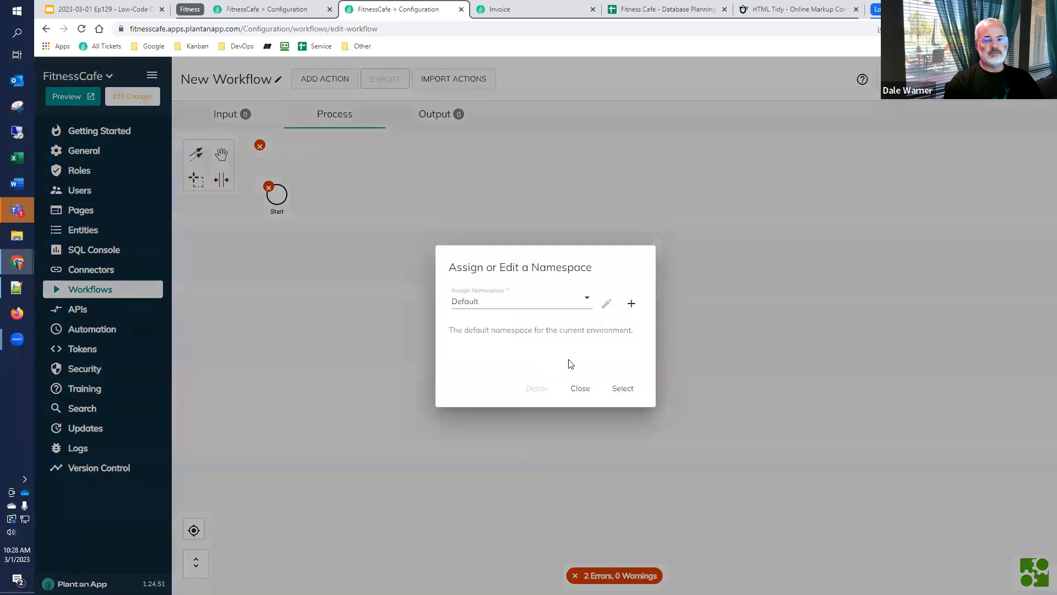
{"action": "left_click", "coordinate": [578, 301]}
{"action": "left_click", "coordinate": [481, 350]}
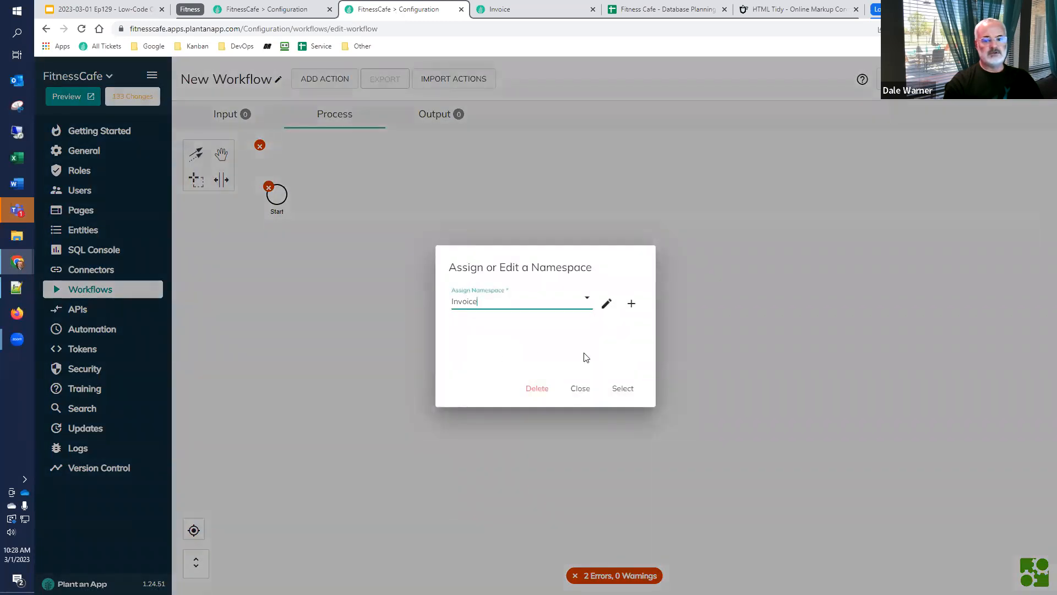
{"action": "left_click", "coordinate": [622, 388]}
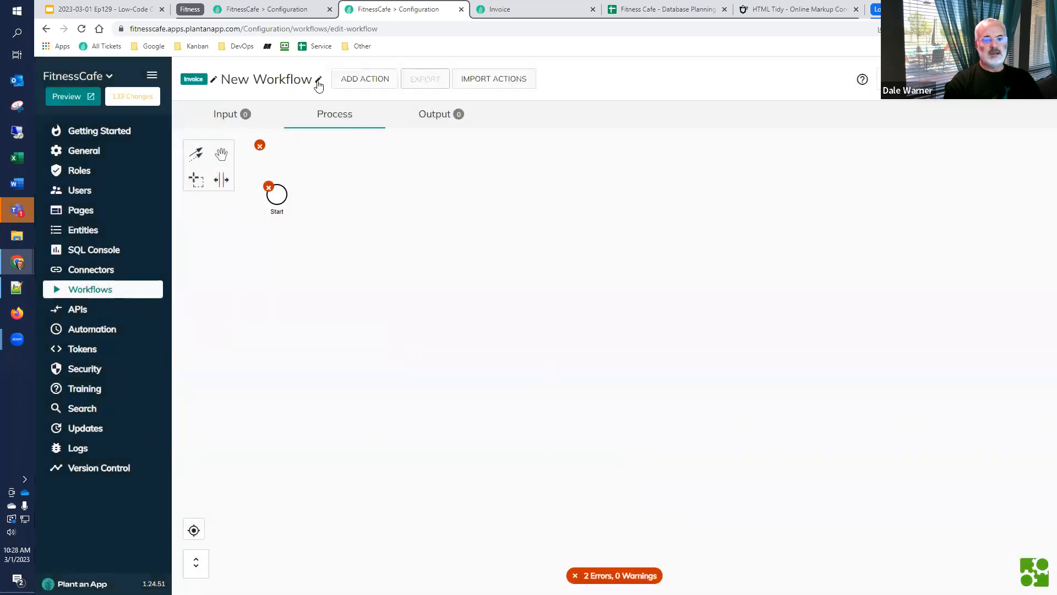
Set the new workflow's name to "Build Line Item Table"
{"action": "left_click", "coordinate": [318, 82]}
{"action": "left_click_drag", "start_coordinate": [559, 300], "coordinate": [380, 315]}
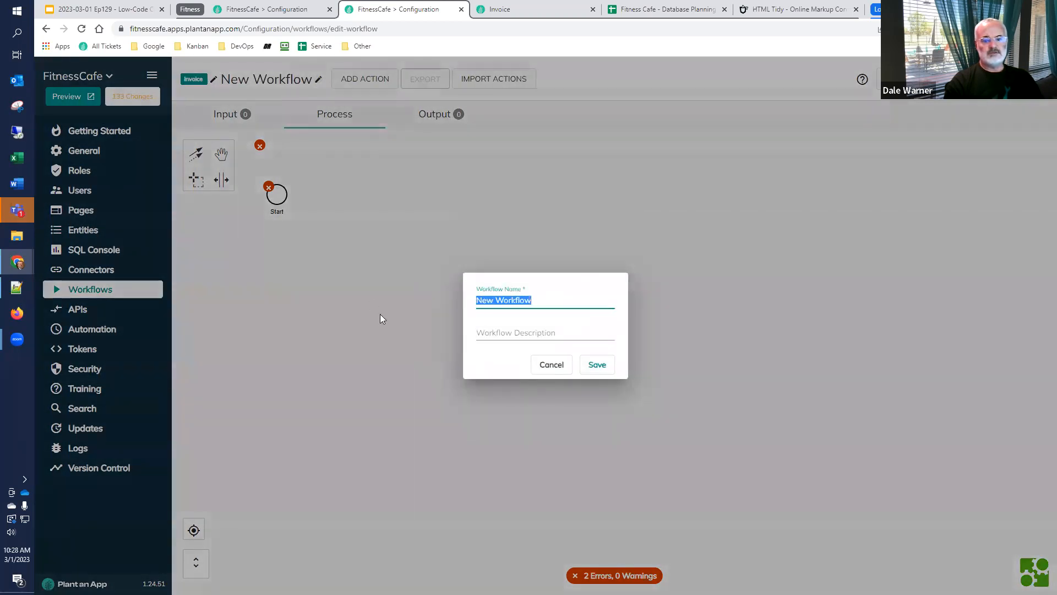
{"action": "type", "text": "Bu"}
{"action": "key", "text": "BackSpace"}
{"action": "type", "text": "uild Lin"}
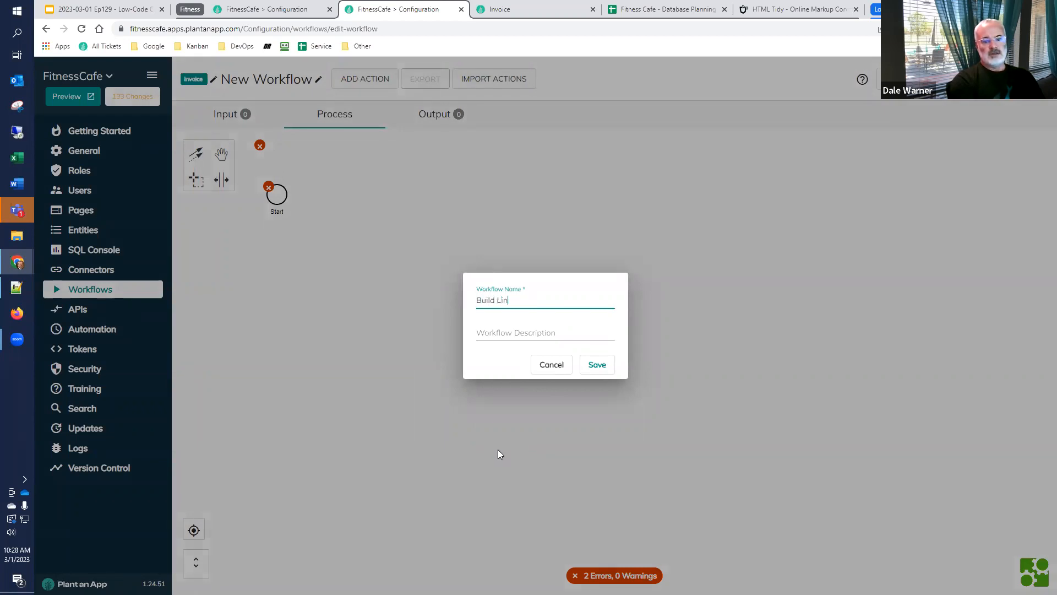
{"action": "type", "text": "e Item Table"}
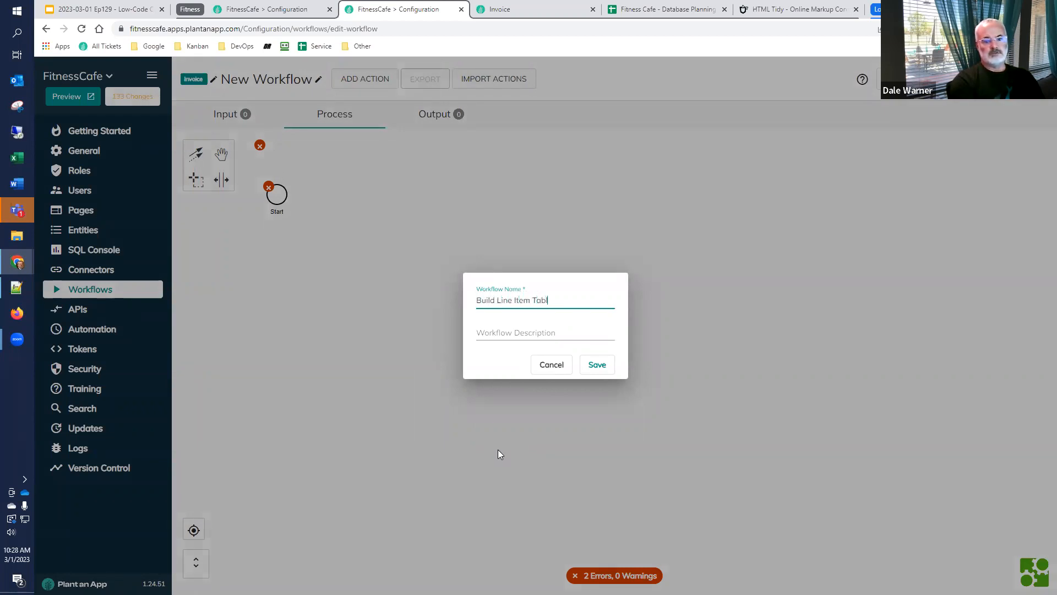
Describe the workflow as "For a given invoice, build a table that can be inserted into an invoice" and save its details
{"action": "left_click", "coordinate": [580, 332]}
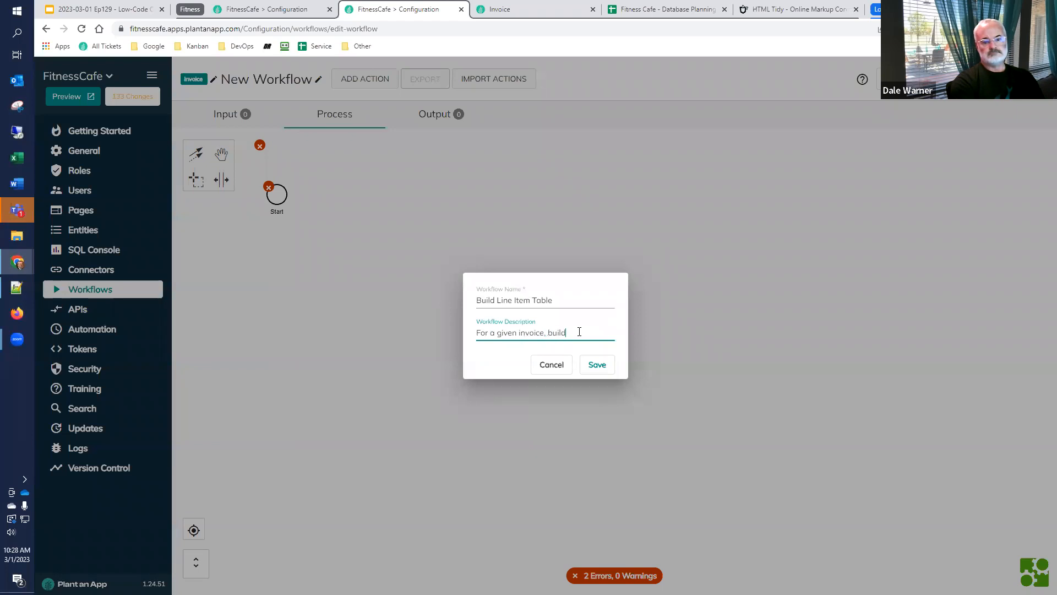
{"action": "type", "text": "For a given invoice, build a table that can be inserte"}
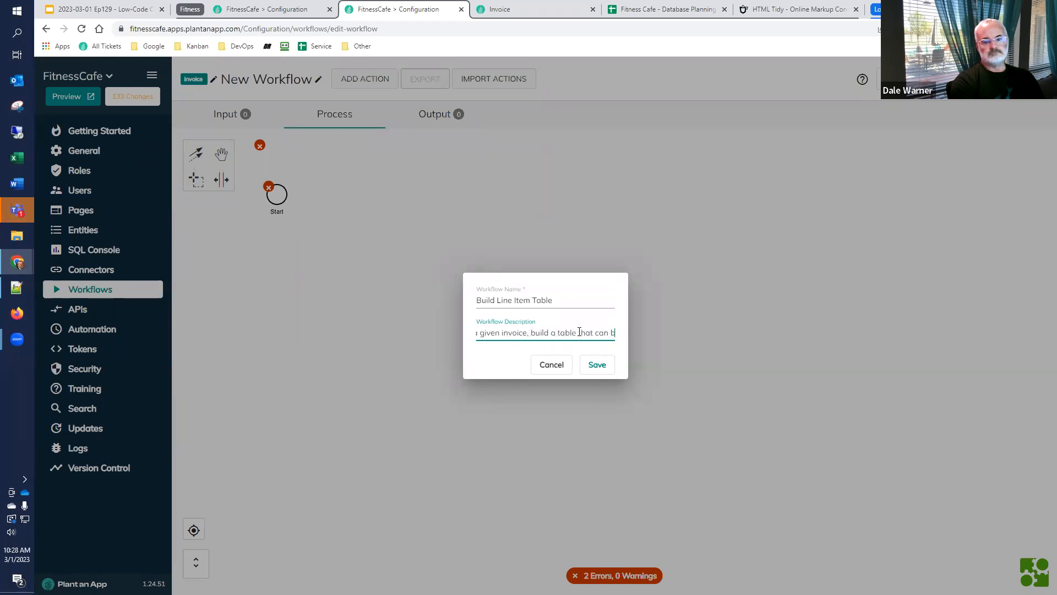
{"action": "type", "text": "d in"}
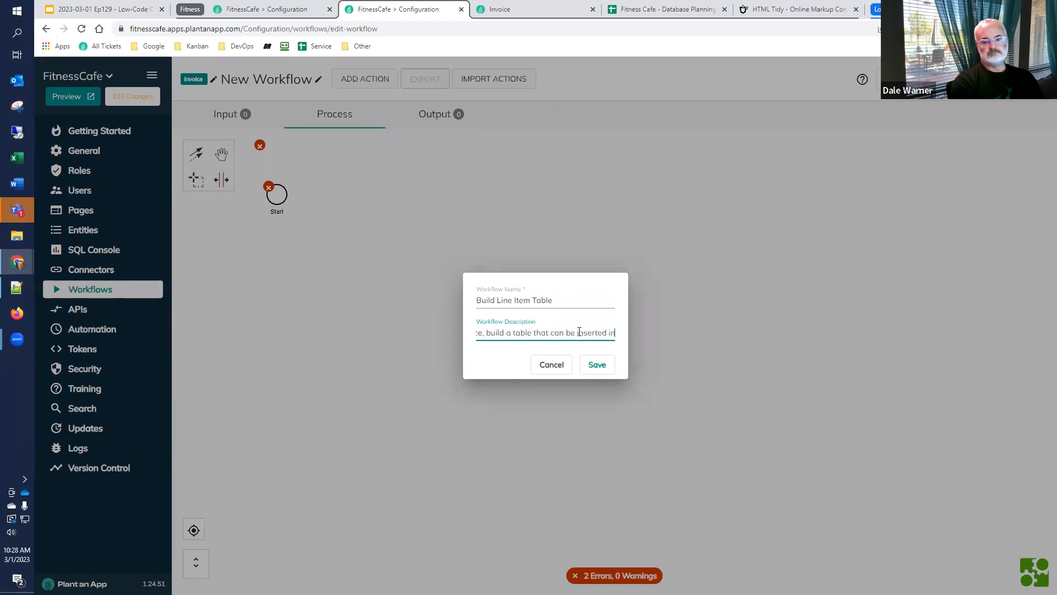
{"action": "type", "text": "to an invoice"}
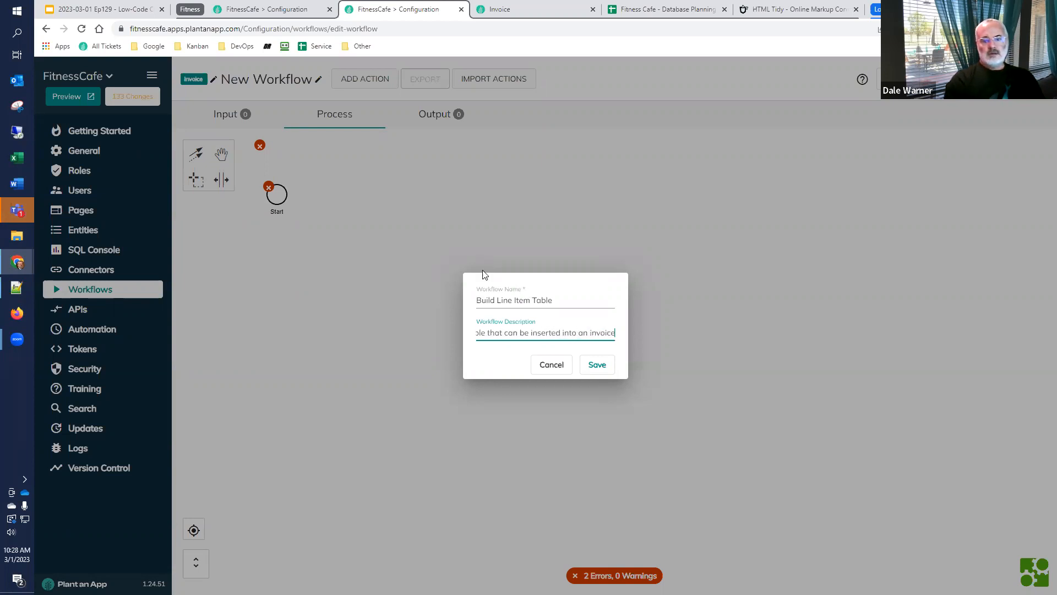
{"action": "left_click", "coordinate": [592, 364]}
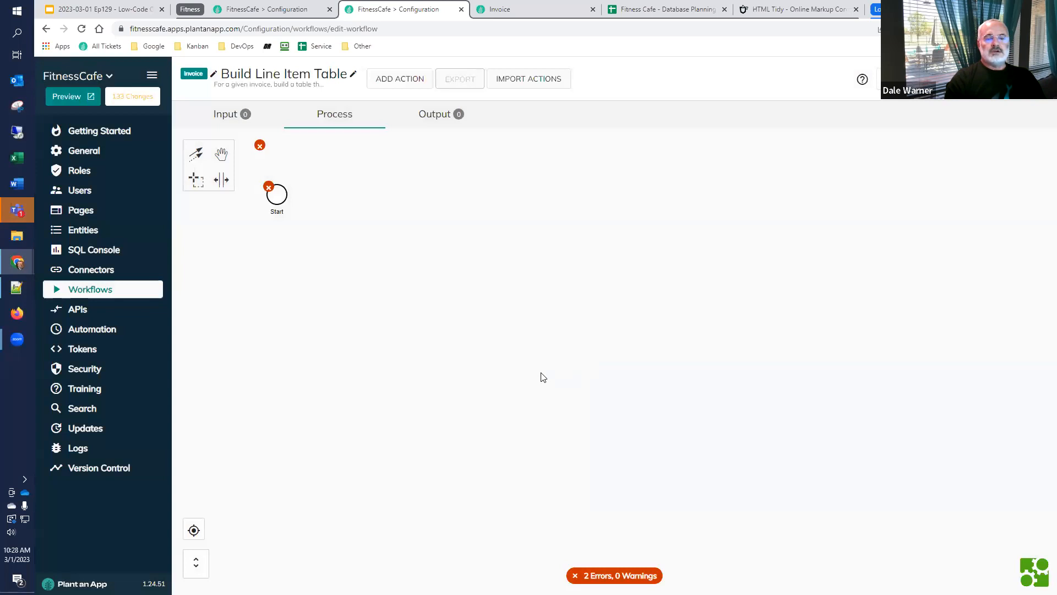
Add an input parameter named "Invoice" to the workflow and set its type to the Invoice entity
{"action": "left_click", "coordinate": [225, 114]}
{"action": "left_click", "coordinate": [249, 186]}
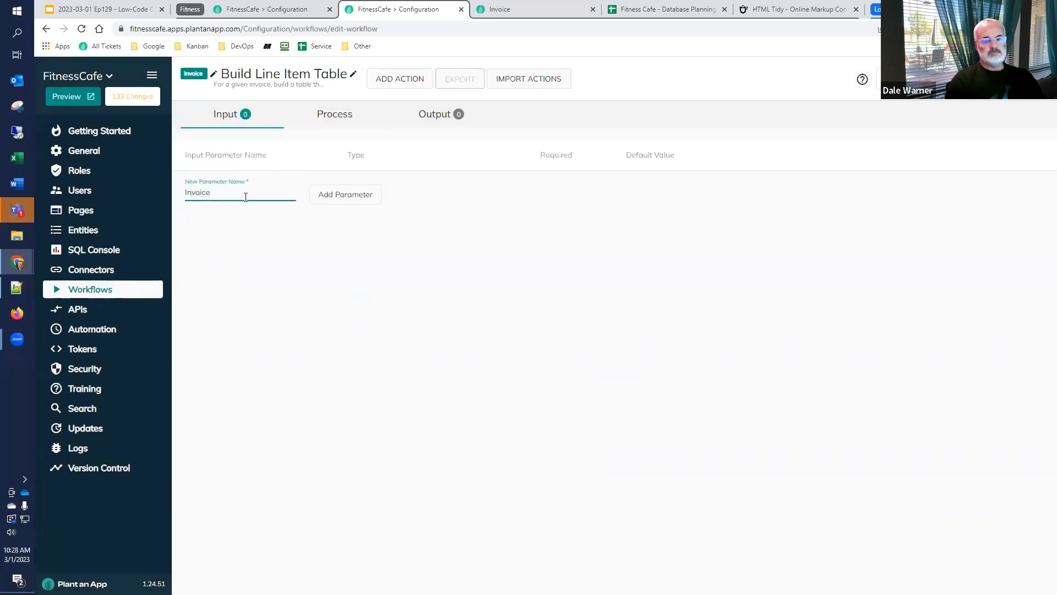
{"action": "left_click", "coordinate": [333, 195]}
{"action": "left_click", "coordinate": [399, 186]}
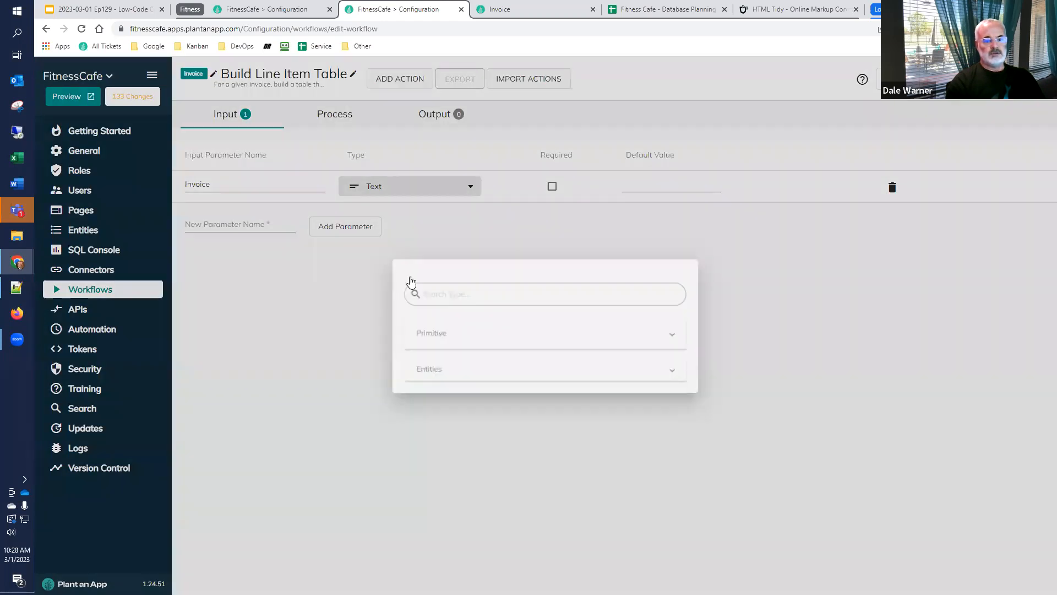
{"action": "left_click", "coordinate": [431, 491]}
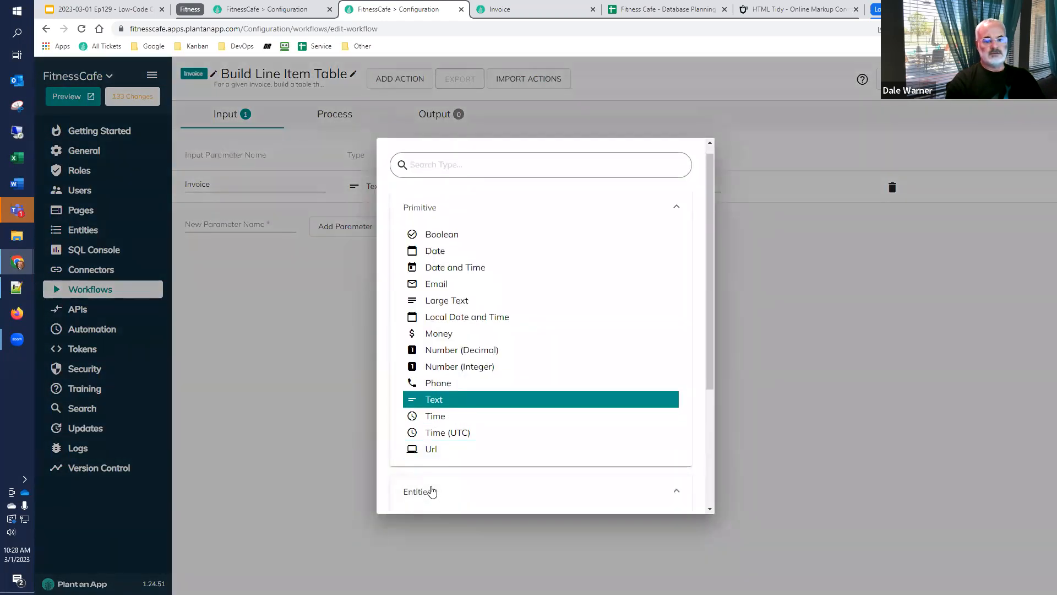
{"action": "scroll", "coordinate": [440, 419], "scroll_direction": "down", "scroll_amount": 3}
{"action": "left_click", "coordinate": [468, 368]}
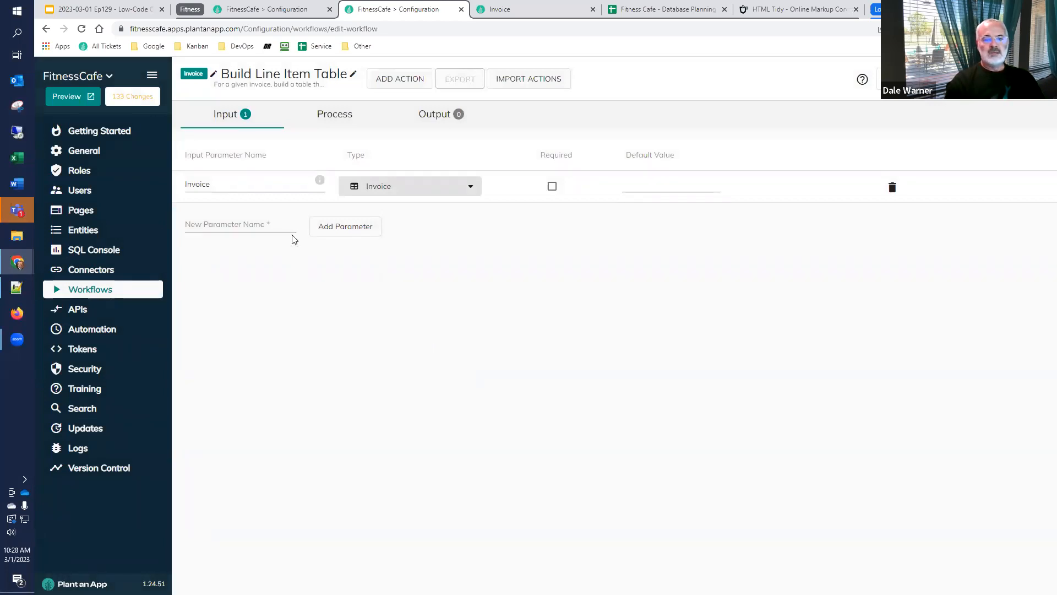
Add an output parameter named "result" to the workflow
{"action": "left_click", "coordinate": [432, 116]}
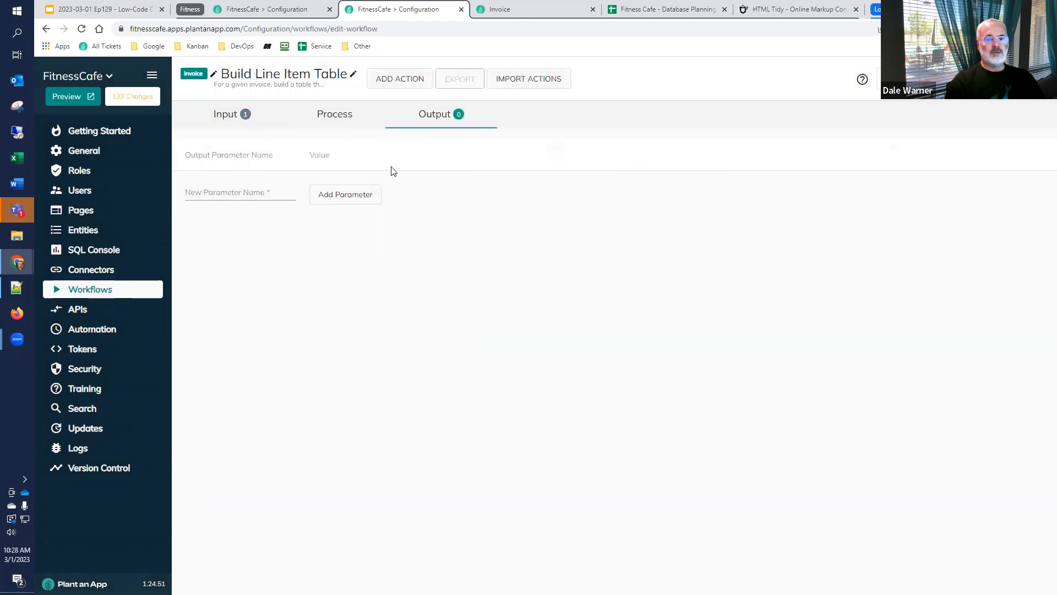
{"action": "left_click", "coordinate": [263, 191]}
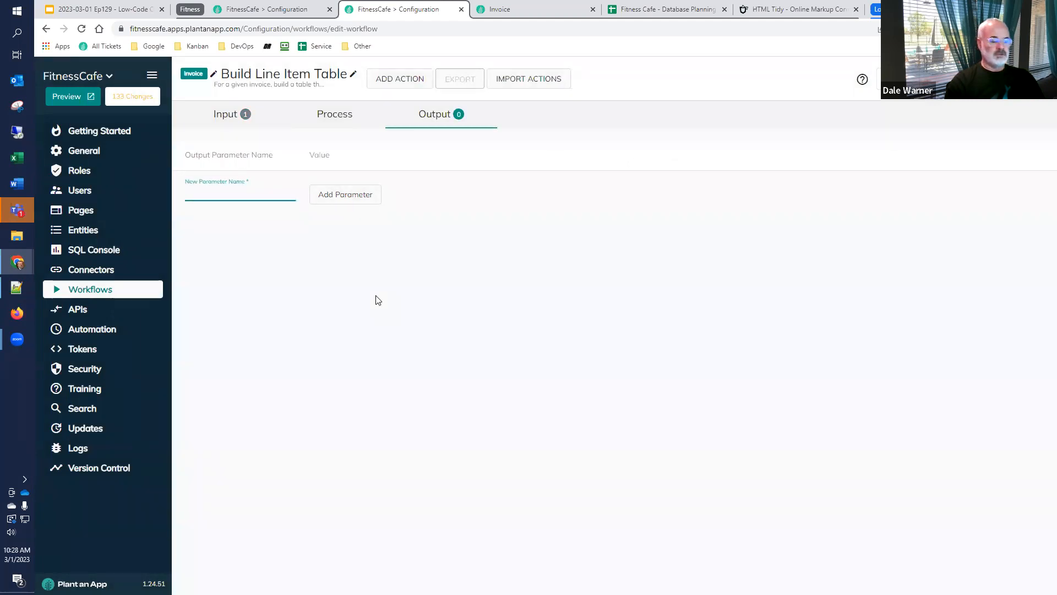
{"action": "type", "text": "result"}
{"action": "left_click", "coordinate": [350, 199]}
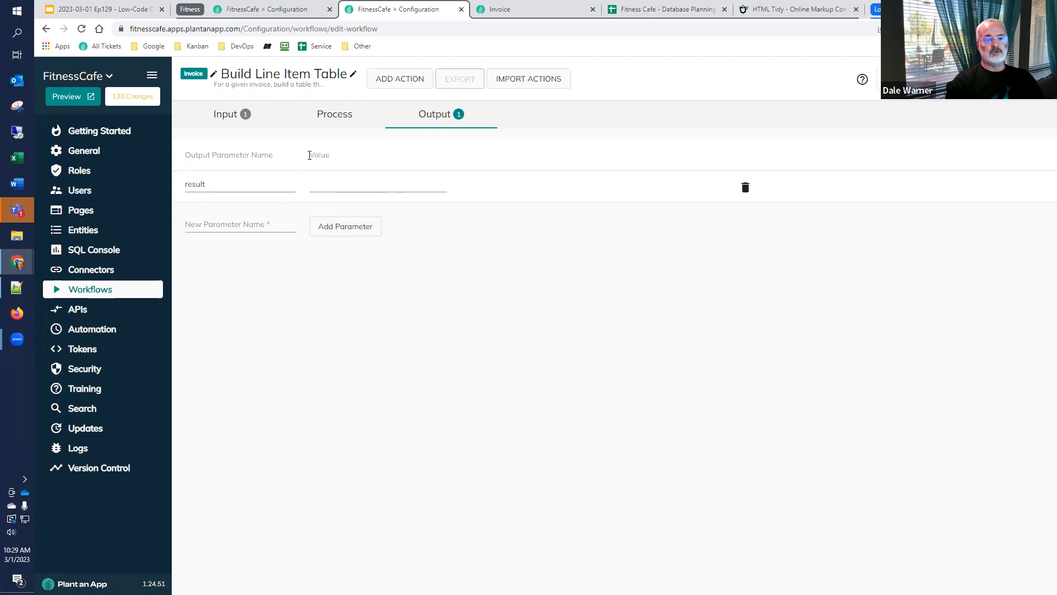
Add a Create/Update Tokens action after Start in the workflow process and title it "Create/Update Tokens to initialize result"
{"action": "left_click", "coordinate": [331, 119]}
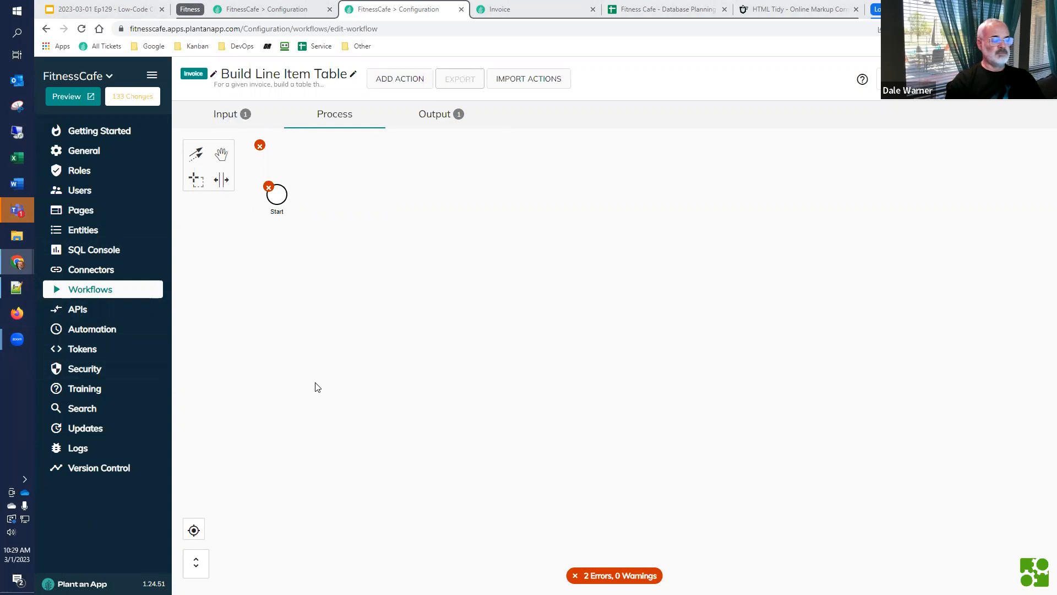
{"action": "left_click", "coordinate": [280, 200]}
{"action": "left_click", "coordinate": [304, 194]}
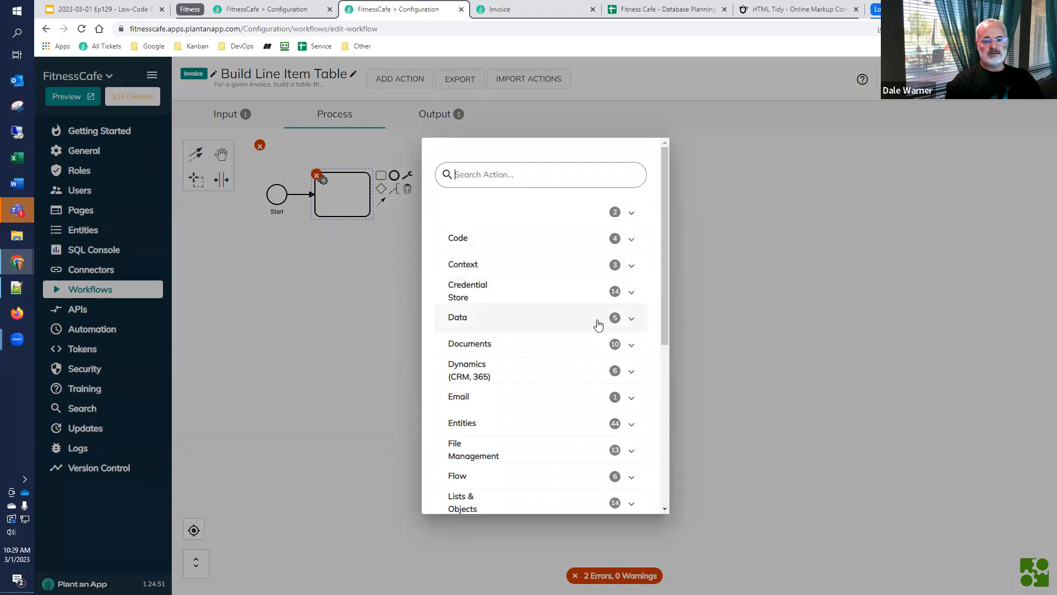
{"action": "left_click", "coordinate": [627, 266]}
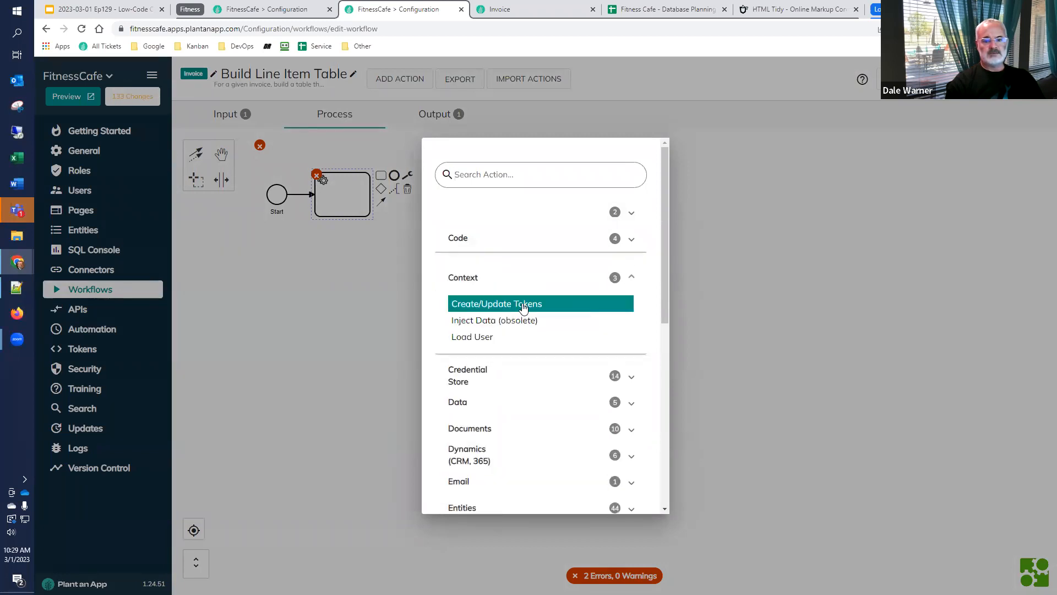
{"action": "left_click", "coordinate": [522, 307]}
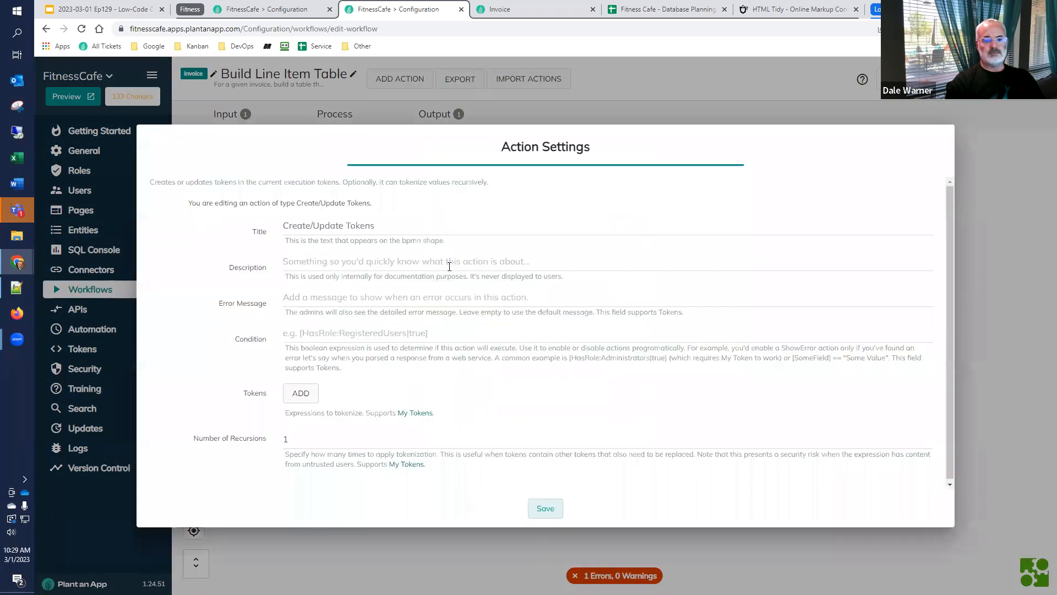
{"action": "left_click", "coordinate": [437, 229]}
{"action": "type", "text": "to initialize result"}
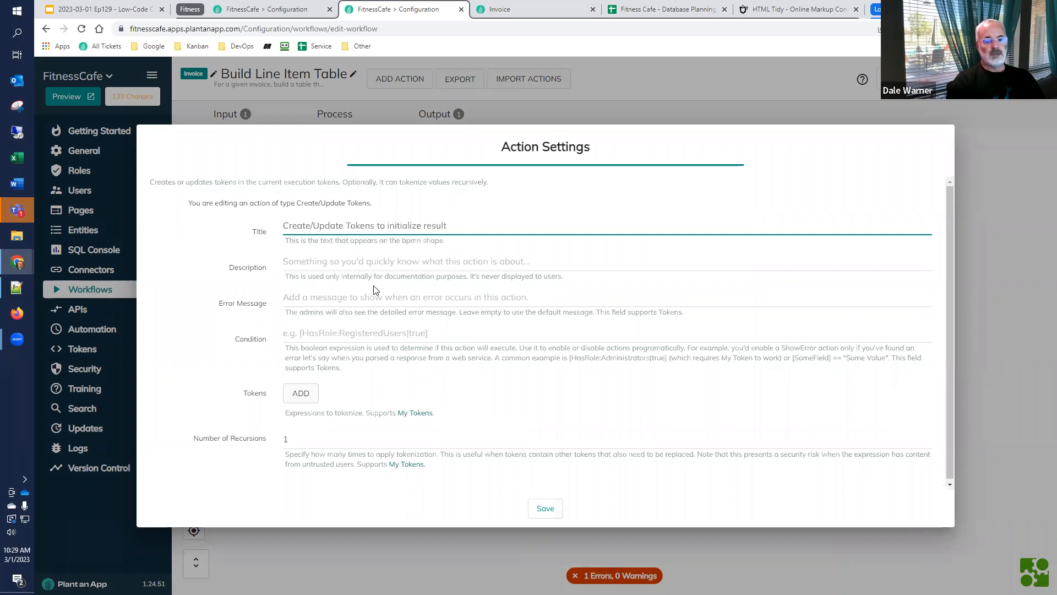
Add a token named "result" to the Create/Update Tokens action
{"action": "left_click", "coordinate": [307, 393]}
{"action": "left_click", "coordinate": [310, 388]}
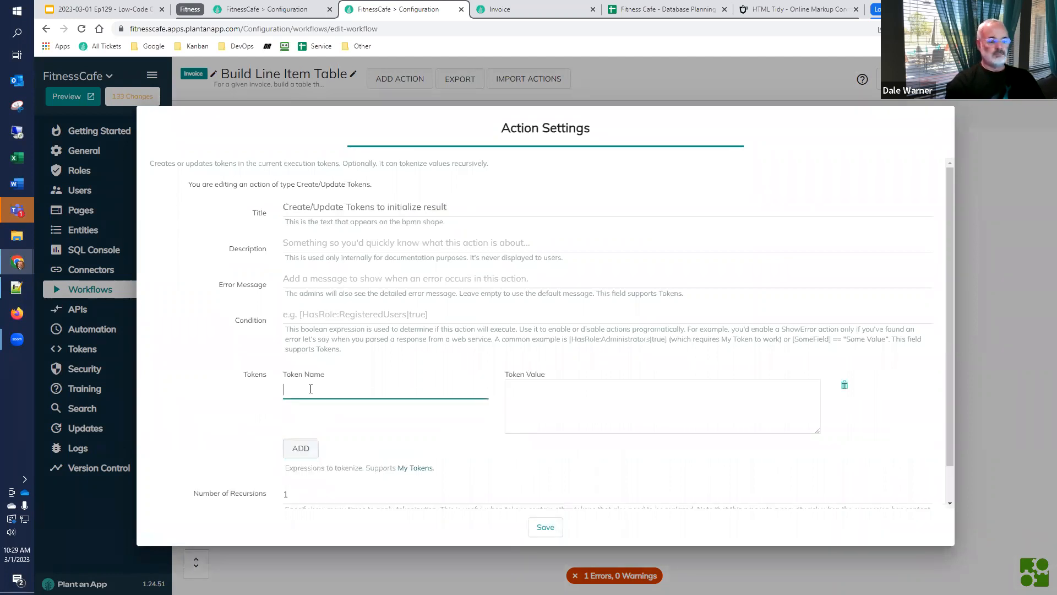
{"action": "type", "text": "result"}
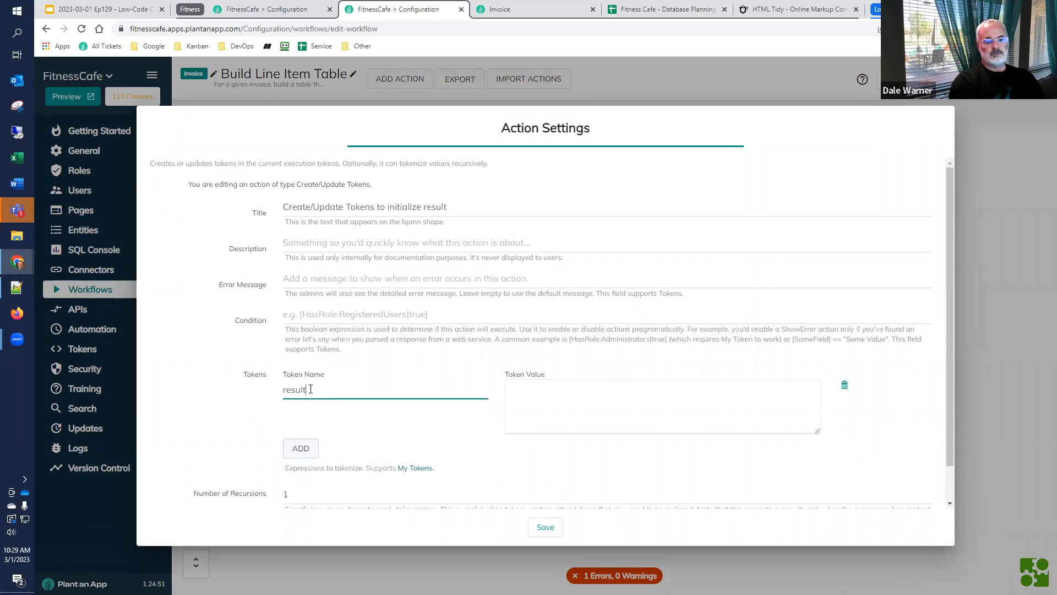
Copy the complete table markup from HTML Tidy into the result token's value in Plant an App and save the action
{"action": "left_click", "coordinate": [776, 10]}
{"action": "key", "text": "ctrl+a"}
{"action": "key", "text": "ctrl+c"}
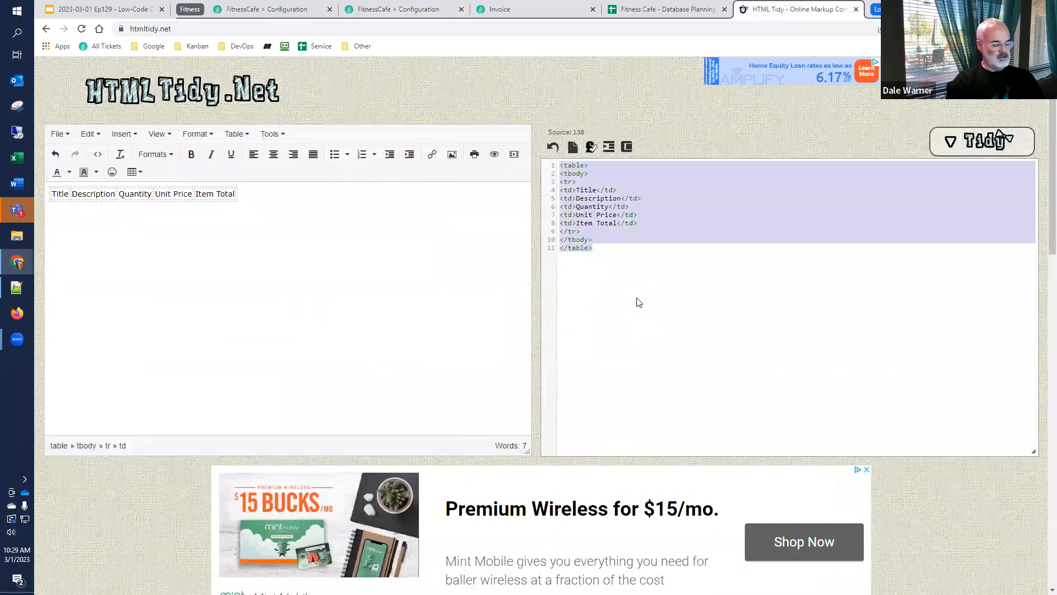
{"action": "left_click", "coordinate": [394, 10]}
{"action": "left_click", "coordinate": [600, 399]}
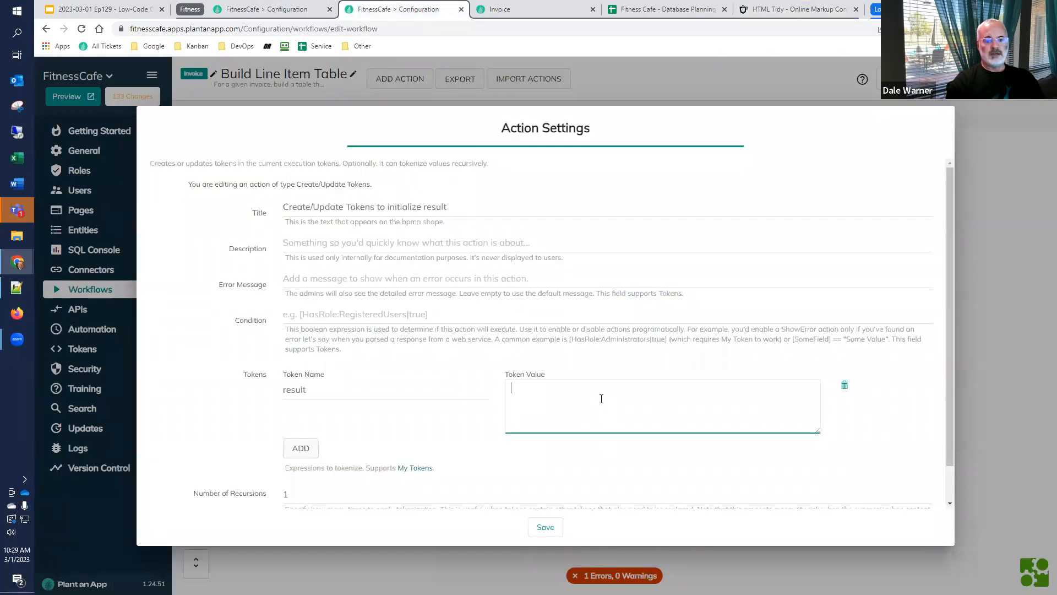
{"action": "key", "text": "ctrl+v"}
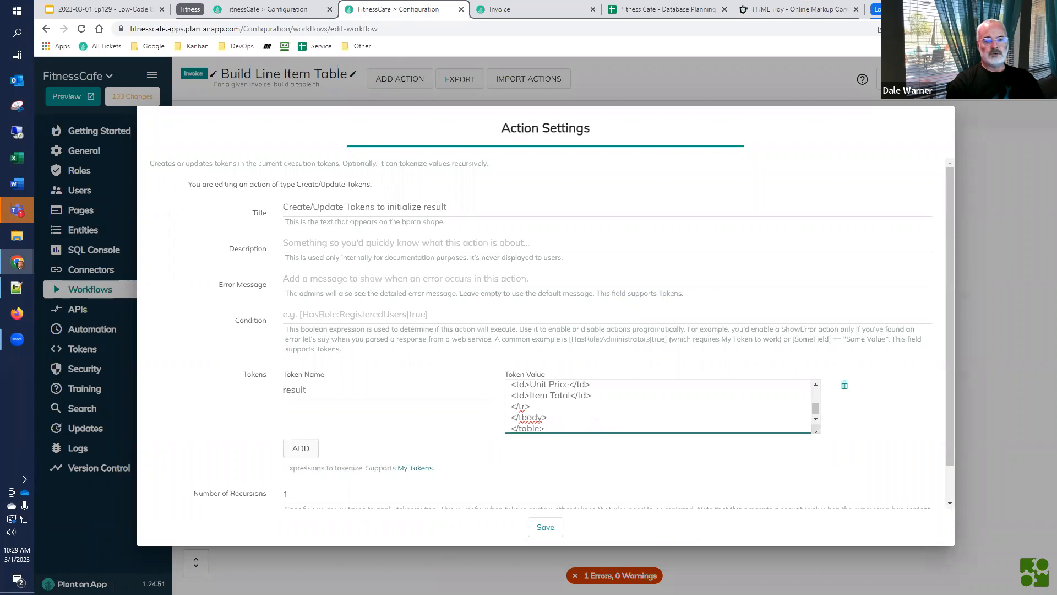
{"action": "mouse_move", "coordinate": [816, 412]}
{"action": "left_mouse_down"}
{"action": "mouse_move", "coordinate": [816, 396]}
{"action": "mouse_move", "coordinate": [812, 427]}
{"action": "left_mouse_up"}
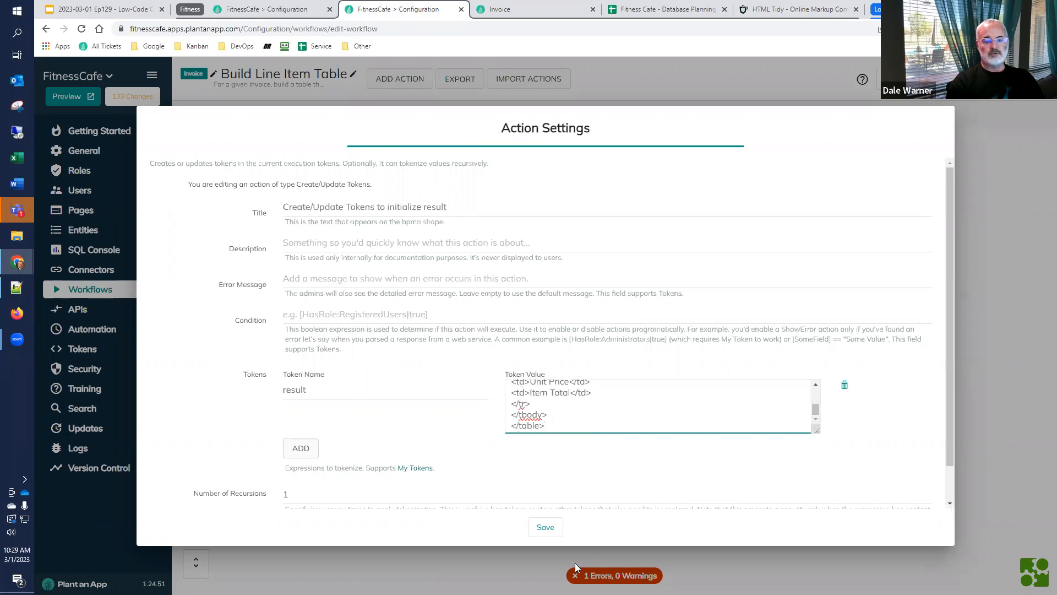
{"action": "left_click", "coordinate": [540, 529]}
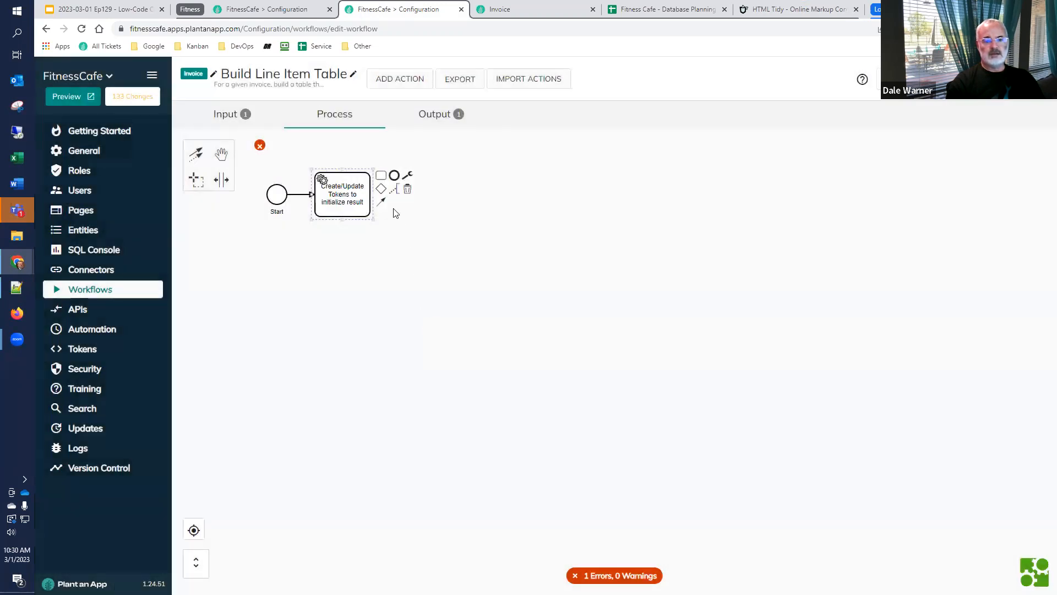
Append an End event after the token action and set the result output parameter's value to [result]
{"action": "left_click_drag", "start_coordinate": [394, 175], "coordinate": [407, 200]}
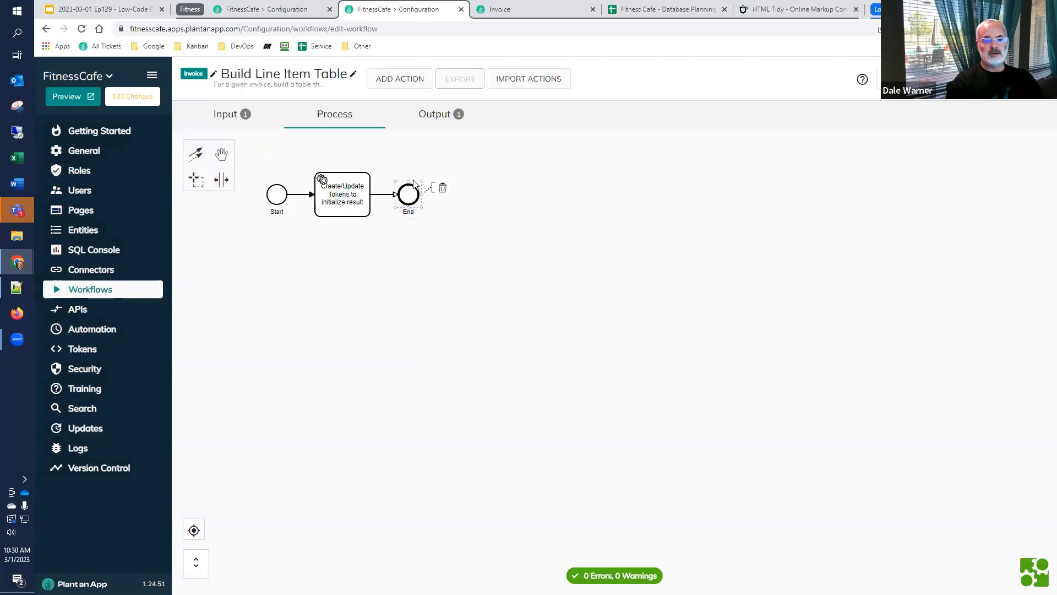
{"action": "left_click", "coordinate": [436, 116]}
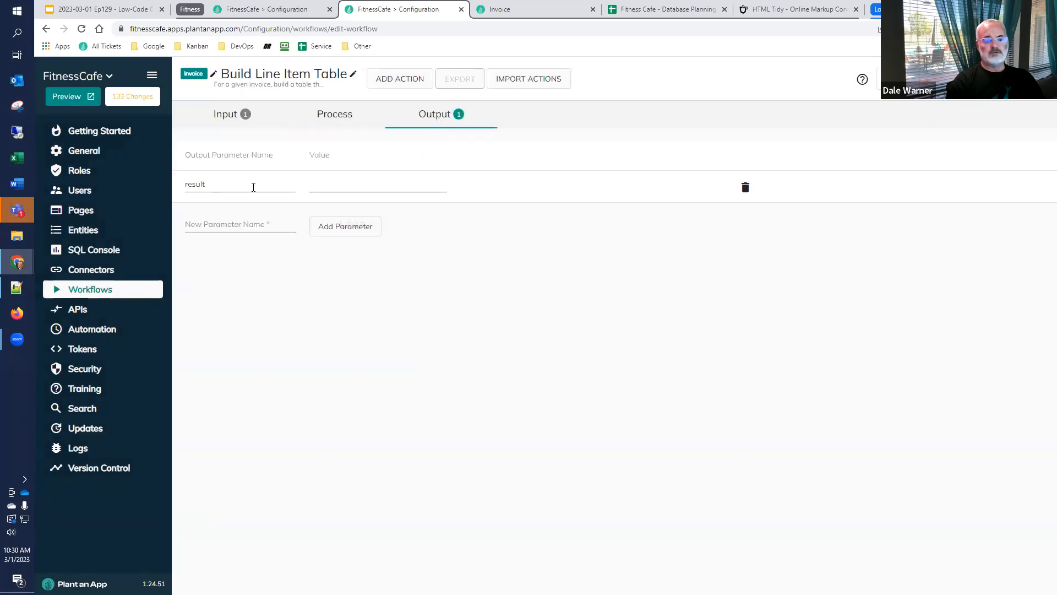
{"action": "left_click", "coordinate": [344, 183]}
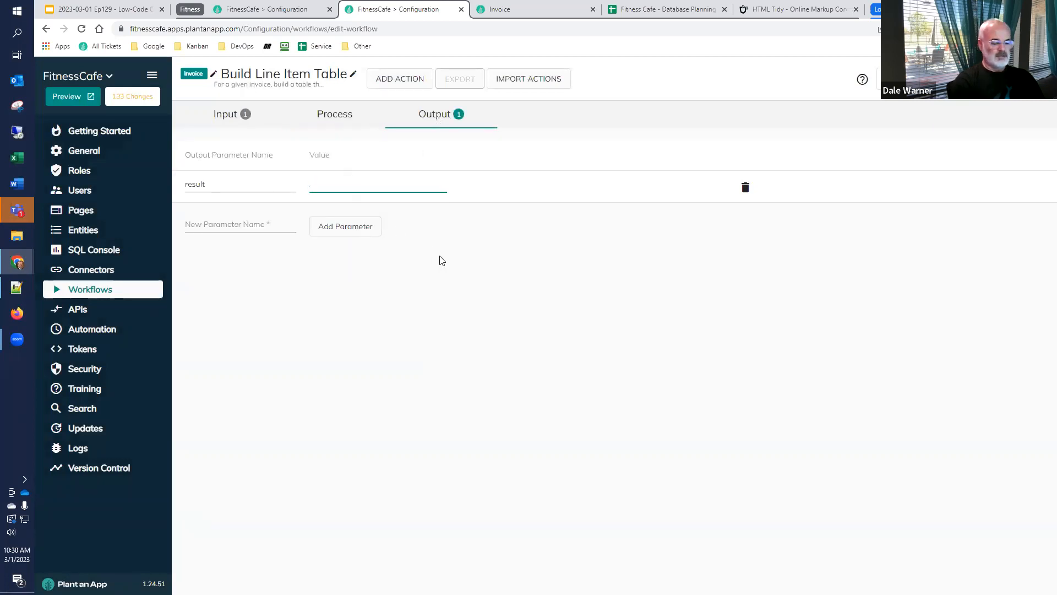
{"action": "type", "text": "[result]"}
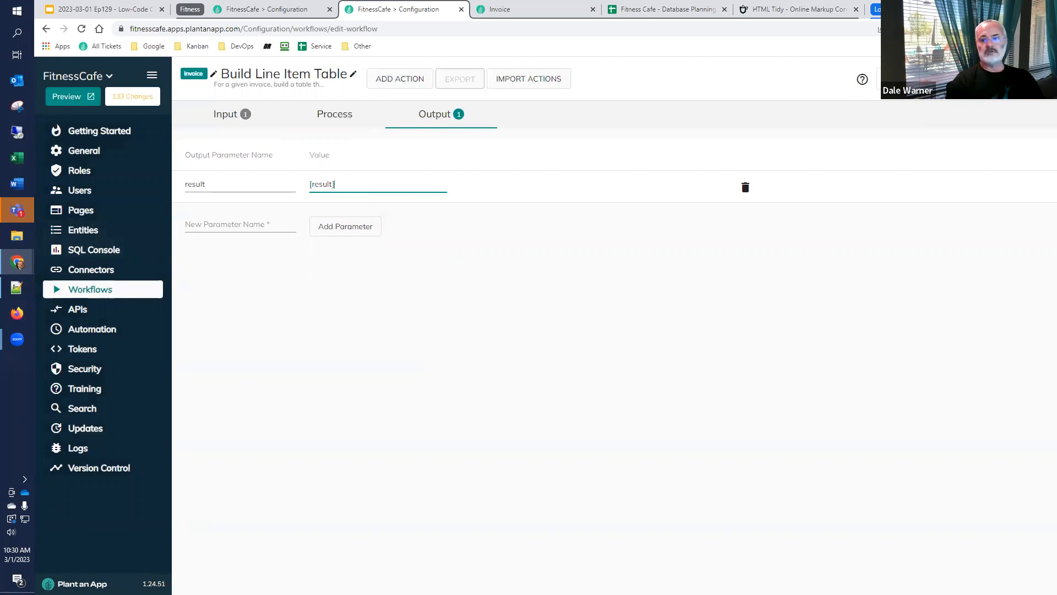
Test the workflow with Invoice record ID 2 and examine the markup returned in the result output parameter
{"action": "left_click", "coordinate": [912, 78]}
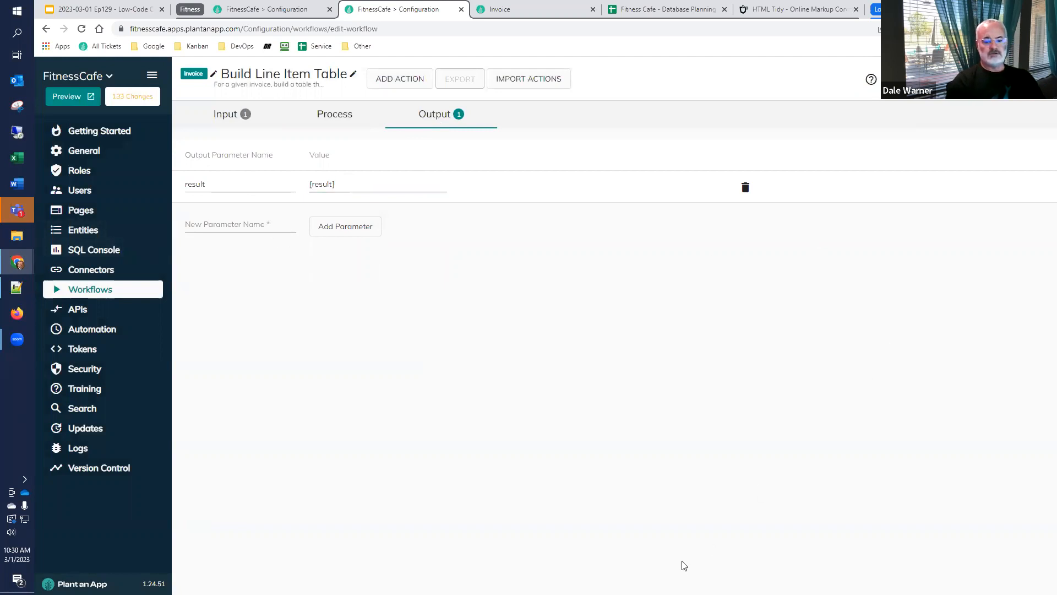
{"action": "type", "text": "2"}
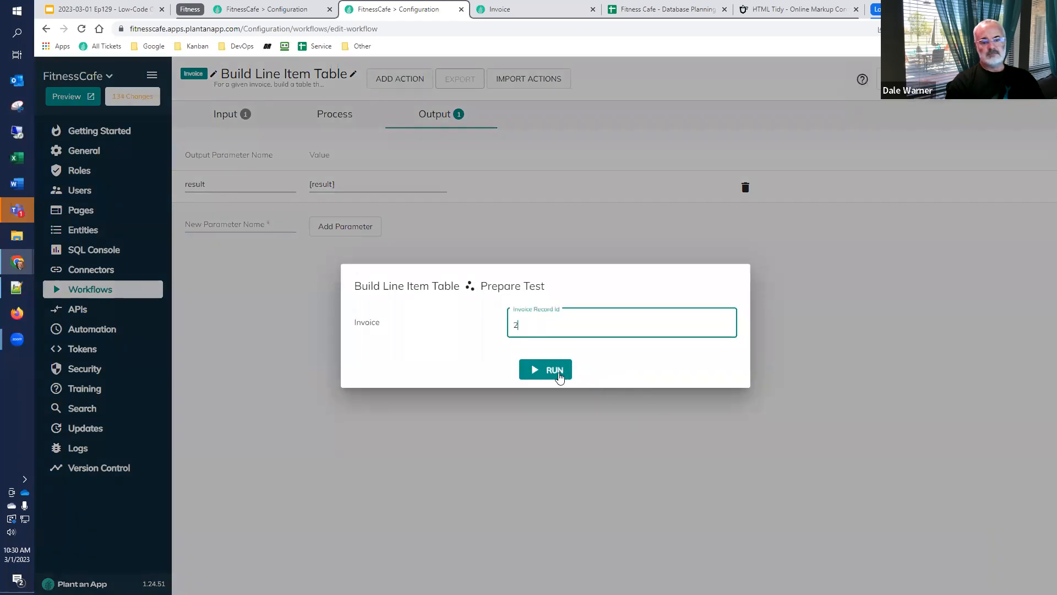
{"action": "left_click", "coordinate": [556, 371]}
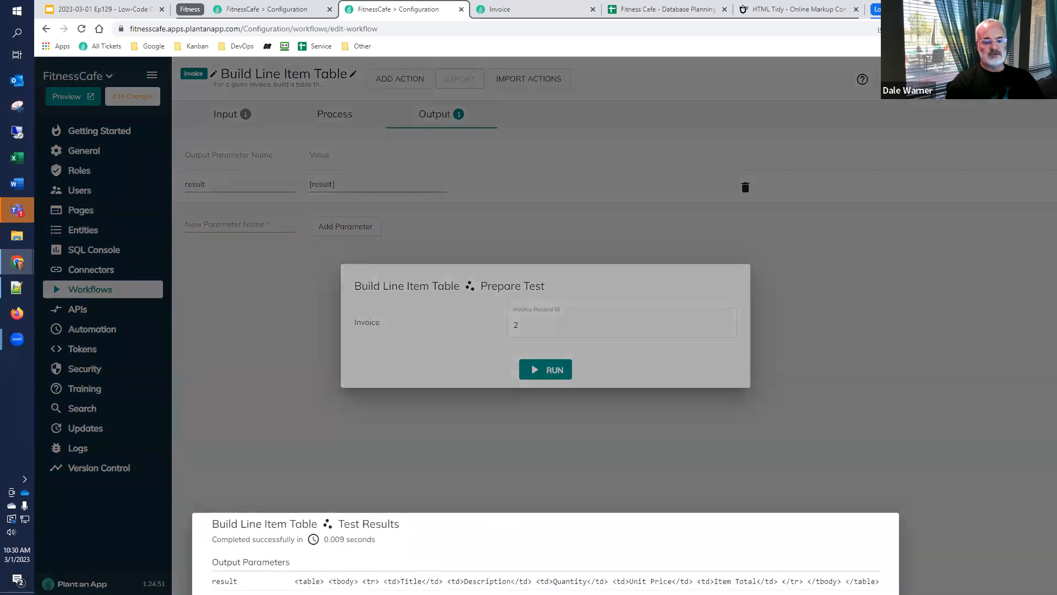
{"action": "left_click_drag", "start_coordinate": [295, 581], "coordinate": [875, 582]}
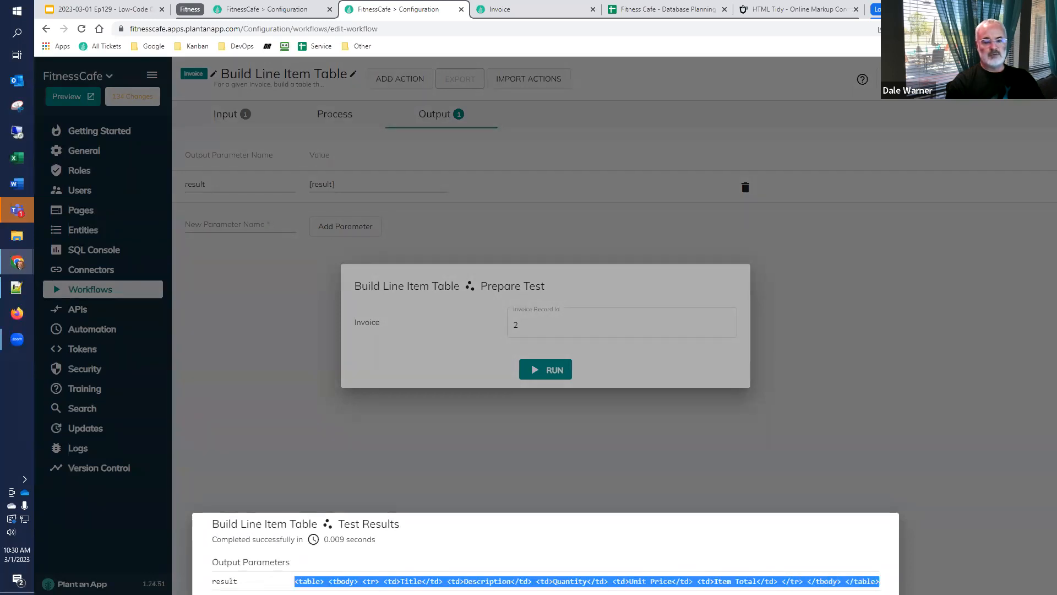
{"action": "left_click", "coordinate": [877, 489]}
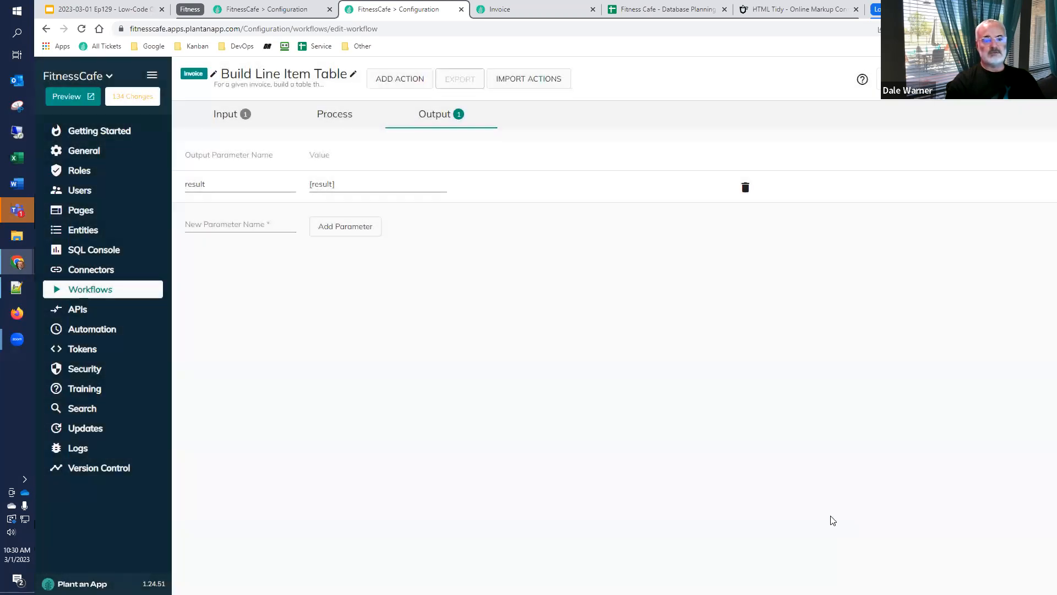
Save the Build Line Item Table workflow and return to the workflow list
{"action": "left_click", "coordinate": [942, 80]}
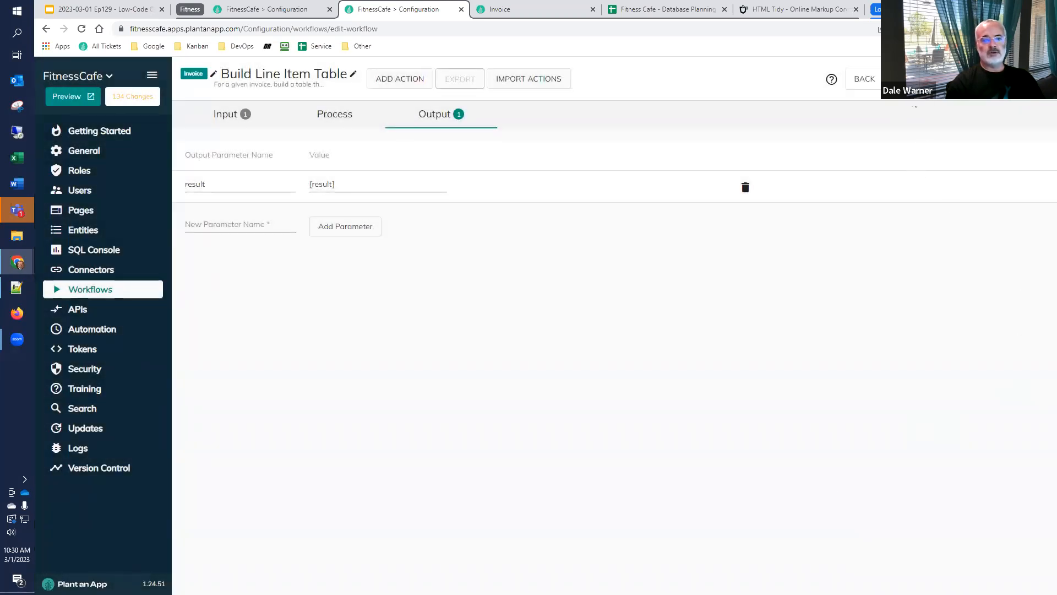
{"action": "left_click", "coordinate": [105, 291]}
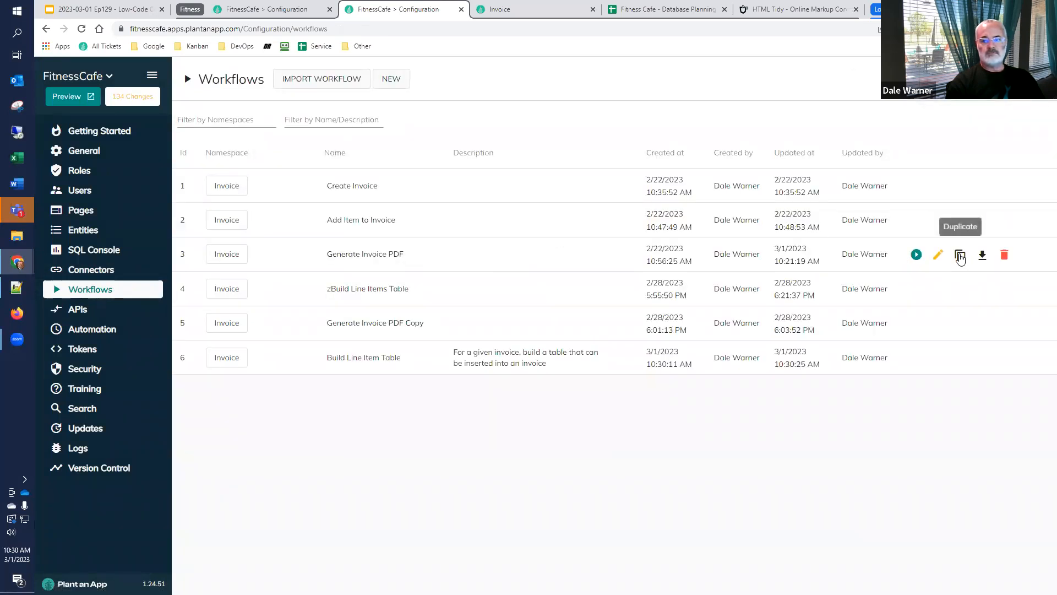
Open the Generate Invoice PDF workflow and make space between the Read Person to get SoldBy and Set TemplateHeader and Template actions
{"action": "left_click", "coordinate": [937, 256]}
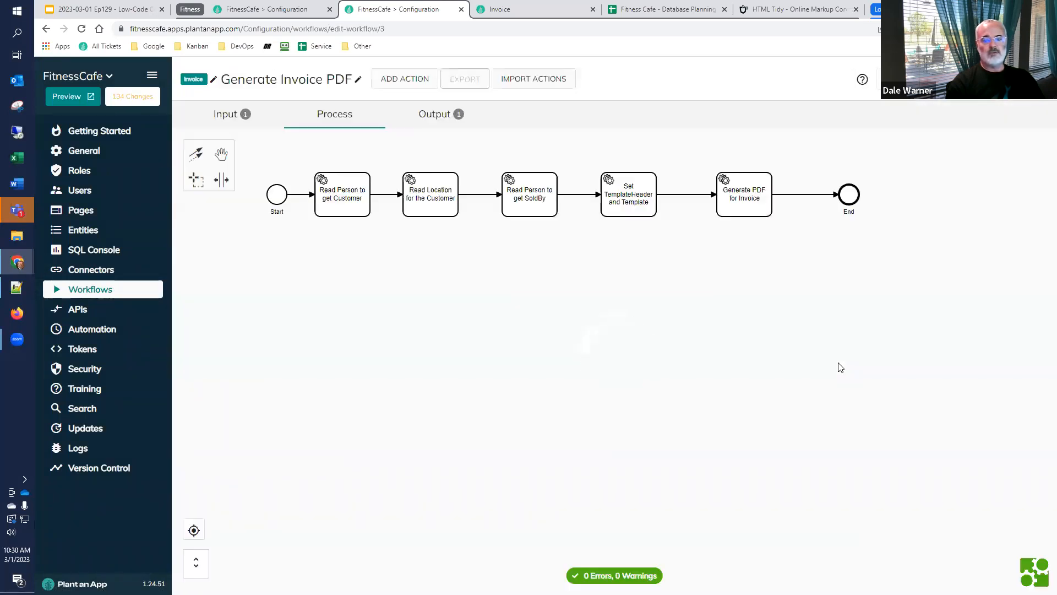
{"action": "double_click", "coordinate": [649, 205]}
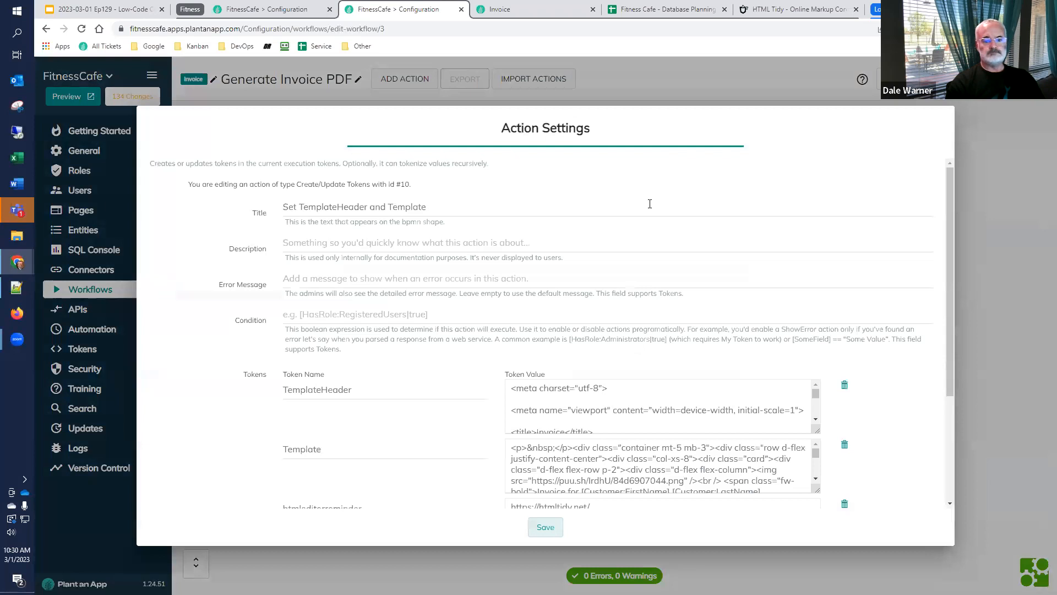
{"action": "left_click", "coordinate": [540, 534]}
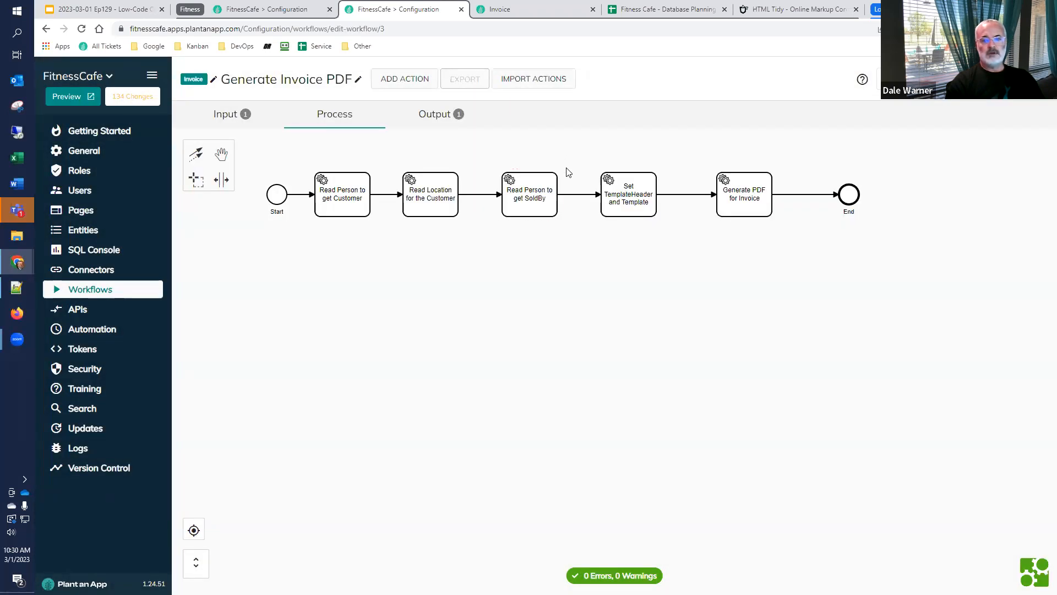
{"action": "left_click", "coordinate": [221, 180]}
{"action": "left_click_drag", "start_coordinate": [583, 161], "coordinate": [731, 170]}
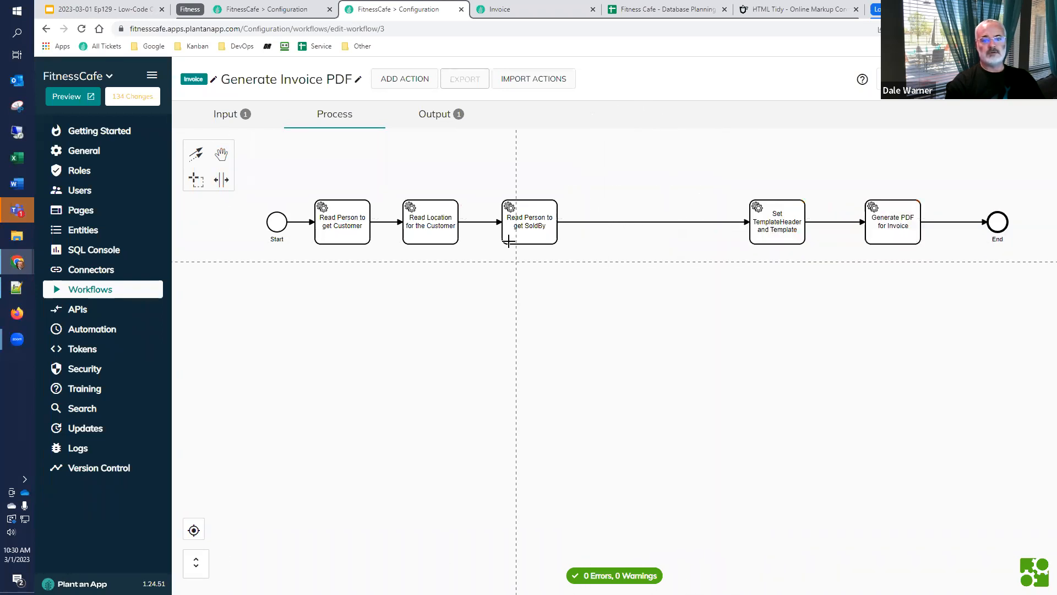
Append an Execute Build Line Item Table action after the Read Person to get SoldBy action
{"action": "left_click", "coordinate": [543, 220]}
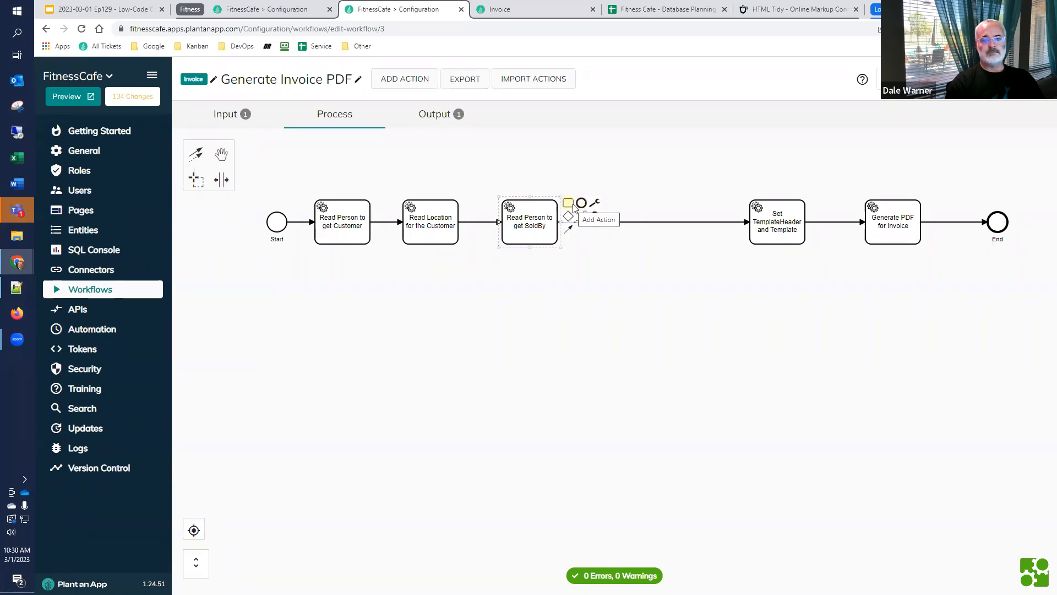
{"action": "left_click", "coordinate": [567, 203]}
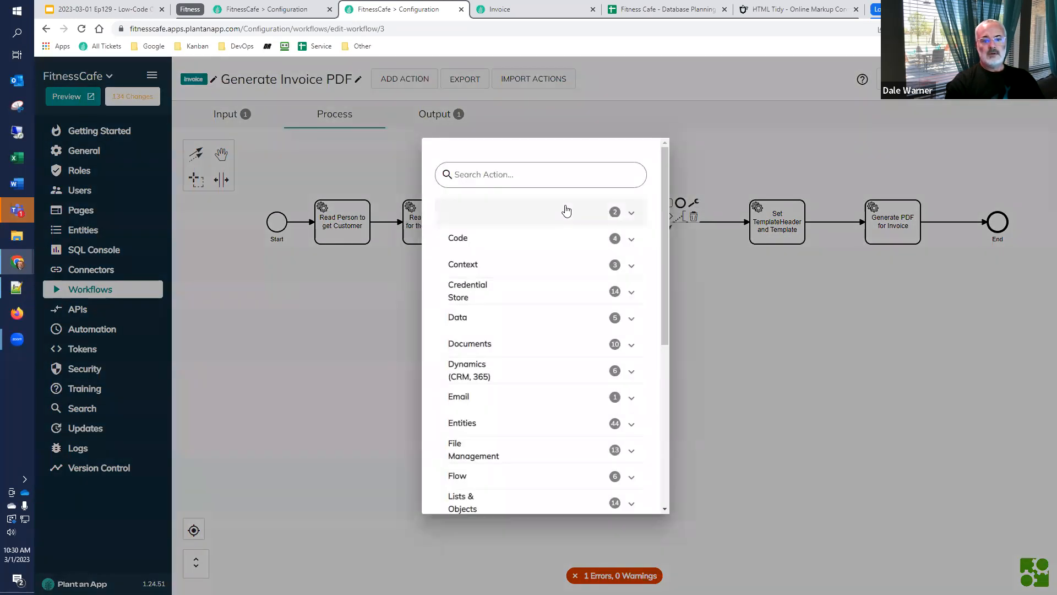
{"action": "scroll", "coordinate": [562, 227], "scroll_direction": "down", "scroll_amount": 2}
{"action": "scroll", "coordinate": [562, 227], "scroll_direction": "down", "scroll_amount": 4}
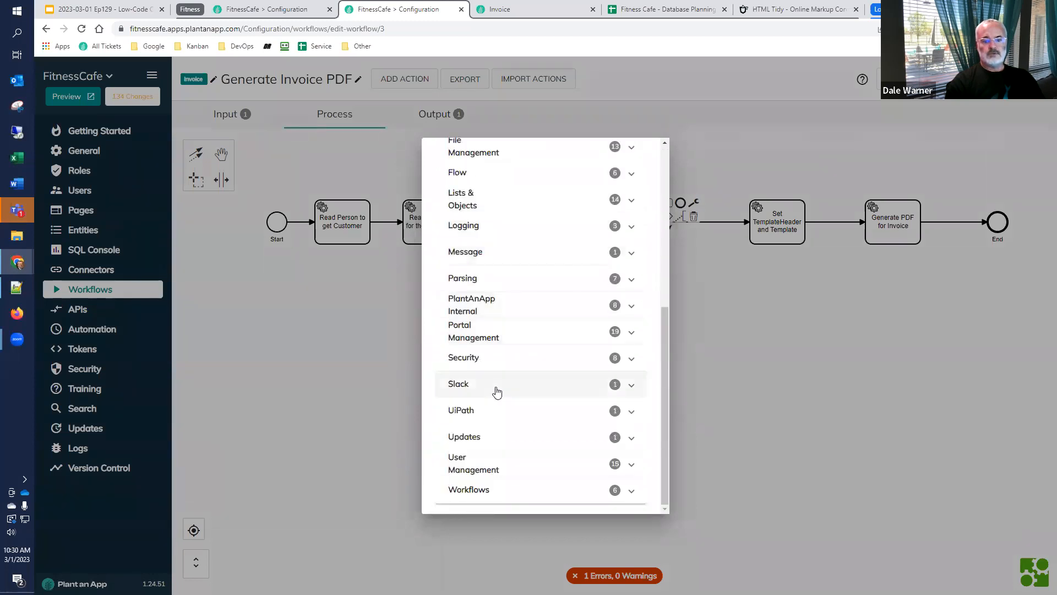
{"action": "scroll", "coordinate": [495, 340], "scroll_direction": "up", "scroll_amount": 3}
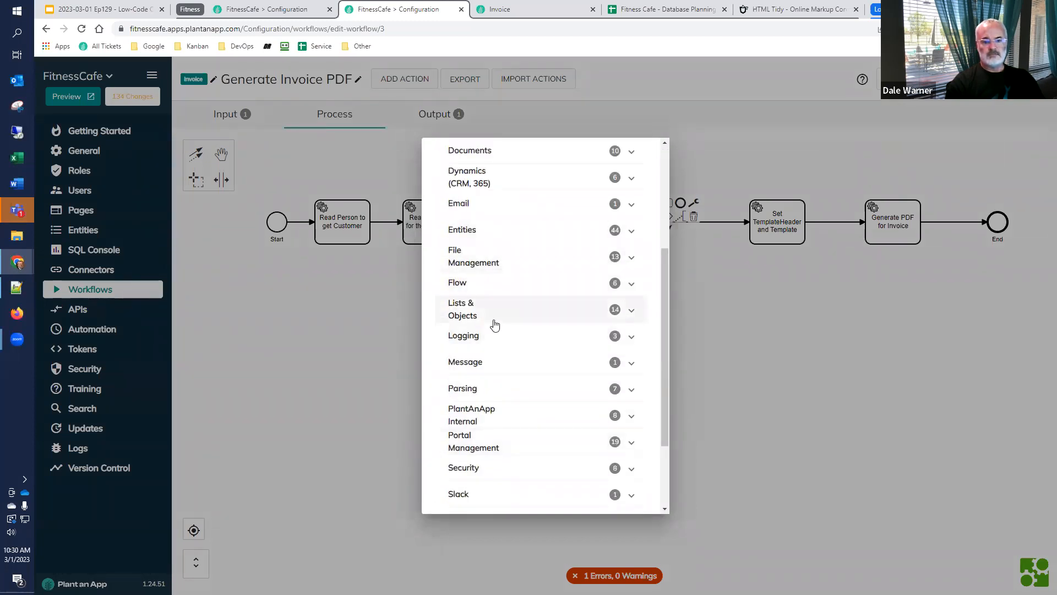
{"action": "scroll", "coordinate": [493, 330], "scroll_direction": "down", "scroll_amount": 1}
{"action": "scroll", "coordinate": [501, 198], "scroll_direction": "up", "scroll_amount": 4}
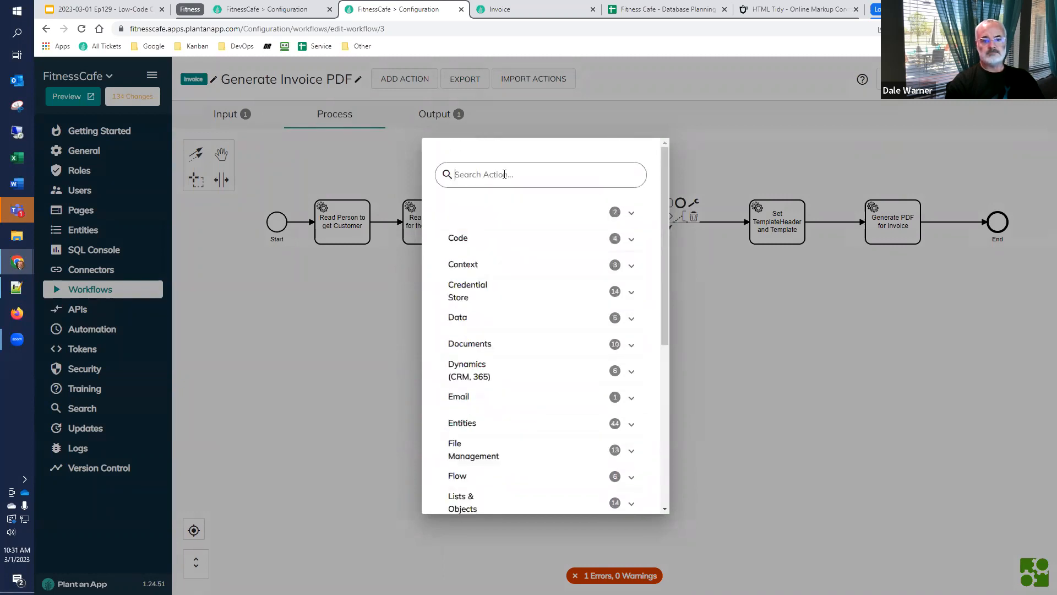
{"action": "left_click", "coordinate": [504, 174]}
{"action": "type", "text": "line i"}
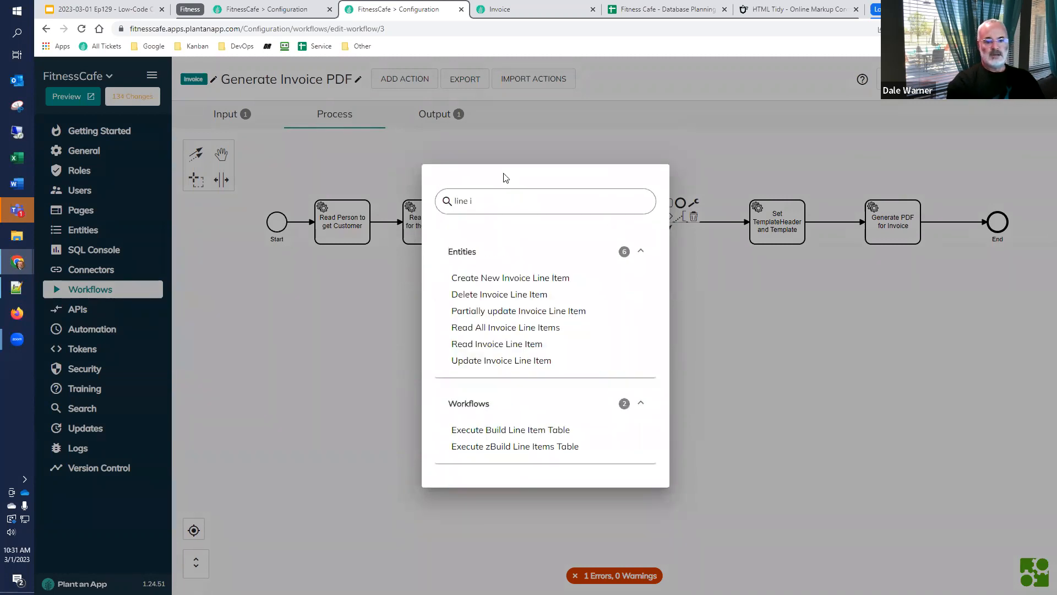
{"action": "left_click", "coordinate": [521, 430]}
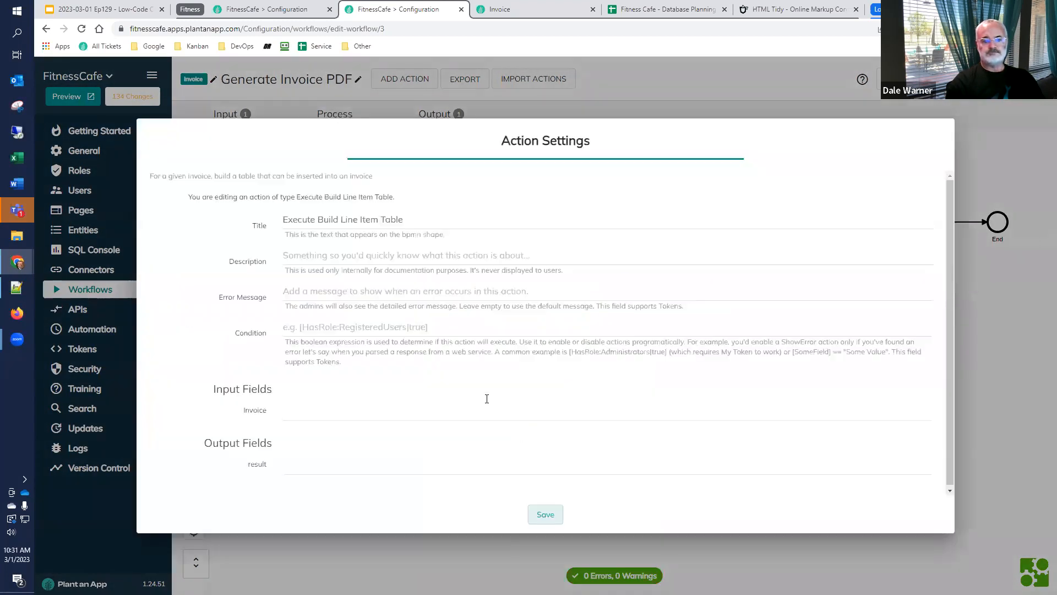
Set the action's Invoice input to [Invoice:Id] and its result output to LineItemTable, and save the action
{"action": "left_click", "coordinate": [347, 408]}
{"action": "type", "text": "[Invoice:Id"}
{"action": "left_click", "coordinate": [380, 460]}
{"action": "type", "text": "LineItemTable"}
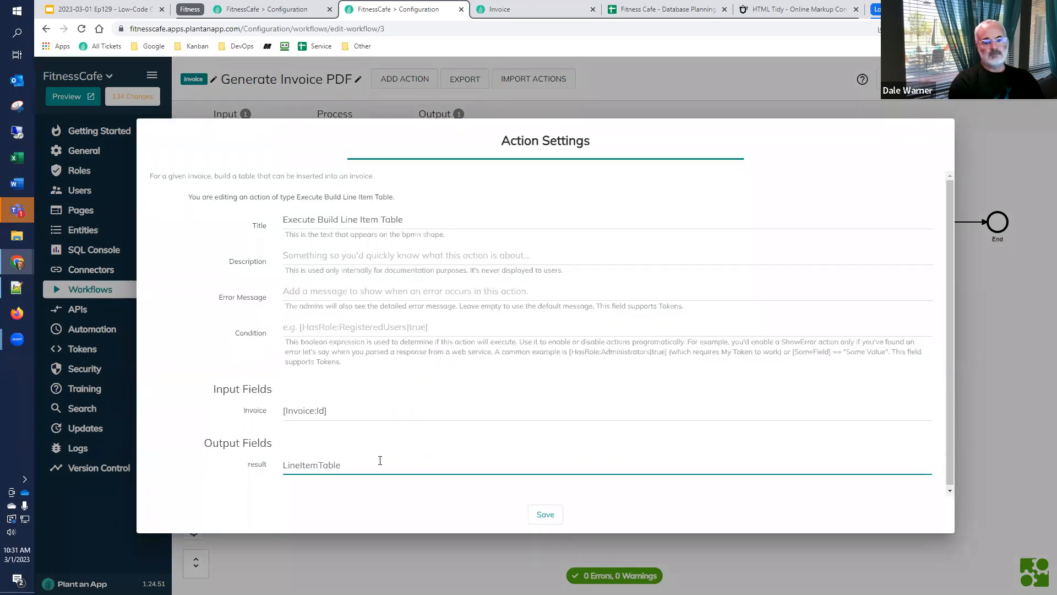
{"action": "key", "text": "ctrl+a"}
{"action": "key", "text": "super+c"}
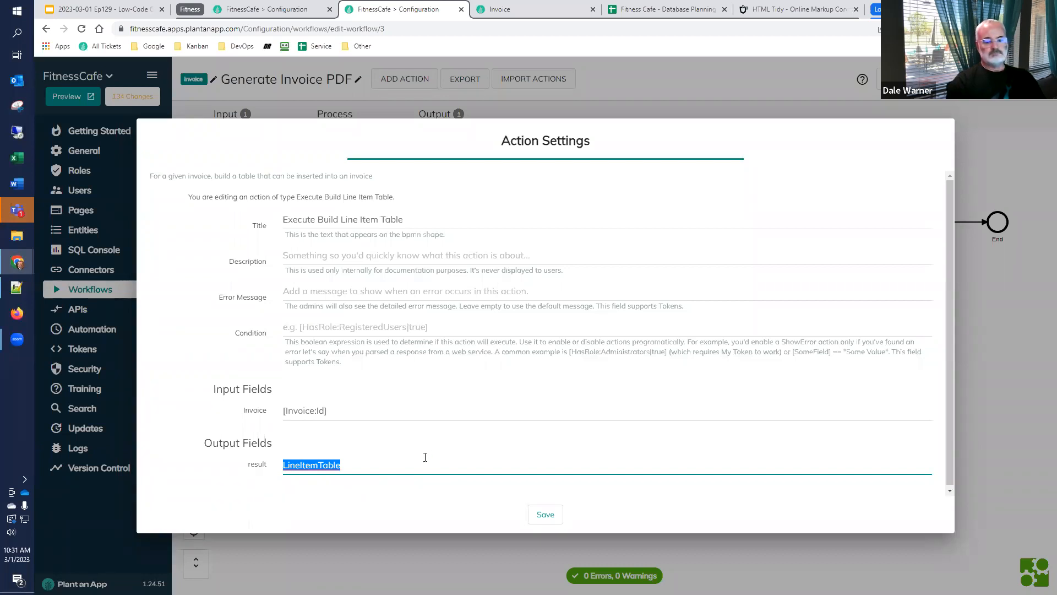
{"action": "left_click", "coordinate": [543, 514]}
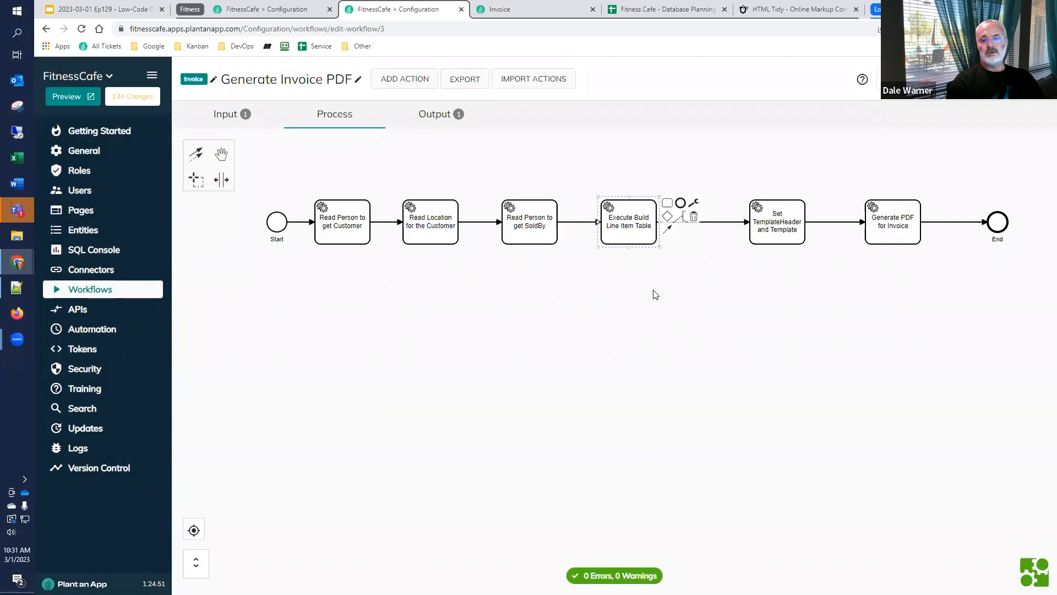
Copy the Template token's markup from the Set TemplateHeader and Template action and replace the source in HTML Tidy with it
{"action": "double_click", "coordinate": [768, 234]}
{"action": "double_click", "coordinate": [773, 231]}
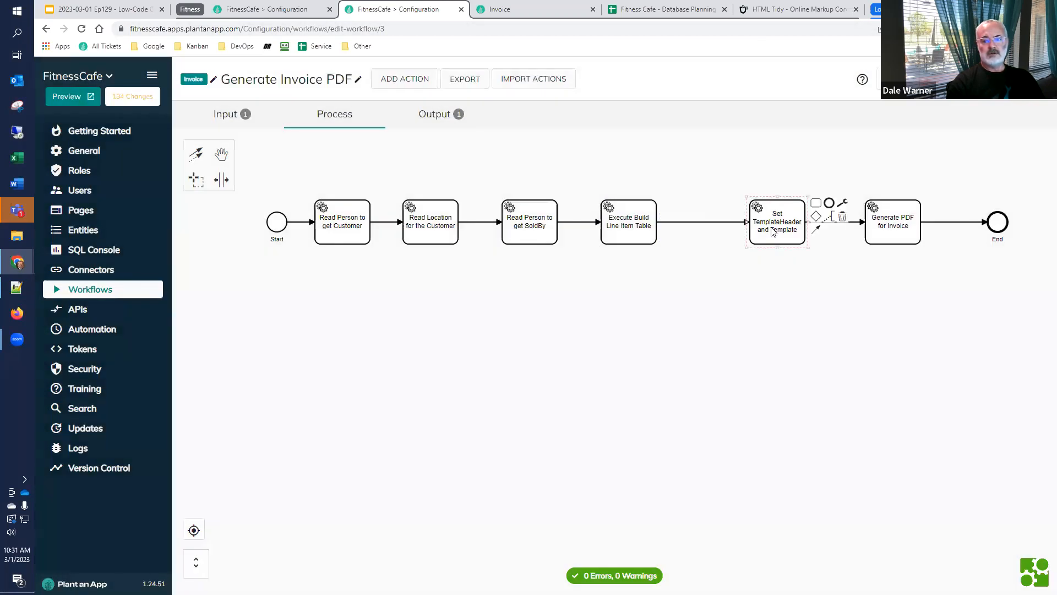
{"action": "scroll", "coordinate": [644, 356], "scroll_direction": "down", "scroll_amount": 1}
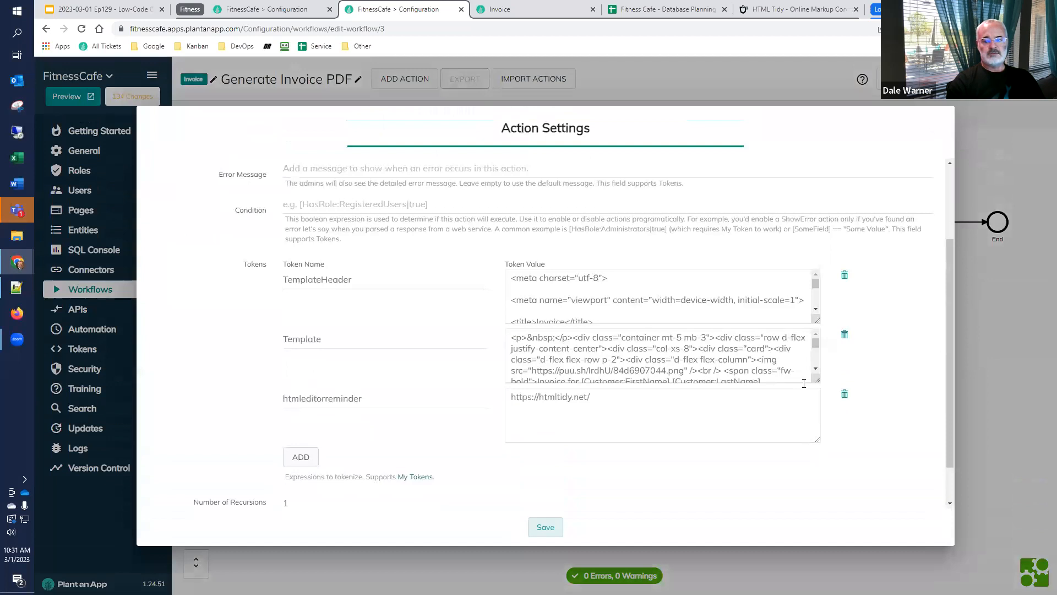
{"action": "left_click_drag", "start_coordinate": [817, 381], "coordinate": [828, 509]}
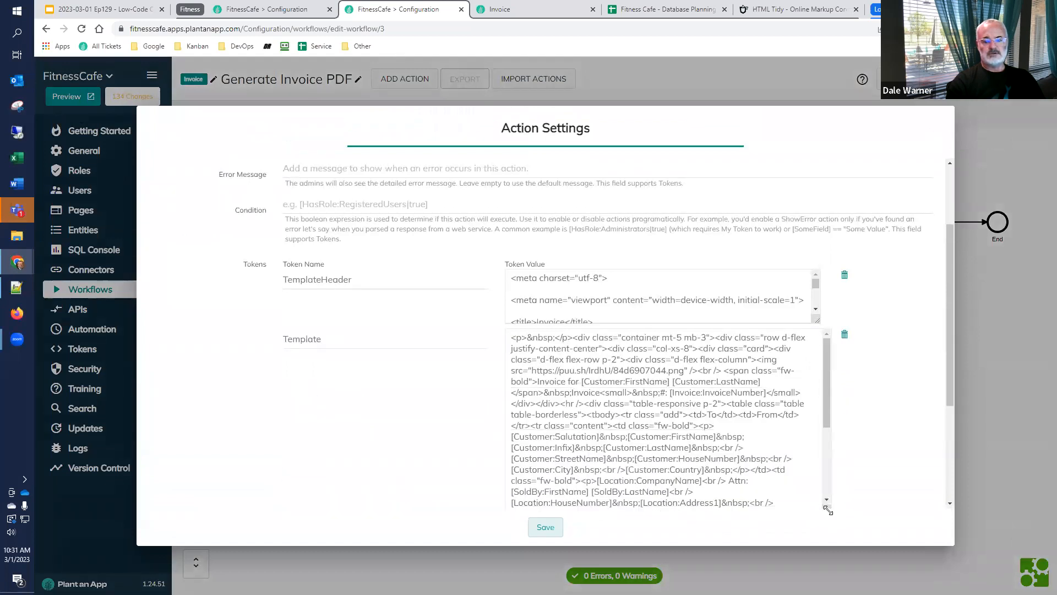
{"action": "left_click", "coordinate": [649, 394]}
{"action": "key", "text": "ctrl+a"}
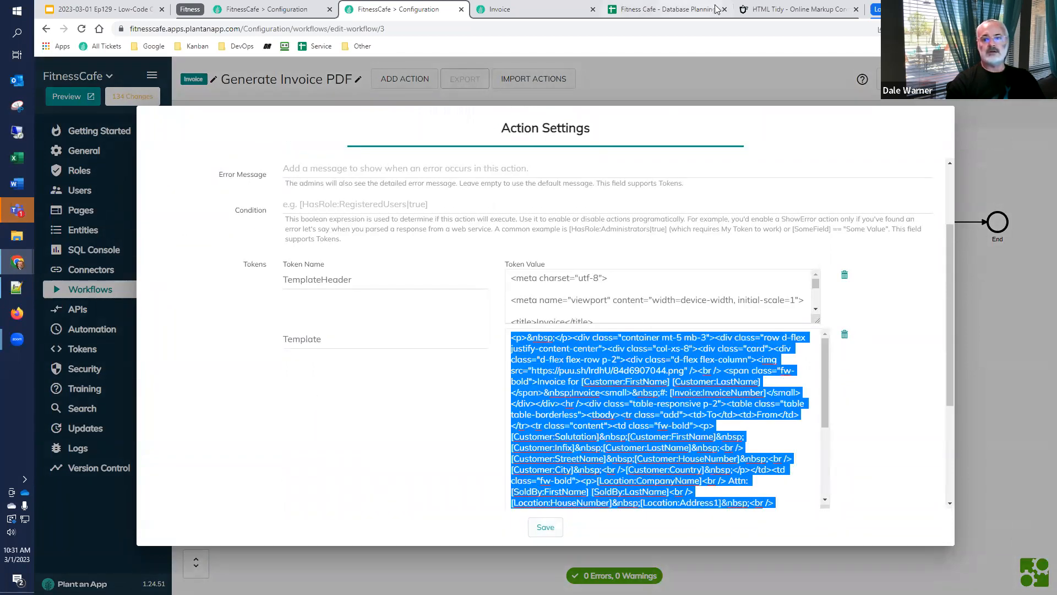
{"action": "left_click", "coordinate": [786, 10]}
{"action": "left_click", "coordinate": [711, 306]}
{"action": "key", "text": "ctrl+a"}
{"action": "key", "text": "ctrl+v"}
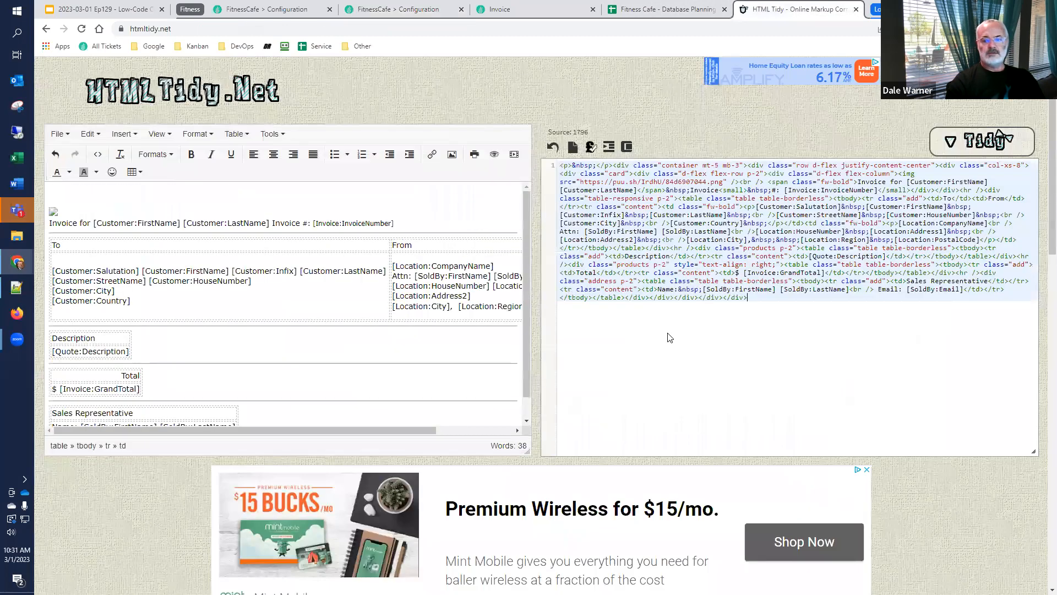
Replace the token in the Description table of the invoice template with [LineItemTable]
{"action": "scroll", "coordinate": [140, 386], "scroll_direction": "down", "scroll_amount": 1}
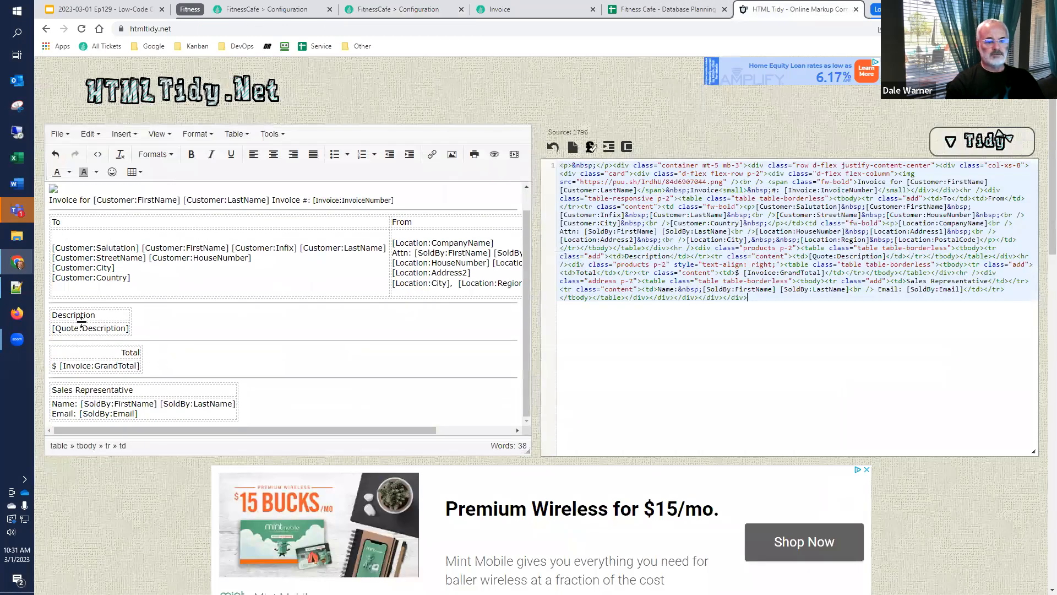
{"action": "left_click", "coordinate": [108, 322]}
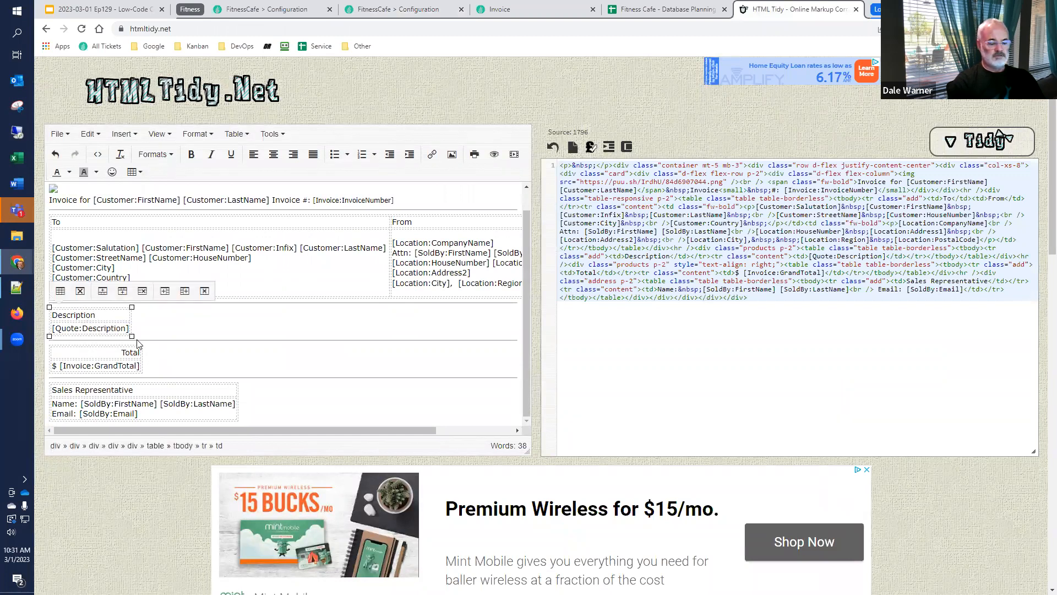
{"action": "key", "text": "shift+Home"}
{"action": "key", "text": "BackSpace"}
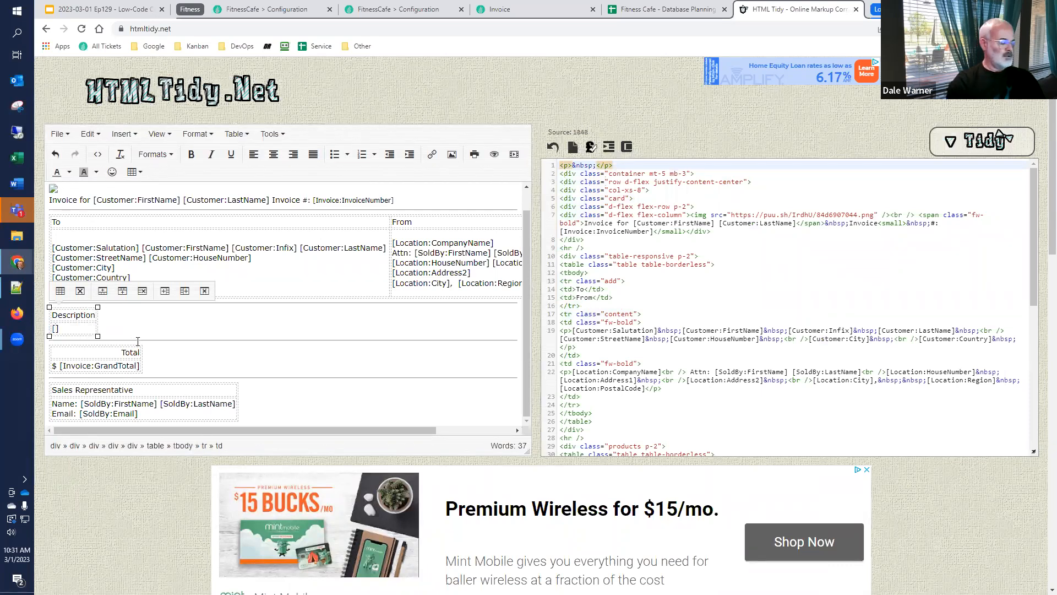
{"action": "key", "text": "super+v"}
{"action": "left_click", "coordinate": [121, 410]}
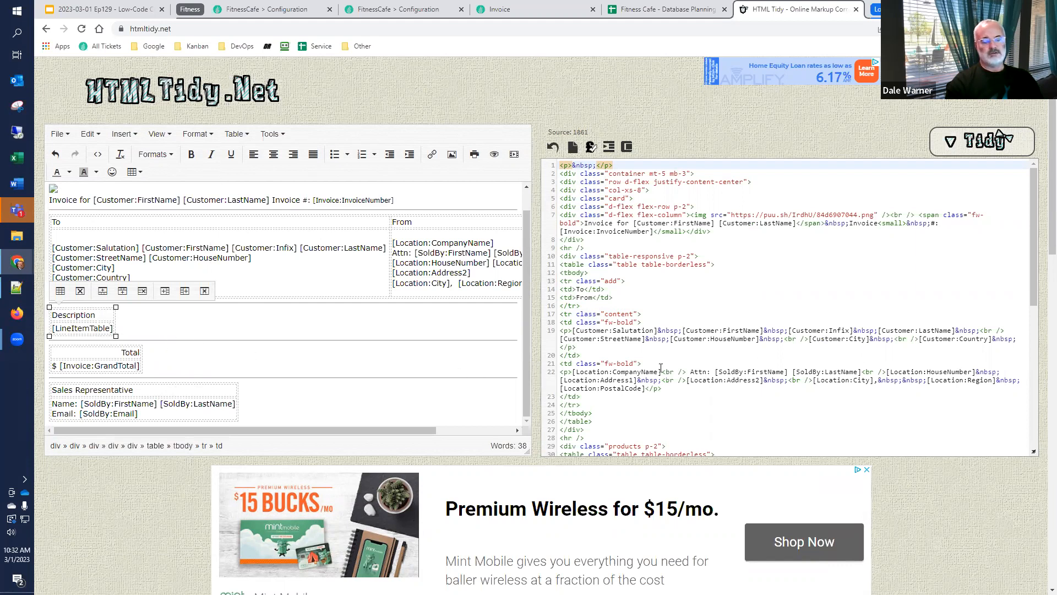
Copy the complete template markup from HTML Tidy over the Template token's value in Plant an App and save the action
{"action": "left_click", "coordinate": [673, 329]}
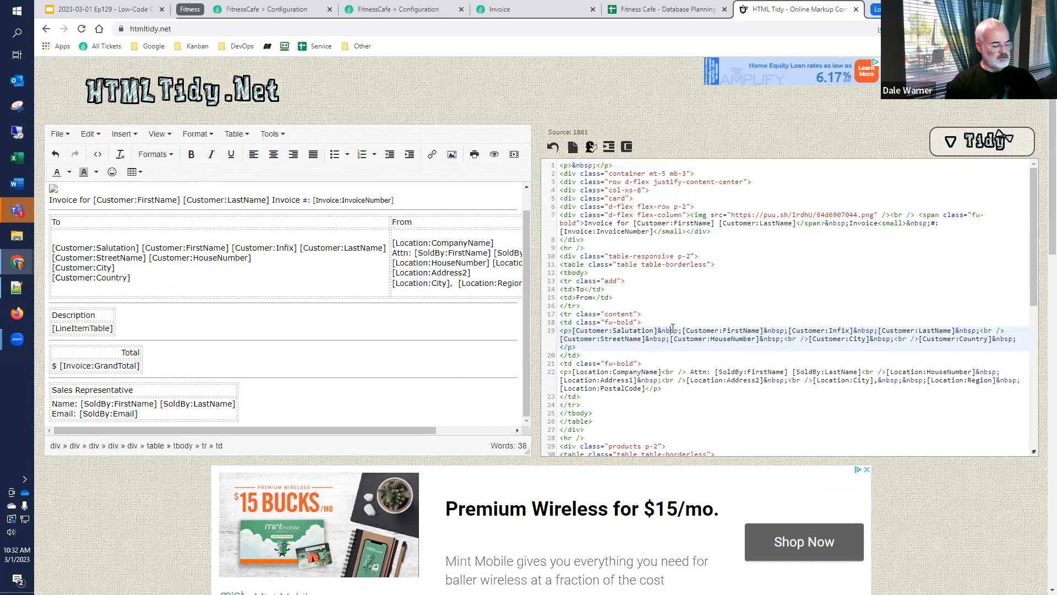
{"action": "key", "text": "ctrl+a"}
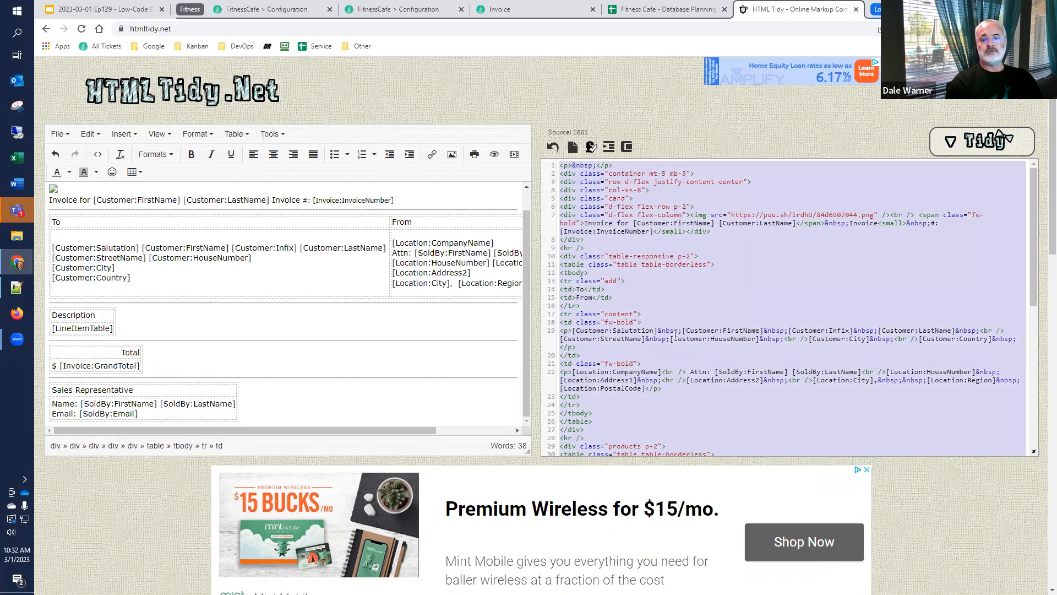
{"action": "left_click", "coordinate": [403, 10]}
{"action": "left_click", "coordinate": [651, 410]}
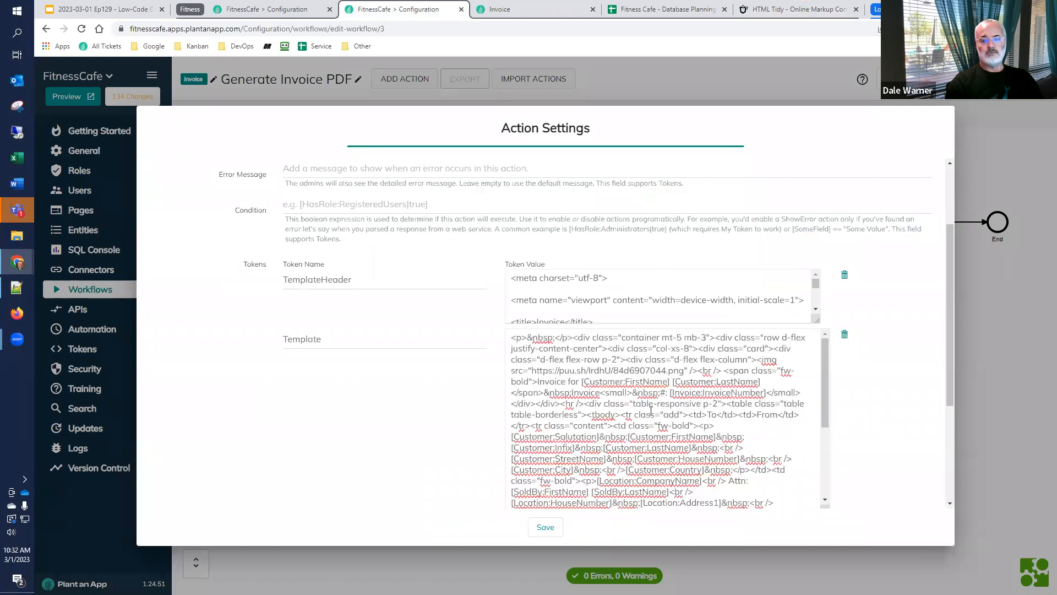
{"action": "key", "text": "ctrl+a"}
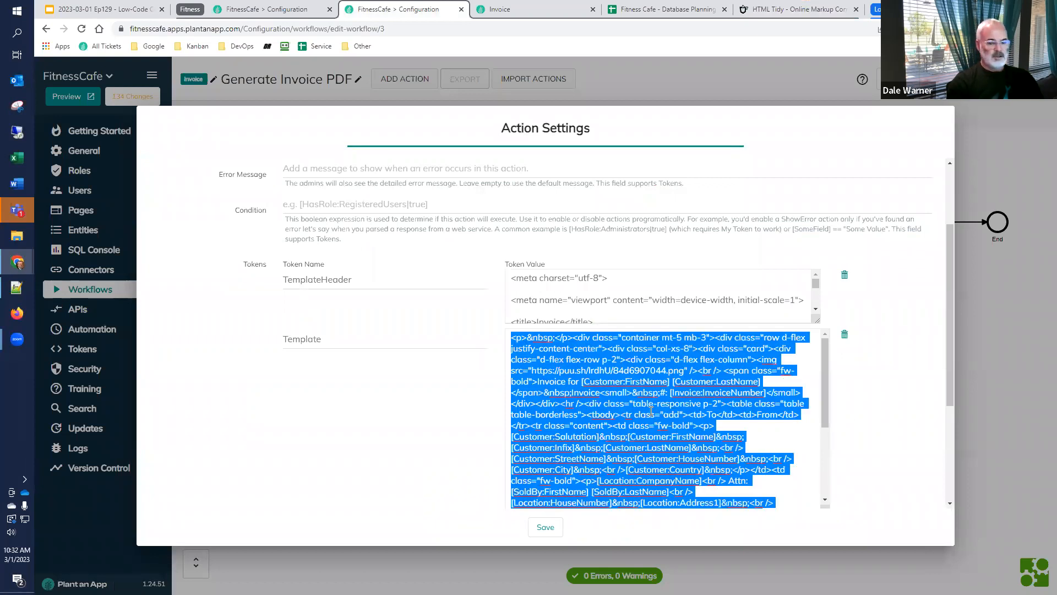
{"action": "key", "text": "ctrl+v"}
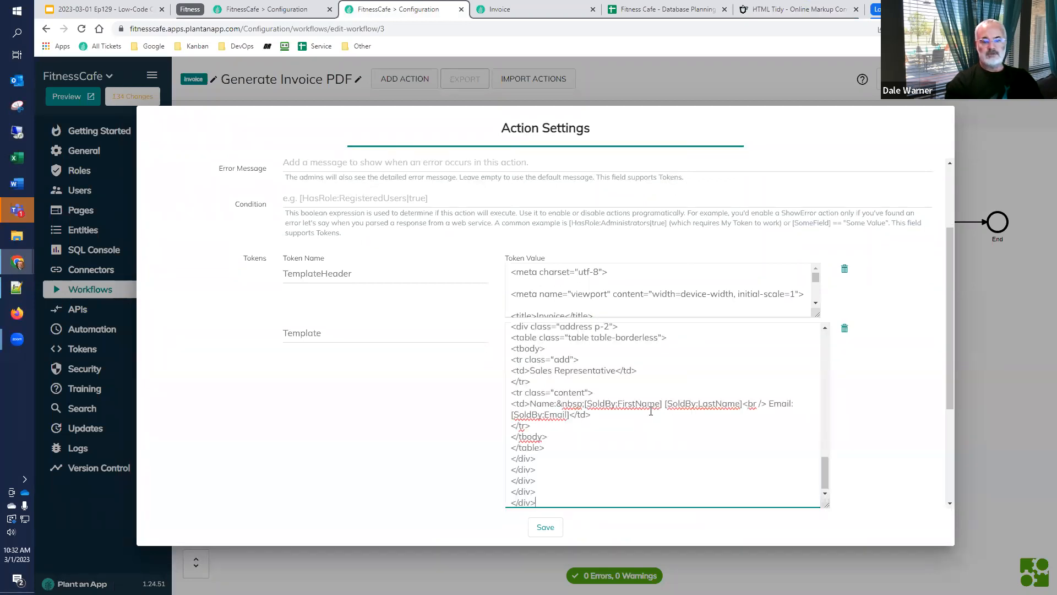
{"action": "left_click", "coordinate": [545, 527]}
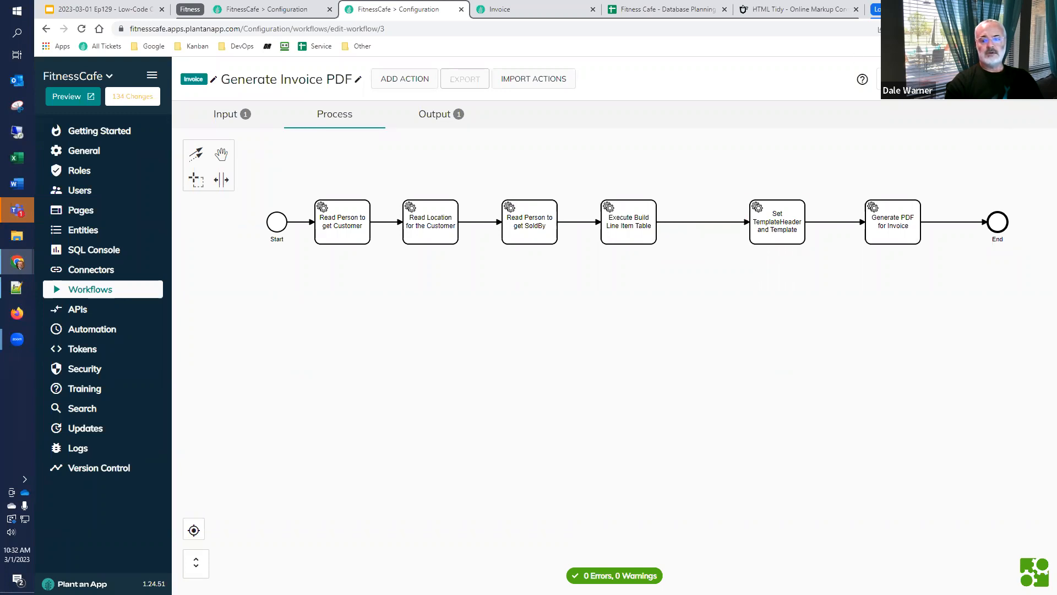
Test the Generate Invoice PDF workflow with Invoice record ID 2 and copy the PDFURL output value
{"action": "left_click", "coordinate": [958, 79]}
{"action": "left_click", "coordinate": [598, 325]}
{"action": "type", "text": "2"}
{"action": "left_click", "coordinate": [556, 380]}
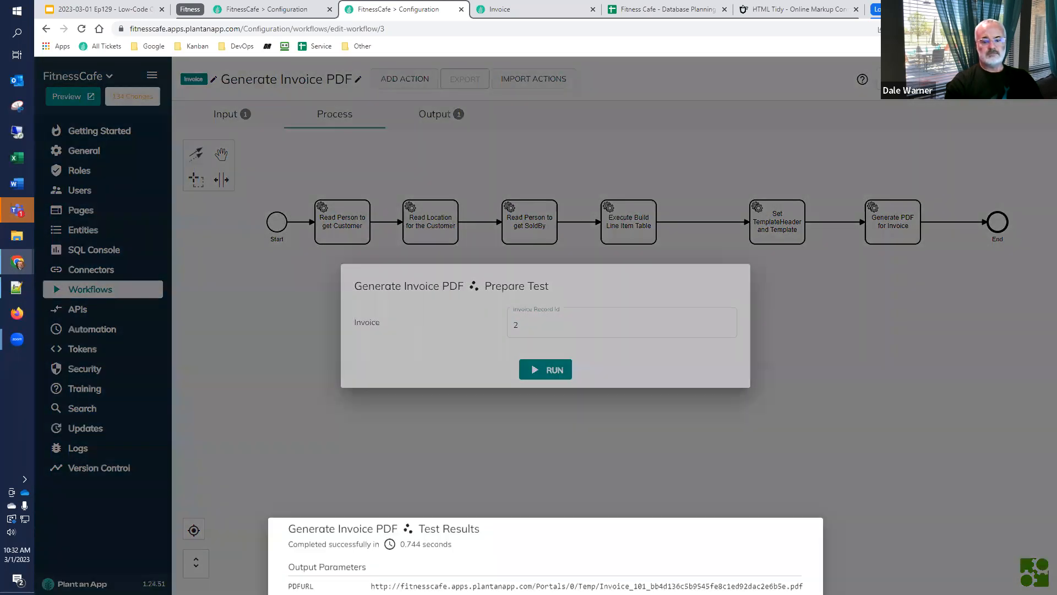
{"action": "left_click_drag", "start_coordinate": [804, 582], "coordinate": [370, 581]}
{"action": "key", "text": "ctrl+c"}
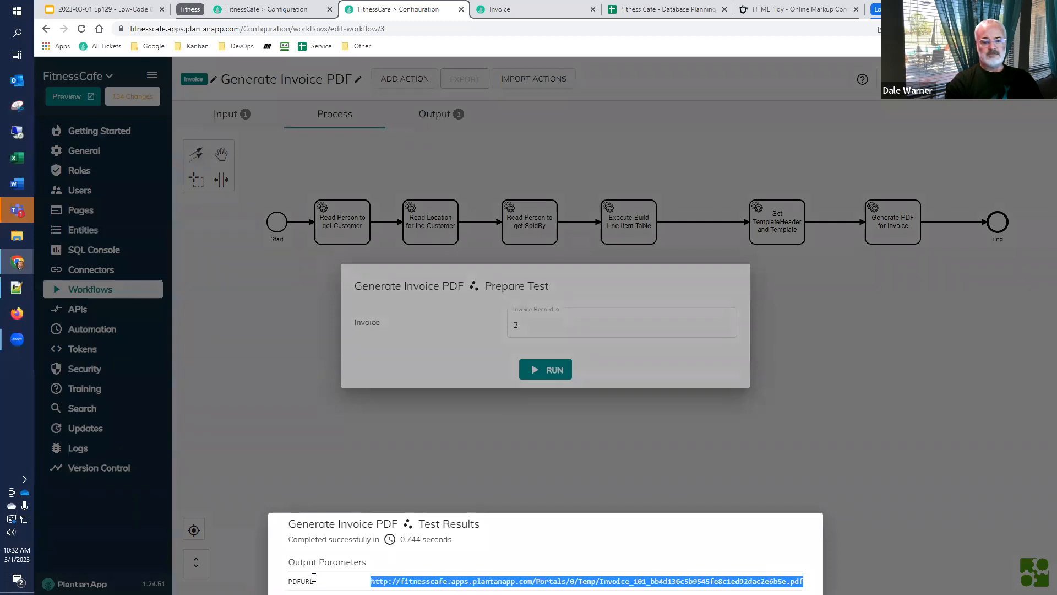
Load the copied PDF URL in the Invoice browser tab and examine the line item table in the invoice
{"action": "left_click", "coordinate": [507, 9]}
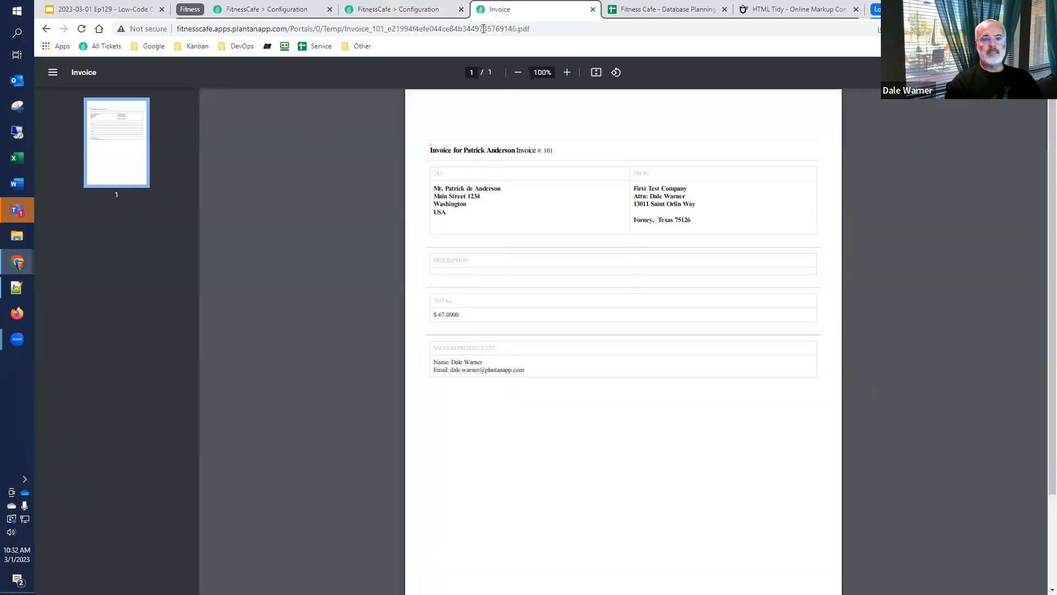
{"action": "left_click", "coordinate": [488, 29]}
{"action": "key", "text": "ctrl+v"}
{"action": "key", "text": "Return"}
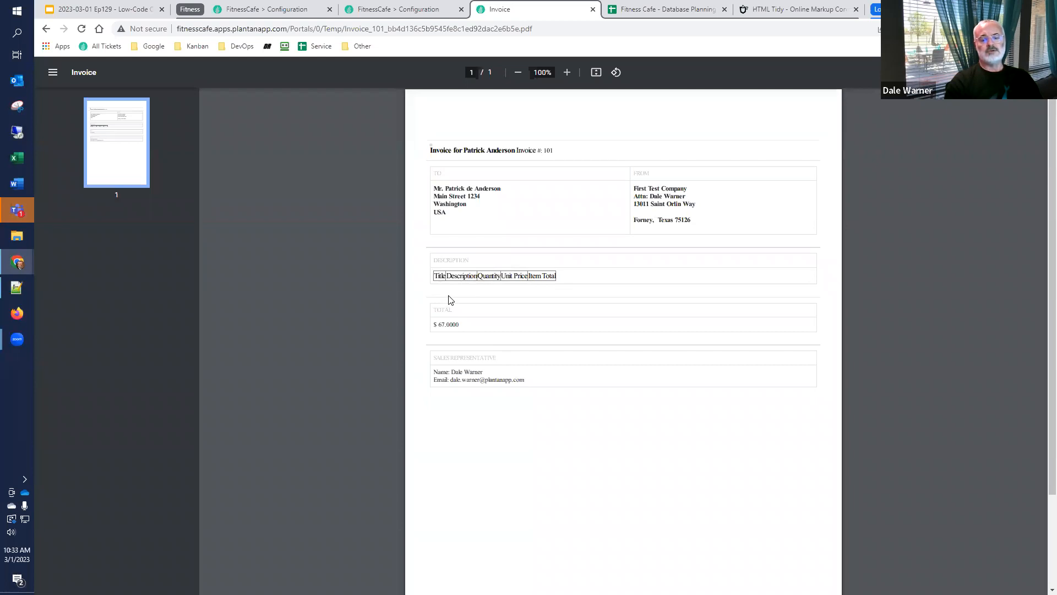
Open the Build Line Item Table workflow for editing and shift its End event away from the initialize result action to make room
{"action": "left_click", "coordinate": [297, 11]}
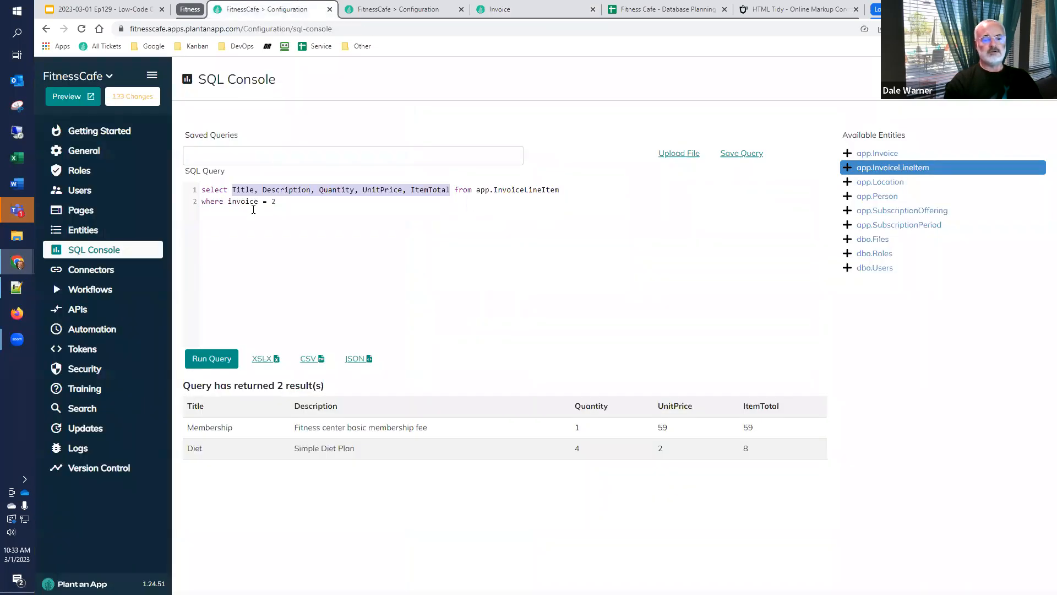
{"action": "left_click", "coordinate": [396, 9]}
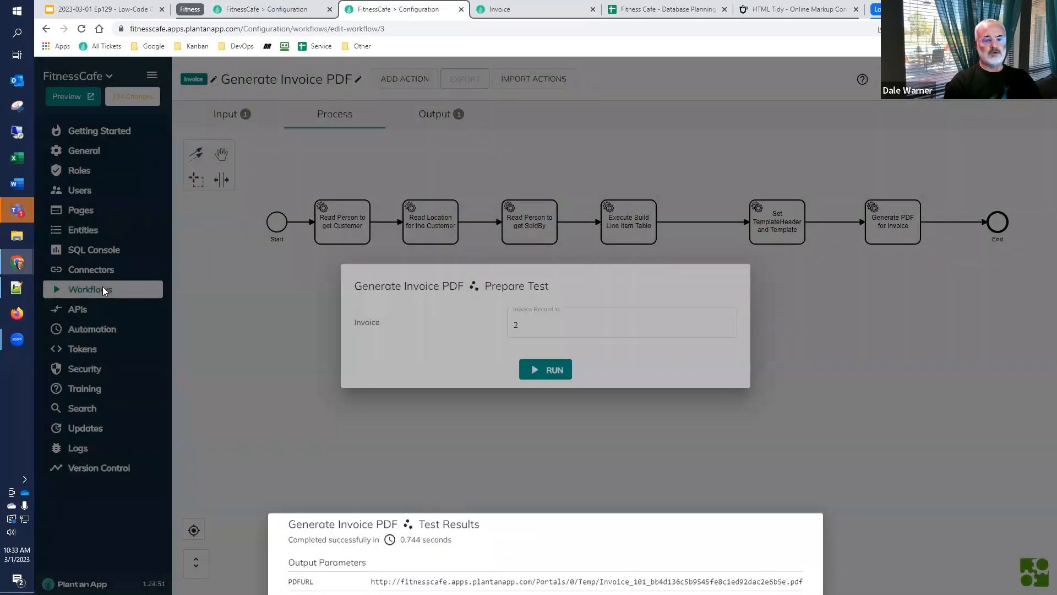
{"action": "left_click", "coordinate": [102, 287]}
{"action": "left_click", "coordinate": [138, 289]}
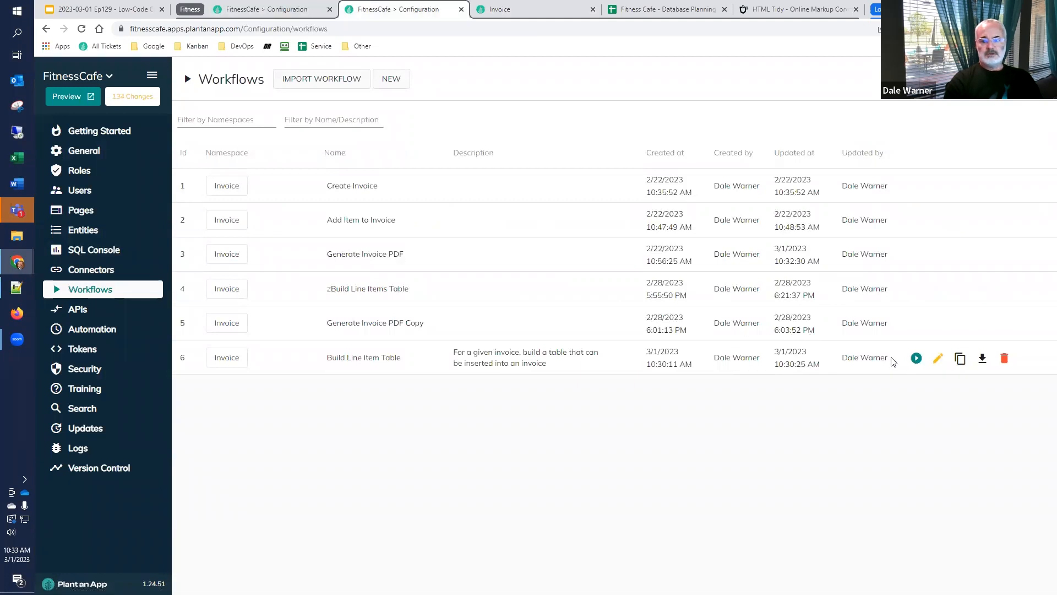
{"action": "left_click", "coordinate": [938, 358]}
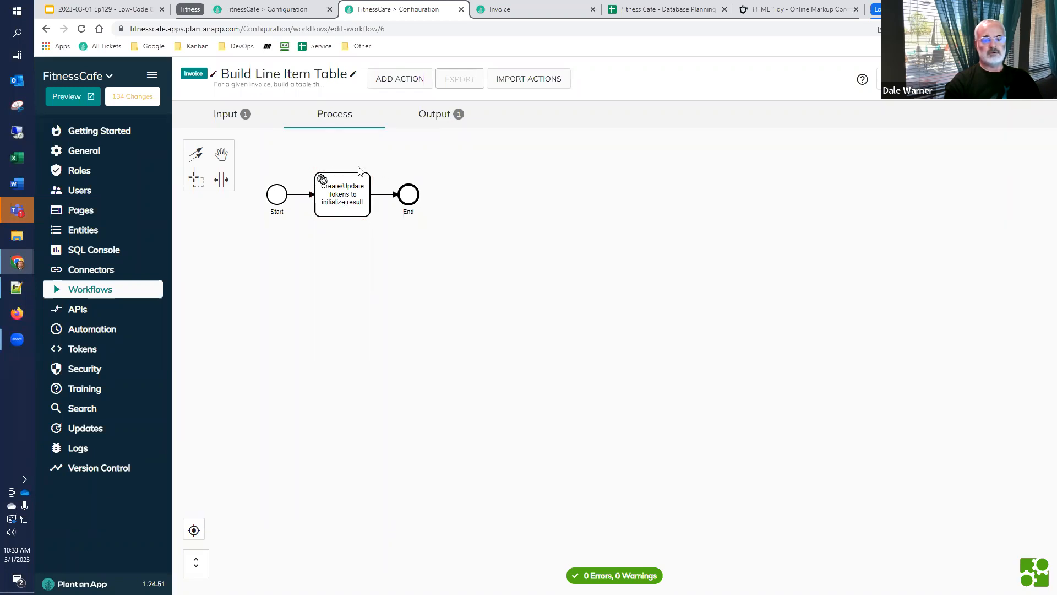
{"action": "left_click", "coordinate": [221, 179]}
{"action": "left_click_drag", "start_coordinate": [374, 162], "coordinate": [798, 178]}
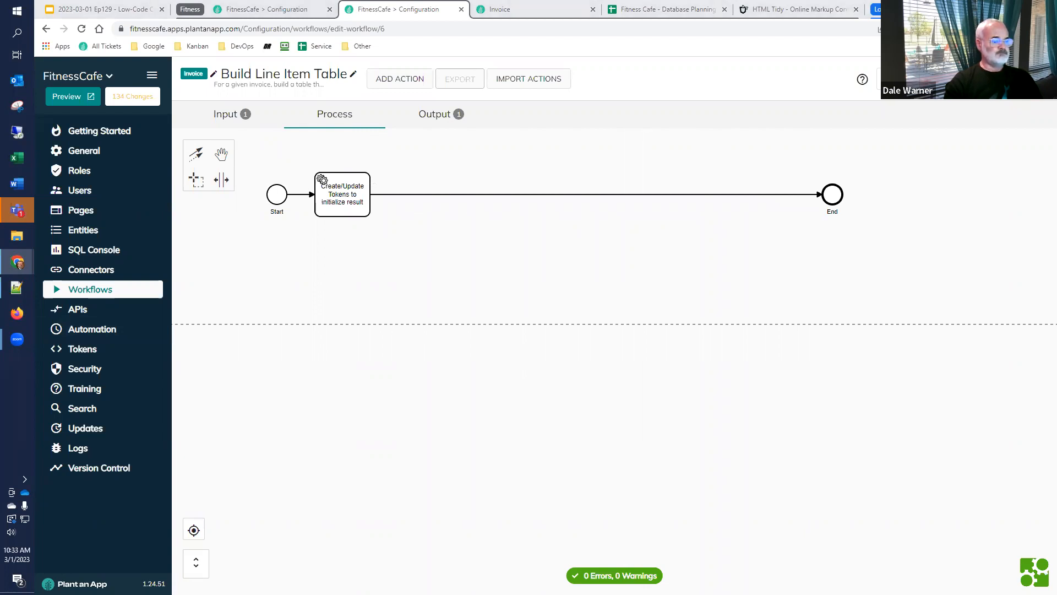
Cut the closing </tbody> and </table> tags from the result token's value in the initialize result action and save it
{"action": "left_click", "coordinate": [337, 207]}
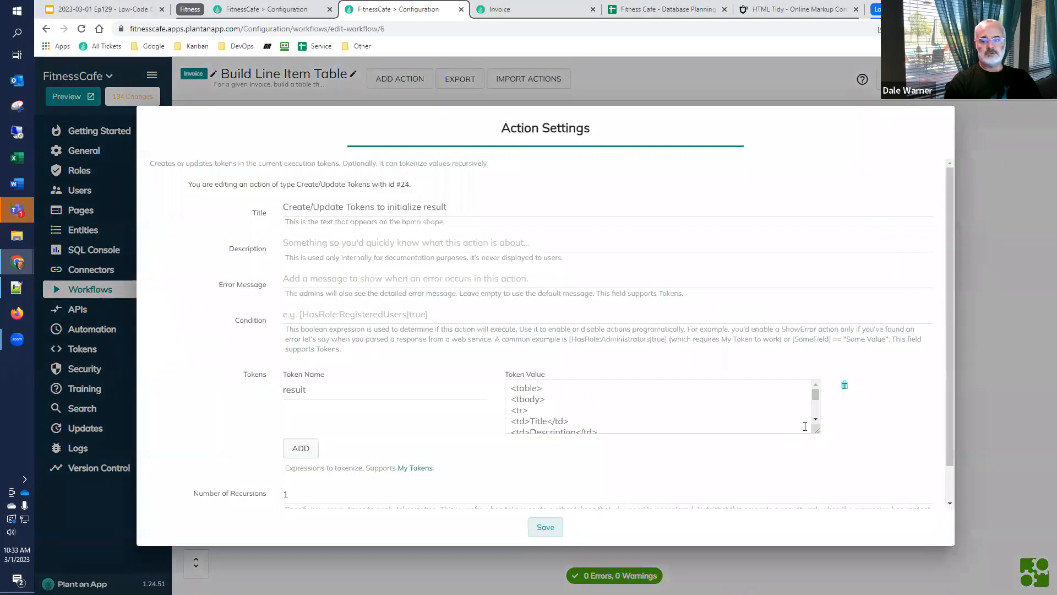
{"action": "left_click_drag", "start_coordinate": [810, 433], "coordinate": [838, 521]}
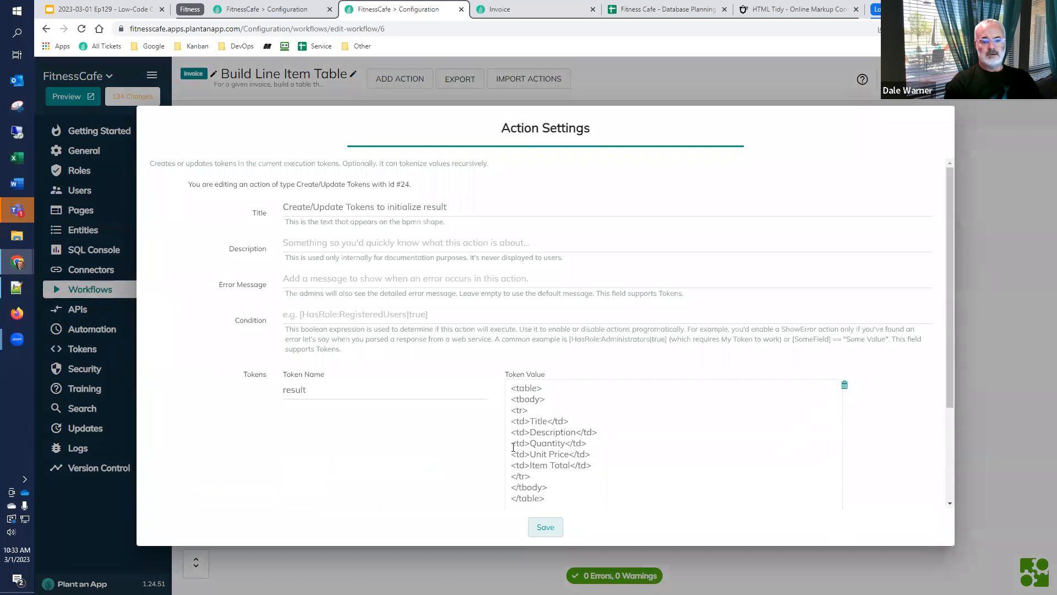
{"action": "left_click_drag", "start_coordinate": [528, 475], "coordinate": [503, 412]}
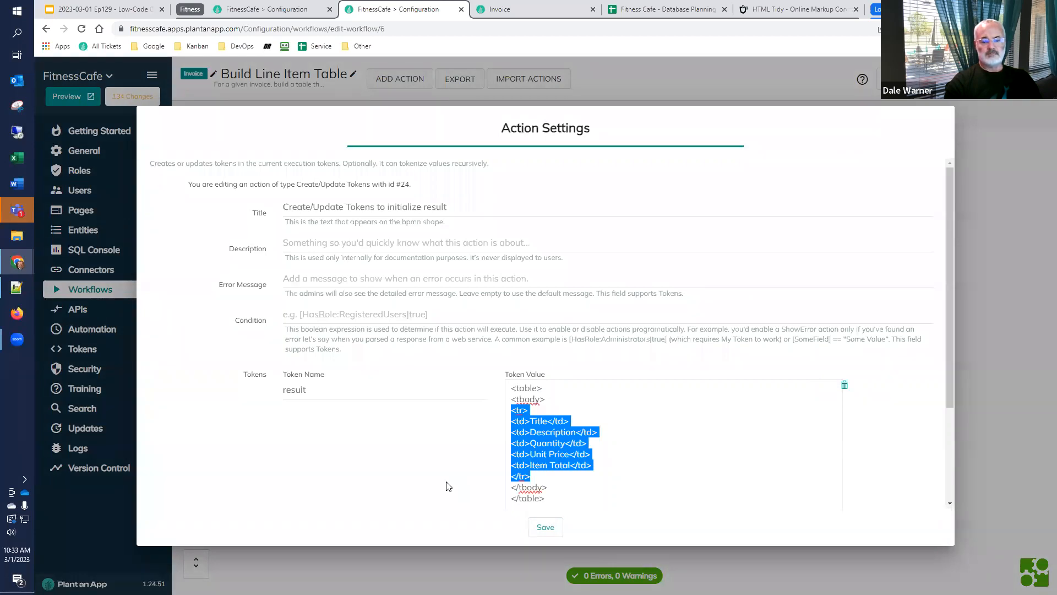
{"action": "left_click", "coordinate": [544, 477]}
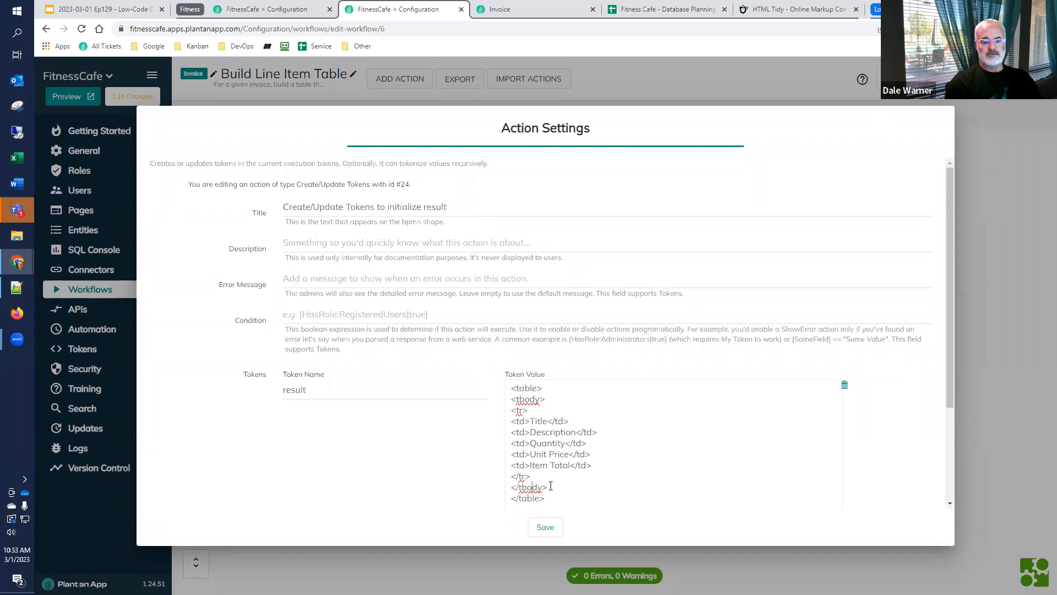
{"action": "key", "text": "ctrl+shift+End"}
{"action": "key", "text": "ctrl+c"}
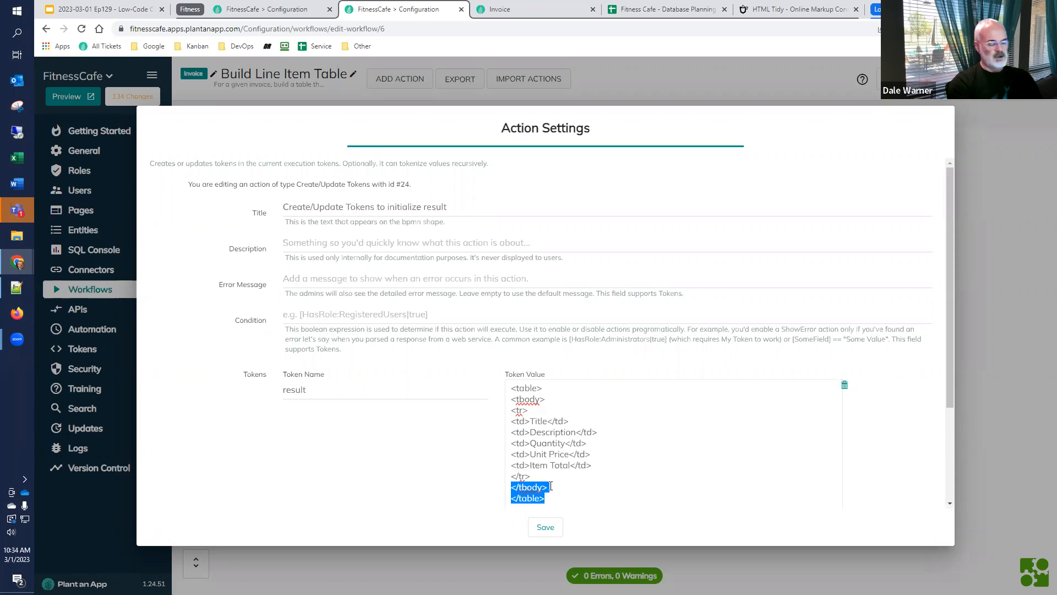
{"action": "key", "text": "Delete"}
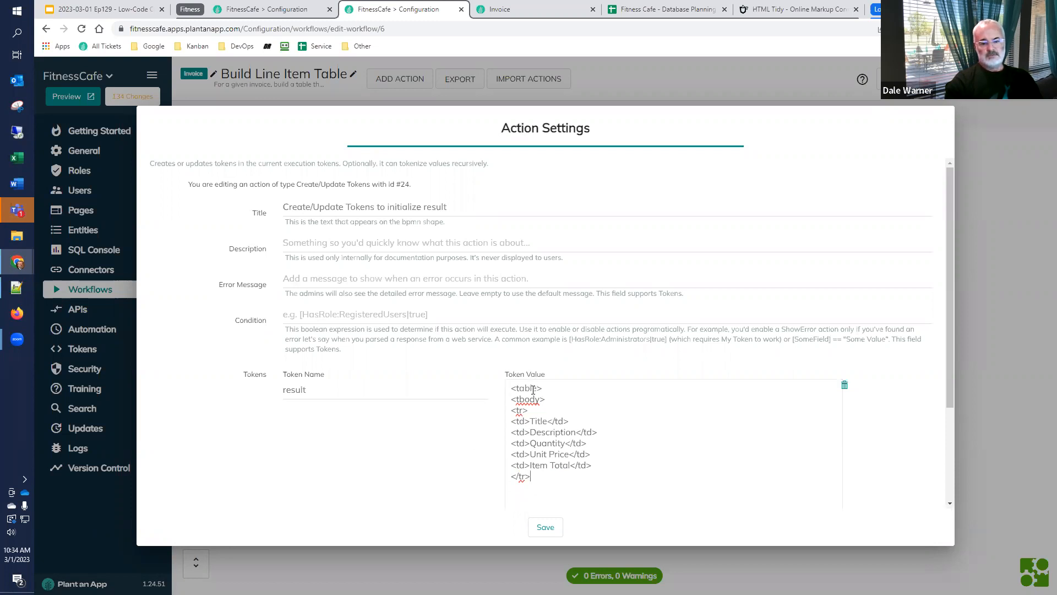
{"action": "left_click", "coordinate": [546, 527]}
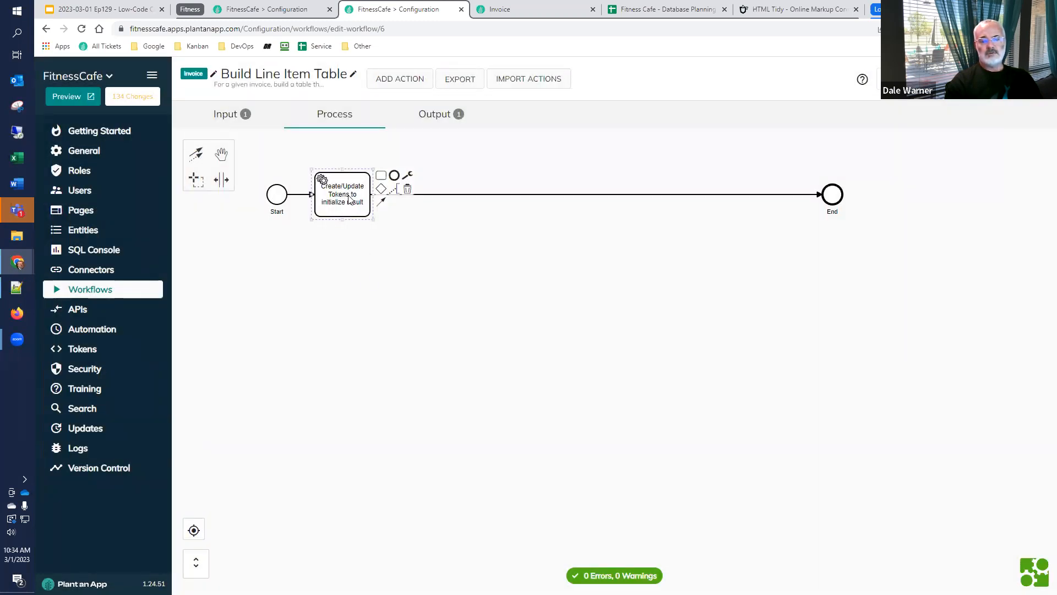
Add a Create/Update Tokens action directly after the initialize result action
{"action": "left_click", "coordinate": [380, 177]}
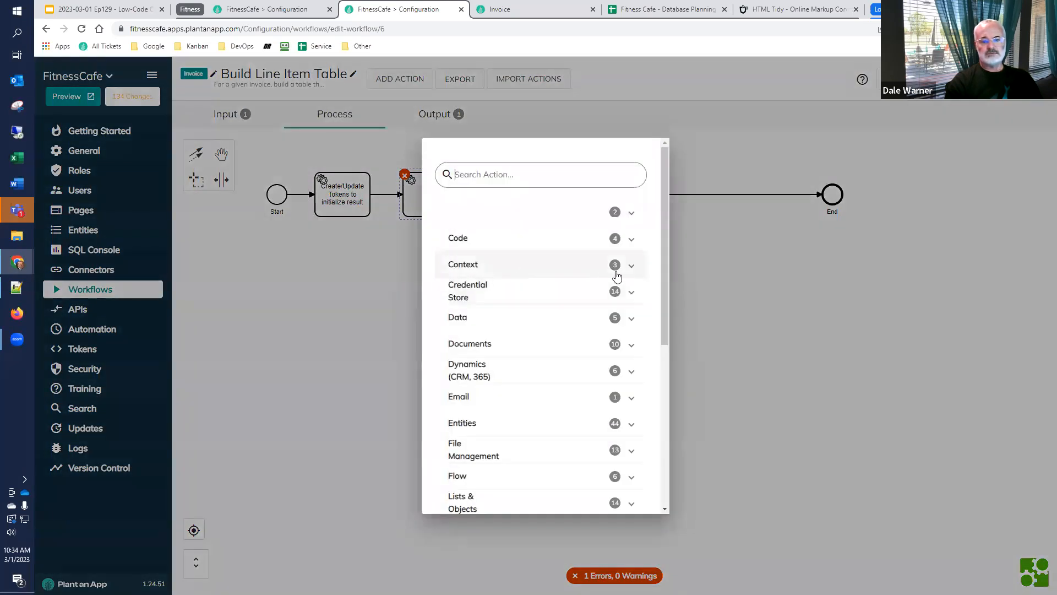
{"action": "left_click", "coordinate": [630, 266]}
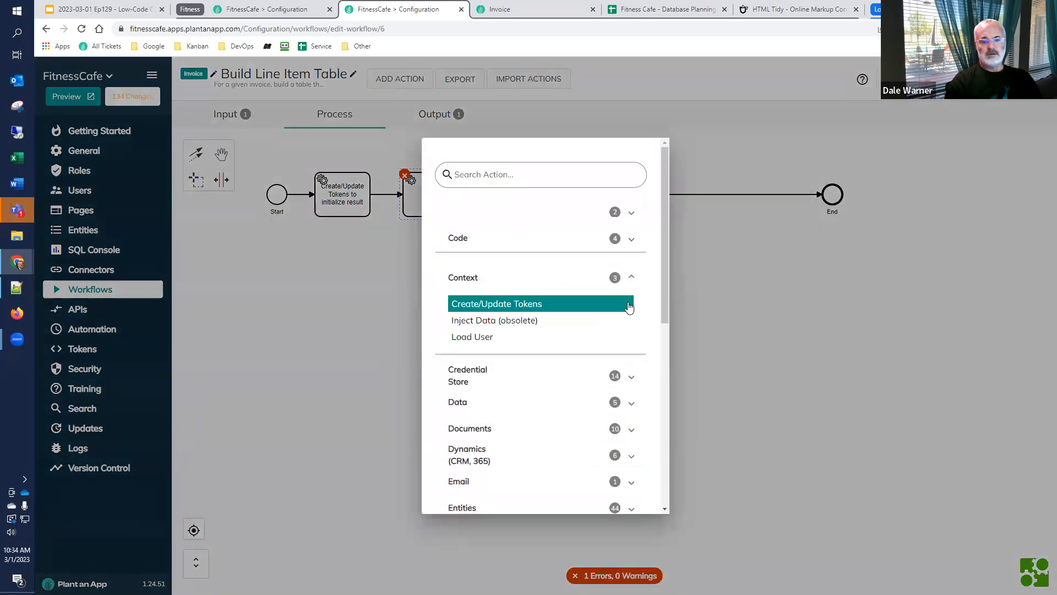
{"action": "left_click", "coordinate": [629, 306]}
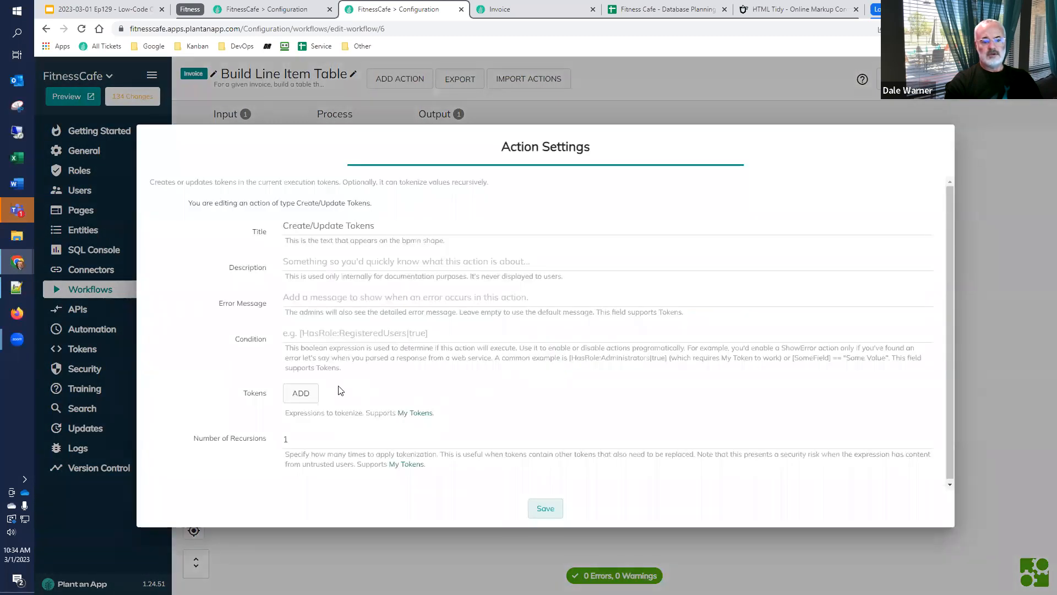
Add a token named result with the value [result] followed by the cut </tbody> and </table> tags, and save the action
{"action": "left_click", "coordinate": [301, 393]}
{"action": "left_click", "coordinate": [330, 387]}
{"action": "type", "text": "result"}
{"action": "key", "text": "Tab"}
{"action": "type", "text": "["}
{"action": "type", "text": "s"}
{"action": "type", "text": "esul"}
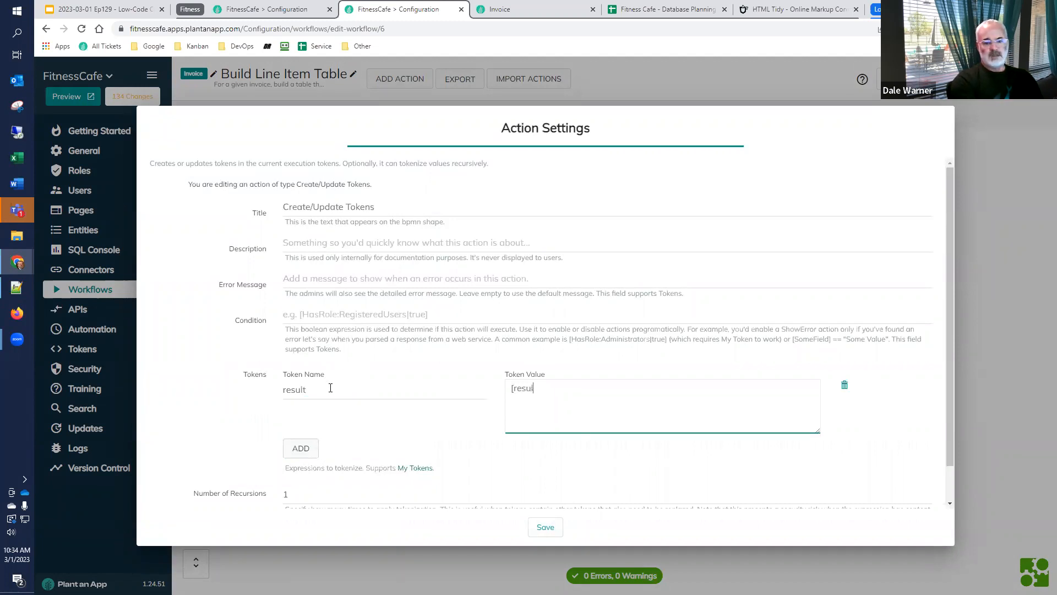
{"action": "type", "text": "t]"}
{"action": "key", "text": "ctrl+v"}
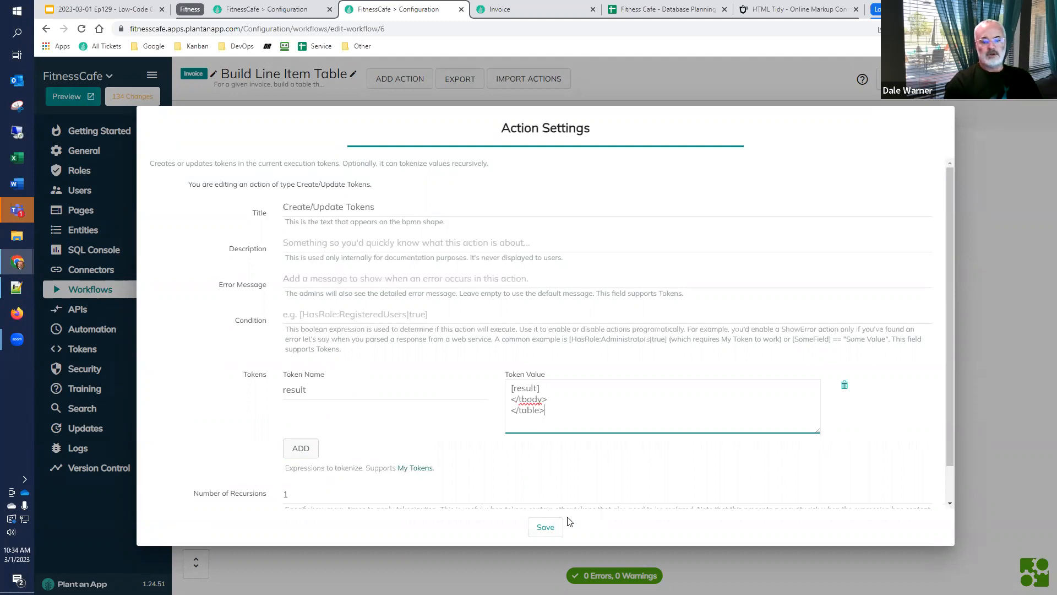
{"action": "left_click", "coordinate": [546, 527]}
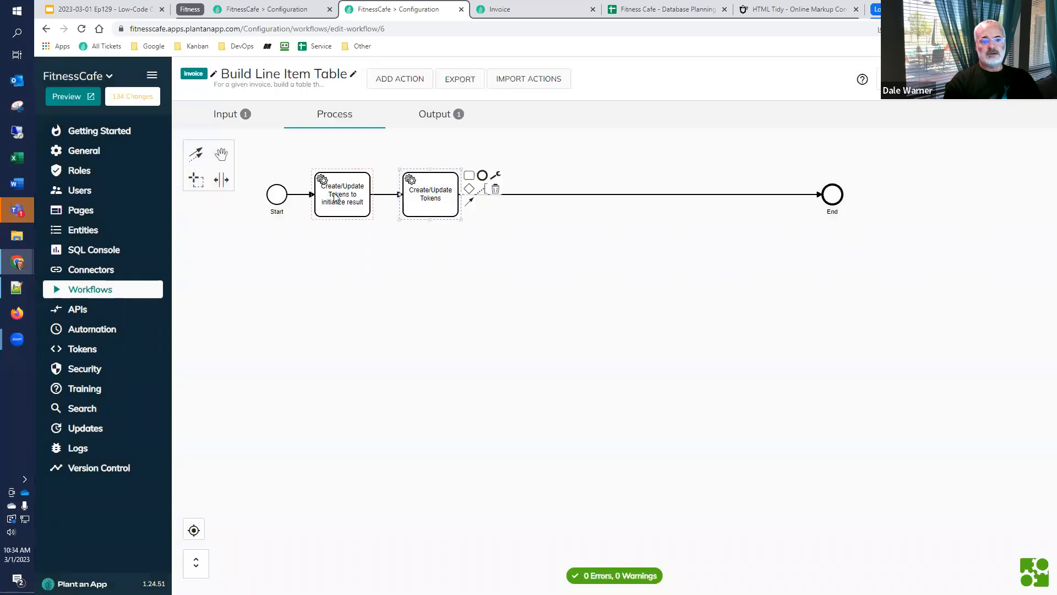
Retitle the second Create/Update Tokens action "Finalize the result", save it, and shift it away from the initialize result action to make room
{"action": "double_click", "coordinate": [319, 204]}
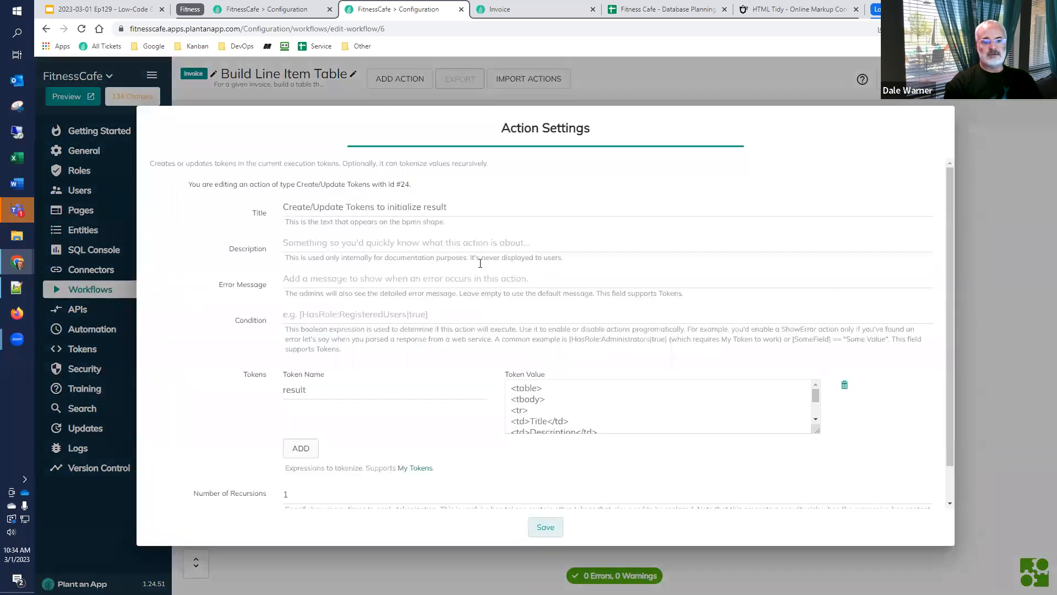
{"action": "key", "text": "Escape"}
{"action": "double_click", "coordinate": [442, 200]}
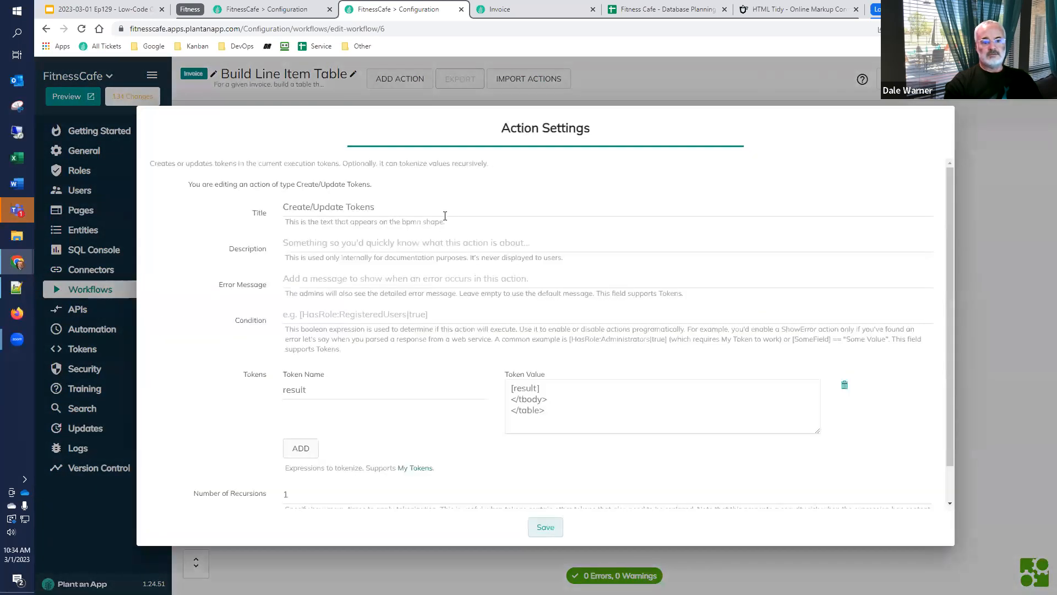
{"action": "left_click", "coordinate": [434, 207]}
{"action": "key", "text": "ctrl+shift+Left"}
{"action": "key", "text": "ctrl+shift+Left"}
{"action": "key", "text": "ctrl+shift+Left"}
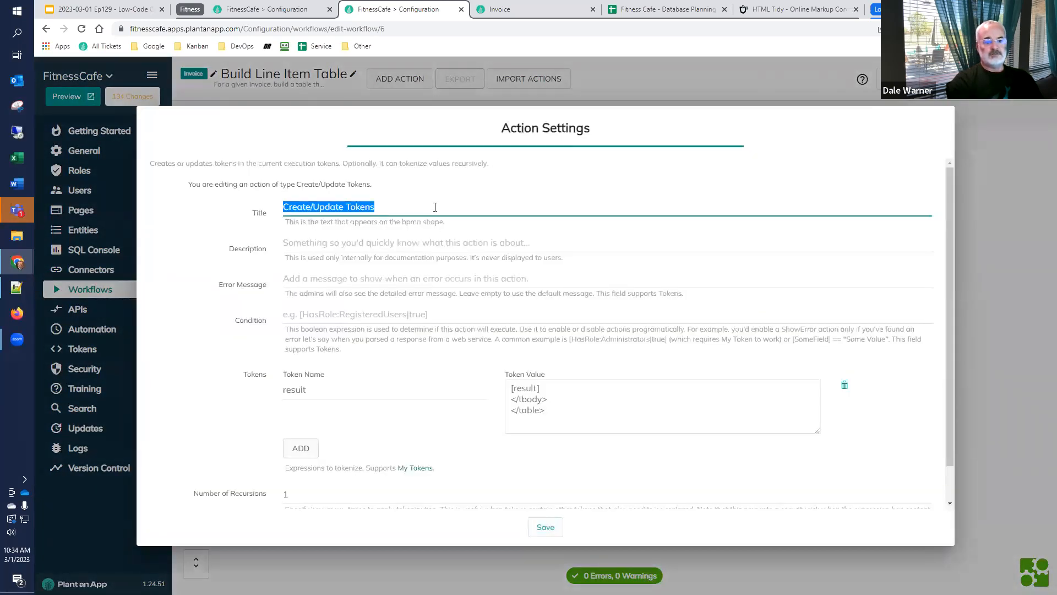
{"action": "type", "text": "Finalize the result"}
{"action": "left_click", "coordinate": [542, 524]}
{"action": "left_click", "coordinate": [228, 188]}
{"action": "left_click_drag", "start_coordinate": [373, 146], "coordinate": [708, 151]}
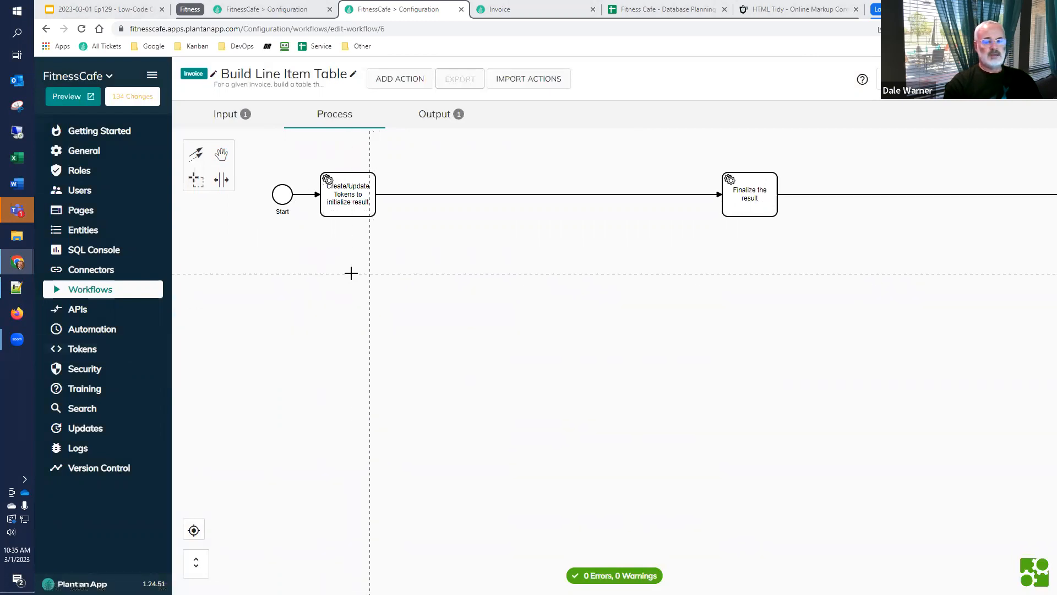
Copy the complete InvoiceLineItem query from the SQL Console
{"action": "left_click", "coordinate": [278, 11]}
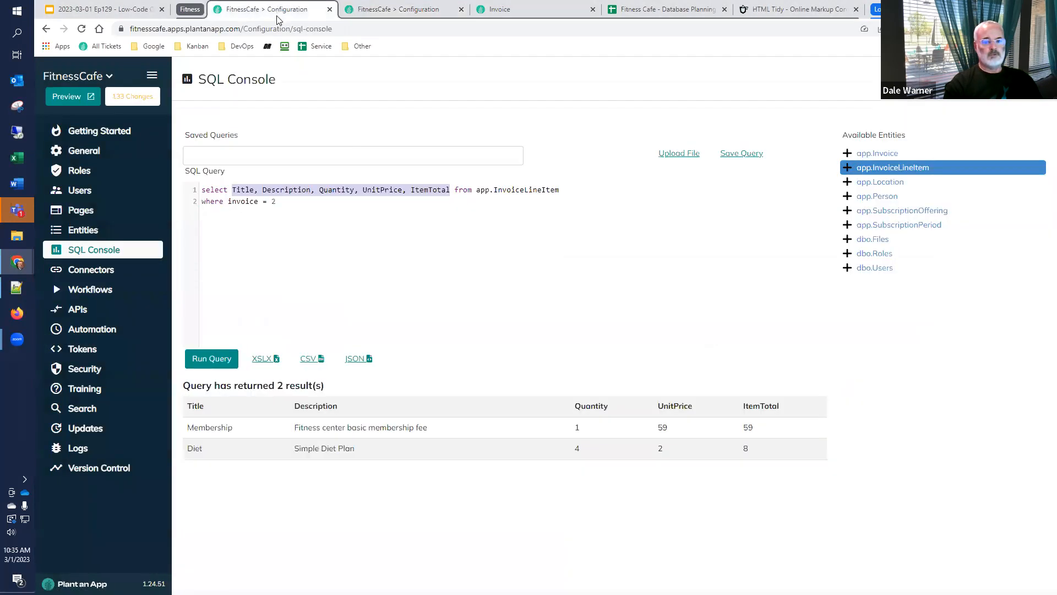
{"action": "left_click", "coordinate": [313, 217]}
{"action": "key", "text": "ctrl+a"}
{"action": "key", "text": "ctrl+c"}
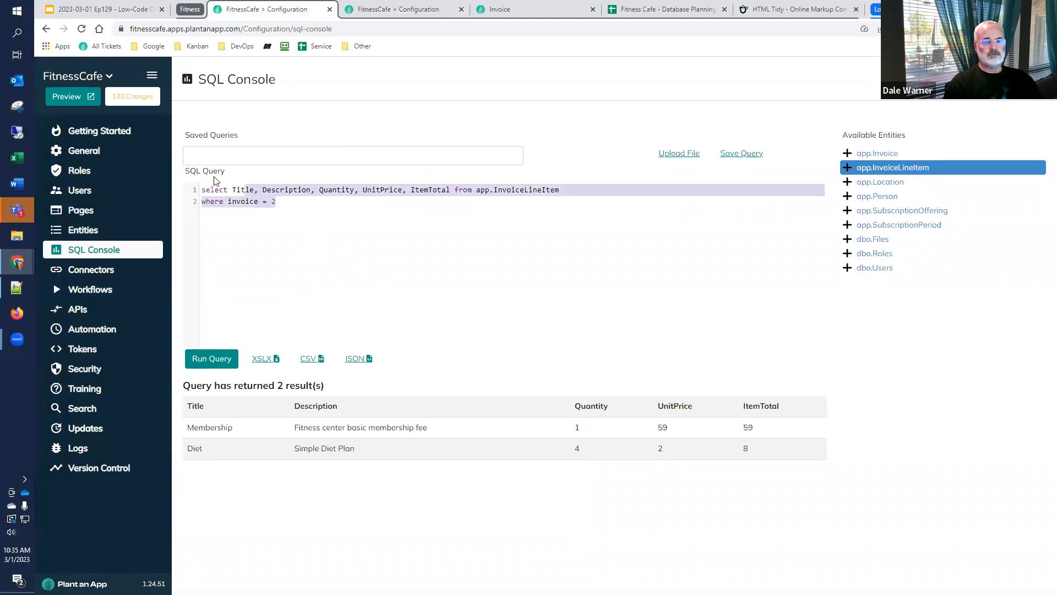
Add a Create List from SQL action after the initialize result action and paste the copied line item query as its SQL query
{"action": "left_click", "coordinate": [380, 11]}
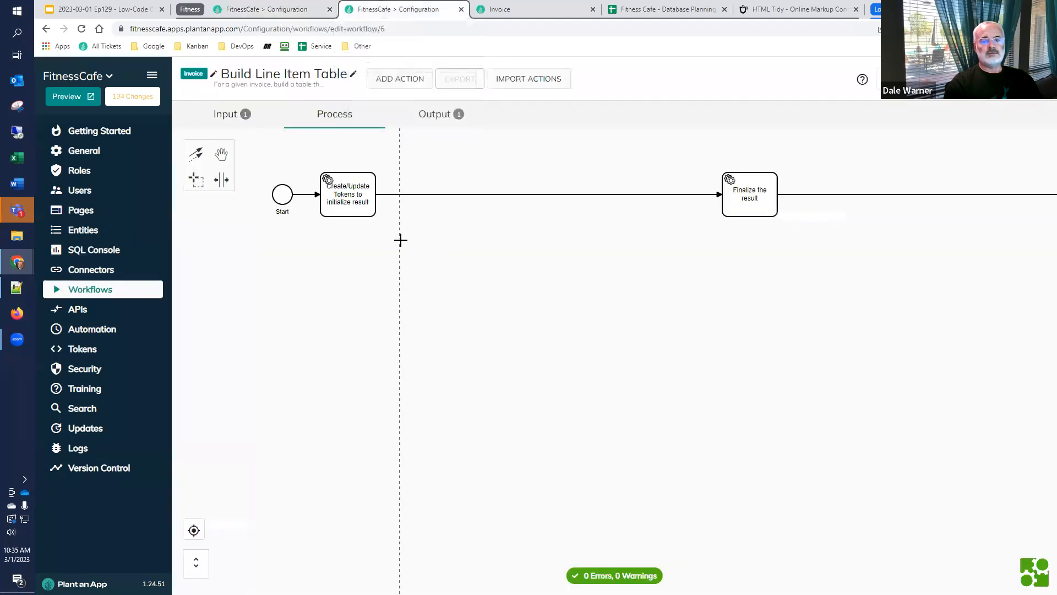
{"action": "left_click", "coordinate": [365, 200]}
{"action": "left_click", "coordinate": [386, 182]}
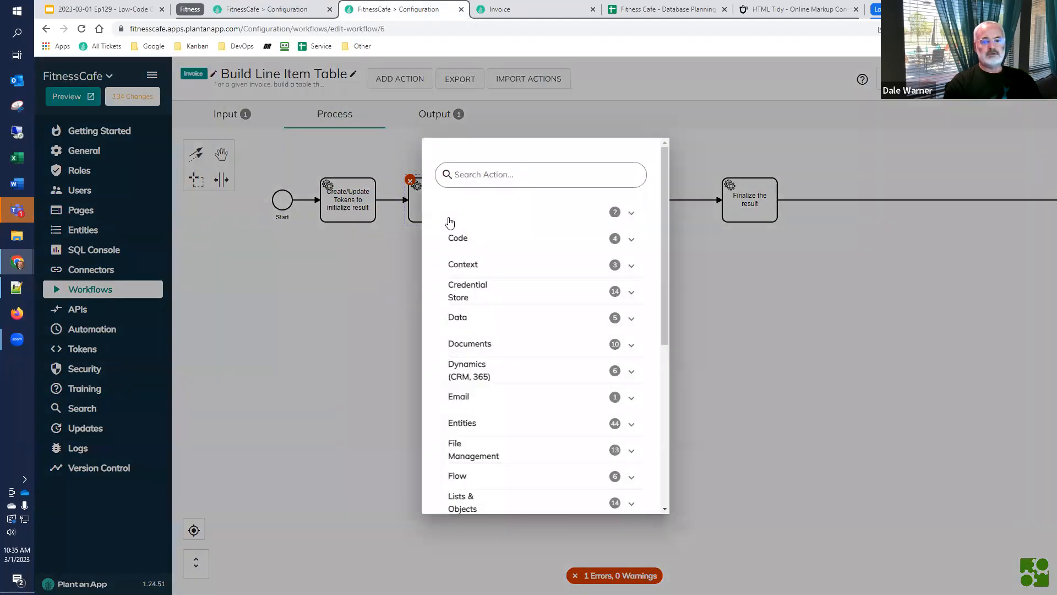
{"action": "type", "text": "sq"}
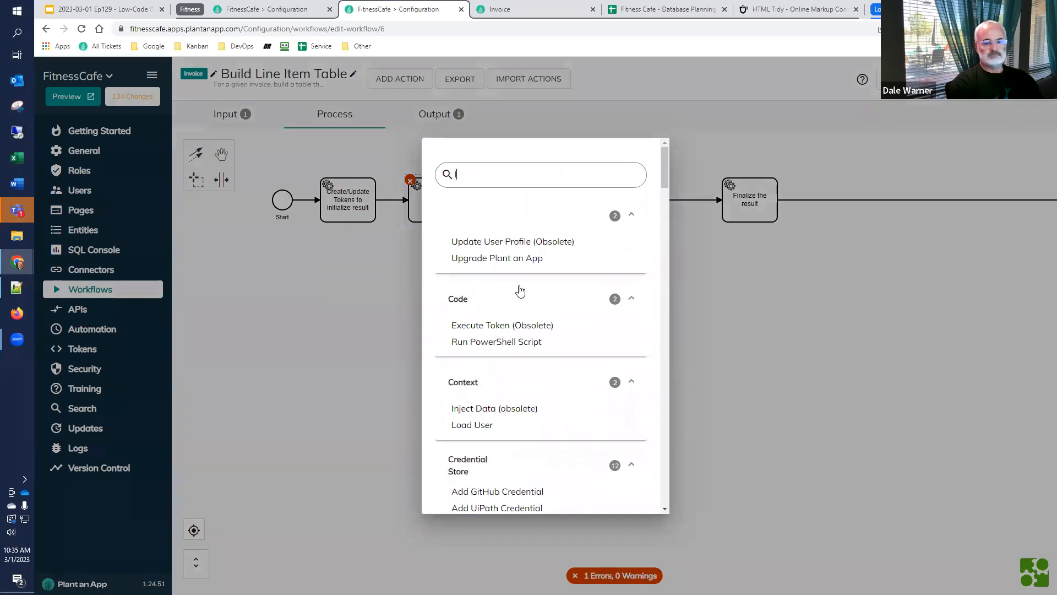
{"action": "type", "text": "l"}
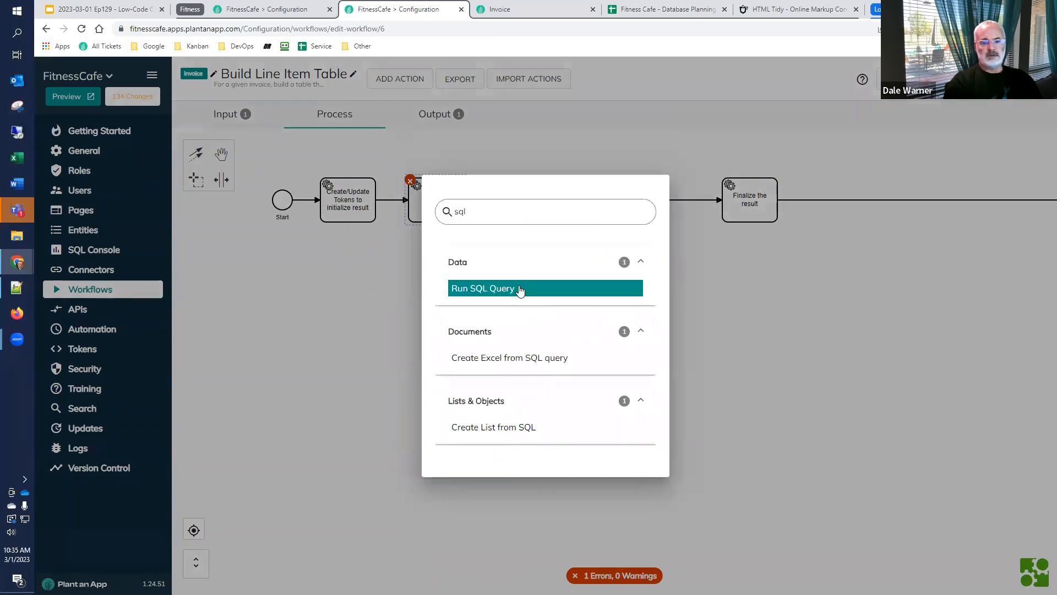
{"action": "left_click", "coordinate": [503, 428]}
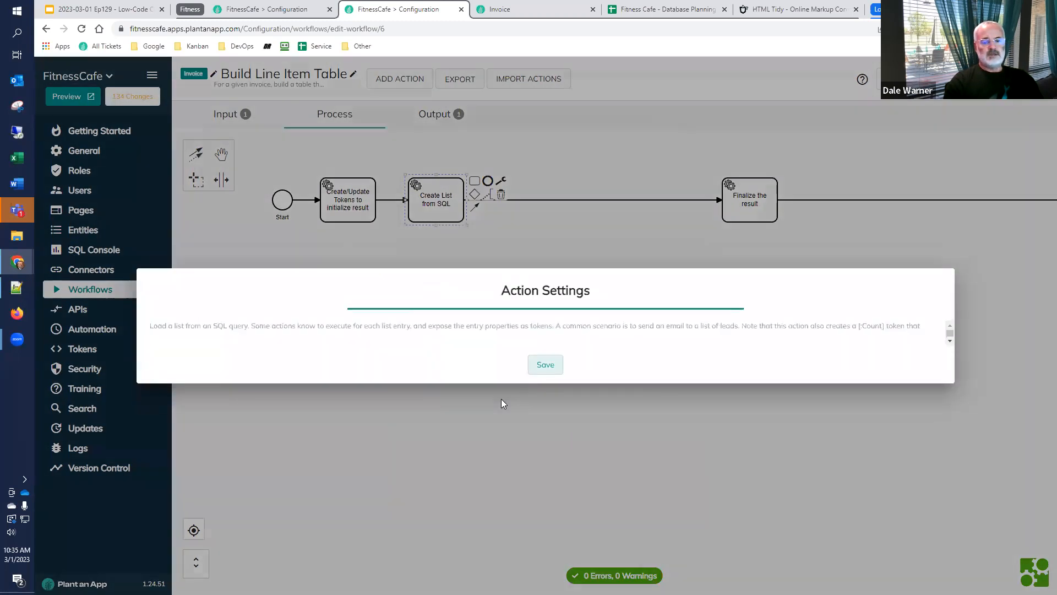
{"action": "left_click", "coordinate": [421, 453]}
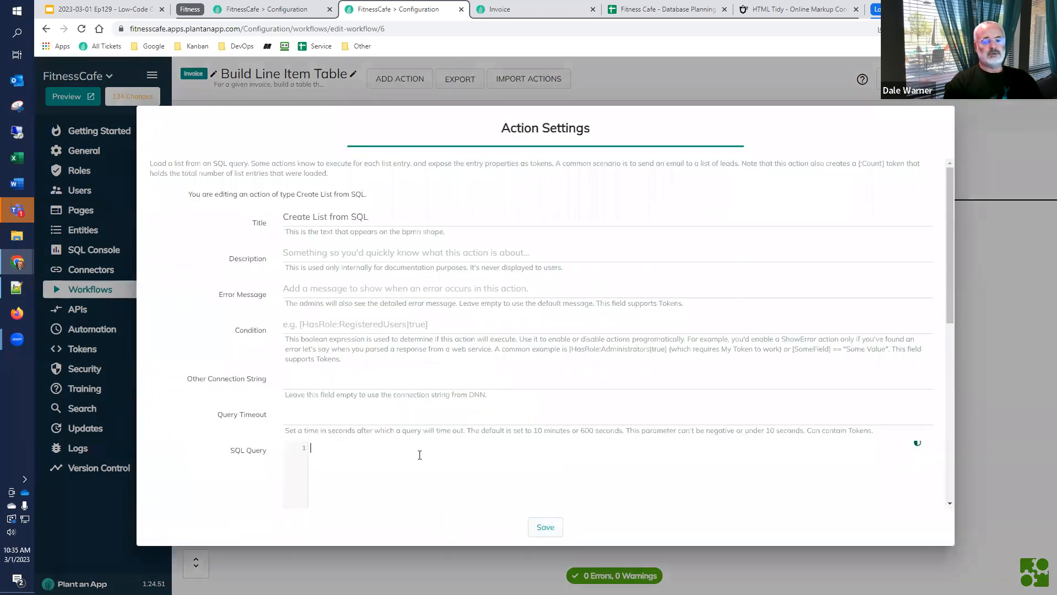
{"action": "key", "text": "ctrl+v"}
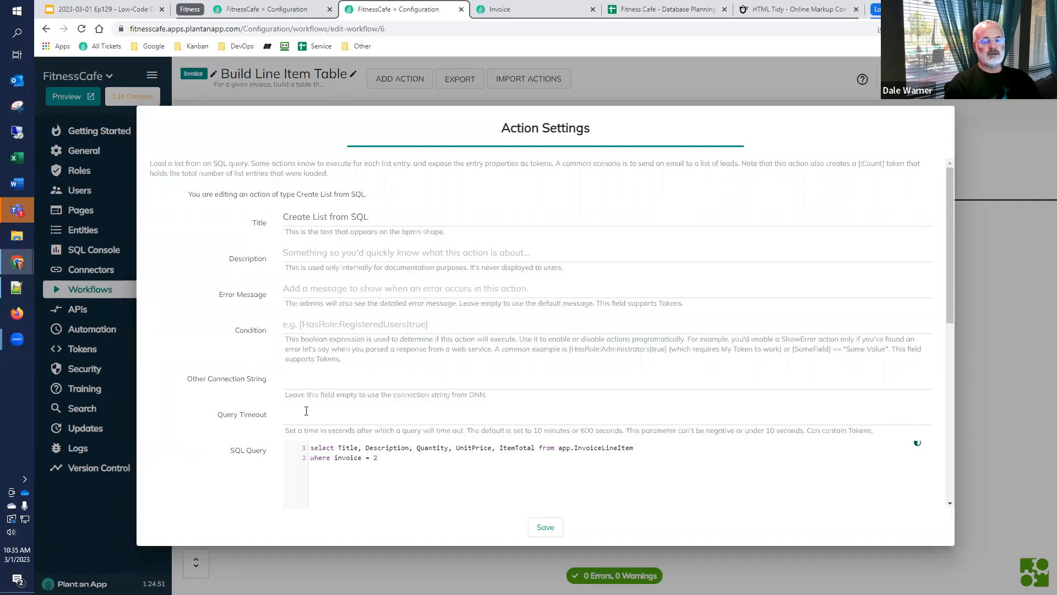
Change the SQL list action's title to "Get Line Items for the Invoice"
{"action": "scroll", "coordinate": [305, 412], "scroll_direction": "down", "scroll_amount": 1}
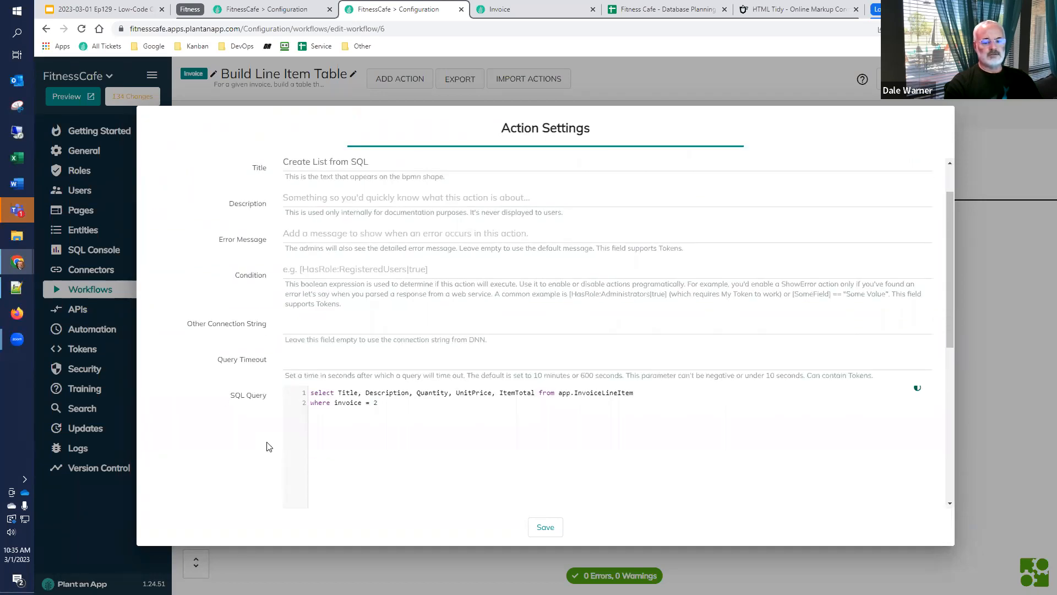
{"action": "triple_click", "coordinate": [394, 163]}
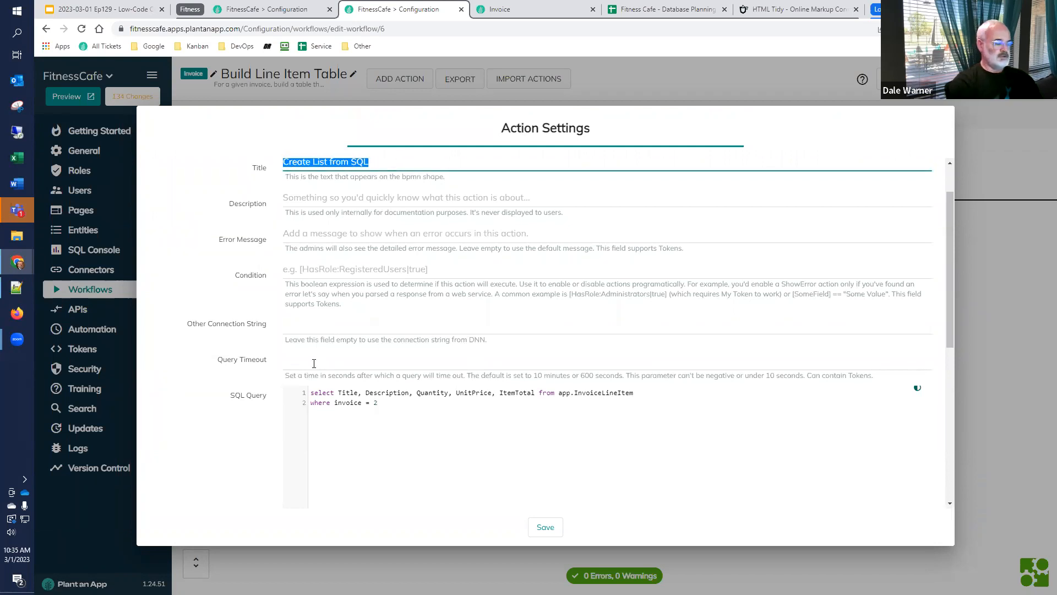
{"action": "type", "text": "Get Line Items for the Invoice"}
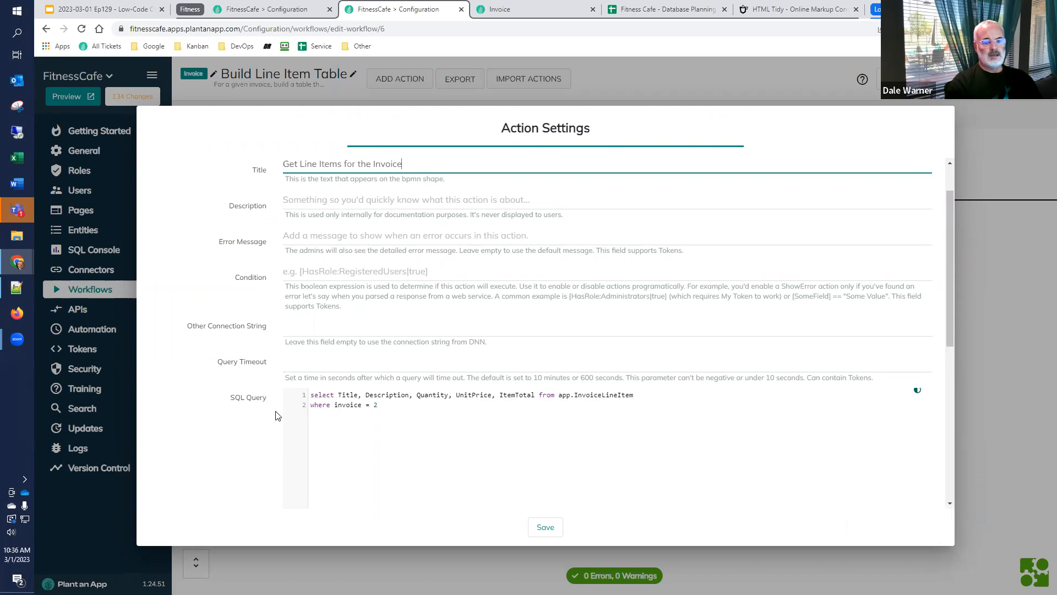
{"action": "scroll", "coordinate": [380, 366], "scroll_direction": "down", "scroll_amount": 2}
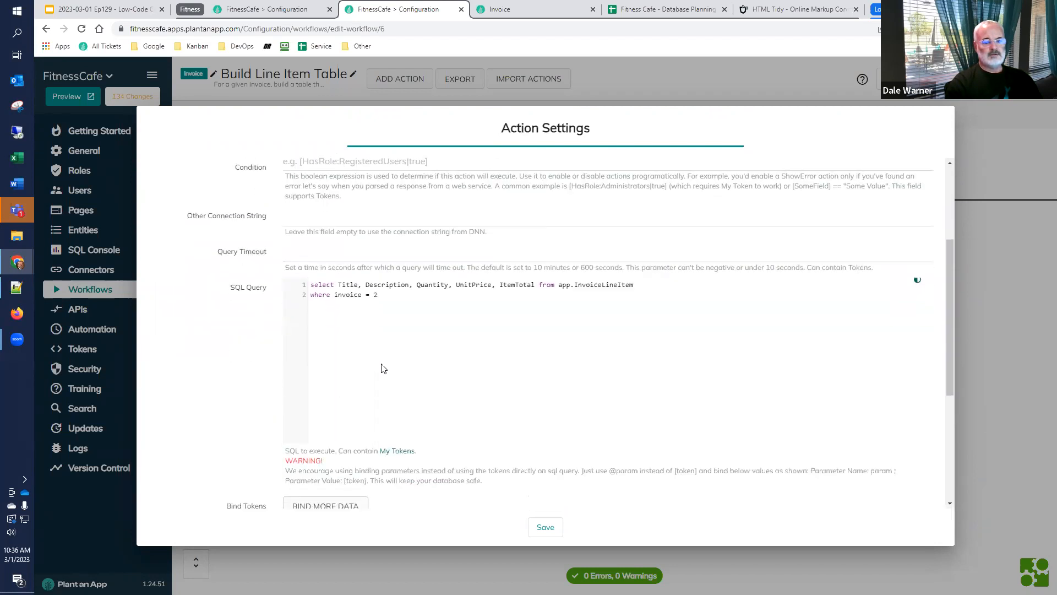
{"action": "left_click", "coordinate": [395, 296]}
{"action": "type", "text": "@invoice"}
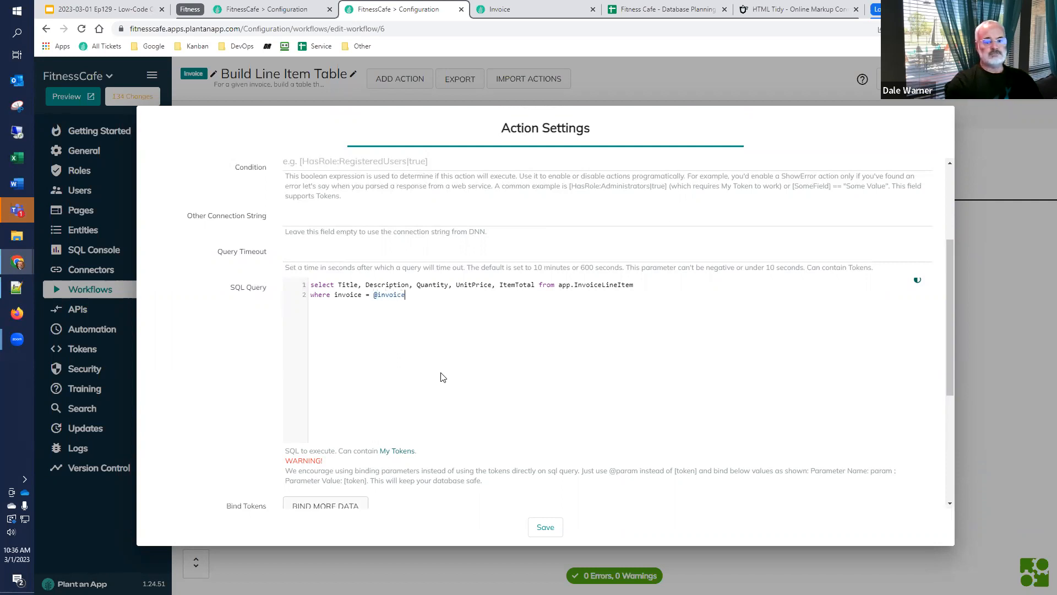
Bind the query parameter named invoice to the token value [Invoice:Id] in the SQL list action
{"action": "scroll", "coordinate": [329, 432], "scroll_direction": "down", "scroll_amount": 2}
{"action": "left_click", "coordinate": [330, 397]}
{"action": "left_click", "coordinate": [342, 409]}
{"action": "type", "text": "invoice"}
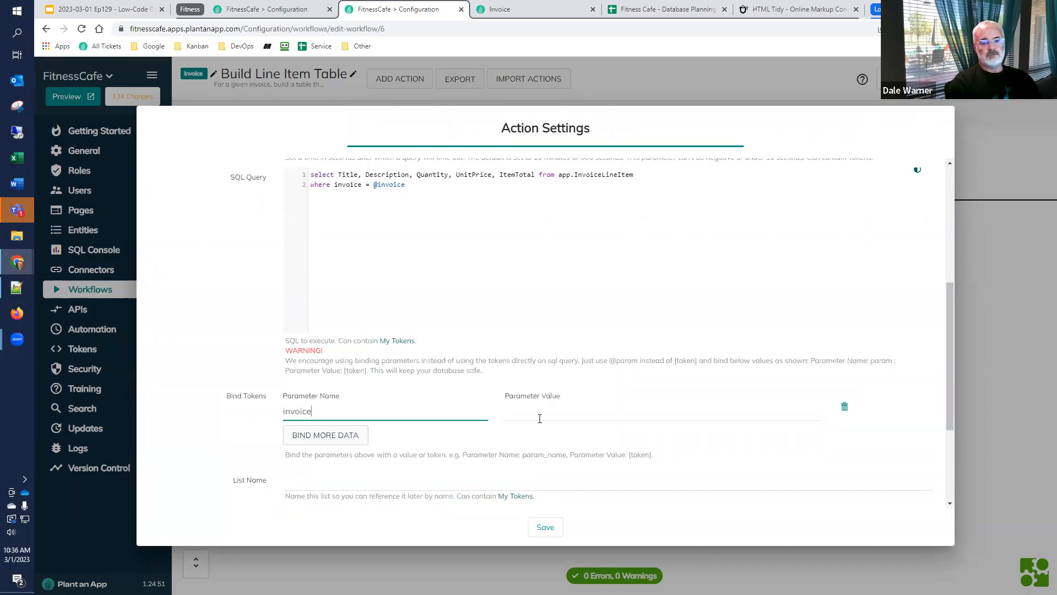
{"action": "left_click_drag", "start_coordinate": [316, 413], "coordinate": [245, 415]}
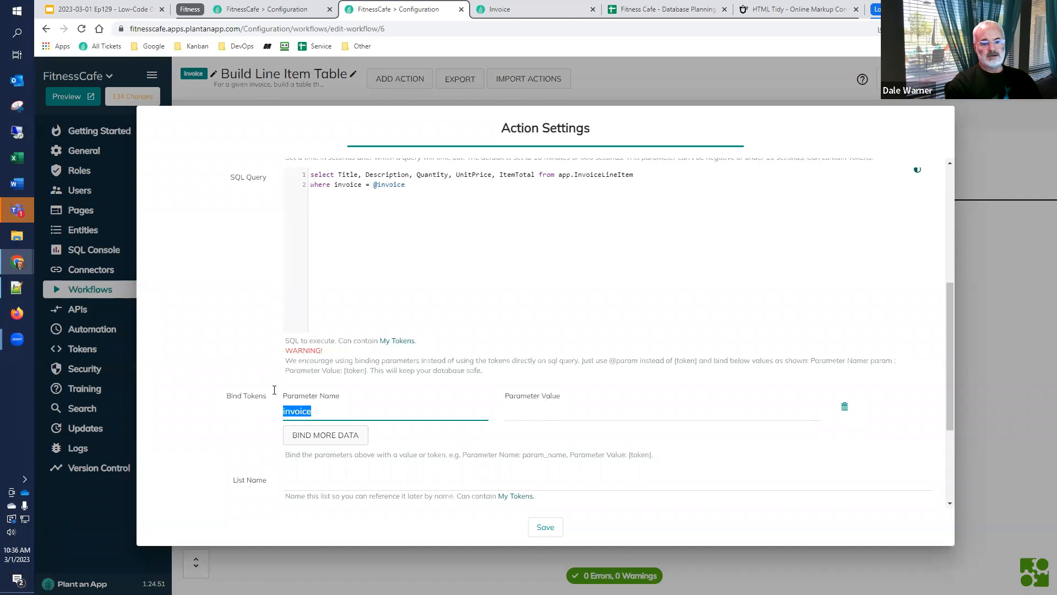
{"action": "double_click", "coordinate": [392, 184]}
{"action": "left_click", "coordinate": [549, 411]}
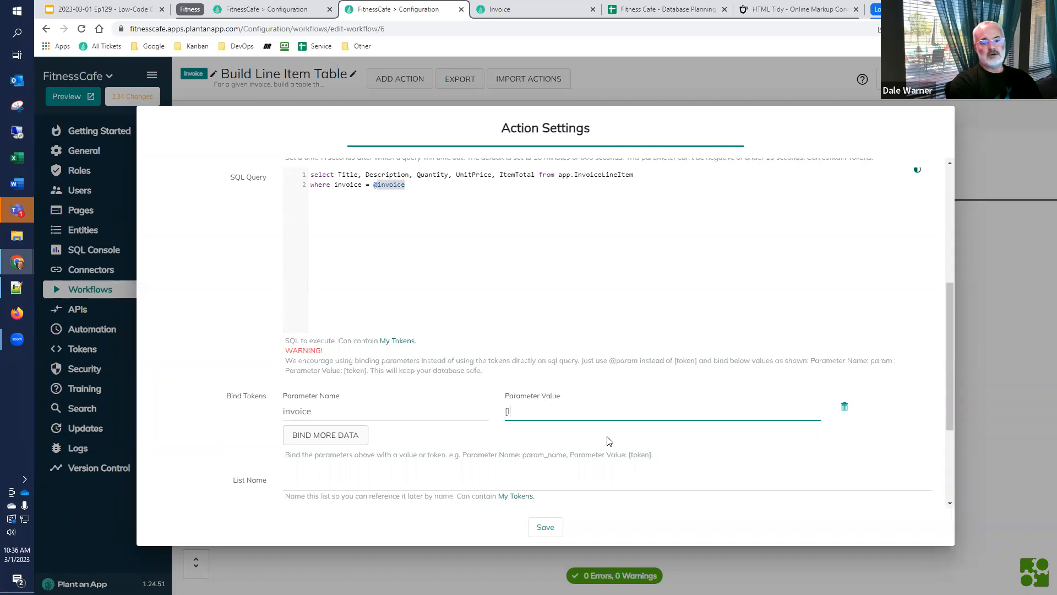
{"action": "type", "text": "[Invoice:Id"}
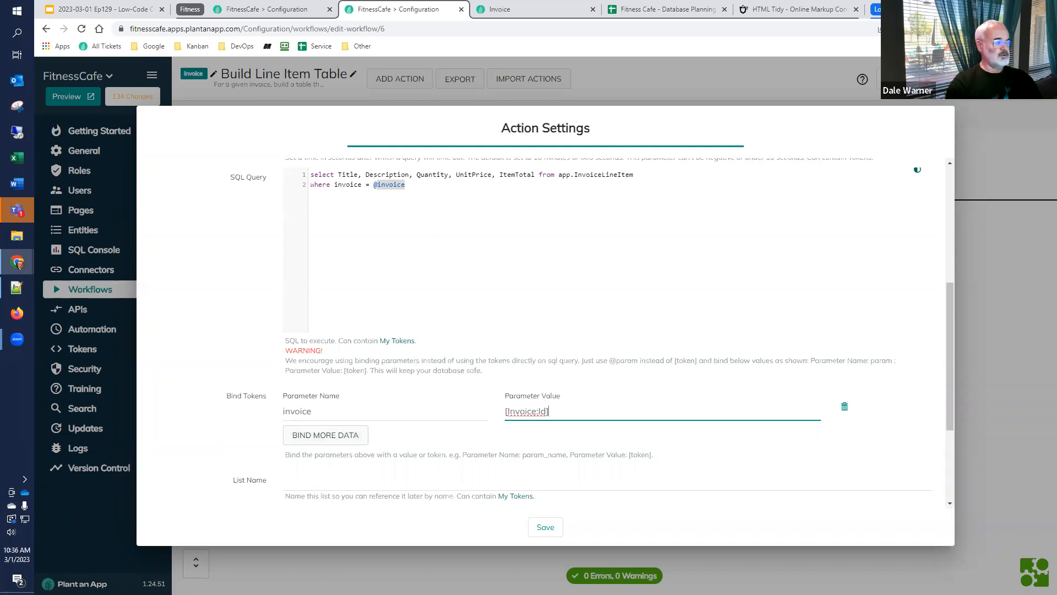
Name the SQL action's list LineItems, copy that name, and save the action settings
{"action": "left_click", "coordinate": [332, 483]}
{"action": "type", "text": "LineItems"}
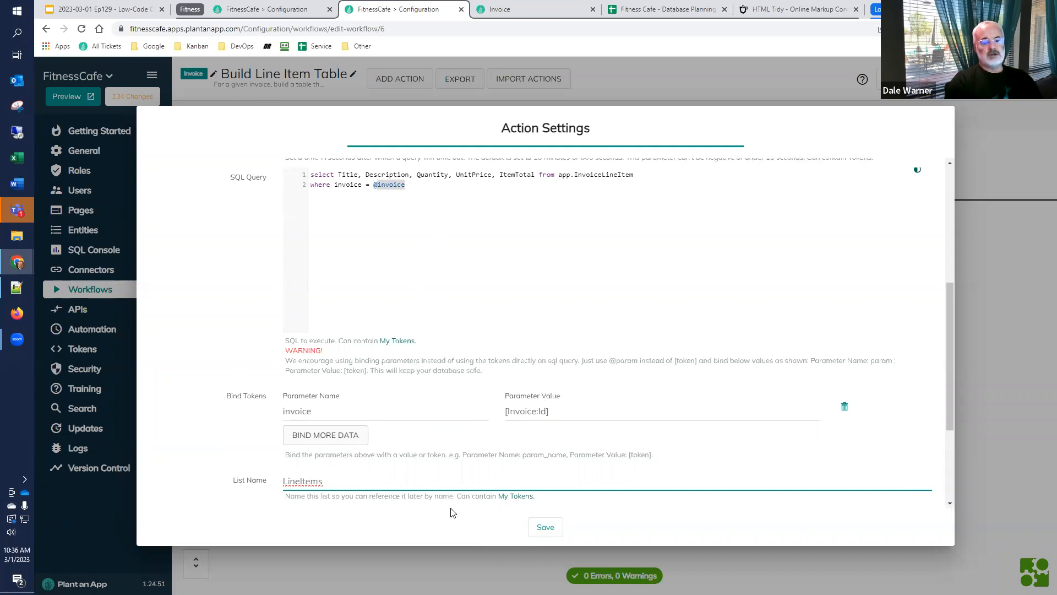
{"action": "left_click_drag", "start_coordinate": [358, 487], "coordinate": [241, 494]}
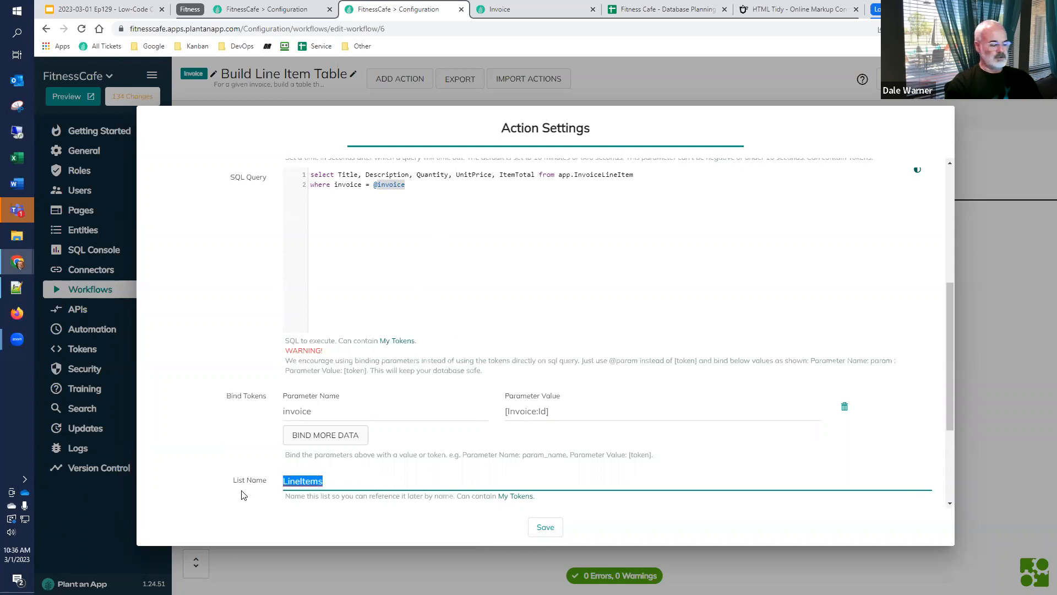
{"action": "left_click", "coordinate": [545, 527]}
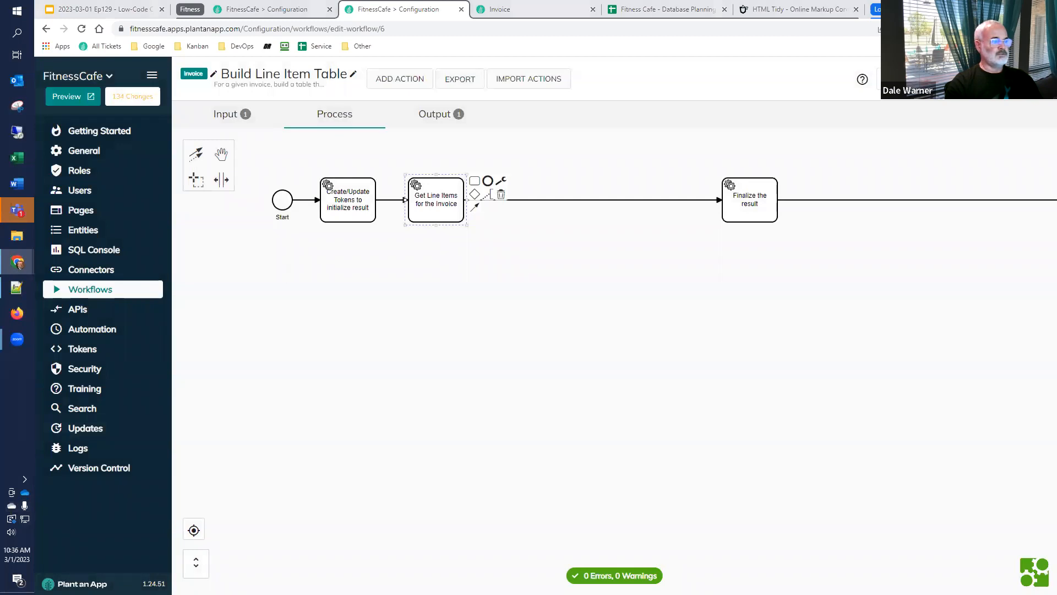
Add an Execute Actions for each List Entry action after the line item query and title it "Process each line item"
{"action": "left_click", "coordinate": [474, 181]}
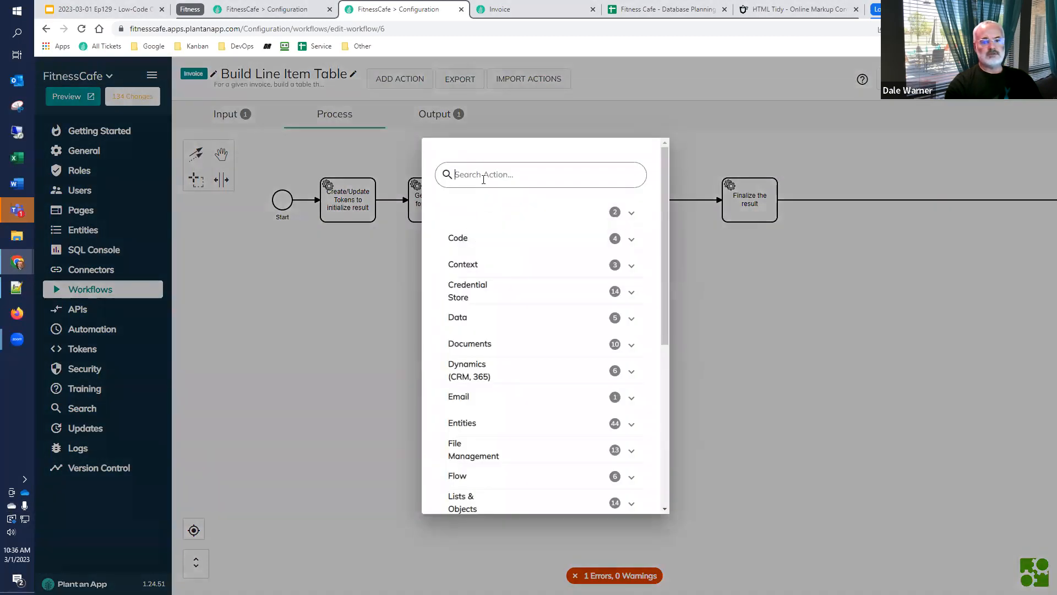
{"action": "type", "text": "execute actions"}
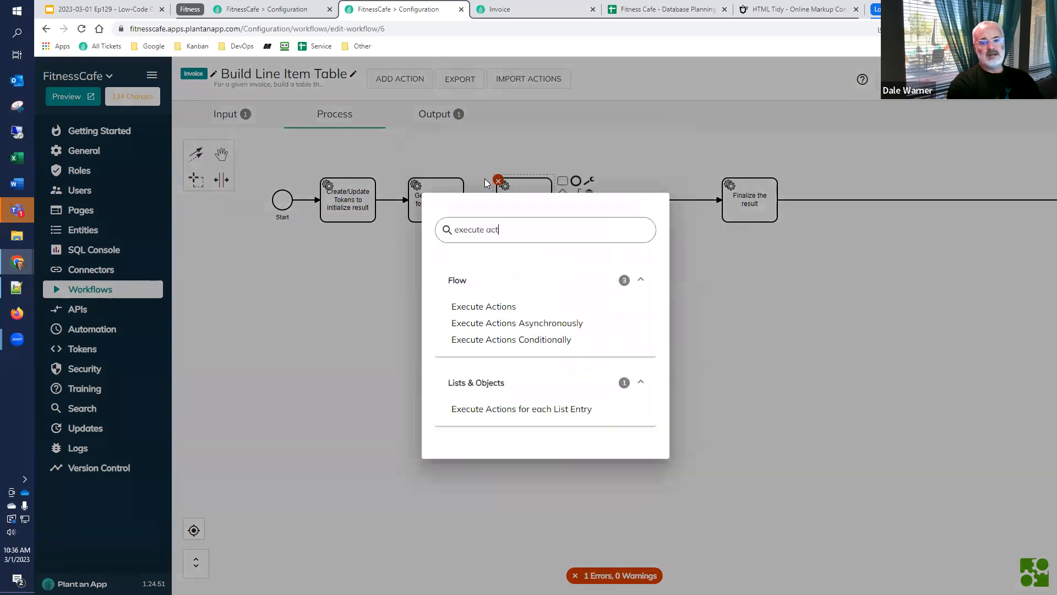
{"action": "left_click", "coordinate": [490, 409]}
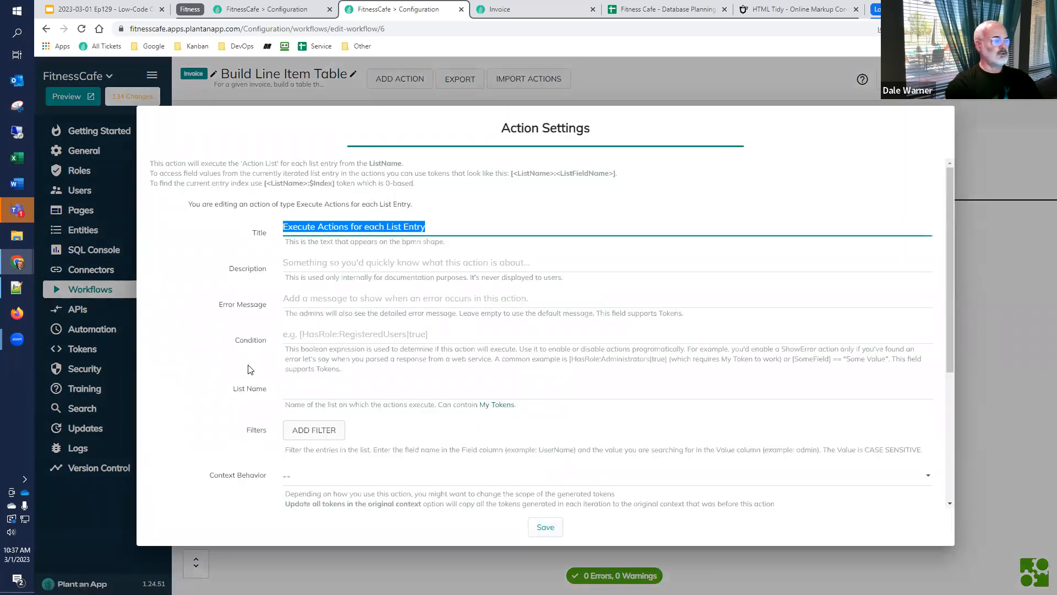
{"action": "type", "text": "Proc"}
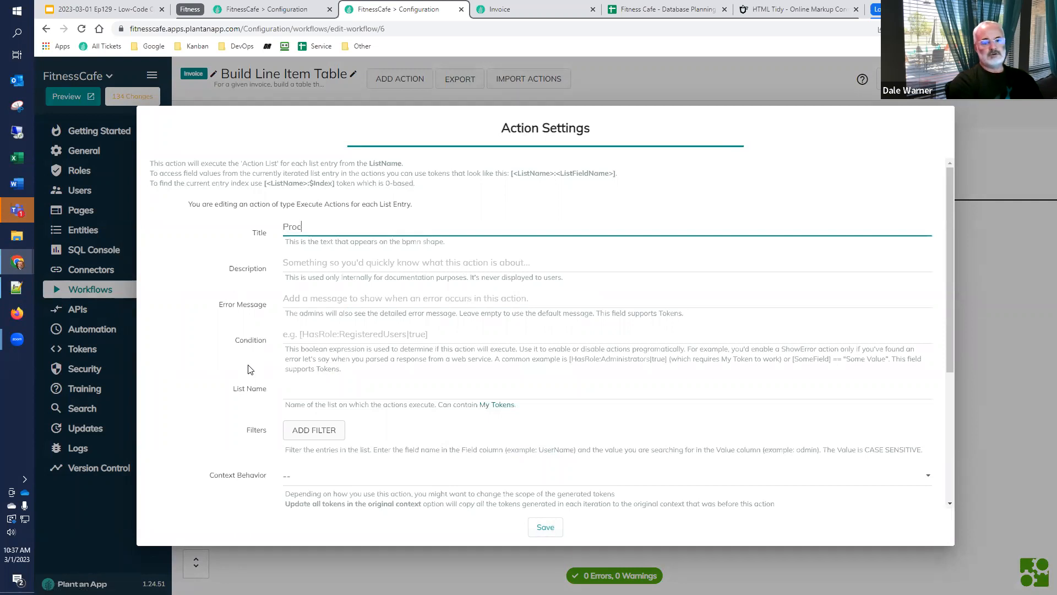
{"action": "type", "text": "ess each line item"}
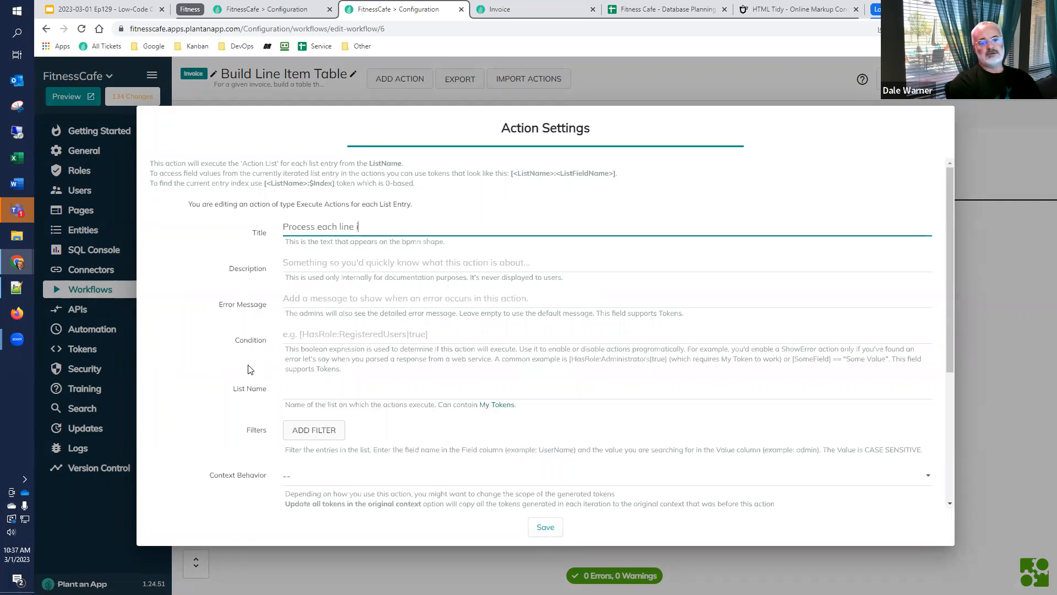
Set the list name of the "Process each line item" action to LineItems and save the action
{"action": "left_click", "coordinate": [323, 400]}
{"action": "type", "text": "LineItems"}
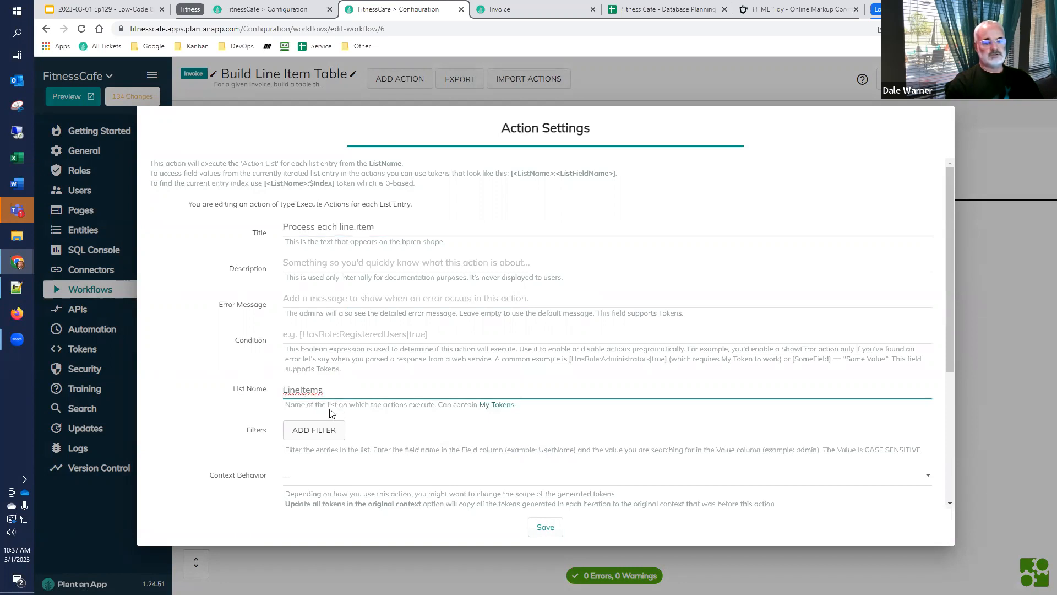
{"action": "scroll", "coordinate": [342, 414], "scroll_direction": "down", "scroll_amount": 4}
{"action": "left_click", "coordinate": [201, 353]}
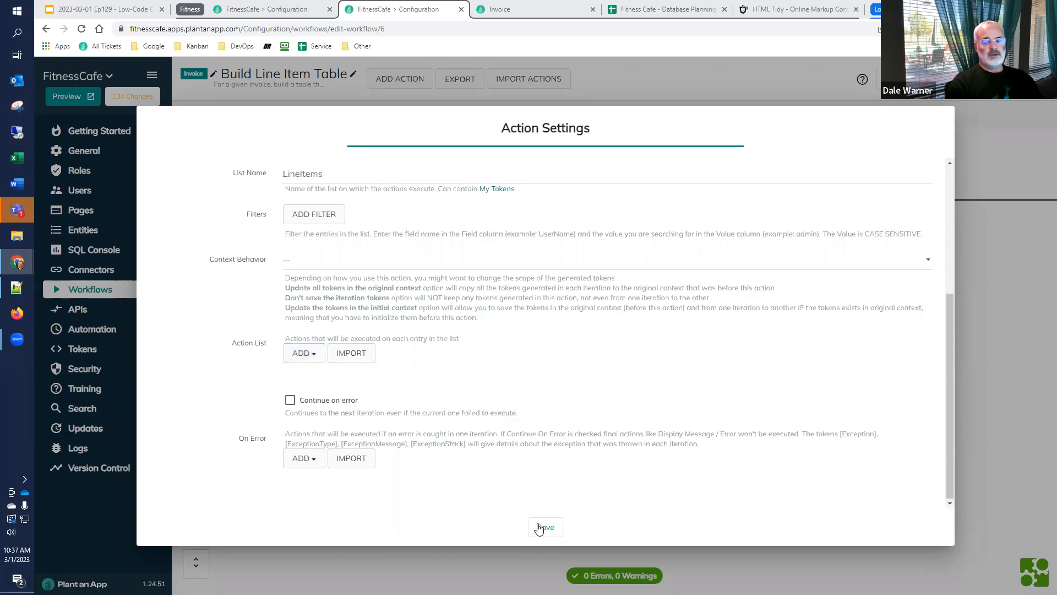
{"action": "left_click", "coordinate": [543, 532]}
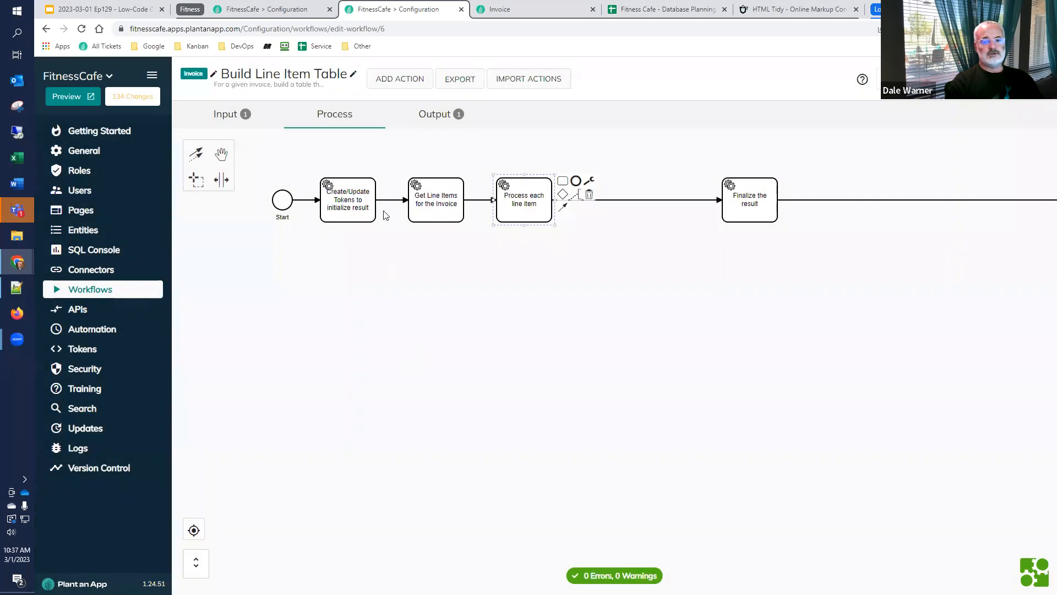
Copy the header row markup from <tr> to </tr> out of the initialize result action's token value and close its settings
{"action": "double_click", "coordinate": [348, 207]}
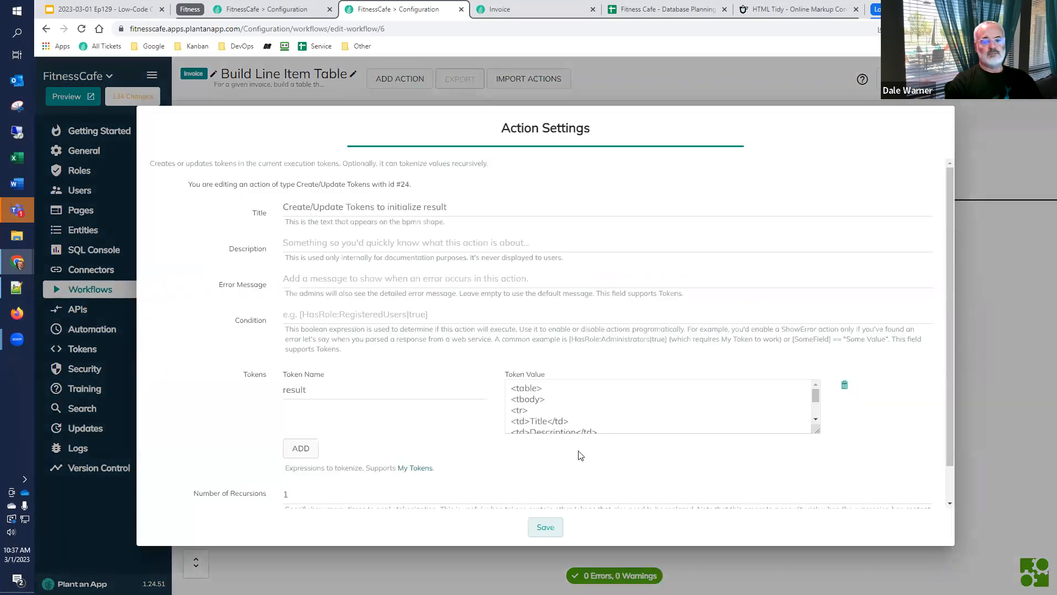
{"action": "left_click_drag", "start_coordinate": [817, 429], "coordinate": [817, 507]}
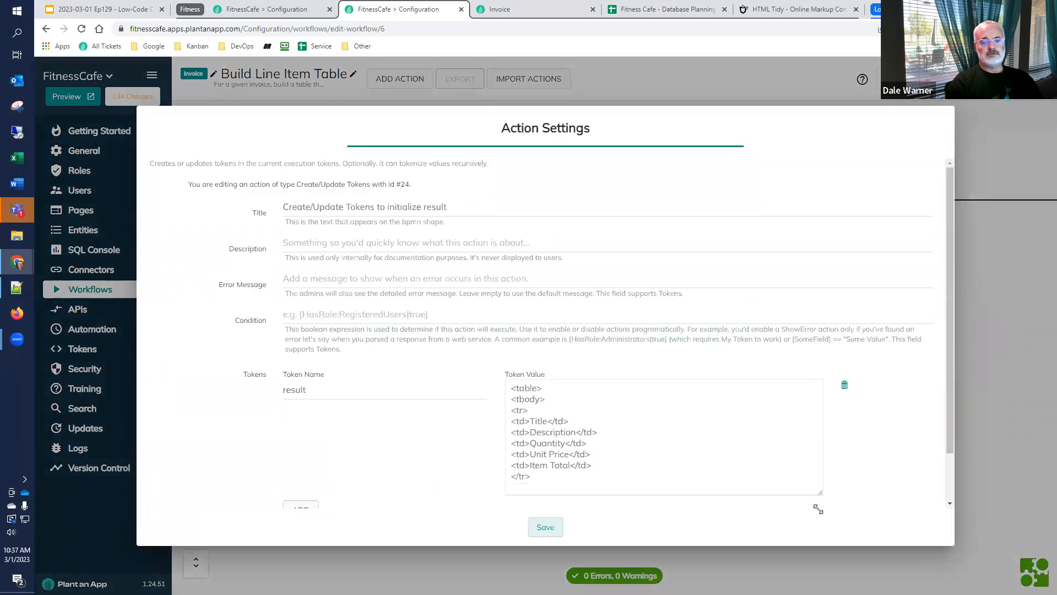
{"action": "left_click_drag", "start_coordinate": [536, 473], "coordinate": [527, 414]}
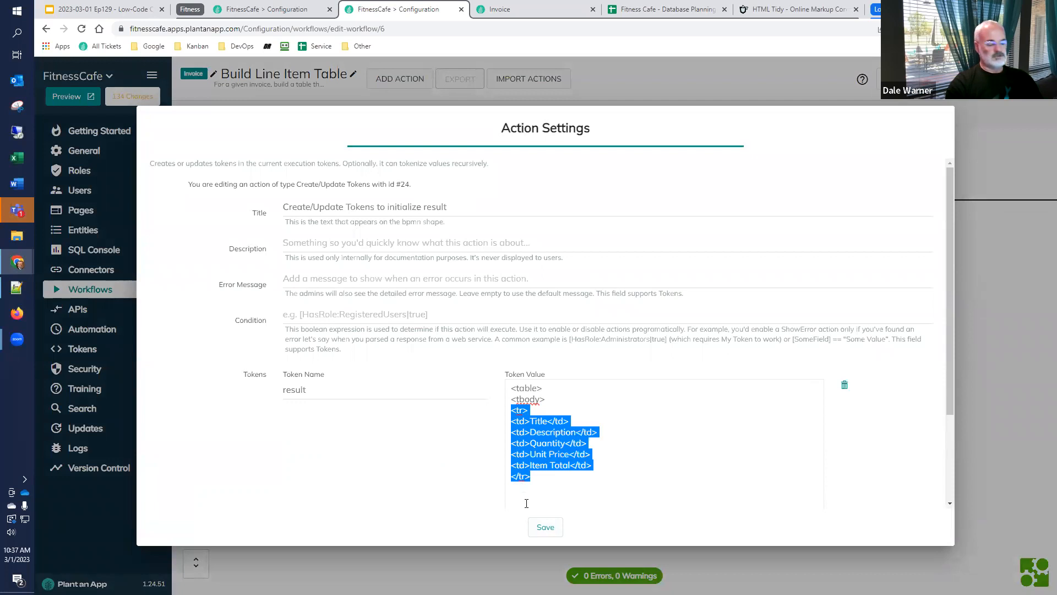
{"action": "left_click", "coordinate": [928, 448]}
{"action": "key", "text": "Escape"}
Add a Create/Update Tokens action to the "Process each line item" action list, described as "Add the current line item to the result"
{"action": "double_click", "coordinate": [518, 209]}
{"action": "scroll", "coordinate": [489, 331], "scroll_direction": "down", "scroll_amount": 3}
{"action": "scroll", "coordinate": [290, 401], "scroll_direction": "down", "scroll_amount": 1}
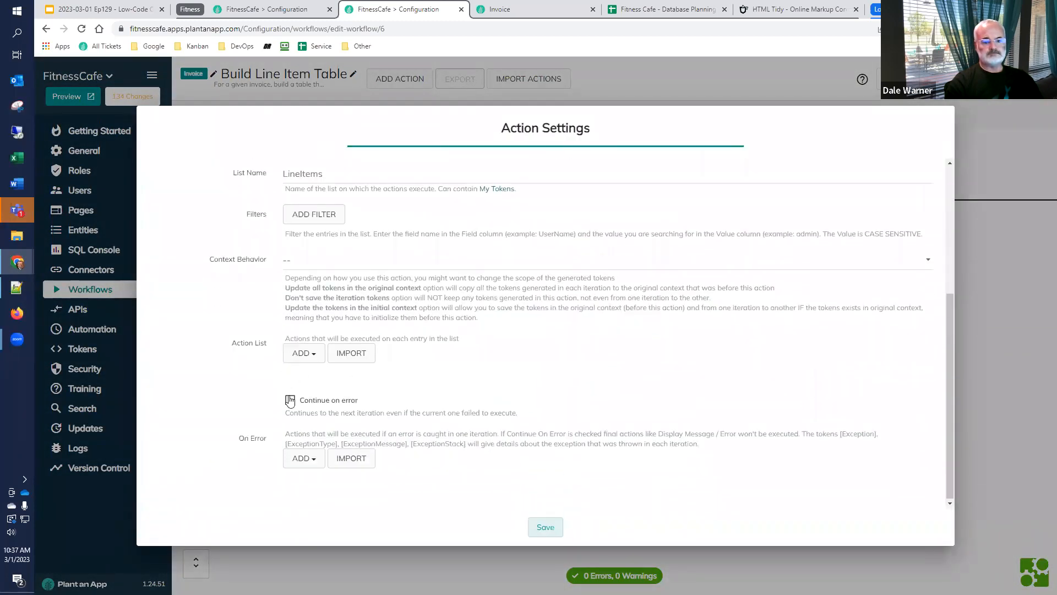
{"action": "left_click", "coordinate": [300, 355]}
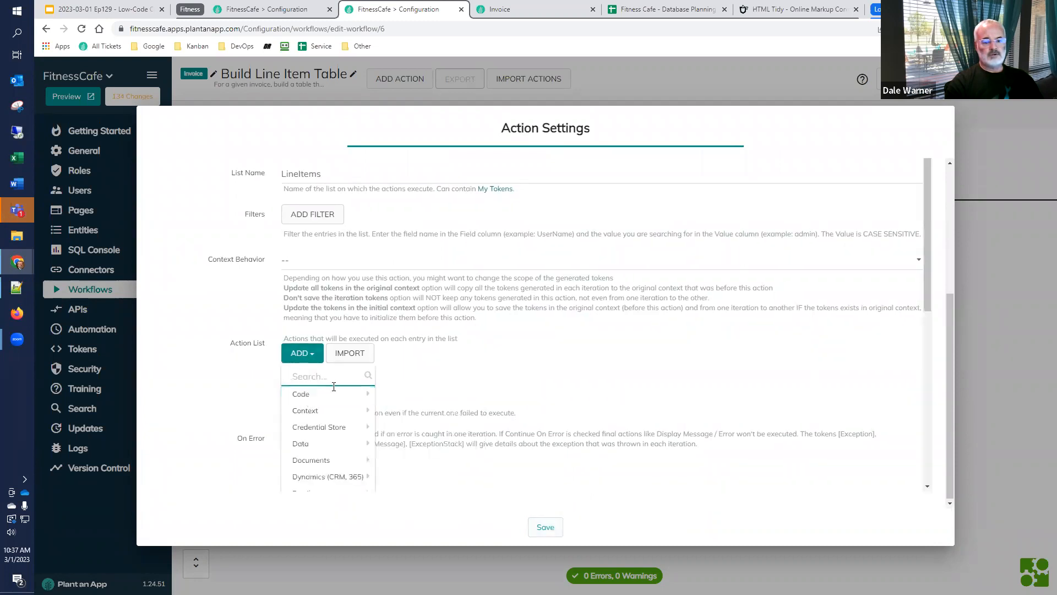
{"action": "mouse_move", "coordinate": [352, 411]}
{"action": "left_click", "coordinate": [431, 408]}
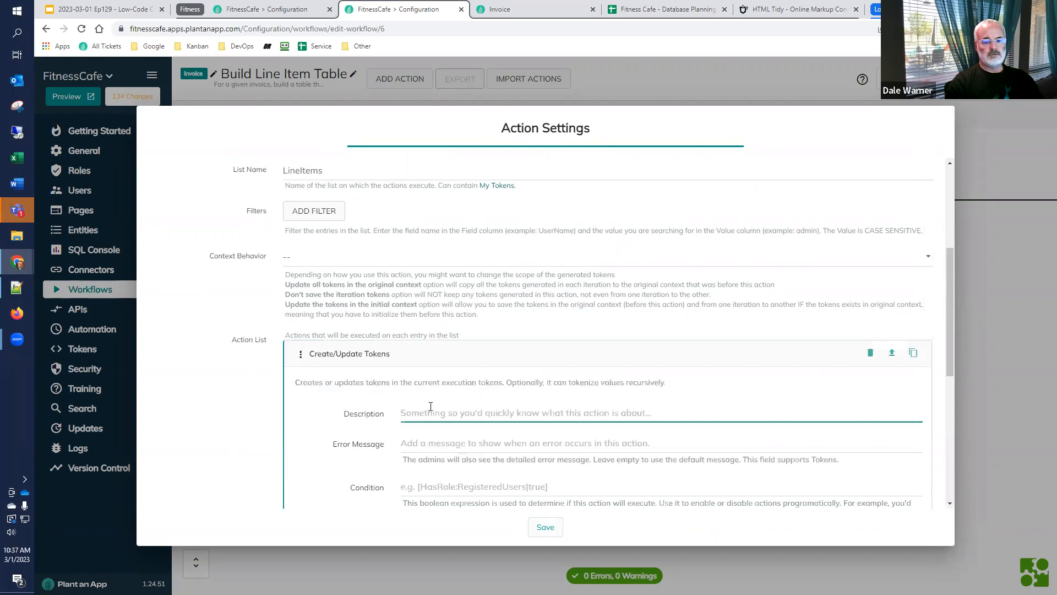
{"action": "type", "text": "Add "}
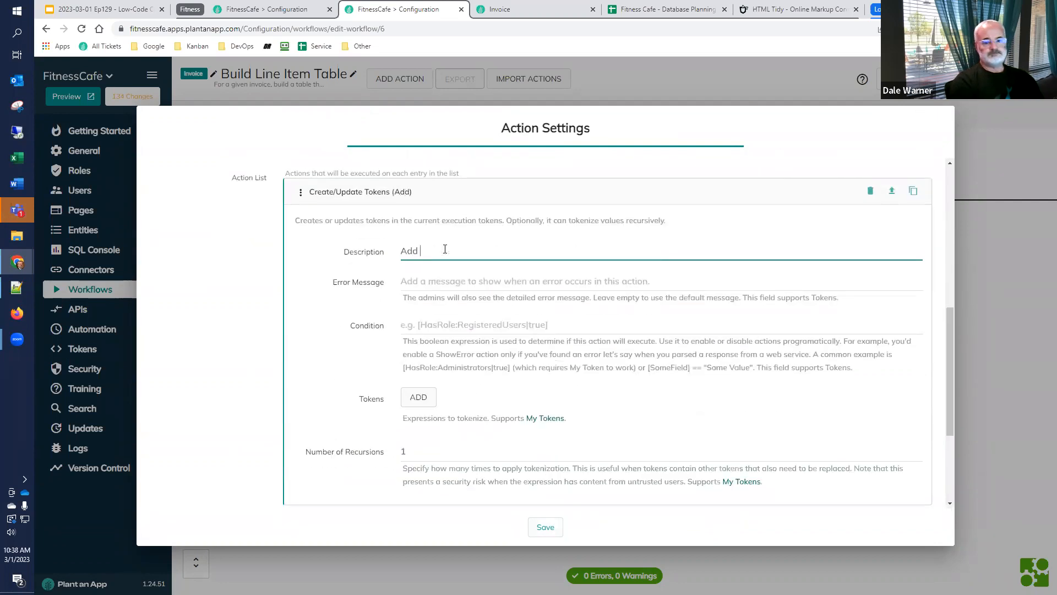
{"action": "type", "text": "the current line item"}
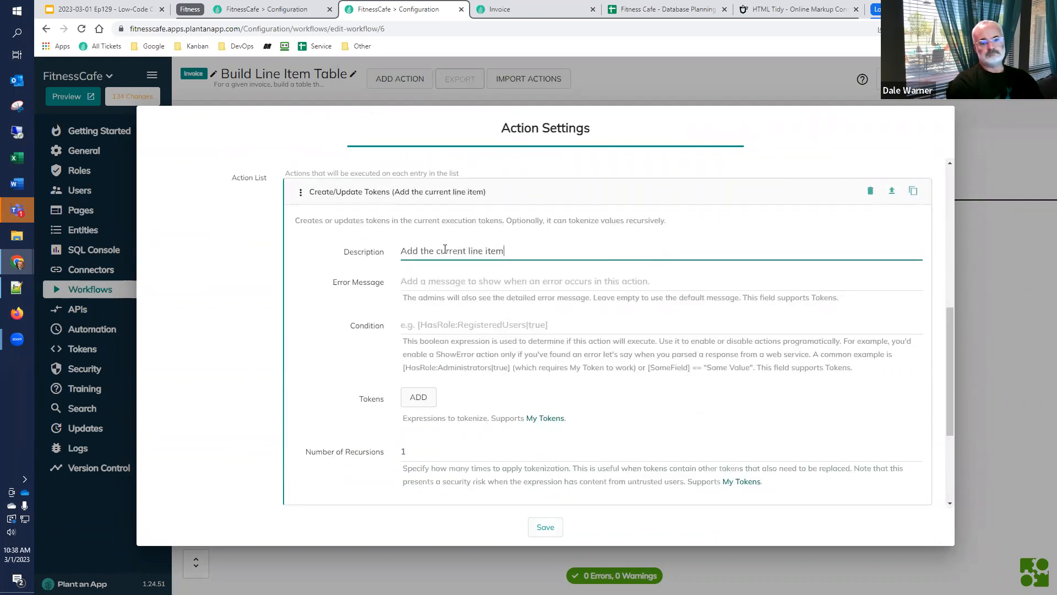
{"action": "type", "text": " to the result"}
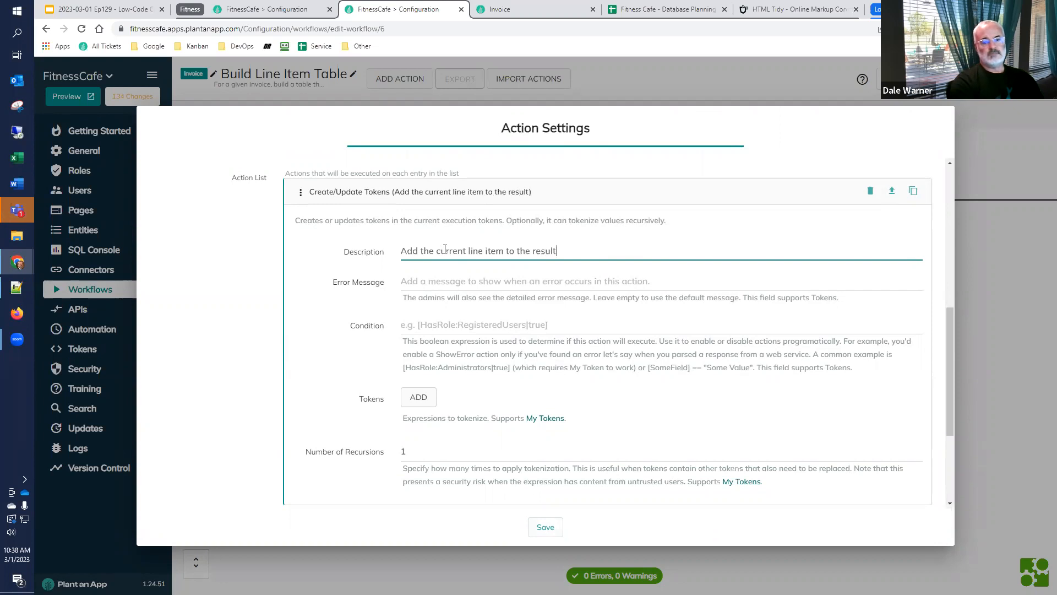
Add a token named result whose value is [result] followed by the copied table row markup
{"action": "left_click", "coordinate": [419, 398]}
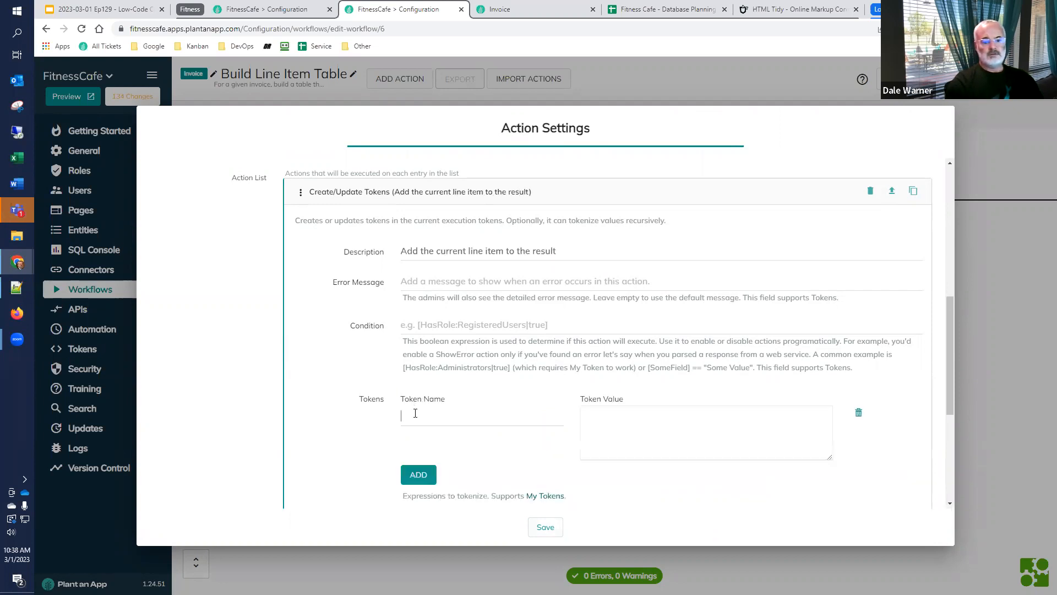
{"action": "left_click", "coordinate": [415, 413]}
{"action": "type", "text": "resul"}
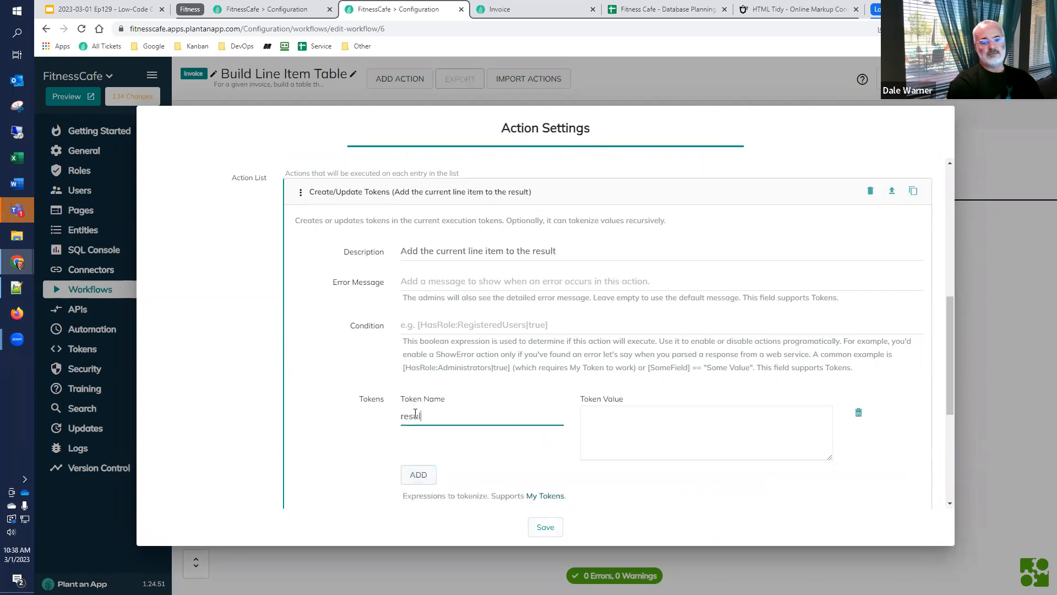
{"action": "type", "text": "t"}
{"action": "key", "text": "Tab"}
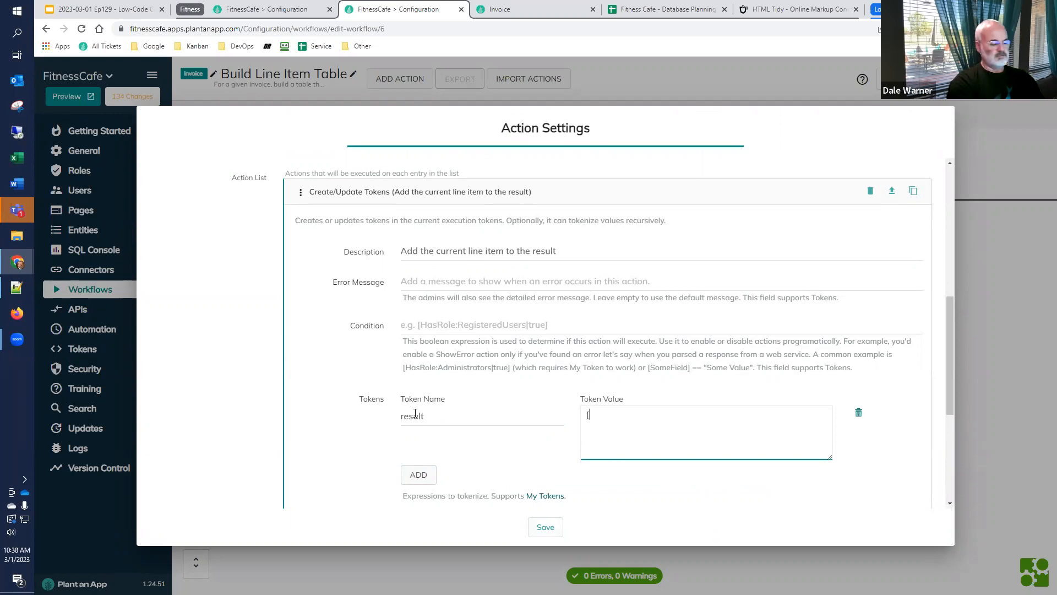
{"action": "type", "text": "[result"}
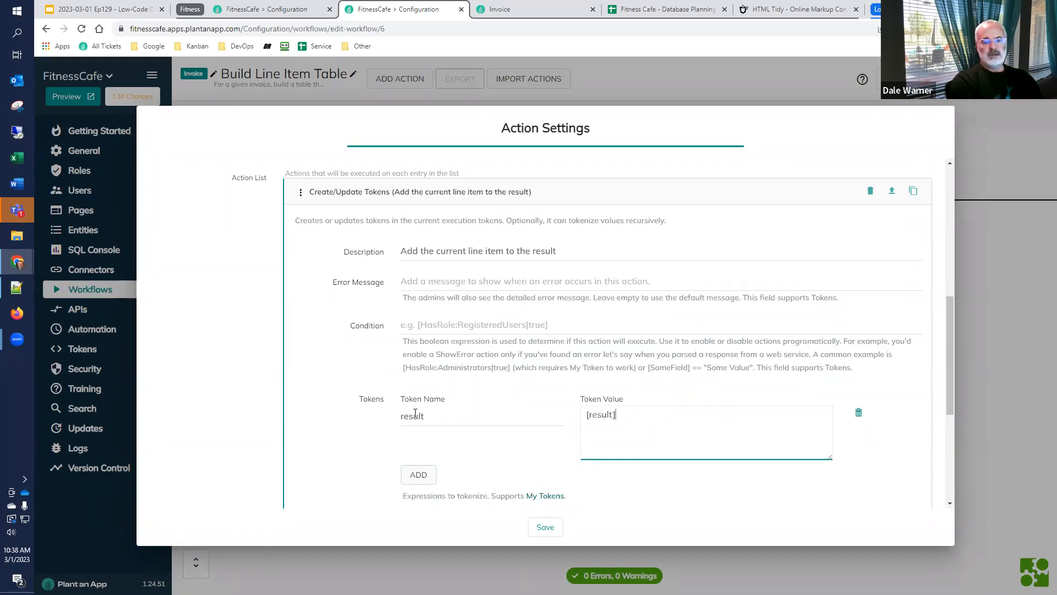
{"action": "key", "text": "ctrl+v"}
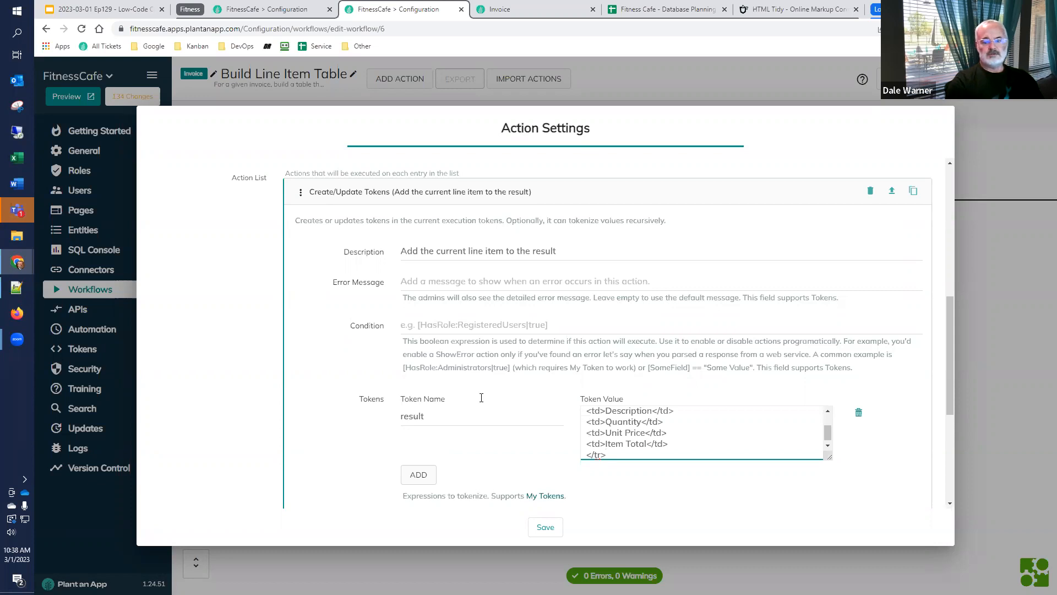
{"action": "left_click_drag", "start_coordinate": [829, 456], "coordinate": [843, 527]}
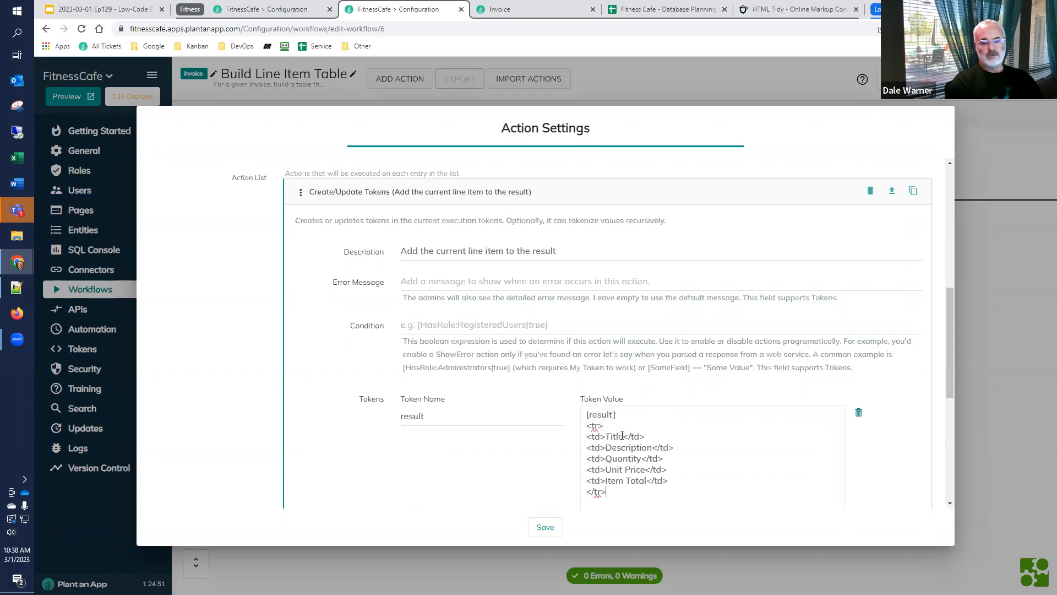
Copy the list name LineItems from the "Process each line item" action's settings
{"action": "left_click_drag", "start_coordinate": [624, 436], "coordinate": [605, 436]}
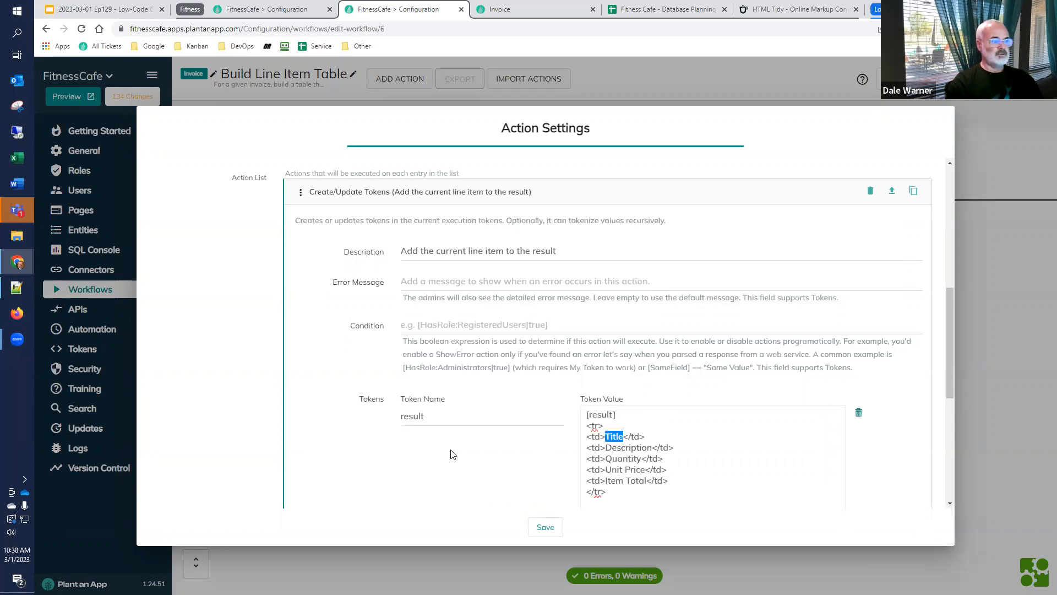
{"action": "scroll", "coordinate": [386, 374], "scroll_direction": "up", "scroll_amount": 3}
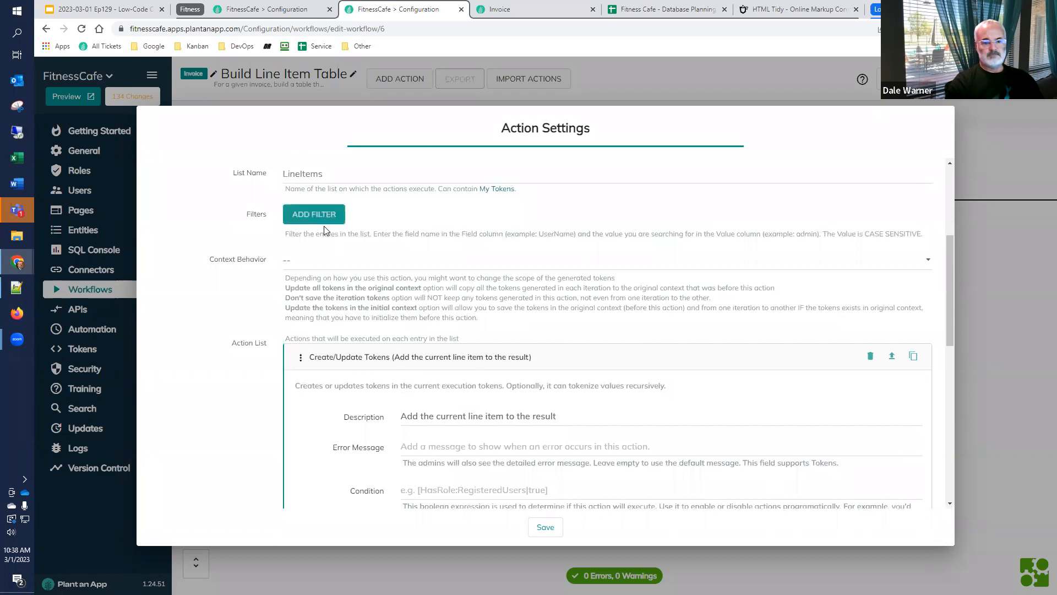
{"action": "scroll", "coordinate": [324, 264], "scroll_direction": "up", "scroll_amount": 2}
{"action": "left_click_drag", "start_coordinate": [319, 283], "coordinate": [249, 286]}
{"action": "key", "text": "ctrl+c"}
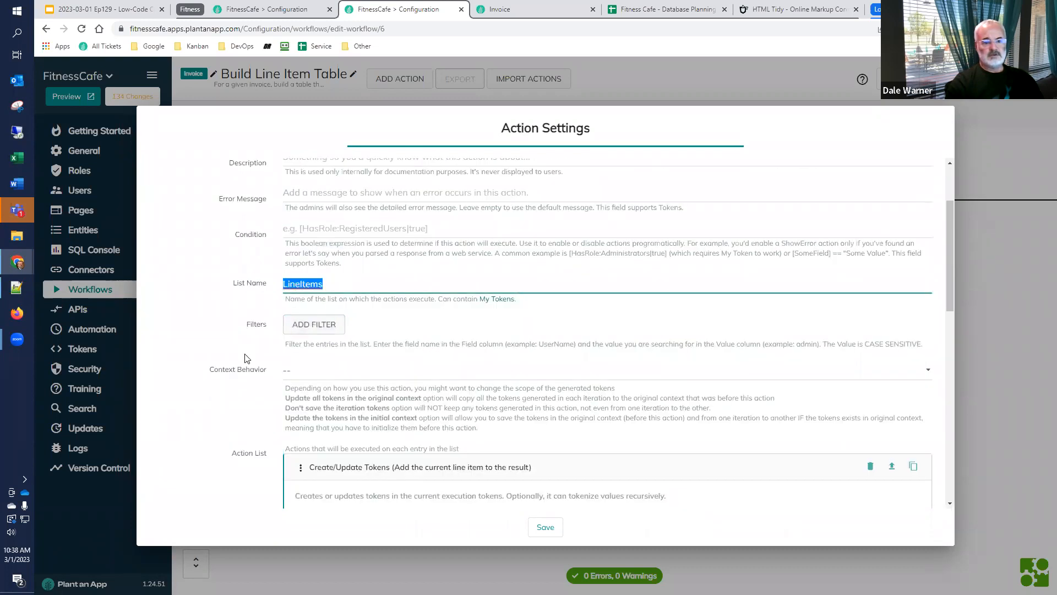
Replace the Title cell text in the result token's row markup with the token [LineItems:Title]
{"action": "scroll", "coordinate": [248, 359], "scroll_direction": "down", "scroll_amount": 6}
{"action": "left_click", "coordinate": [607, 381]}
{"action": "type", "text": "[Title</td>"}
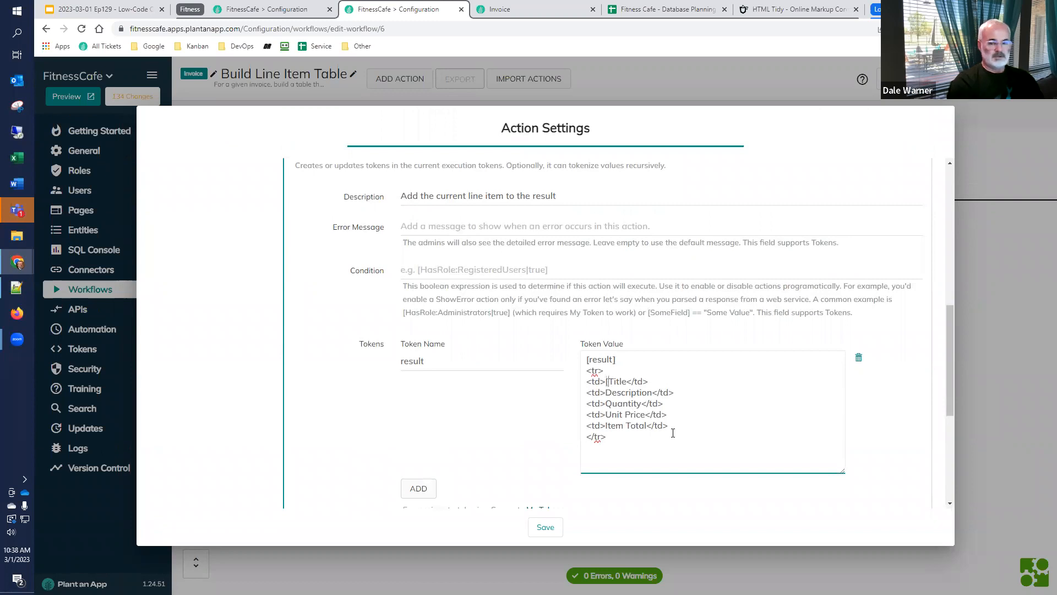
{"action": "key", "text": "ctrl+v"}
{"action": "type", "text": ":"}
{"action": "key", "text": "ctrl+shift+Left"}
{"action": "key", "text": "ctrl+shift+Left"}
{"action": "key", "text": "ctrl+c"}
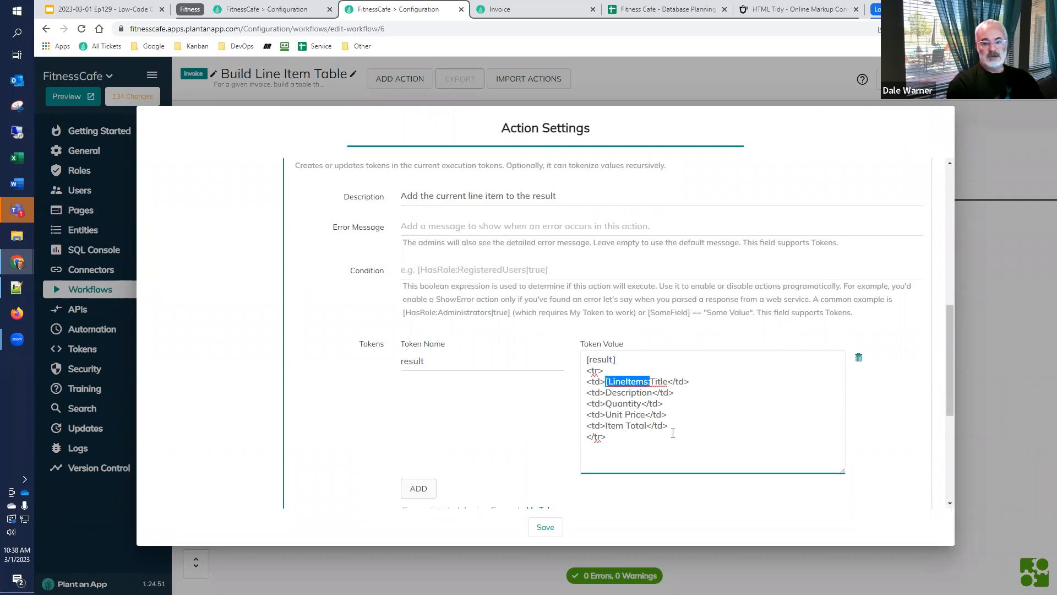
{"action": "key", "text": "Right"}
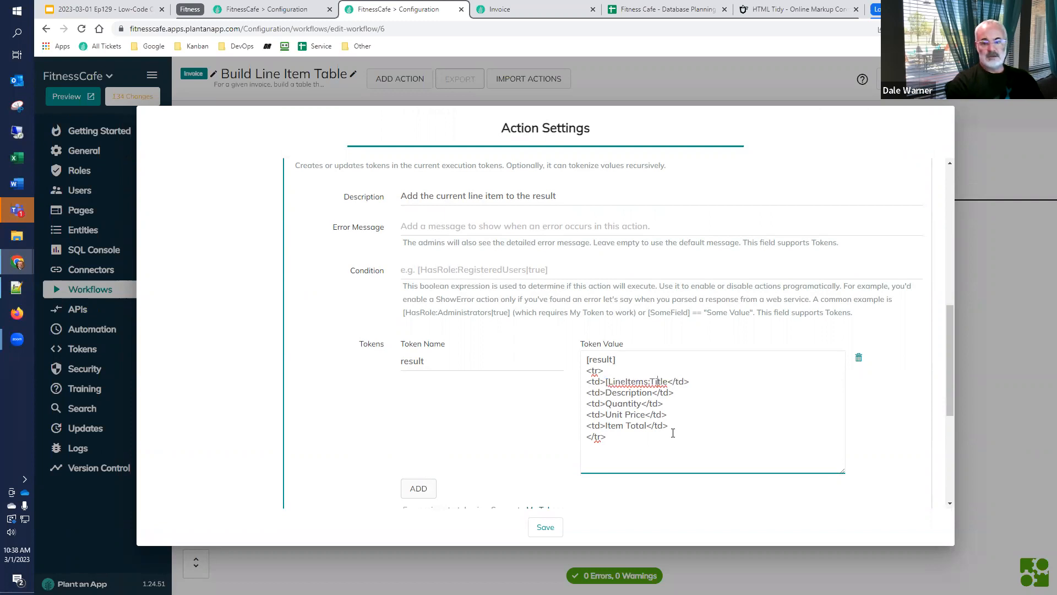
{"action": "type", "text": "]"}
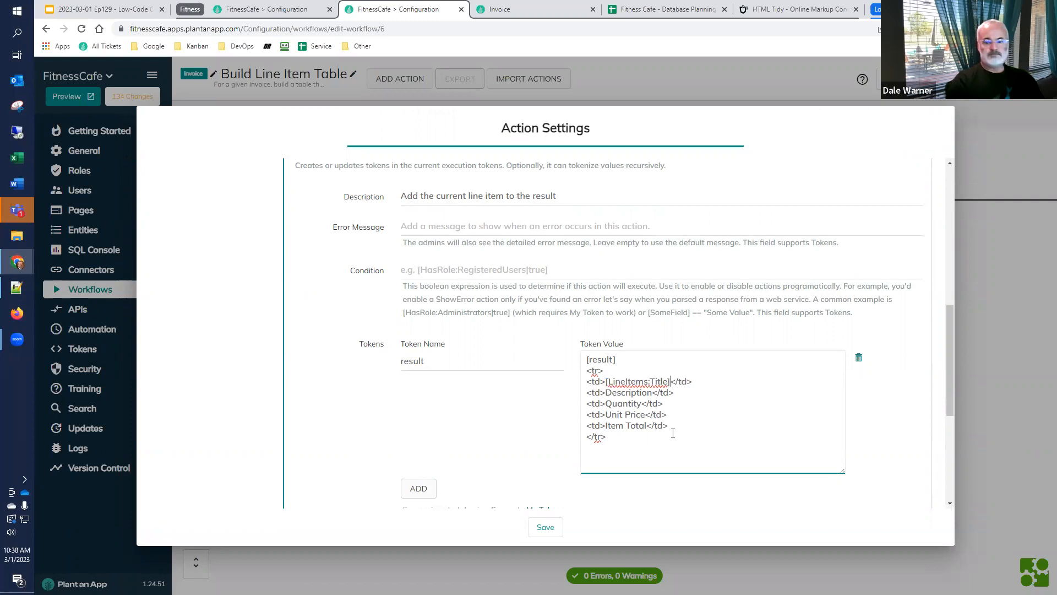
Insert the prefix [LineItems: before Description, Quantity, Unit Price and Item Total in the result token's row markup
{"action": "left_click", "coordinate": [605, 393]}
{"action": "key", "text": "ctrl+v"}
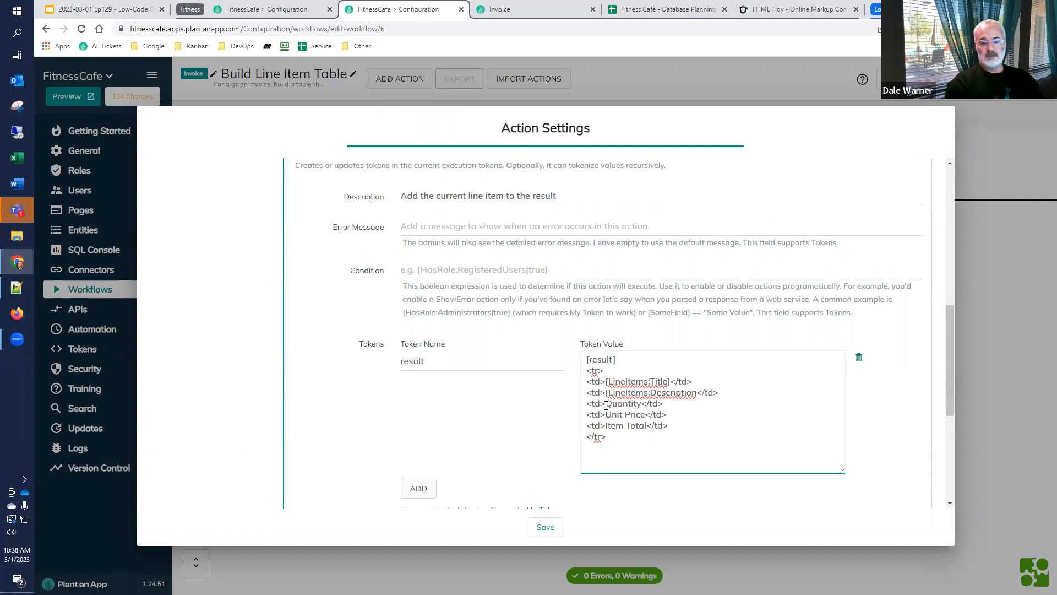
{"action": "left_click", "coordinate": [605, 404]}
{"action": "key", "text": "ctrl+v"}
{"action": "left_click", "coordinate": [606, 416]}
{"action": "key", "text": "ctrl+v"}
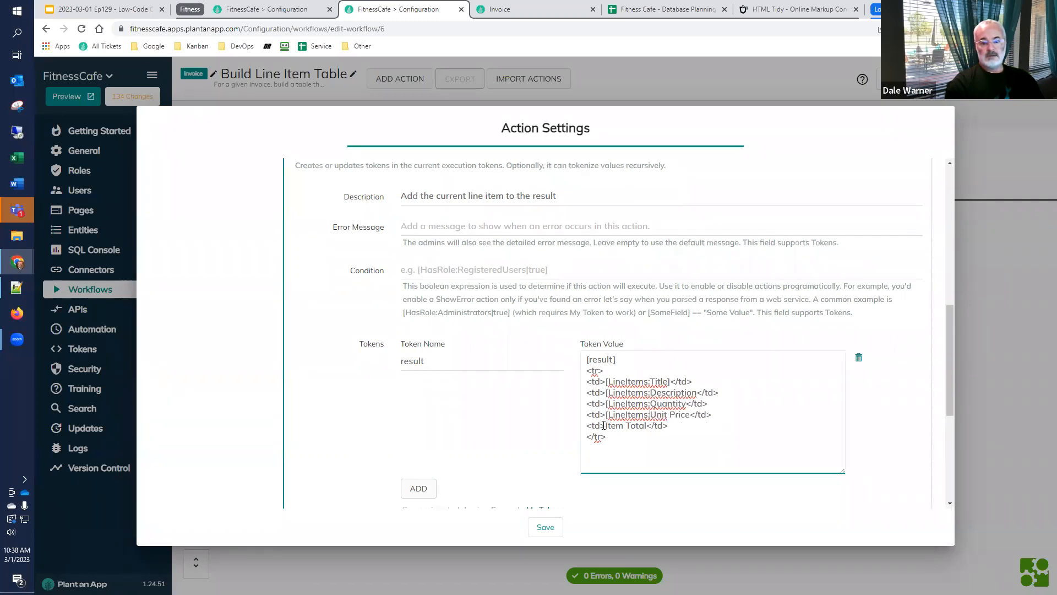
{"action": "left_click", "coordinate": [606, 426]}
{"action": "key", "text": "ctrl+v"}
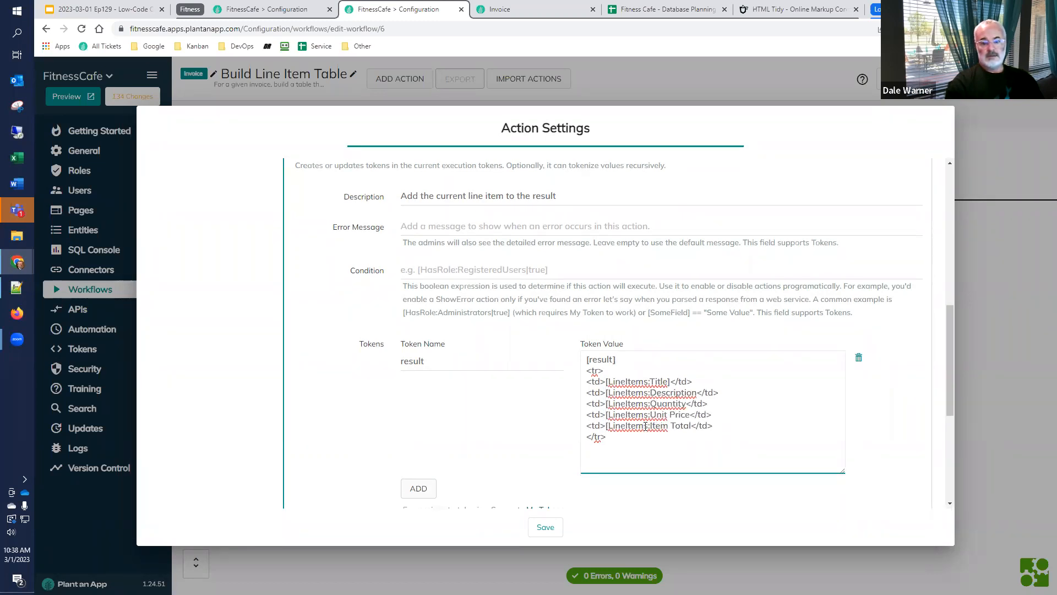
Remove the spaces to form UnitPrice and ItemTotal, and add the closing bracket to the Description, Quantity, UnitPrice and ItemTotal tokens
{"action": "left_click", "coordinate": [669, 426]}
{"action": "key", "text": "BackSpace"}
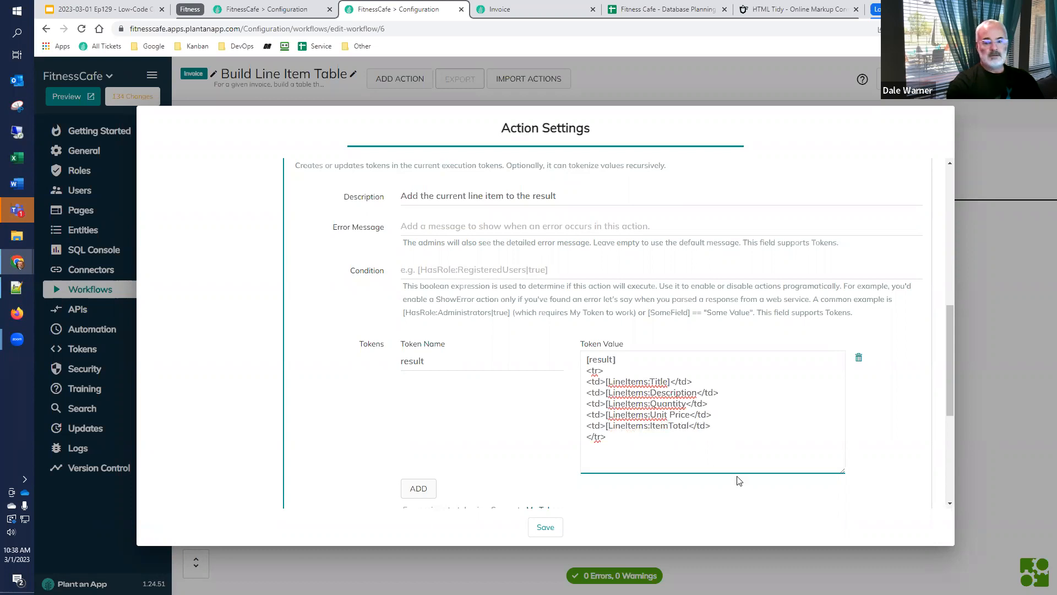
{"action": "key", "text": "Delete"}
{"action": "key", "text": "Down"}
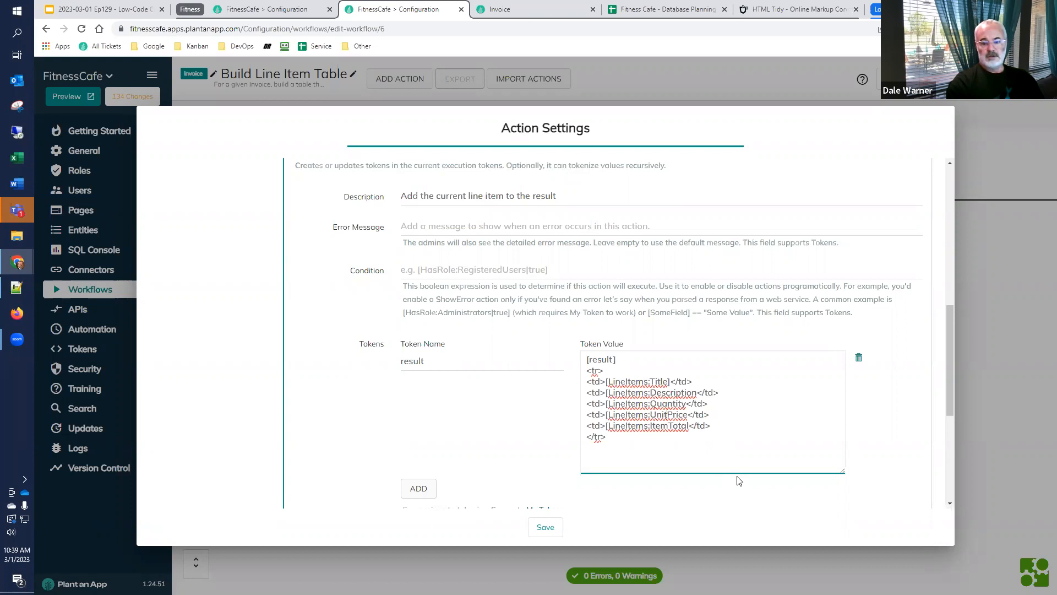
{"action": "type", "text": "]"}
{"action": "key", "text": "Up"}
{"action": "type", "text": "]"}
{"action": "key", "text": "Up"}
{"action": "type", "text": "]]"}
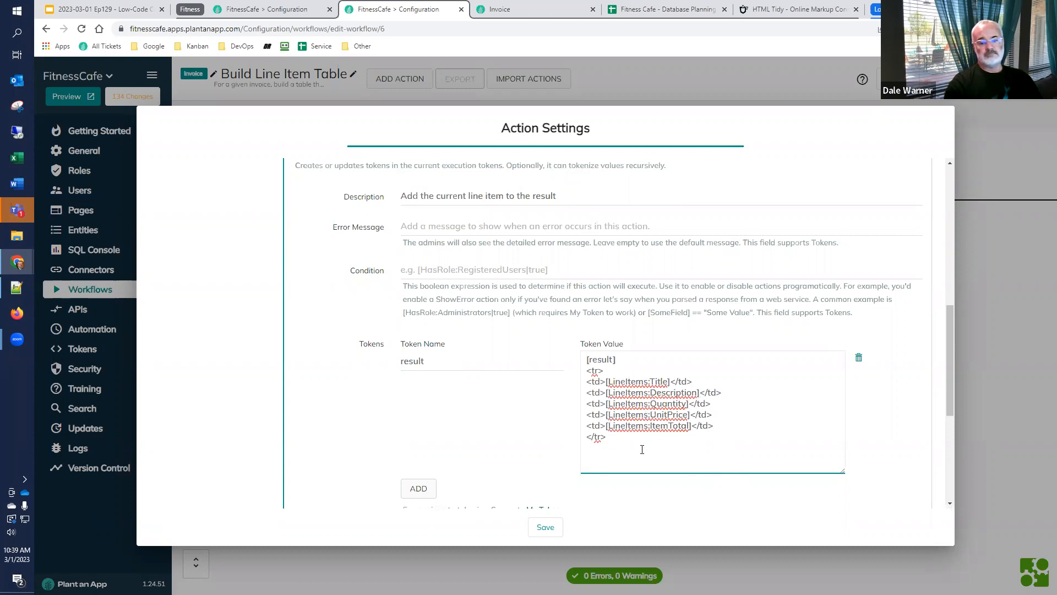
Collapse the "Add the current line item to the result" action and save the settings of "Process each line item"
{"action": "scroll", "coordinate": [524, 434], "scroll_direction": "down", "scroll_amount": 2}
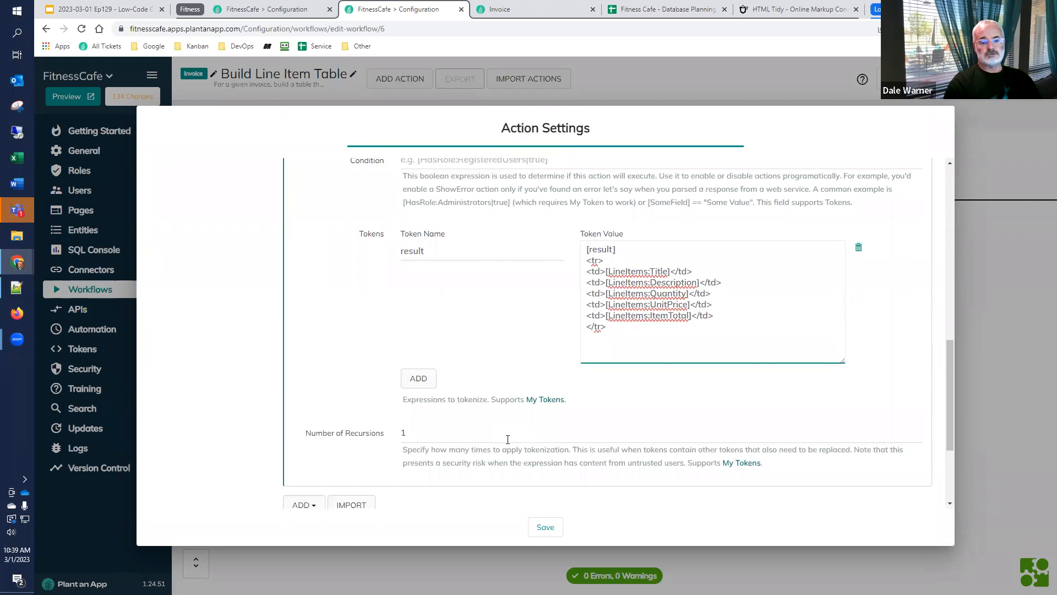
{"action": "scroll", "coordinate": [498, 438], "scroll_direction": "down", "scroll_amount": 2}
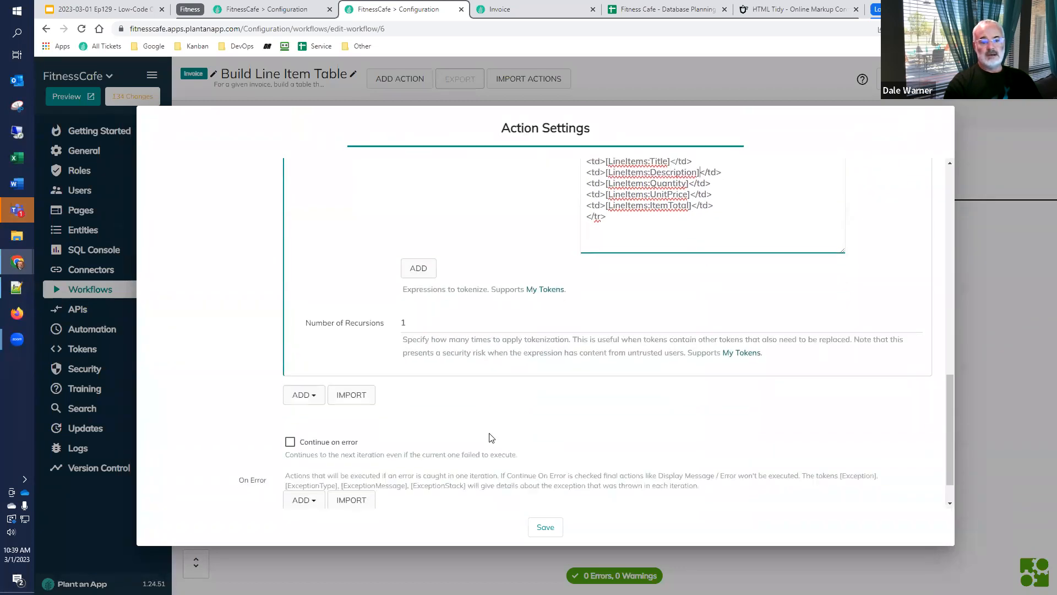
{"action": "scroll", "coordinate": [492, 438], "scroll_direction": "up", "scroll_amount": 3}
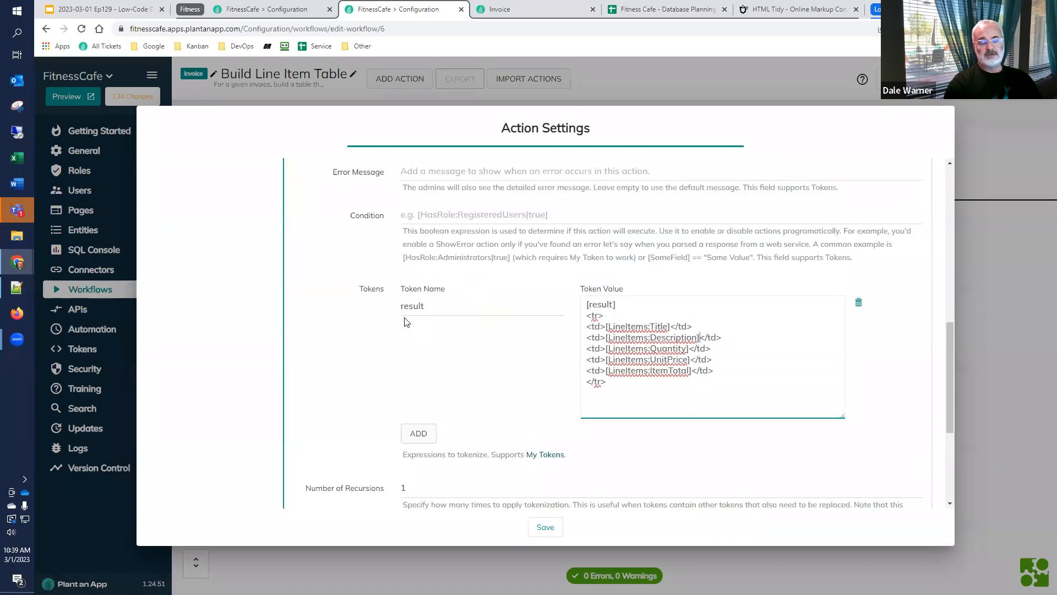
{"action": "scroll", "coordinate": [405, 325], "scroll_direction": "up", "scroll_amount": 4}
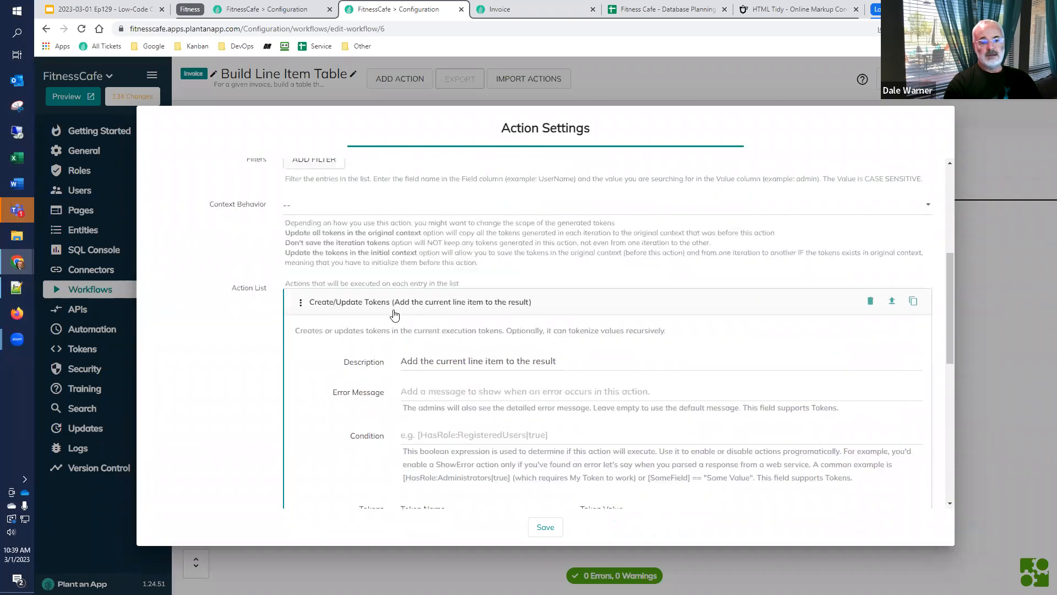
{"action": "left_click", "coordinate": [396, 306]}
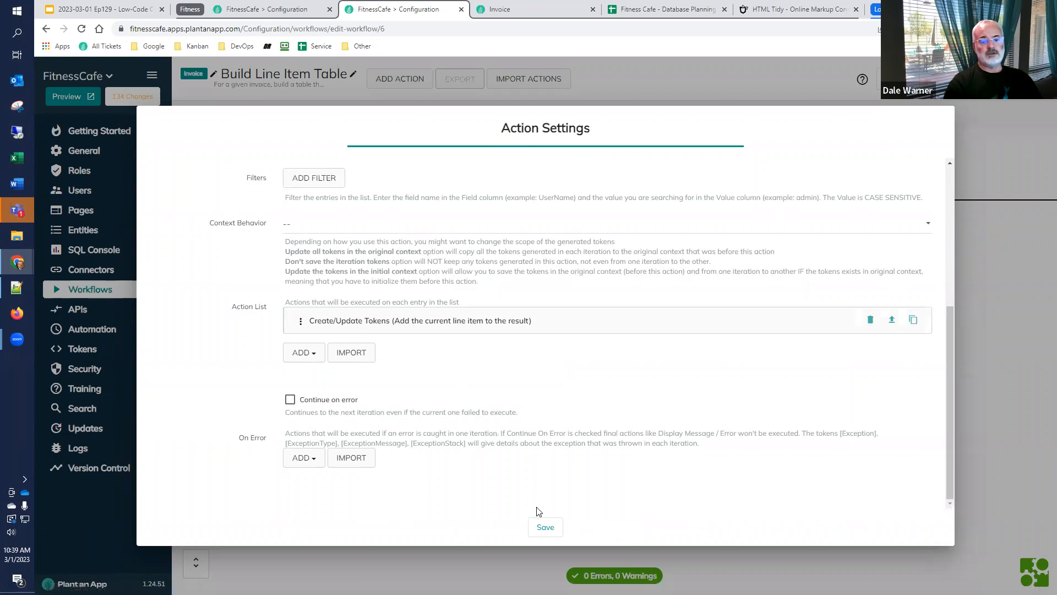
{"action": "left_click", "coordinate": [542, 527]}
Move the "Finalize the result" action and the End event closer to the preceding actions, and check and save the finalize action's token settings
{"action": "left_click_drag", "start_coordinate": [745, 213], "coordinate": [624, 207]}
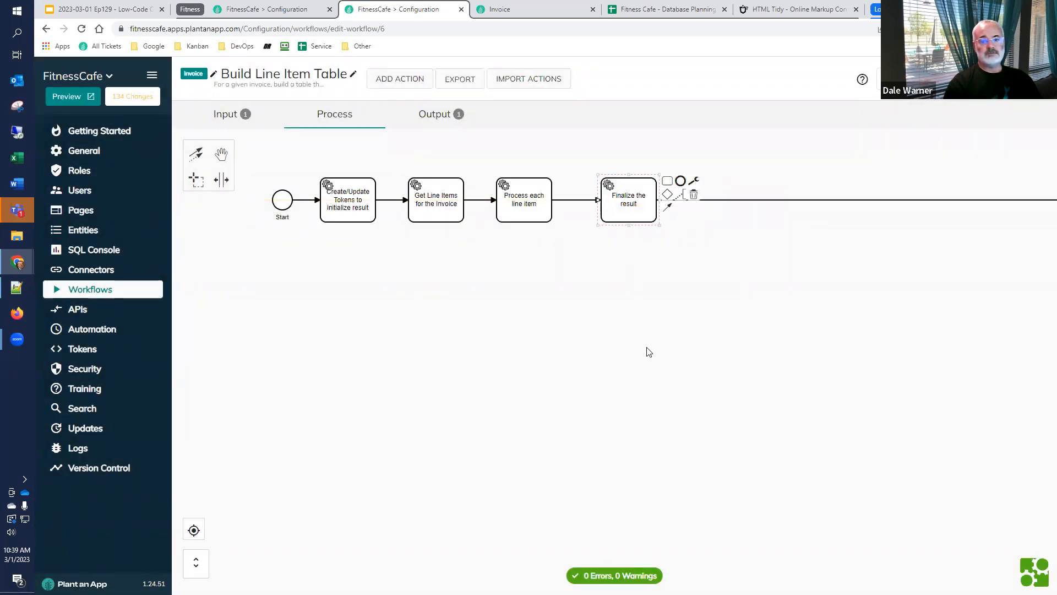
{"action": "left_click_drag", "start_coordinate": [982, 223], "coordinate": [546, 216]}
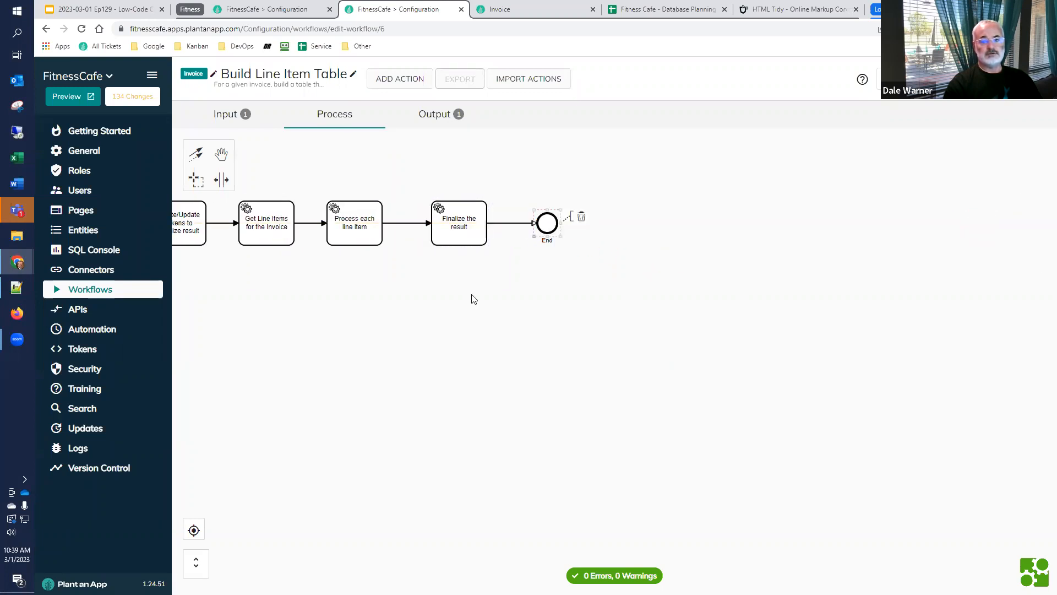
{"action": "double_click", "coordinate": [689, 242]}
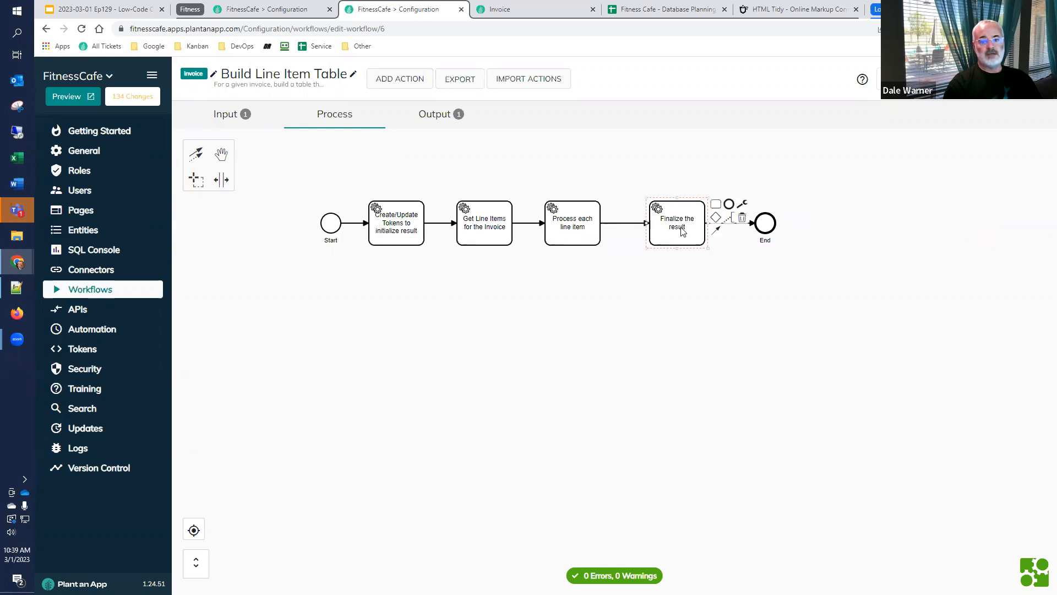
{"action": "scroll", "coordinate": [595, 401], "scroll_direction": "down", "scroll_amount": 1}
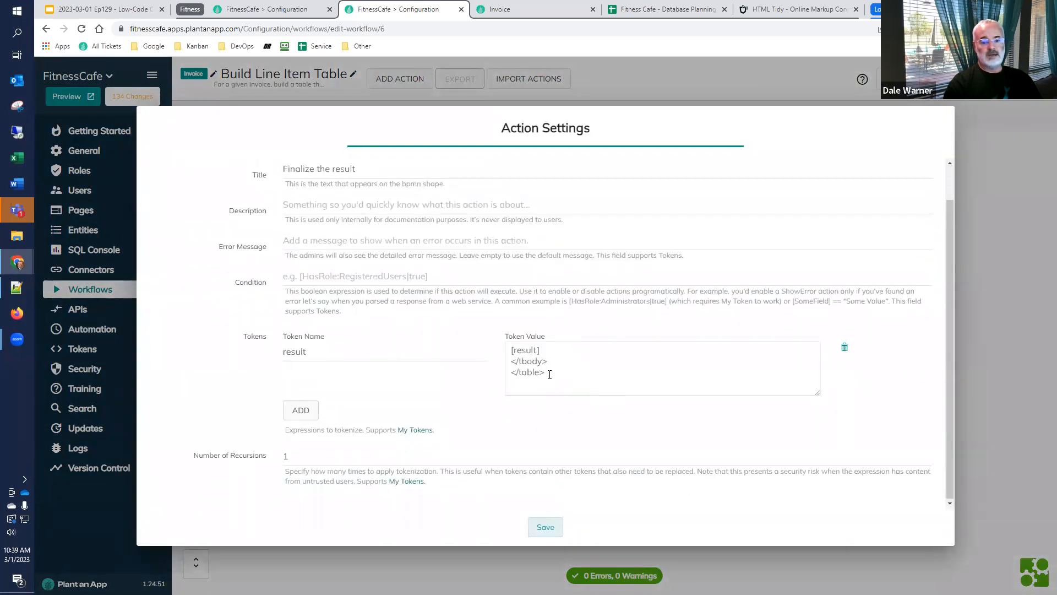
{"action": "left_click", "coordinate": [556, 529]}
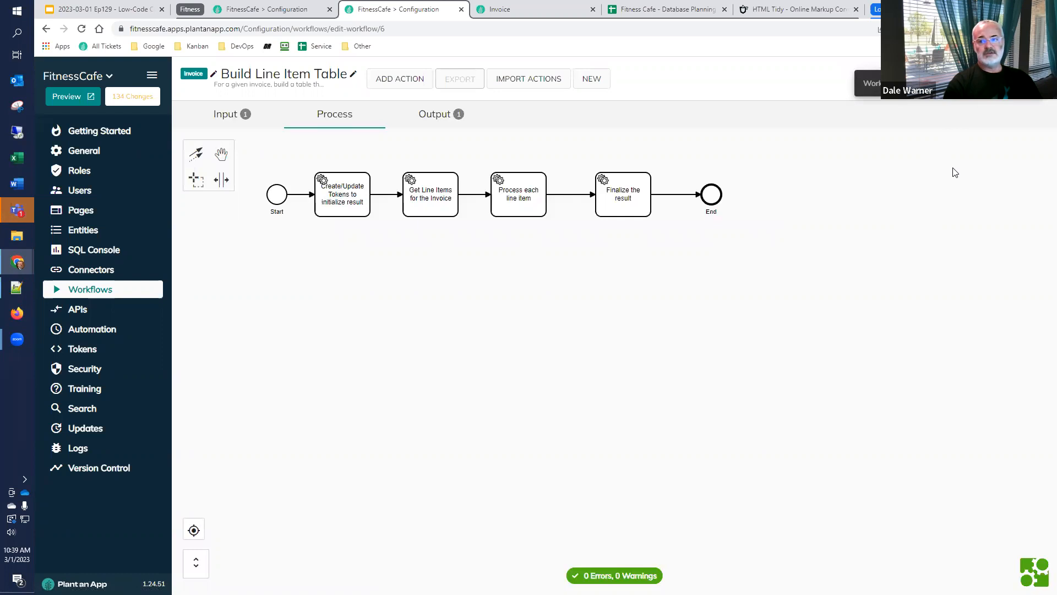
Test the Build Line Item Table workflow with Invoice Record Id 2
{"action": "left_click", "coordinate": [950, 79]}
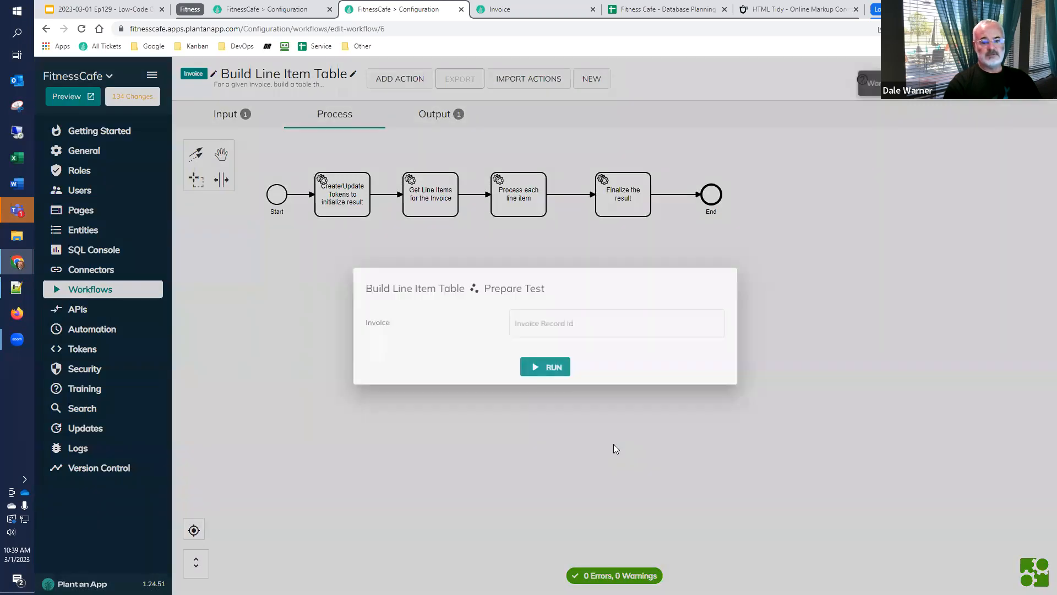
{"action": "type", "text": "2"}
{"action": "left_click", "coordinate": [542, 369]}
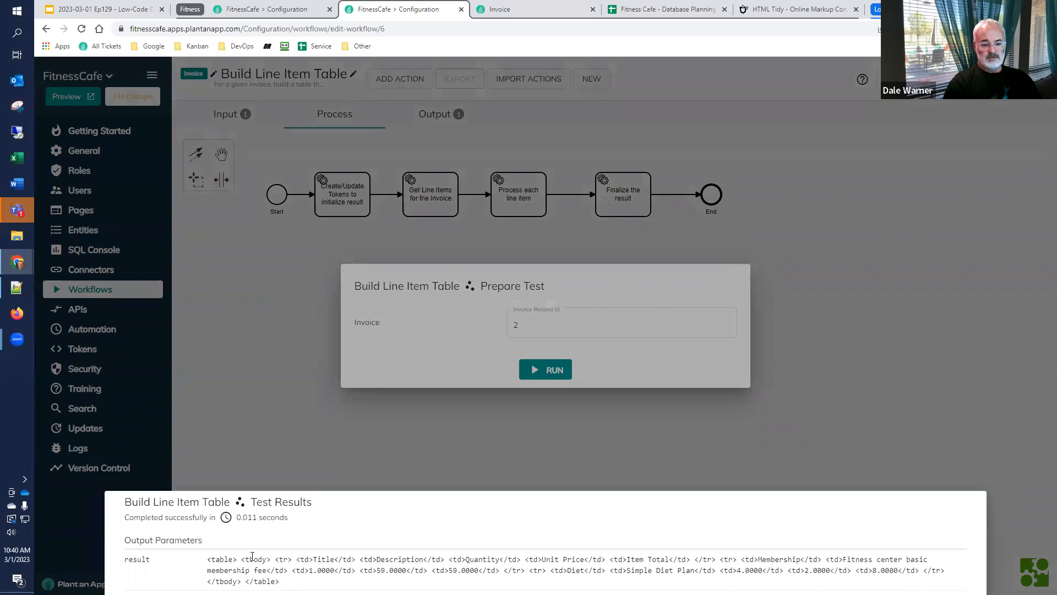
Copy the test's result markup, switch to HTML Tidy and replace all of its source code with it to preview the table
{"action": "triple_click", "coordinate": [210, 559]}
{"action": "key", "text": "ctrl+c"}
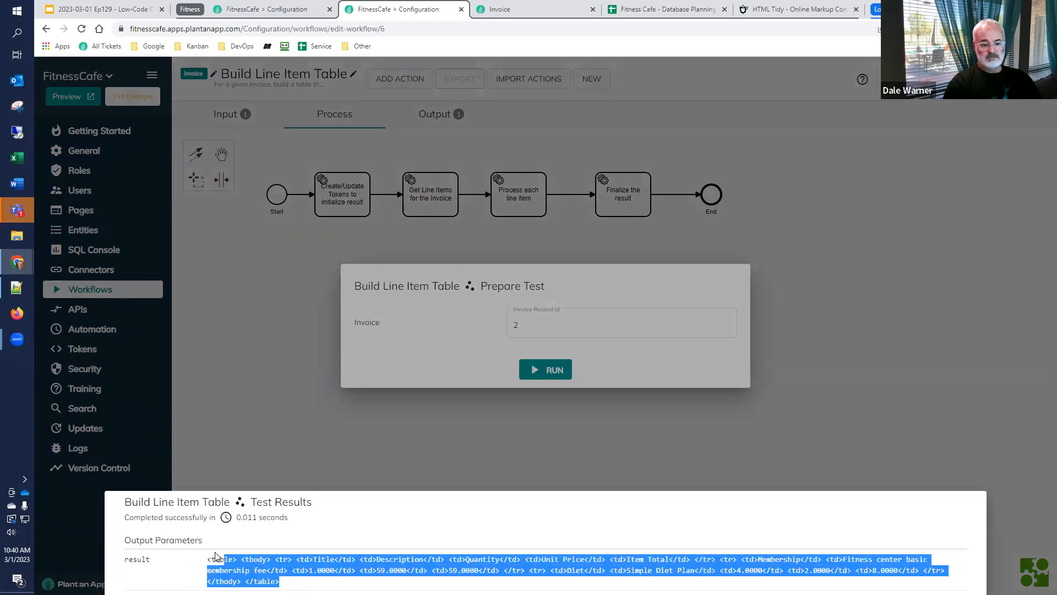
{"action": "left_click", "coordinate": [782, 9]}
{"action": "key", "text": "ctrl+a"}
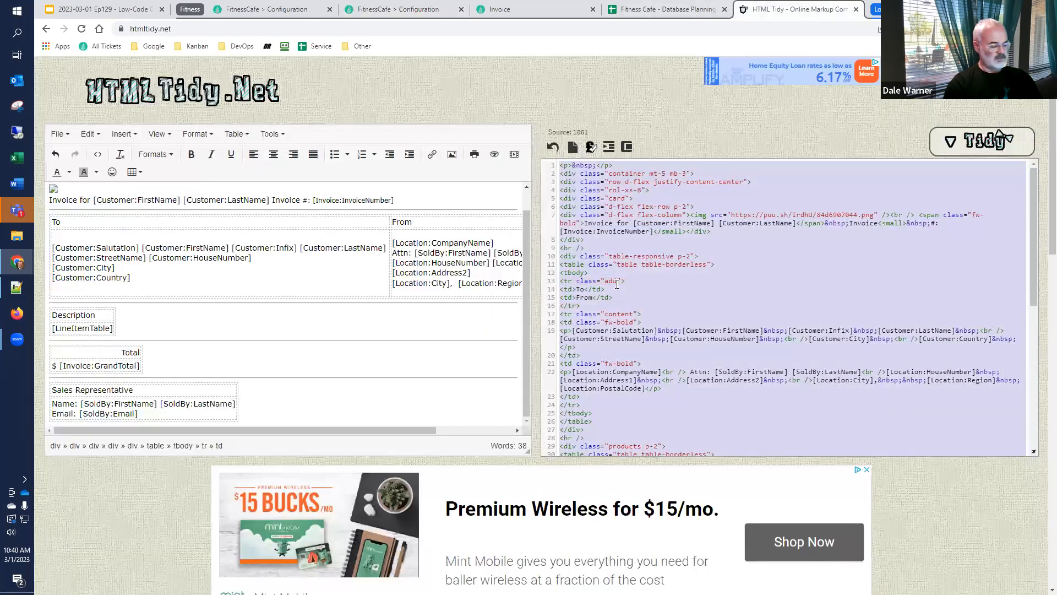
{"action": "key", "text": "ctrl+v"}
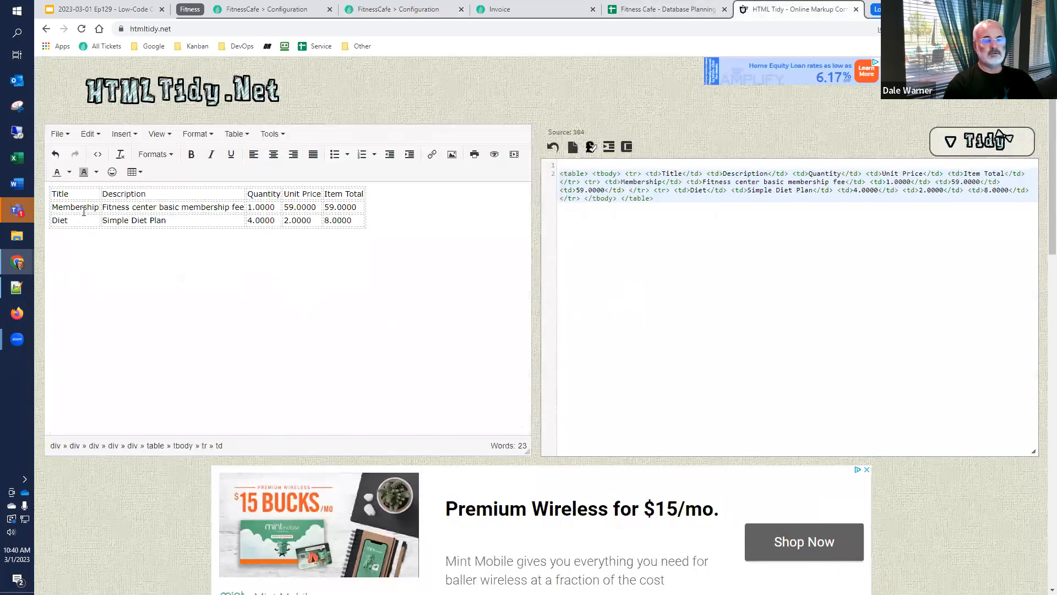
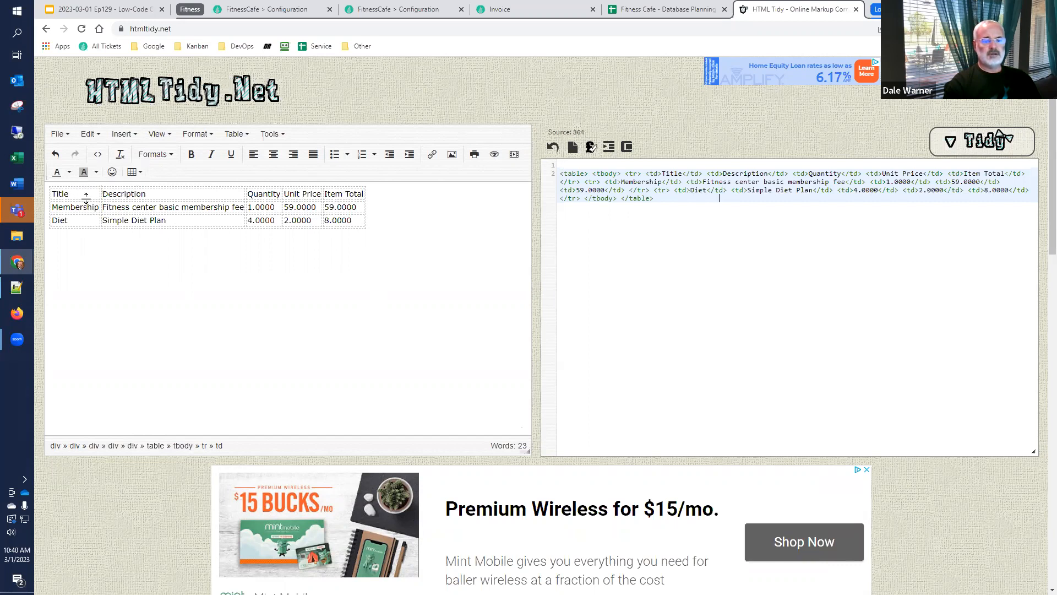
{"action": "left_click", "coordinate": [83, 196]}
{"action": "left_click", "coordinate": [142, 173]}
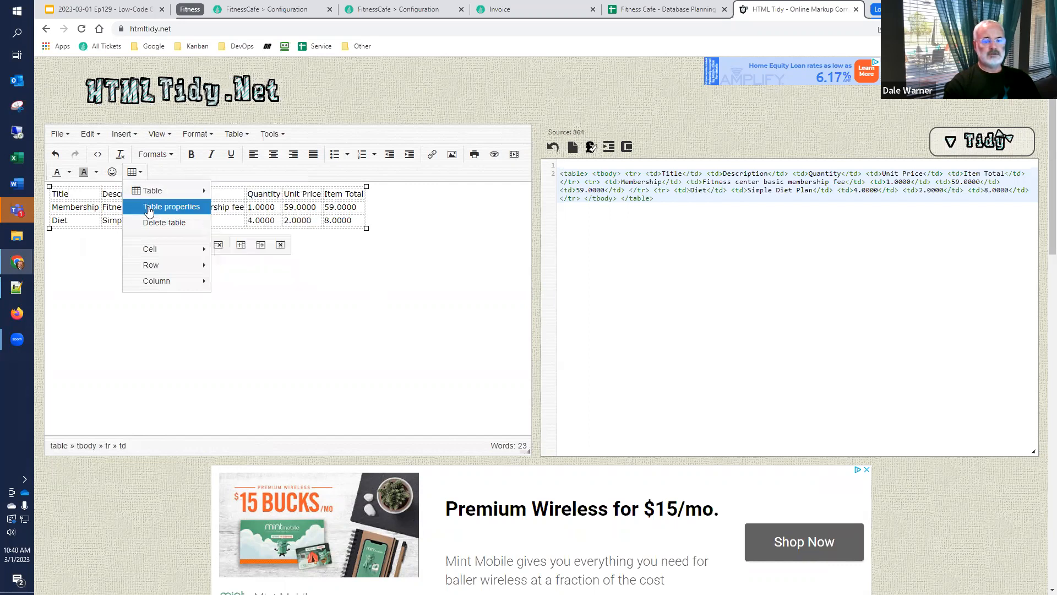
{"action": "mouse_move", "coordinate": [170, 255]}
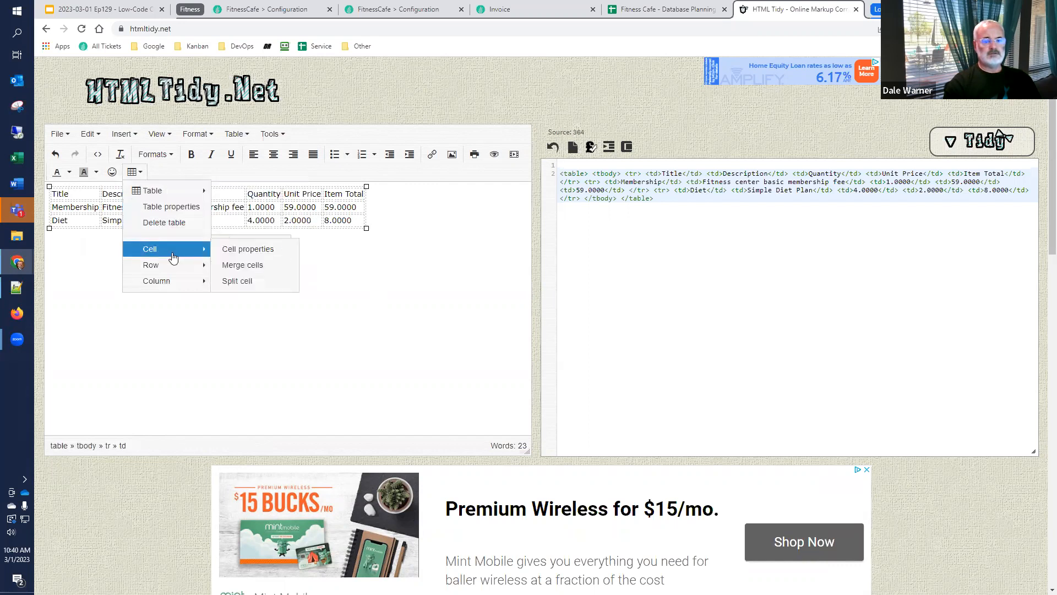
{"action": "left_click", "coordinate": [220, 252]}
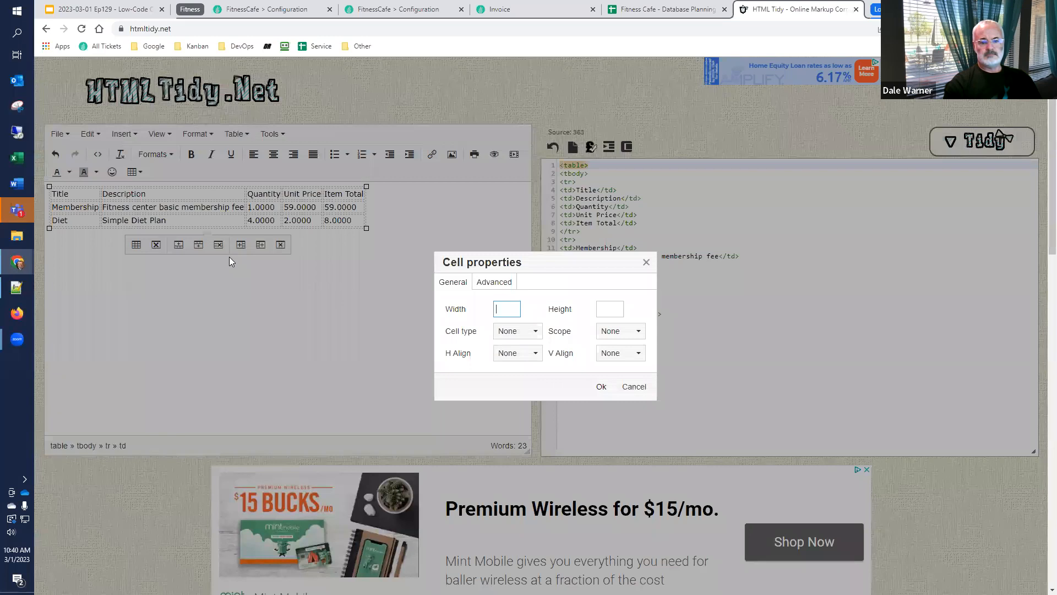
{"action": "type", "text": "10"}
{"action": "type", "text": "%"}
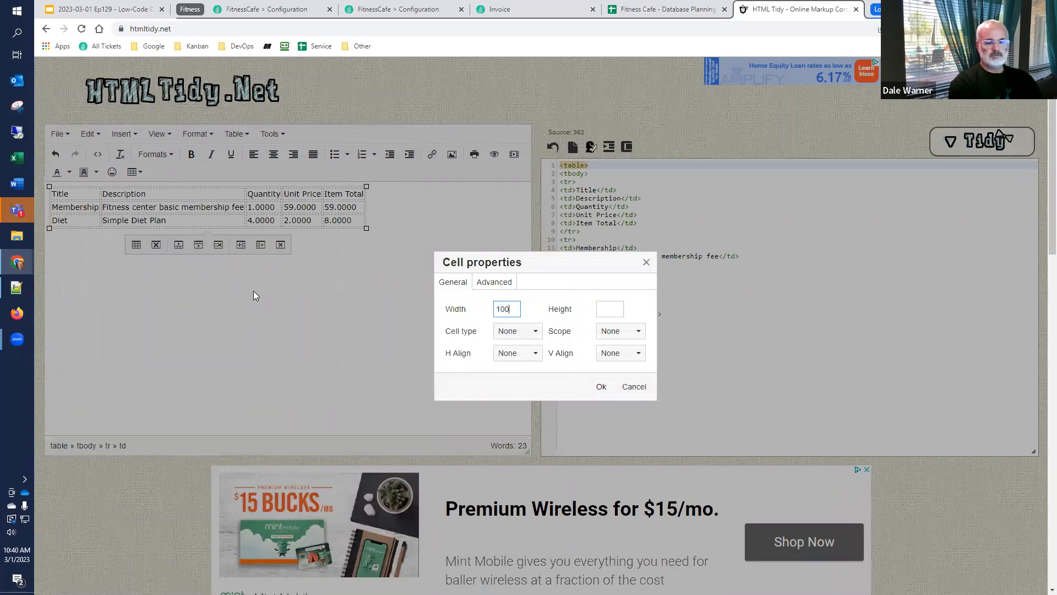
{"action": "key", "text": "Return"}
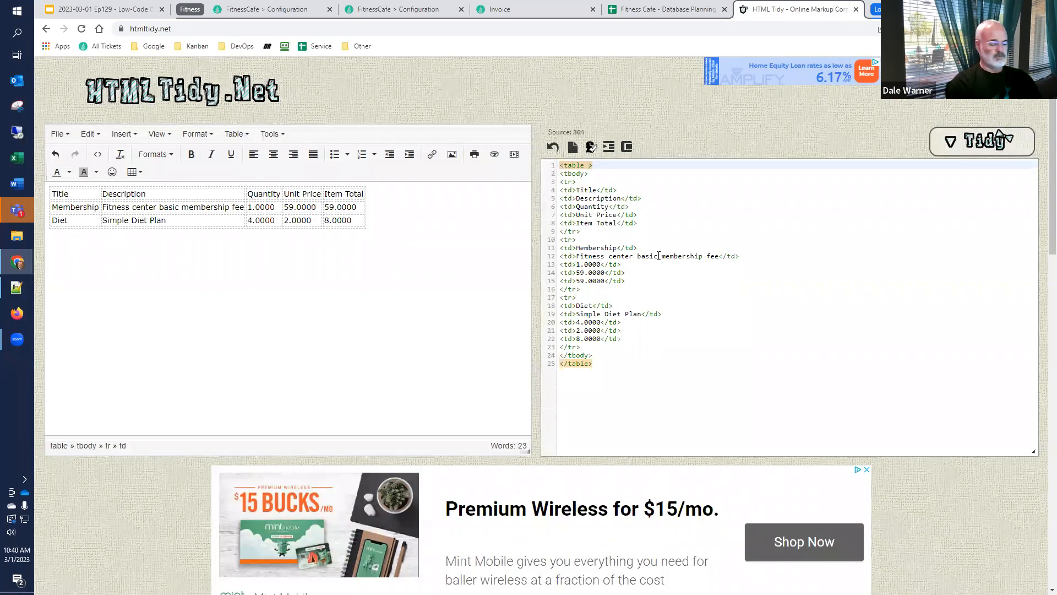
Add width="100%" to the opening table tag in the source code and copy that tag
{"action": "key", "text": "BackSpace"}
{"action": "type", "text": "width=\""}
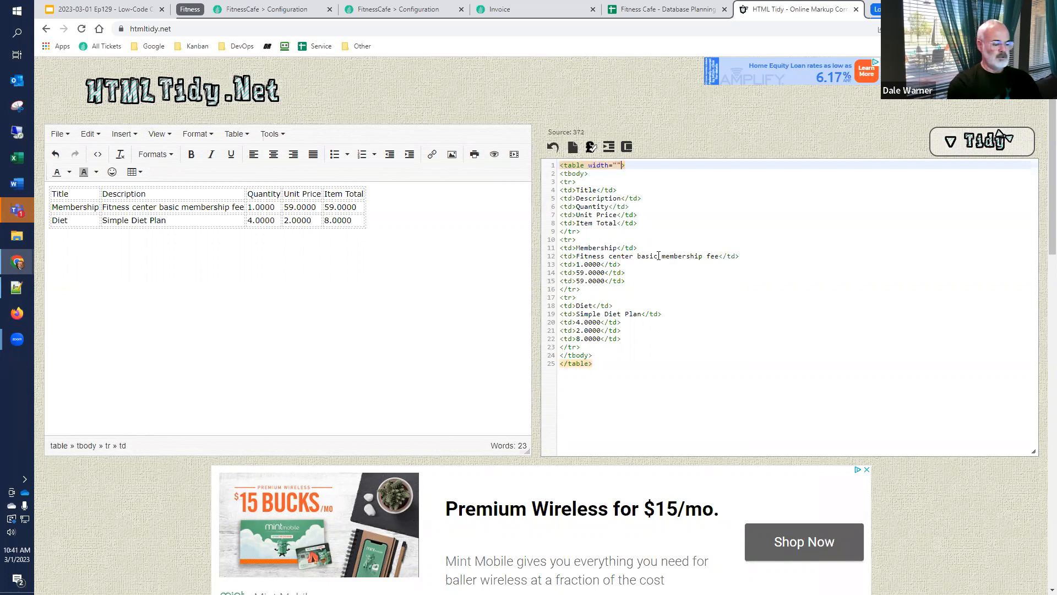
{"action": "type", "text": "100%"}
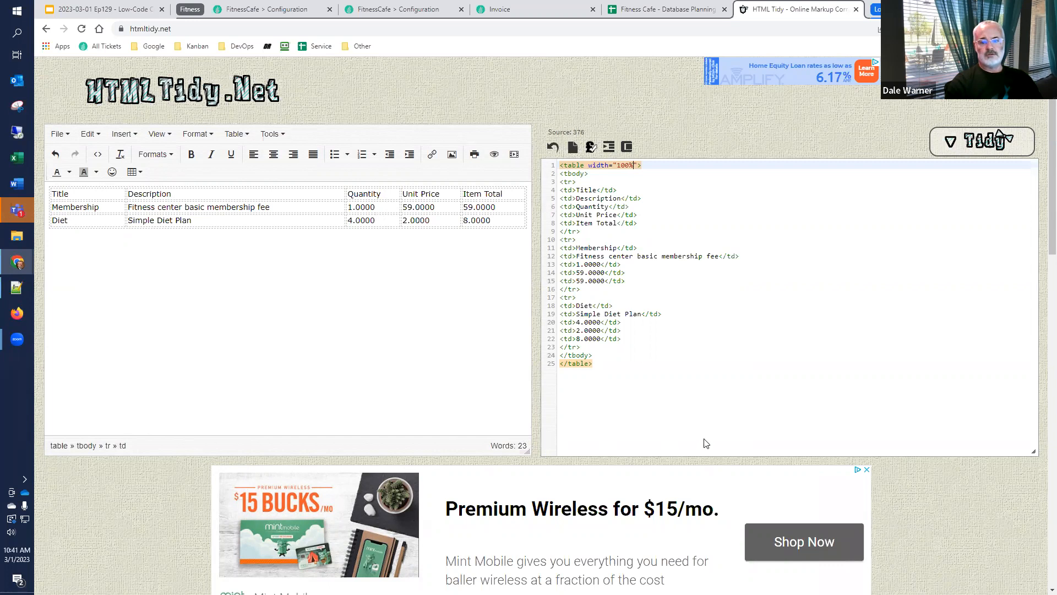
{"action": "left_click_drag", "start_coordinate": [619, 381], "coordinate": [537, 152]}
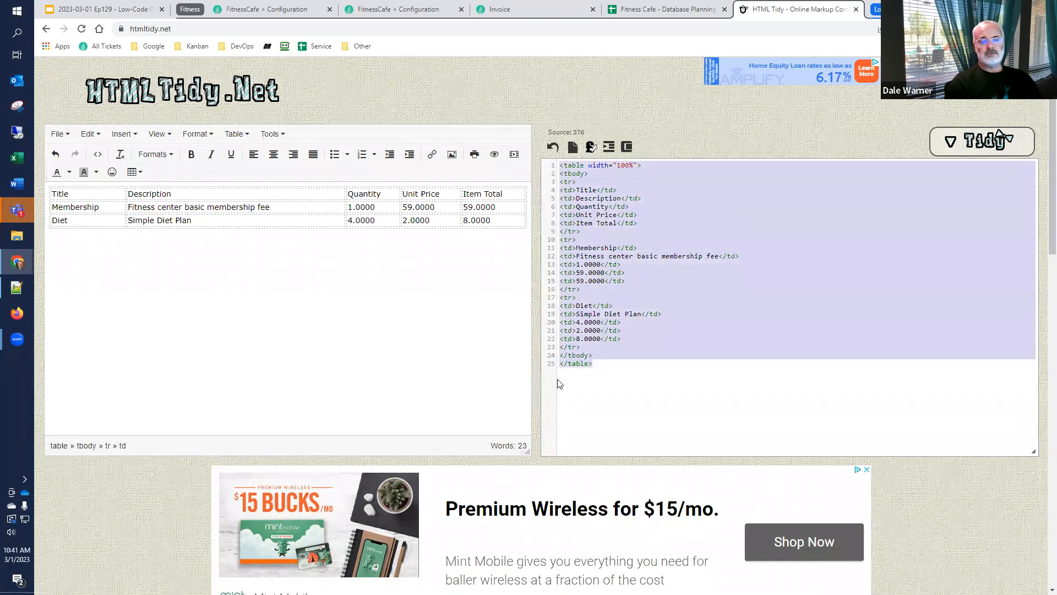
{"action": "left_click", "coordinate": [572, 199]}
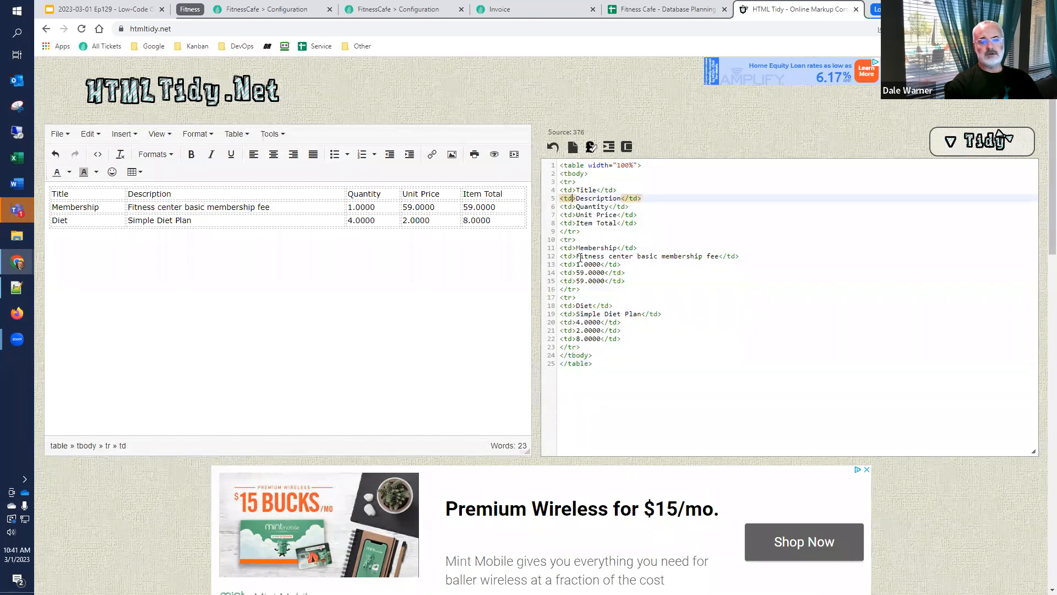
{"action": "left_click", "coordinate": [644, 166]}
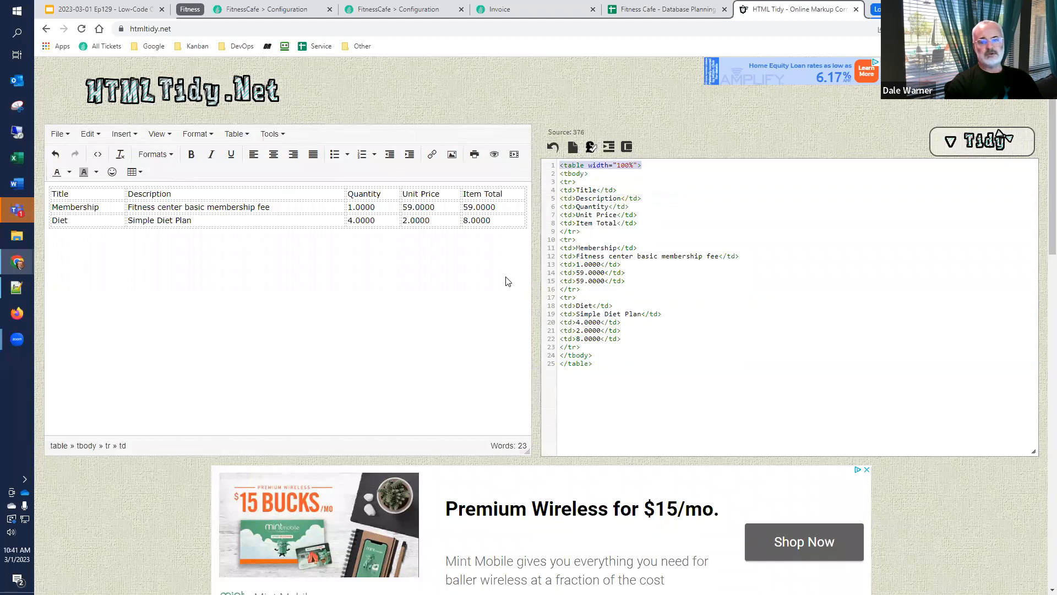
Back in the Build Line Item Table workflow, replace the initialize action's opening table tag with <table width="100%"> and save the action
{"action": "left_click", "coordinate": [416, 10]}
{"action": "left_click", "coordinate": [521, 405]}
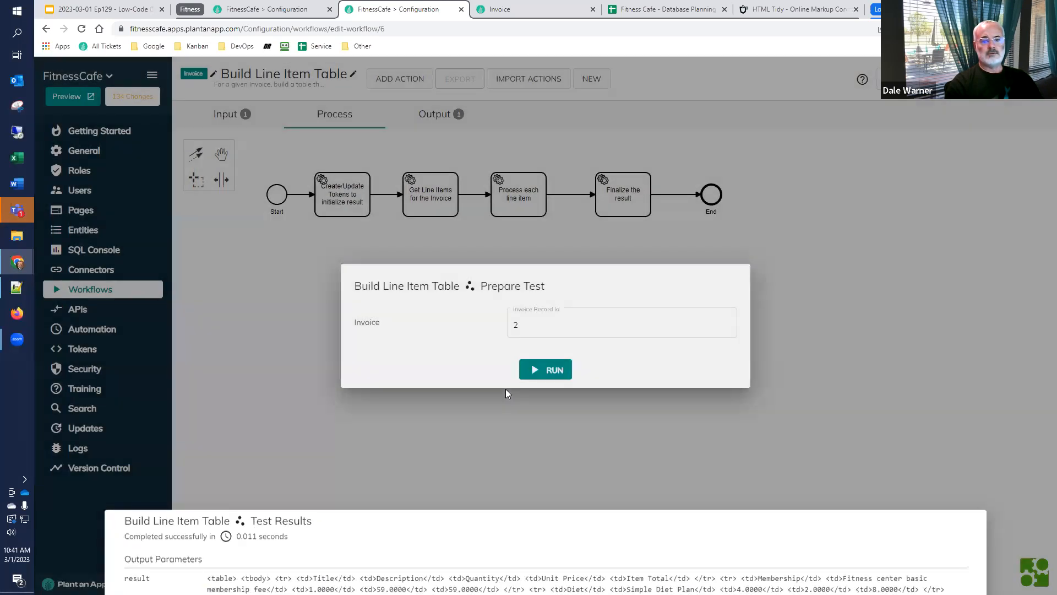
{"action": "double_click", "coordinate": [344, 204]}
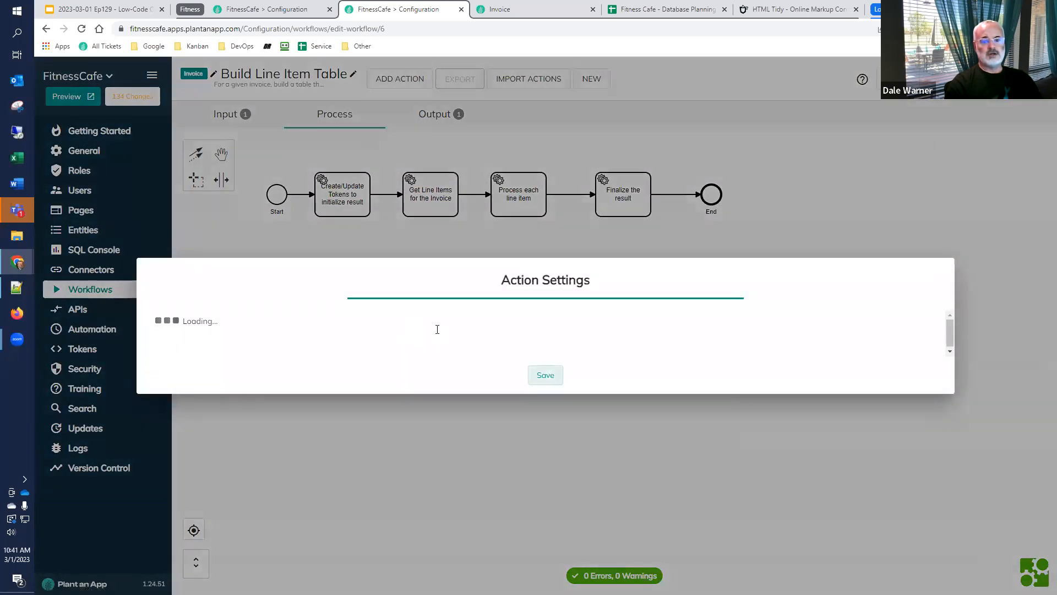
{"action": "left_click", "coordinate": [545, 389]}
{"action": "key", "text": "shift+Home"}
{"action": "key", "text": "ctrl+v"}
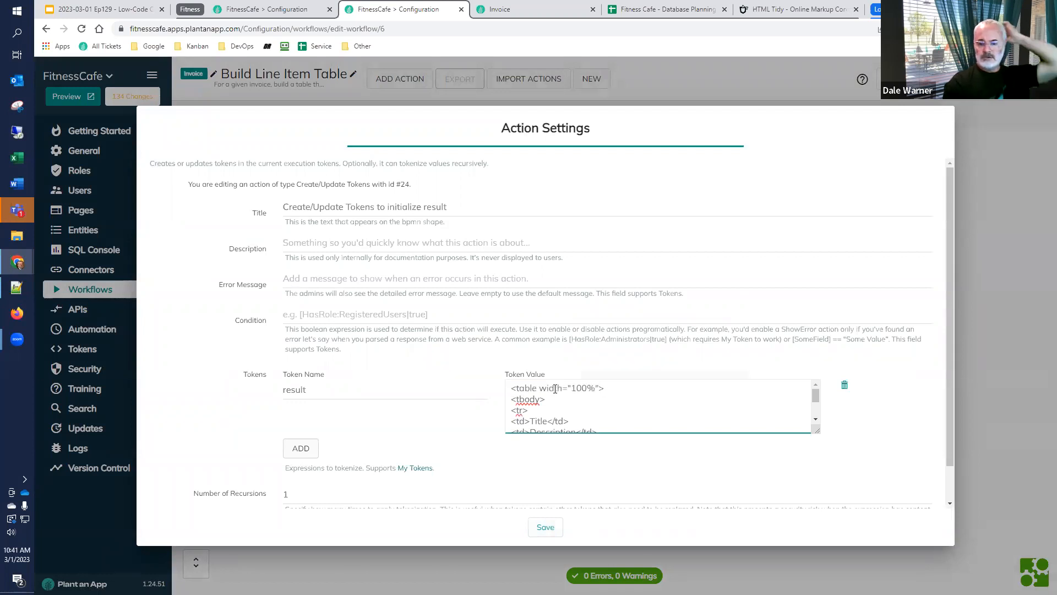
{"action": "left_click", "coordinate": [545, 528]}
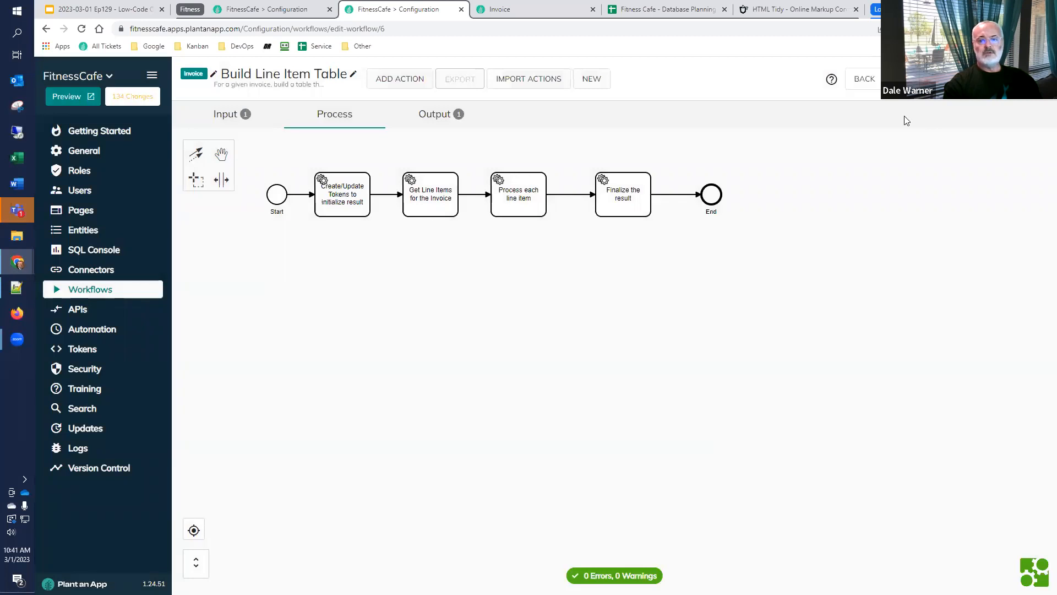
Test the Generate Invoice PDF workflow with Invoice Record Id 2
{"action": "left_click", "coordinate": [80, 295]}
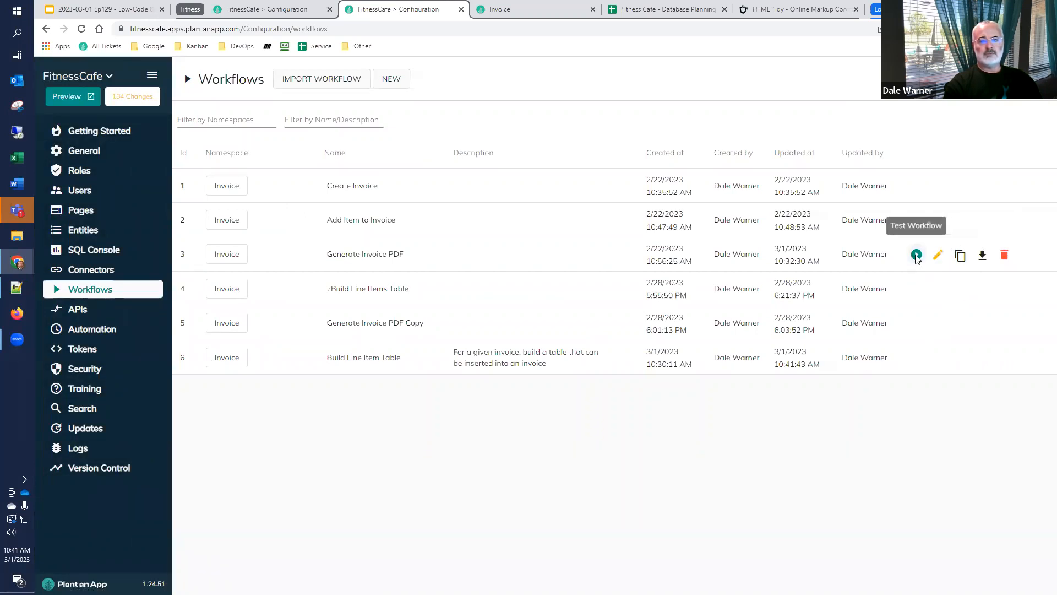
{"action": "left_click", "coordinate": [916, 254]}
{"action": "type", "text": "2"}
{"action": "left_click", "coordinate": [548, 370]}
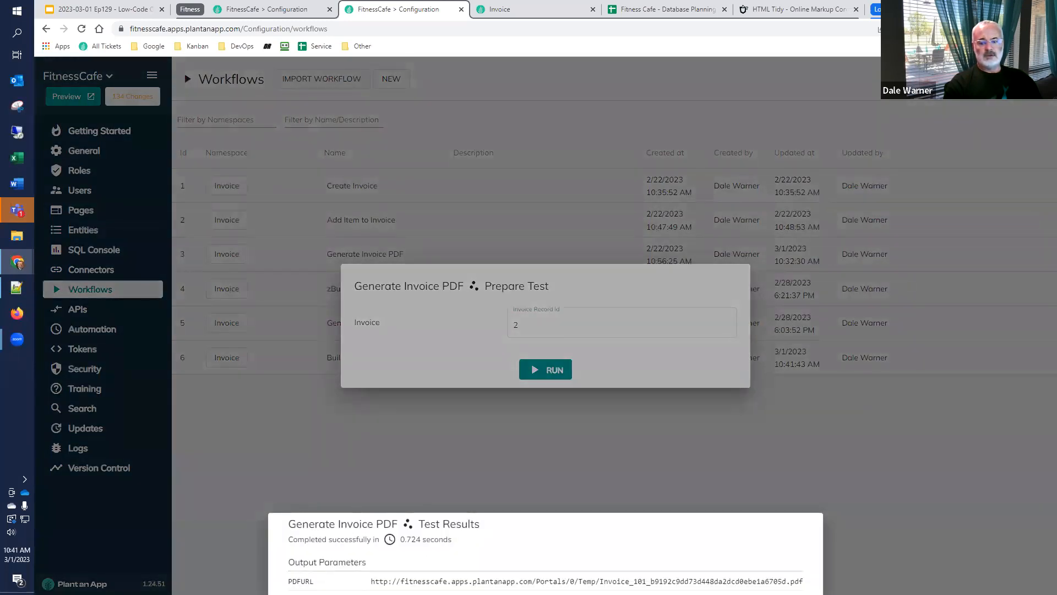
Copy the PDFURL from the test results and load it in the existing Invoice browser tab to view the PDF
{"action": "left_click_drag", "start_coordinate": [804, 581], "coordinate": [371, 581]}
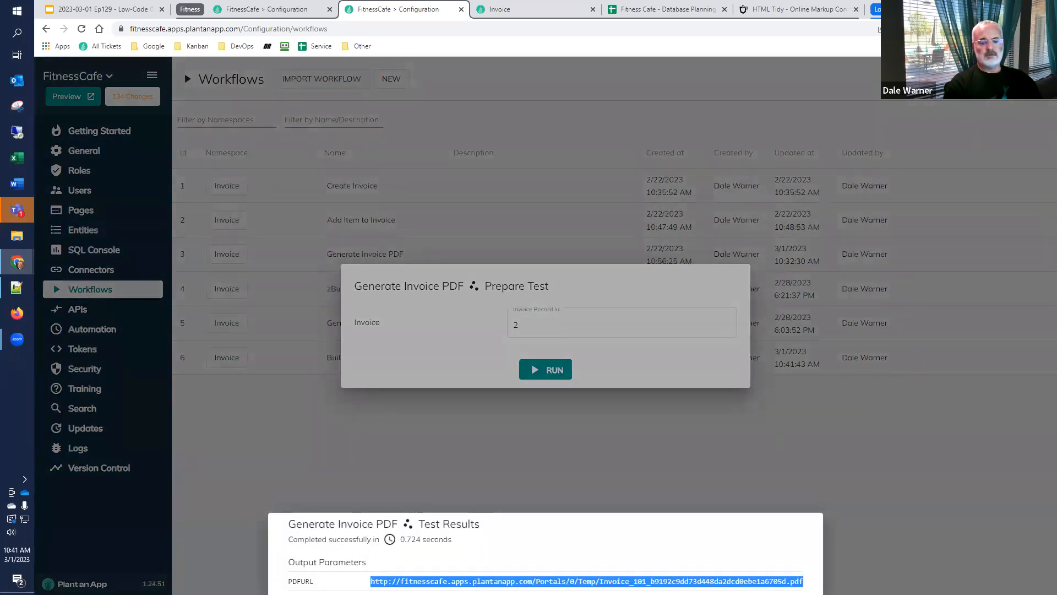
{"action": "left_click", "coordinate": [524, 11]}
{"action": "left_click", "coordinate": [483, 29]}
{"action": "key", "text": "Return"}
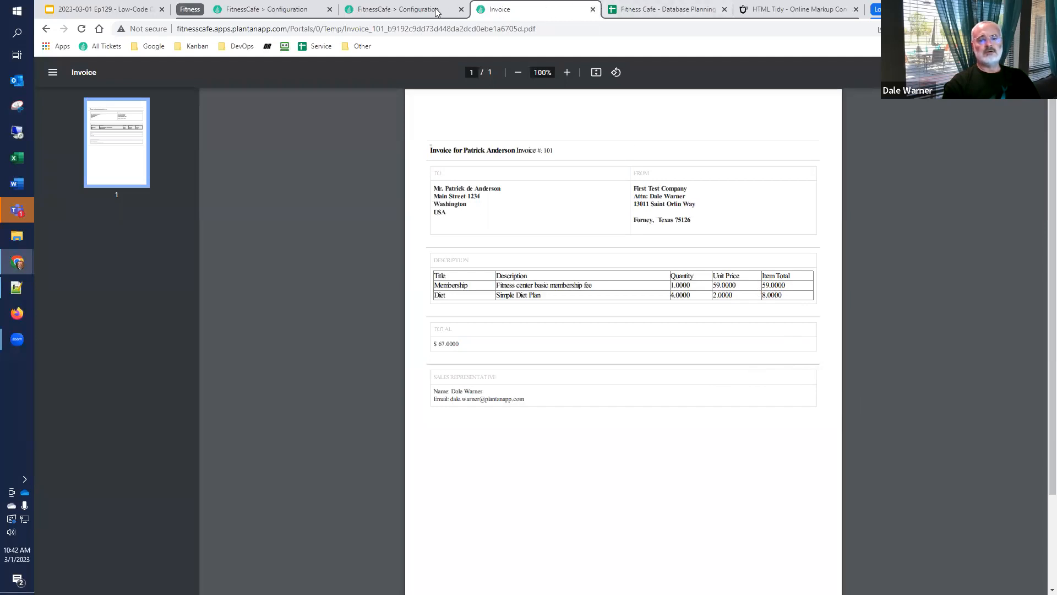
Switch to the SQL Console and split the line item query so Quantity sits on its own line surrounded by blank lines
{"action": "mouse_move", "coordinate": [393, 13]}
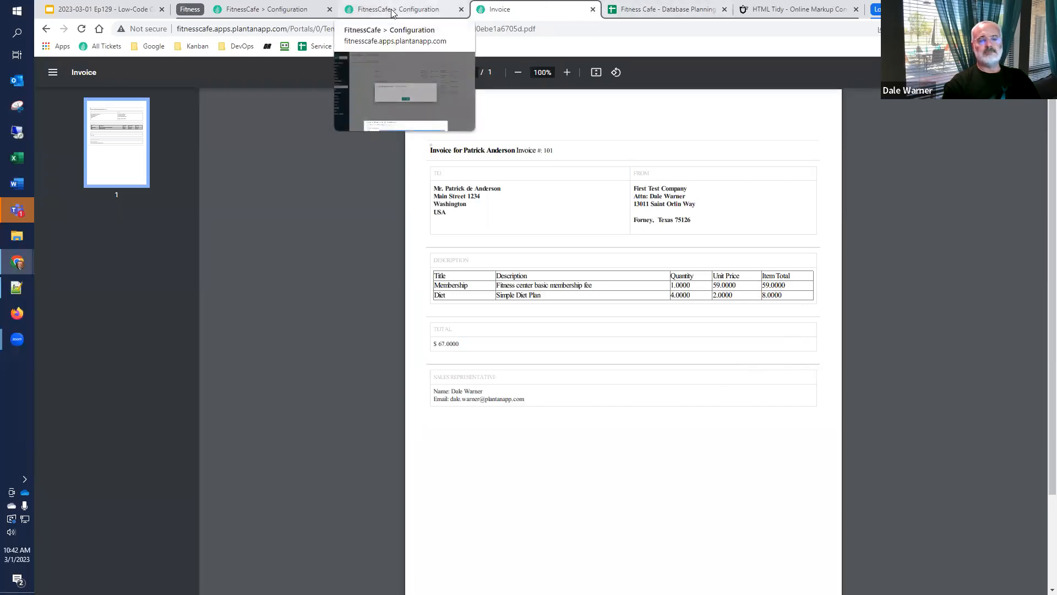
{"action": "left_click", "coordinate": [277, 12]}
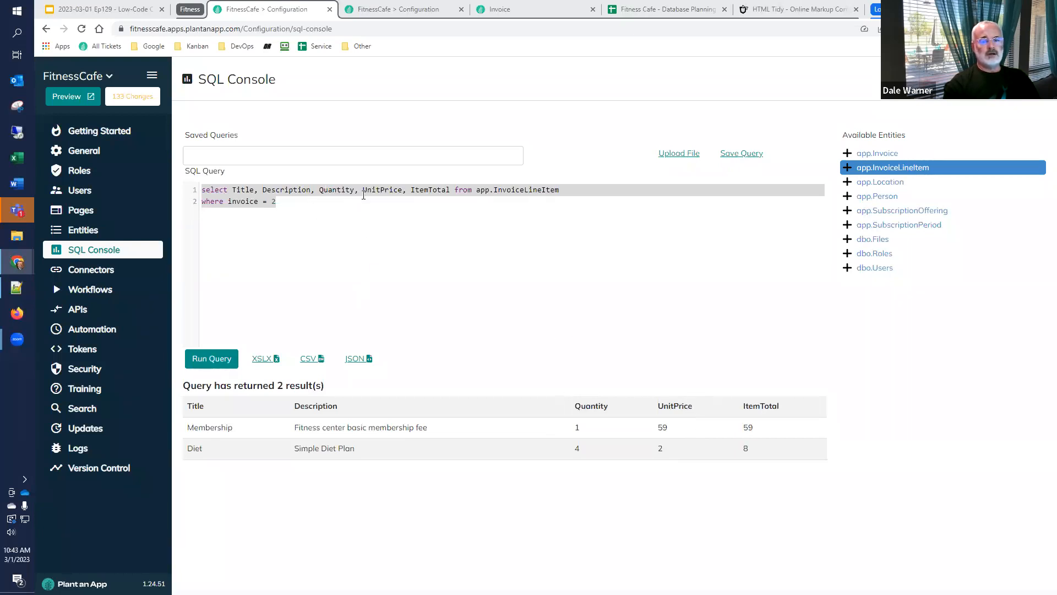
{"action": "left_click", "coordinate": [410, 273]}
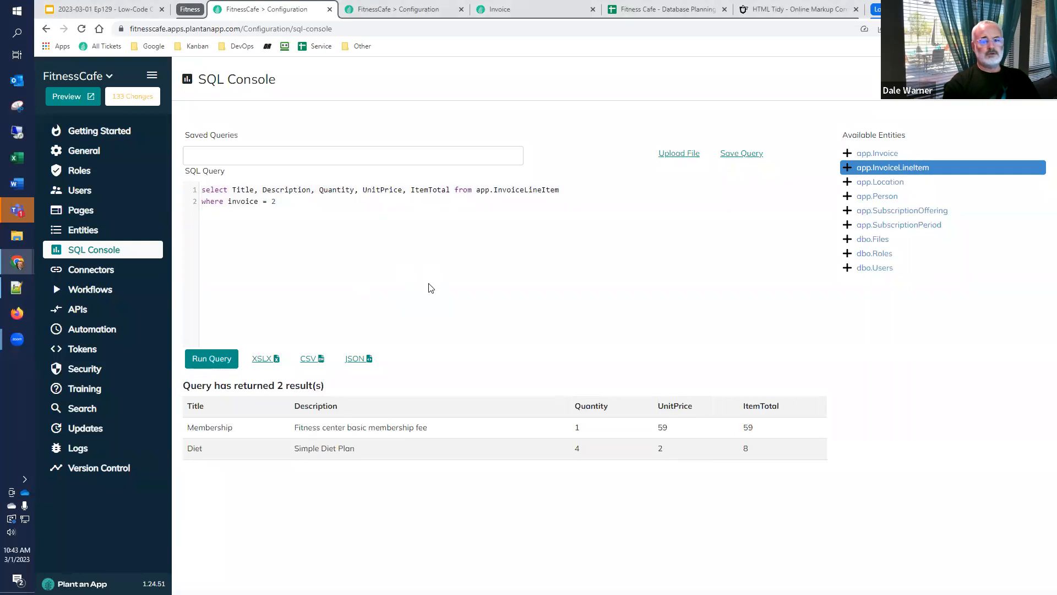
{"action": "key", "text": "Return"}
{"action": "key", "text": "Up"}
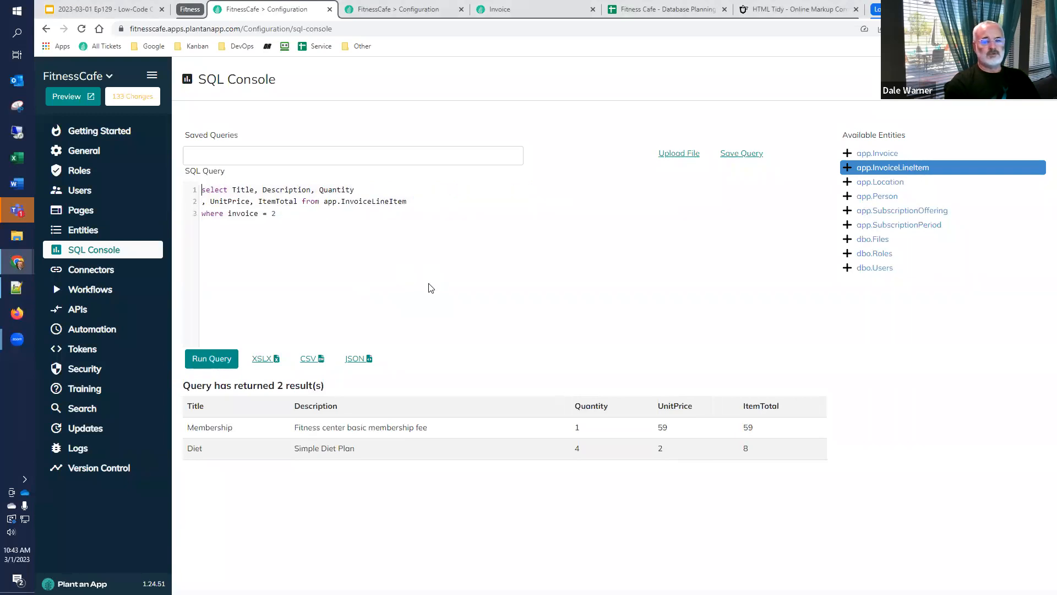
{"action": "key", "text": "ctrl+Left"}
{"action": "key", "text": "Return"}
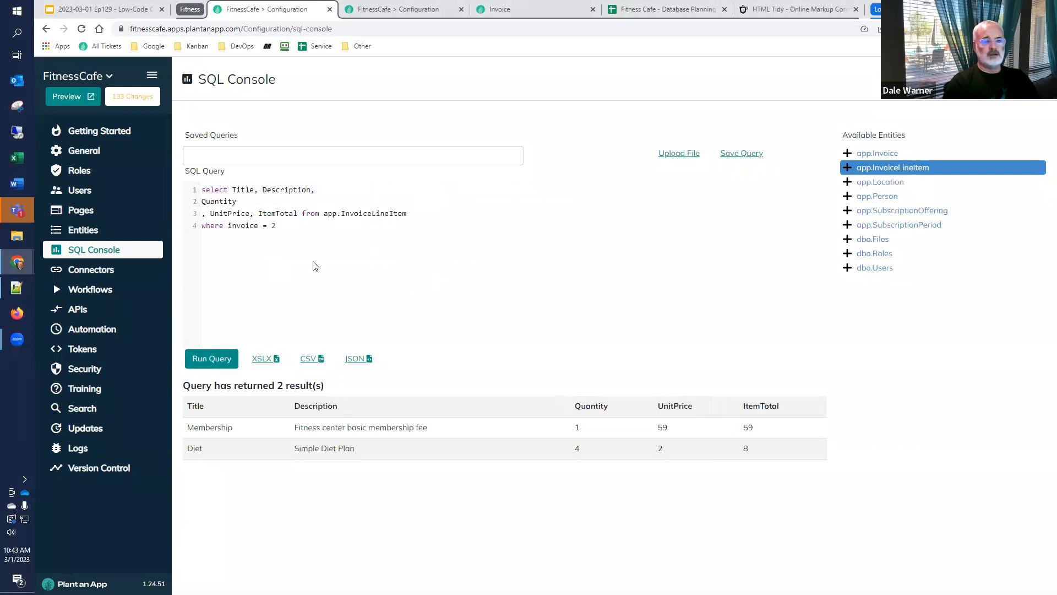
{"action": "left_click", "coordinate": [220, 359]}
{"action": "key", "text": "Return"}
{"action": "key", "text": "Return"}
{"action": "key", "text": "Return"}
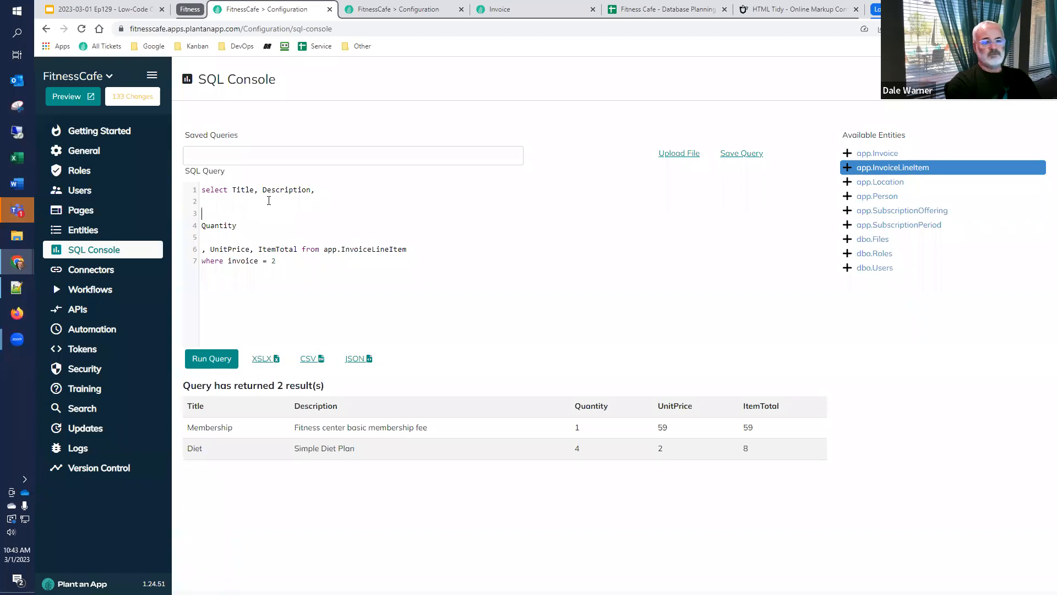
Change the Quantity column to Format(Quantity, 'N', 'en-US') as Quantity and run the query
{"action": "type", "text": "Format("}
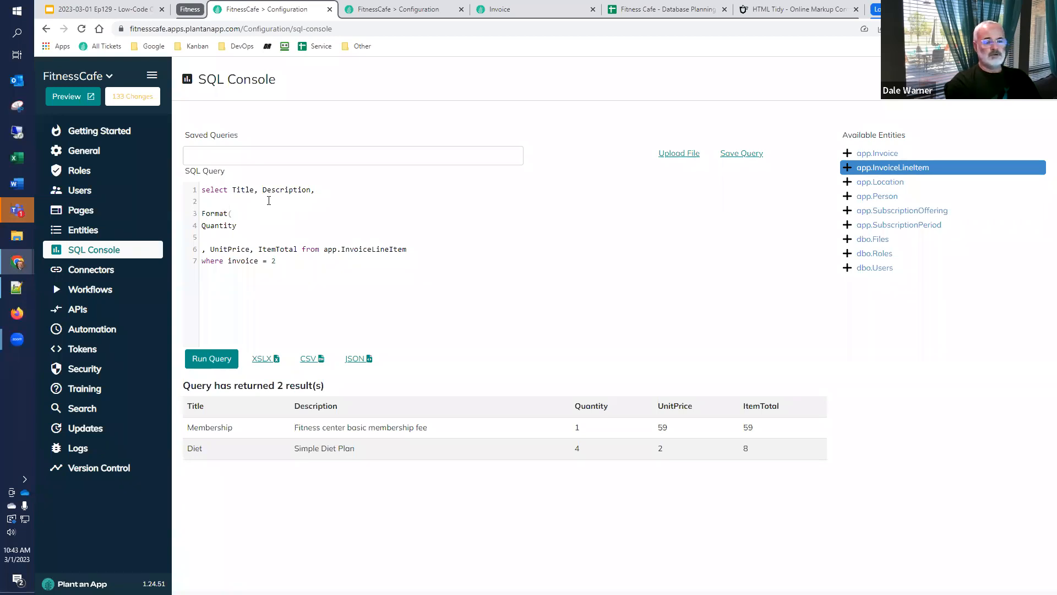
{"action": "key", "text": "Delete"}
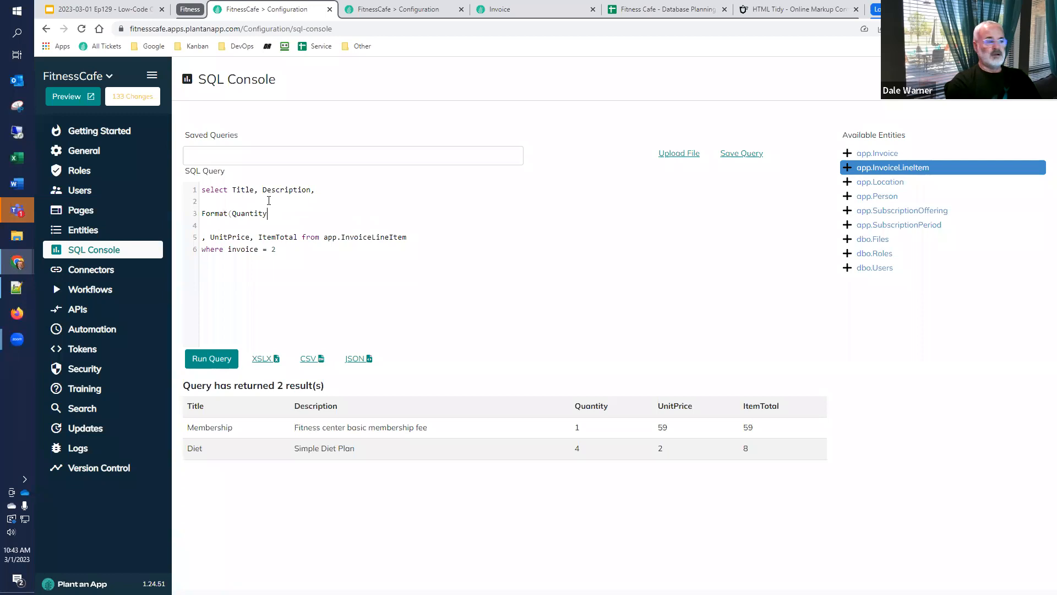
{"action": "type", "text": ", 'N','"}
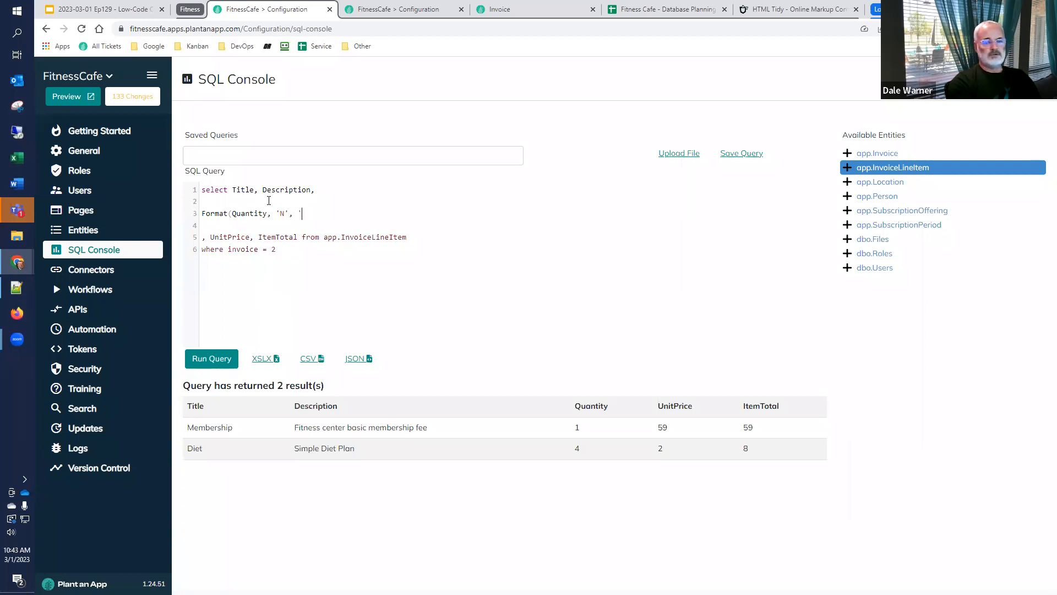
{"action": "type", "text": ", 'en-US"}
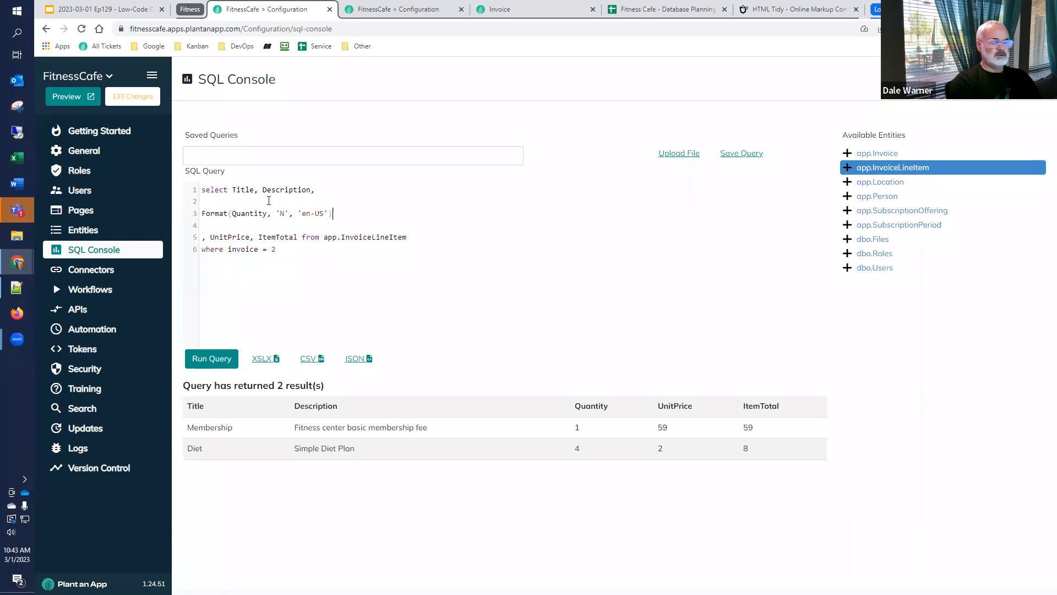
{"action": "type", "text": "as"}
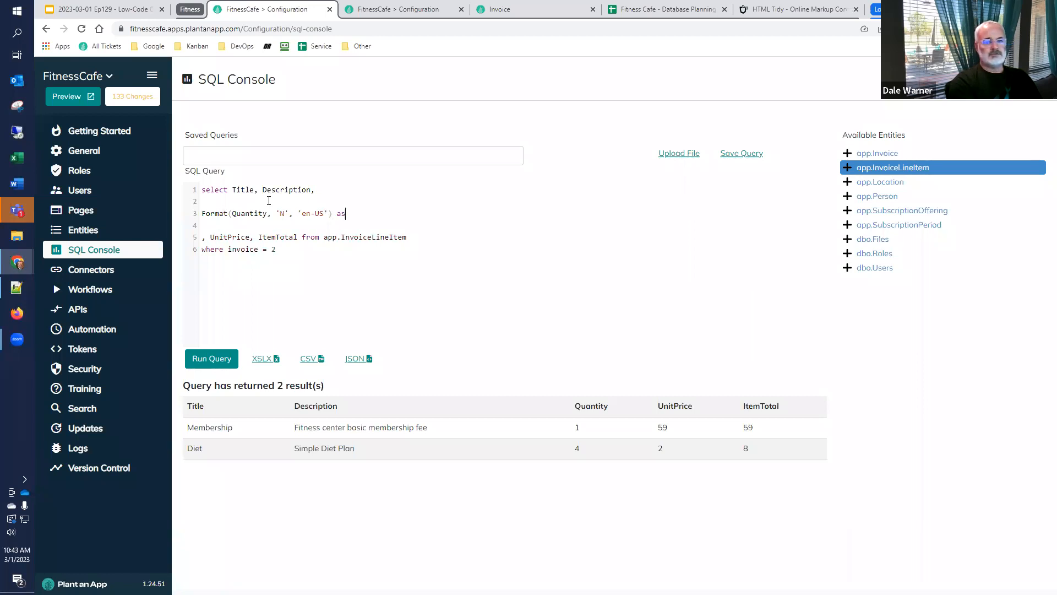
{"action": "type", "text": " Quantity"}
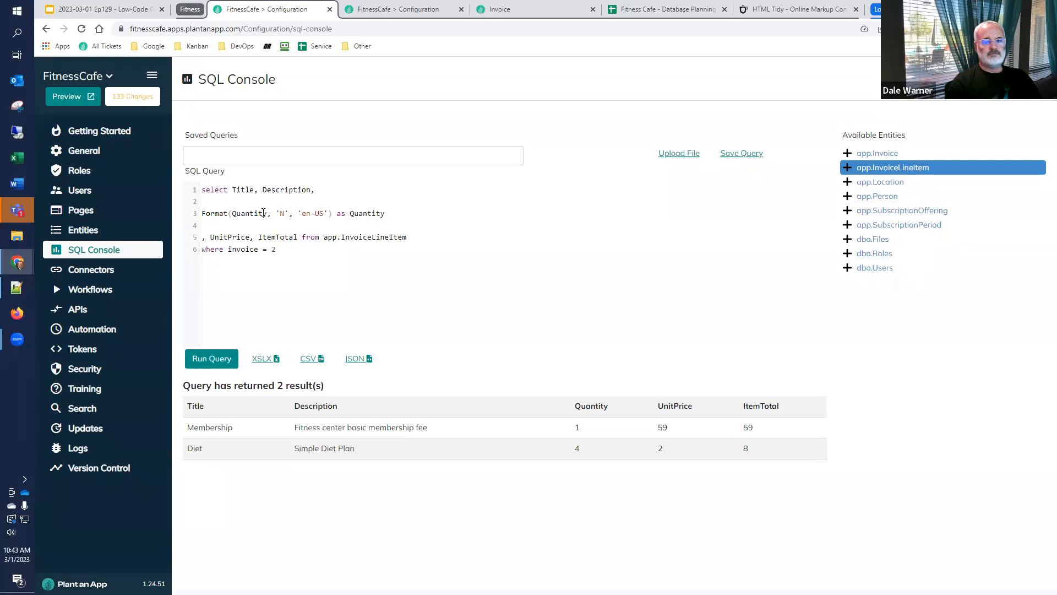
{"action": "left_click", "coordinate": [219, 358]}
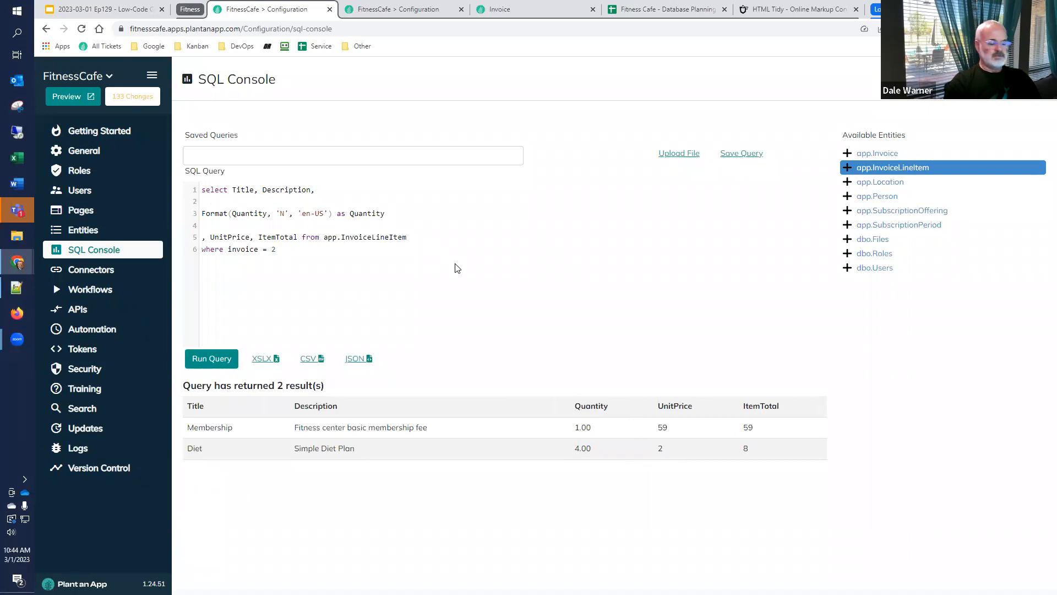
Add a comma after the Quantity alias and remove the blank line and leading comma before UnitPrice
{"action": "type", "text": ","}
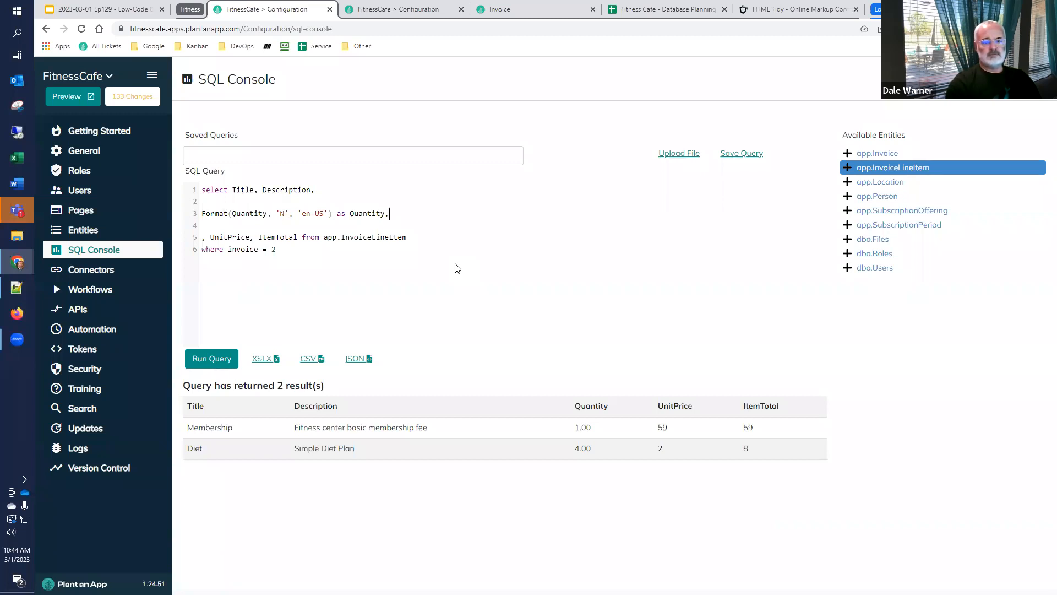
{"action": "key", "text": "Delete"}
{"action": "key", "text": "Right"}
{"action": "key", "text": "Delete"}
{"action": "key", "text": "Delete"}
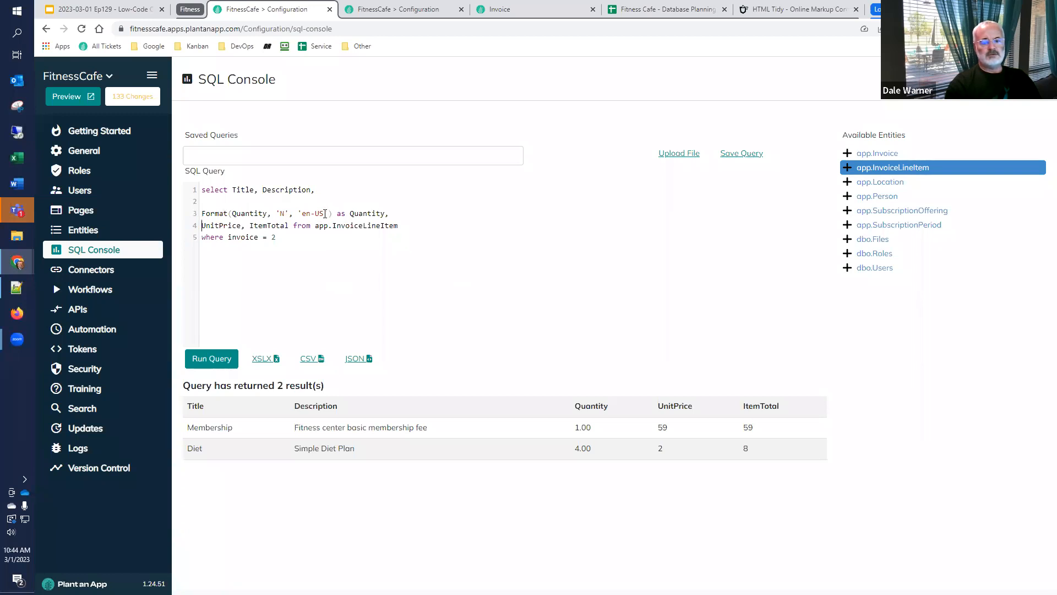
Set the Quantity format culture to 'de-de' in the query, run it, and check the Quantity values in the results
{"action": "left_click_drag", "start_coordinate": [325, 214], "coordinate": [302, 214]}
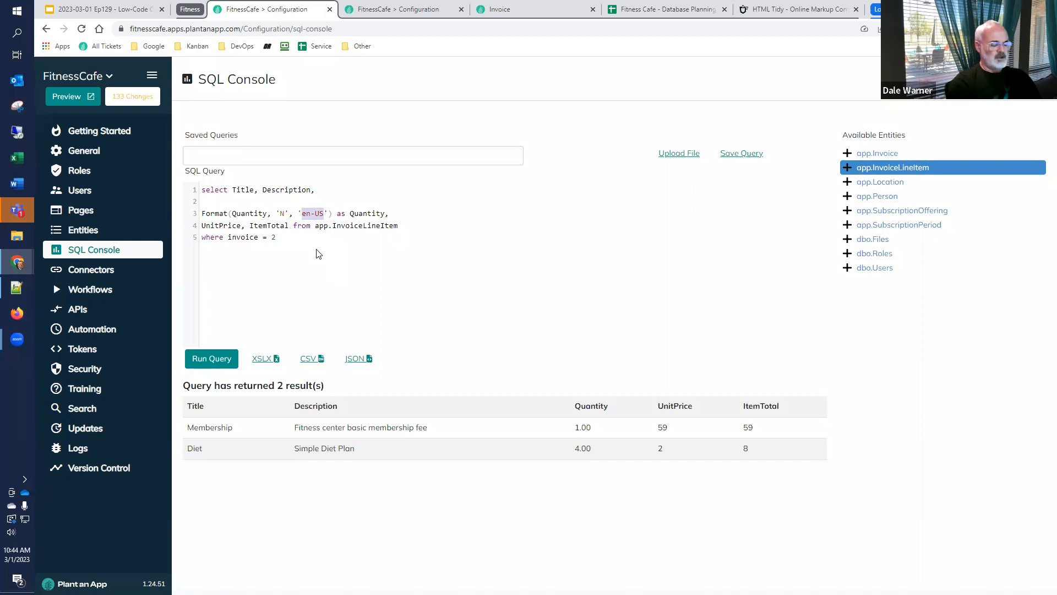
{"action": "type", "text": "de-de"}
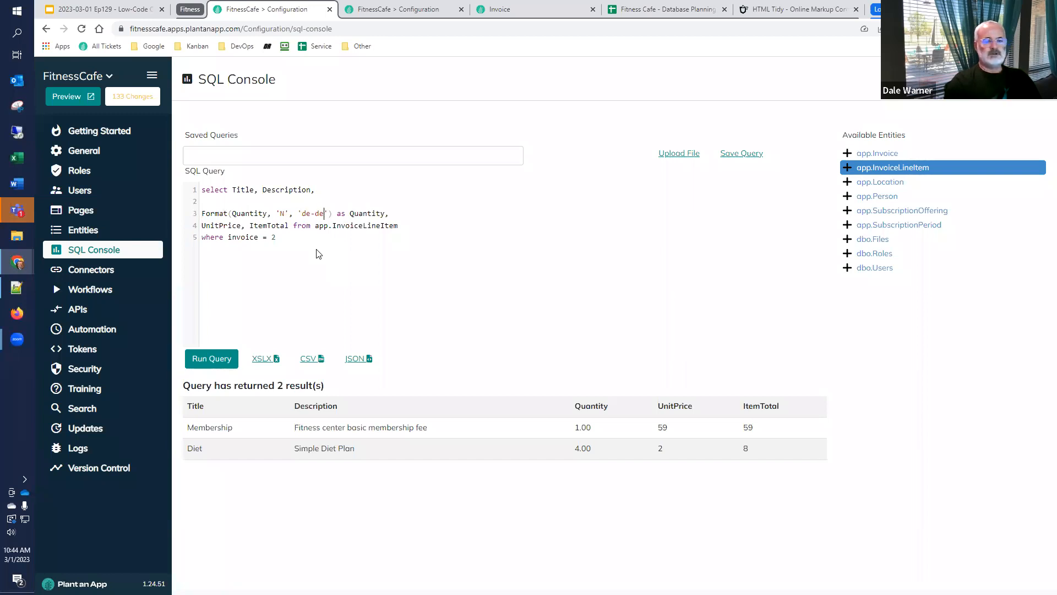
{"action": "left_click", "coordinate": [209, 363]}
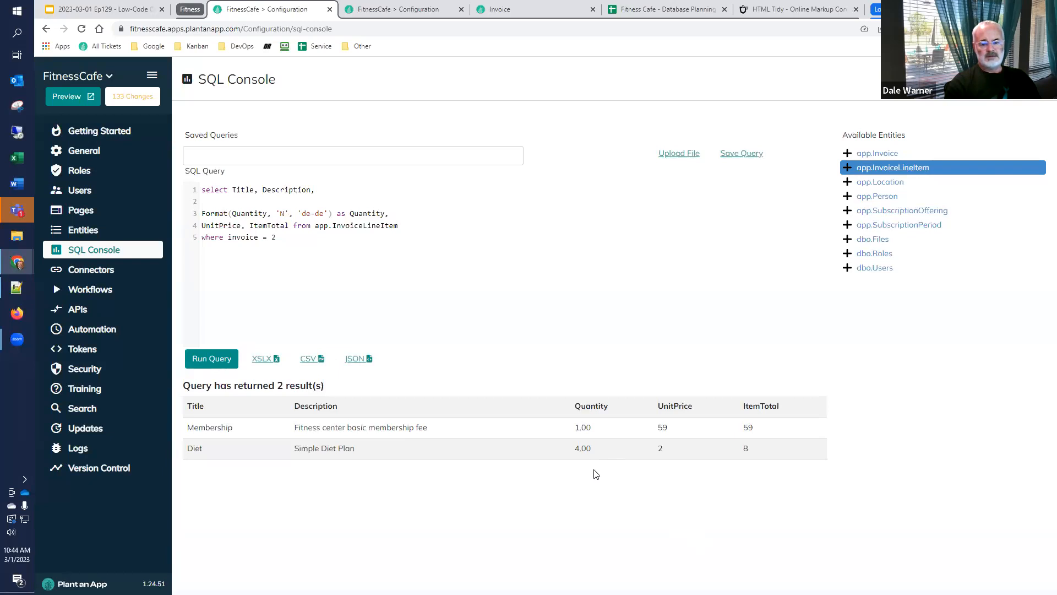
{"action": "left_click_drag", "start_coordinate": [582, 456], "coordinate": [577, 461]}
{"action": "left_click", "coordinate": [600, 456]}
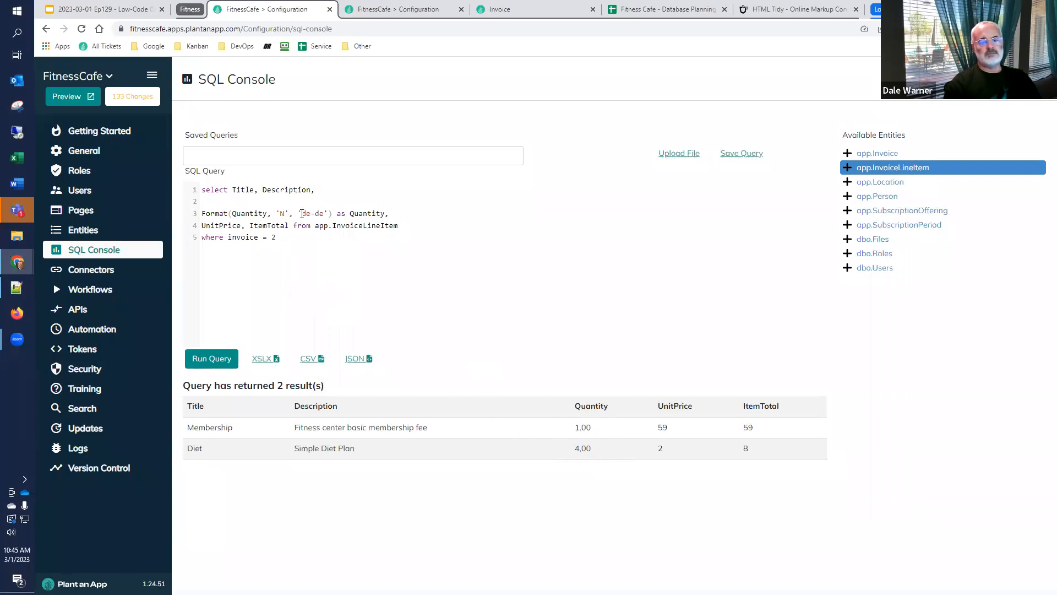
Restore the Quantity format culture to 'en-US'
{"action": "left_click_drag", "start_coordinate": [307, 214], "coordinate": [321, 213]}
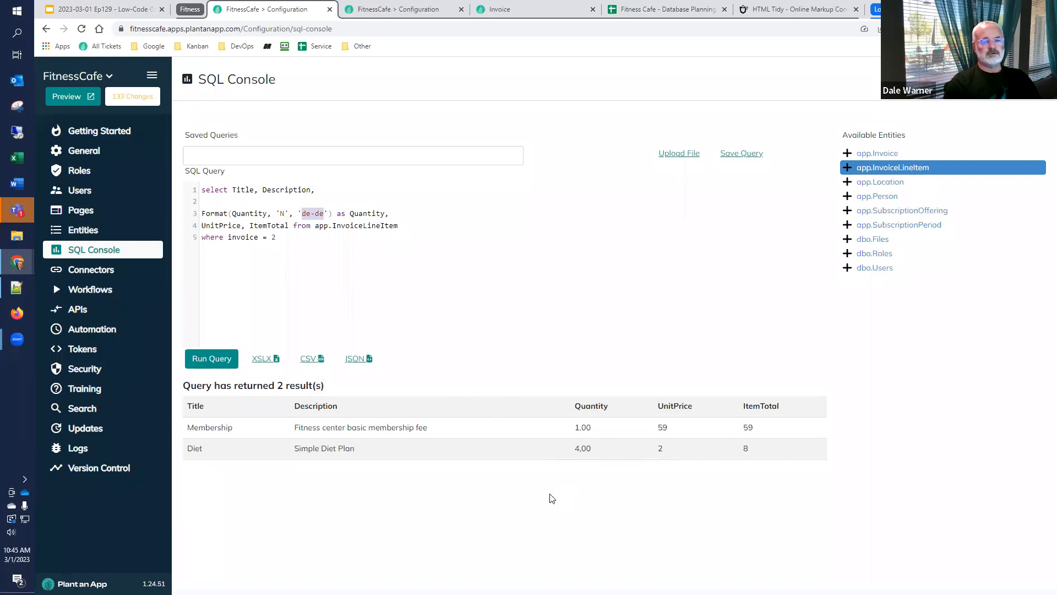
{"action": "type", "text": "en-US"}
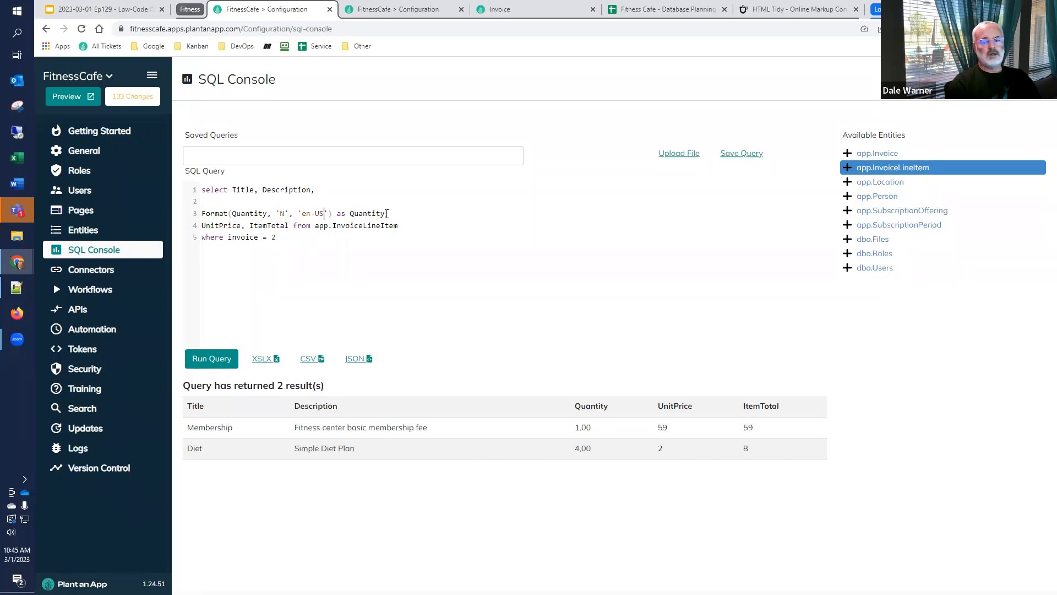
Duplicate the formatted Quantity line on a new line directly beneath it in the query
{"action": "left_click", "coordinate": [389, 214]}
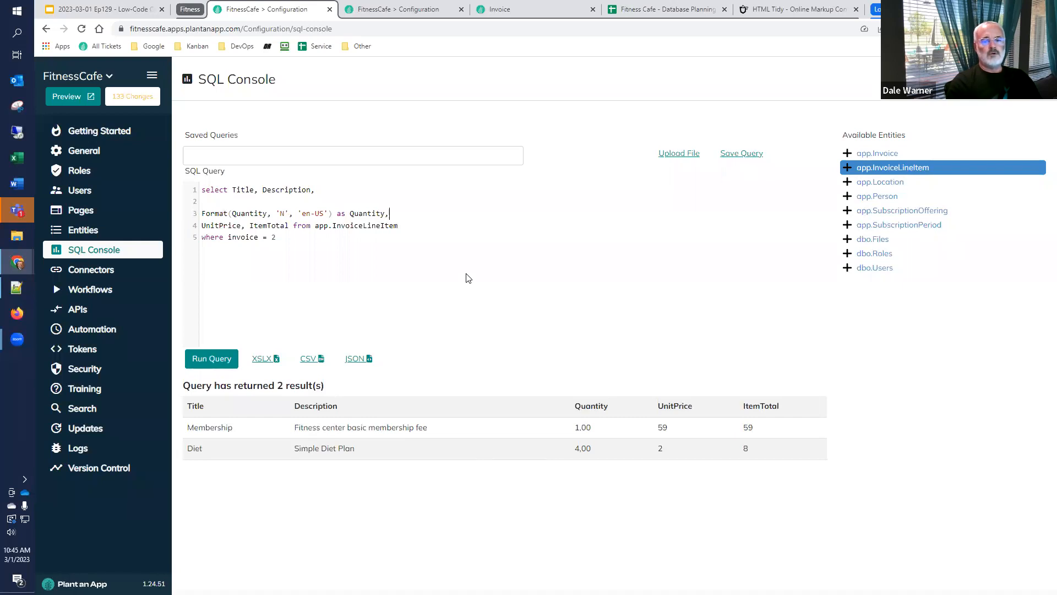
{"action": "key", "text": "shift+End"}
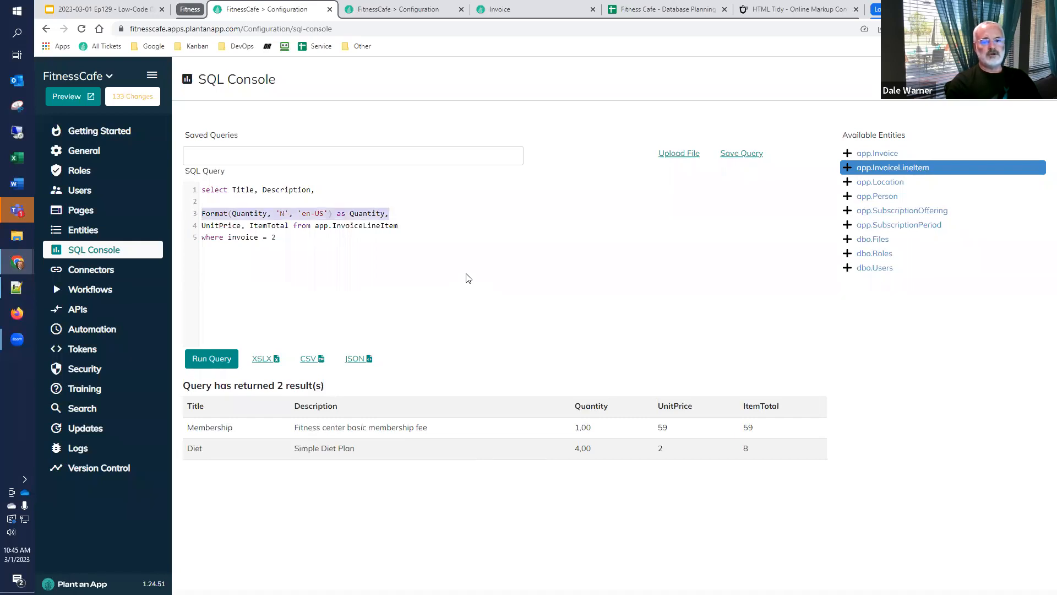
{"action": "key", "text": "End"}
{"action": "key", "text": "Return"}
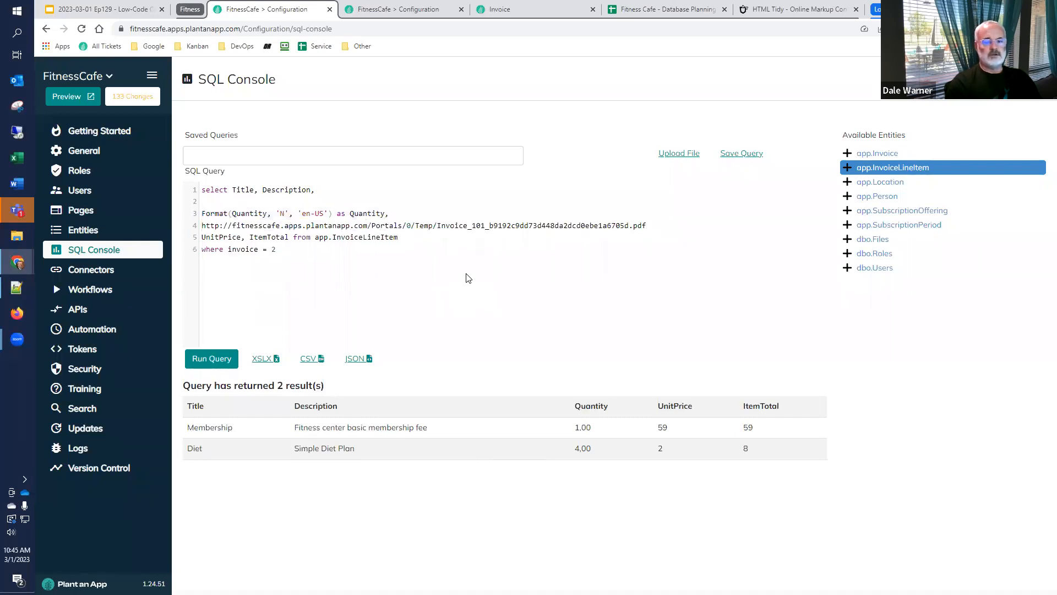
{"action": "key", "text": "ctrl+z"}
{"action": "key", "text": "shift+Up"}
{"action": "key", "text": "ctrl+c"}
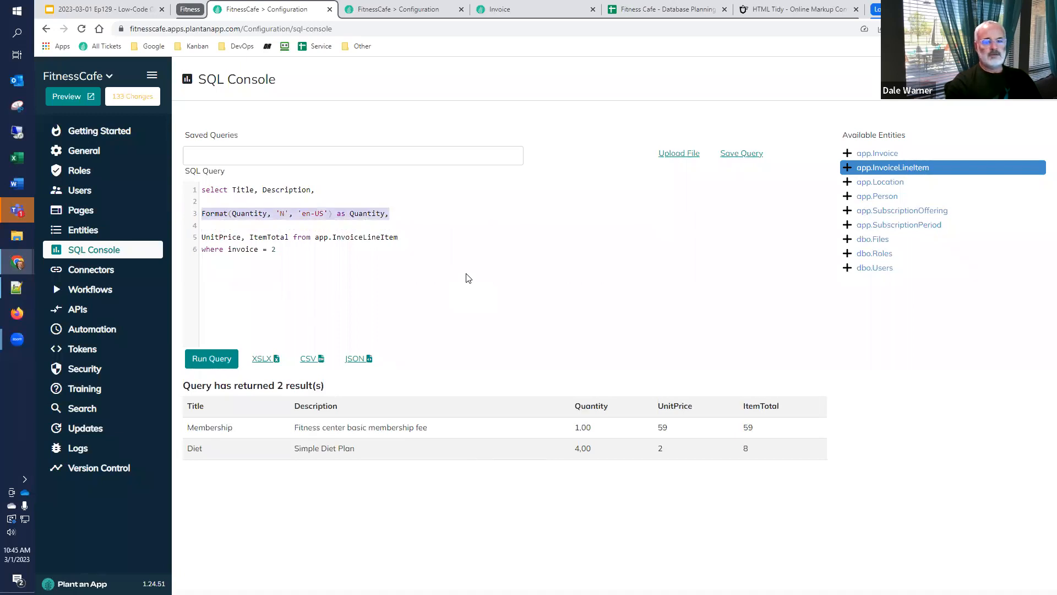
{"action": "key", "text": "End"}
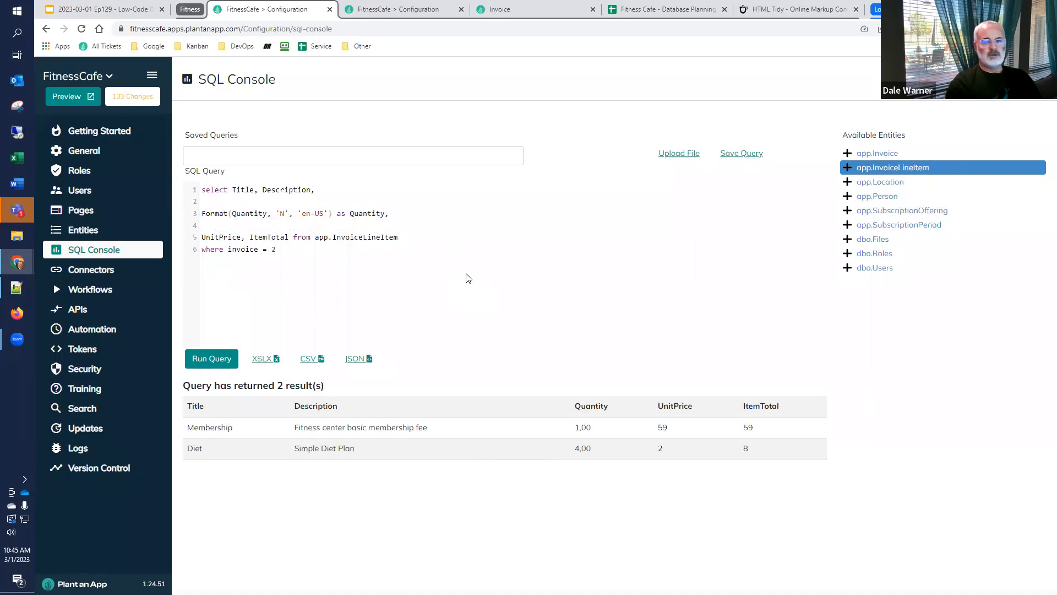
{"action": "key", "text": "ctrl+v"}
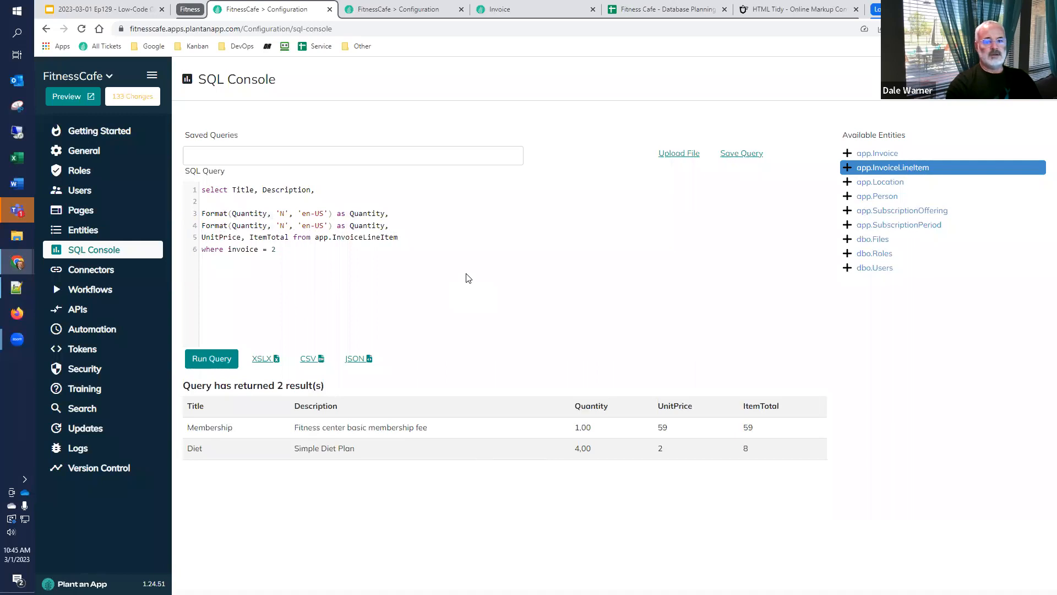
Change the duplicated line to Format(UnitPrice, 'N', 'en-US') as UnitPrice
{"action": "double_click", "coordinate": [256, 224]}
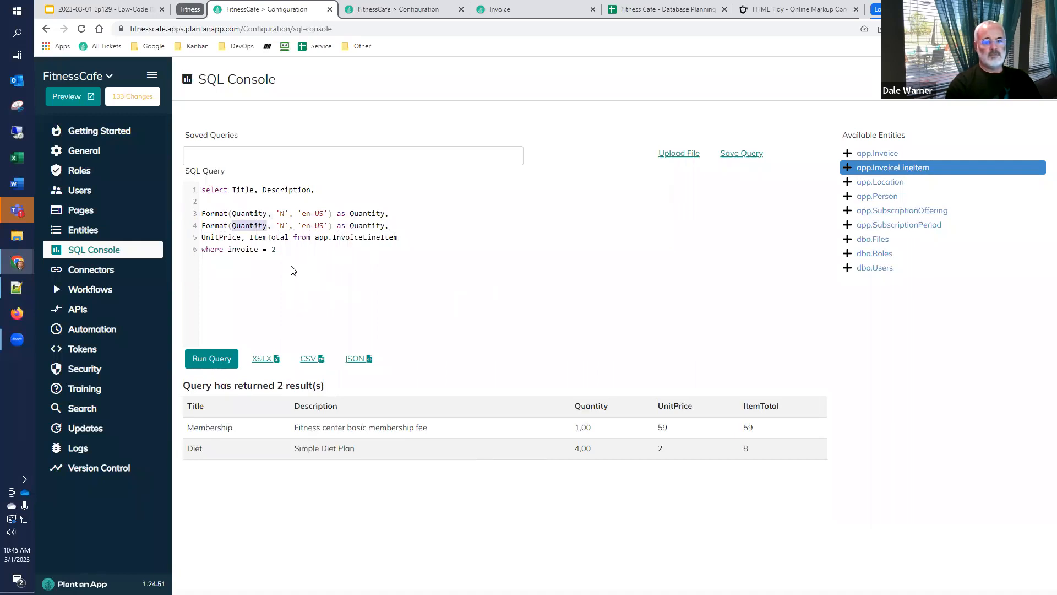
{"action": "type", "text": "UnitPrice"}
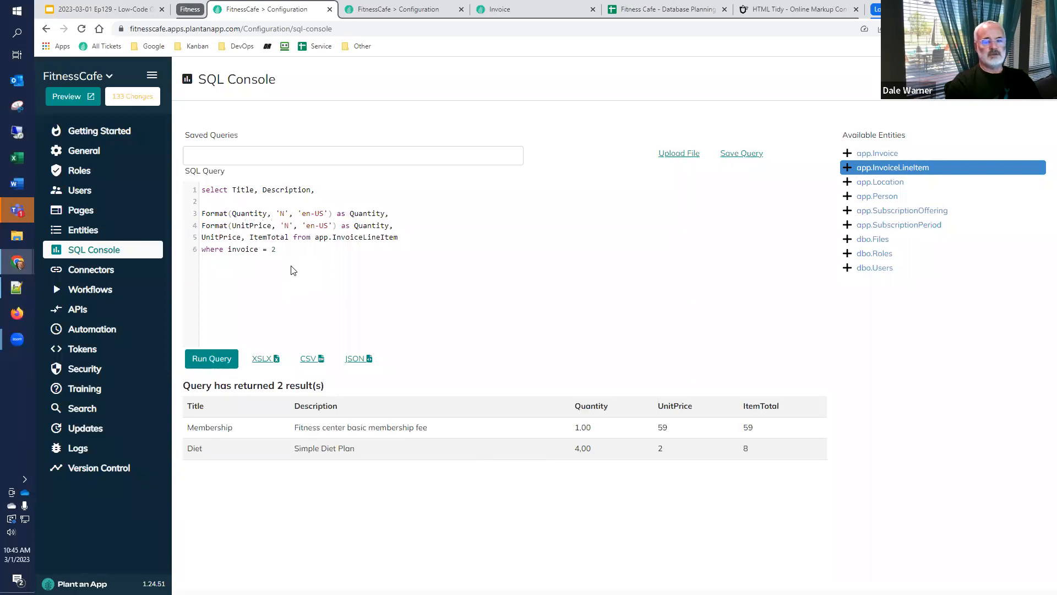
{"action": "key", "text": "ctrl+shift+Left"}
{"action": "type", "text": "UnitPrice"}
Add a third formatted line reading Format(ItemTotal, 'N', 'en-US') as ItemTotal
{"action": "key", "text": "Return"}
{"action": "key", "text": "ctrl+v"}
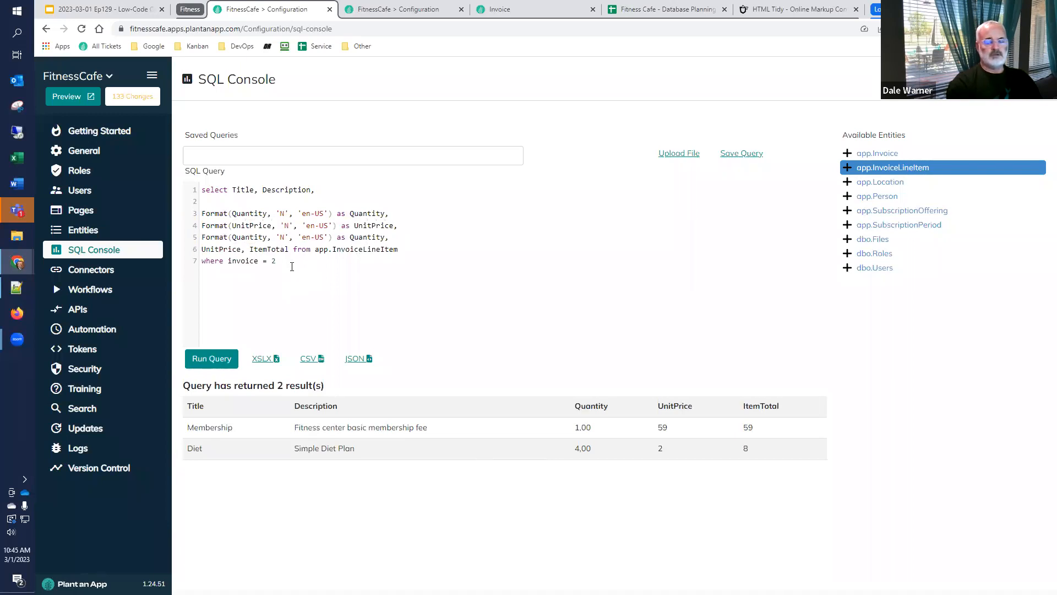
{"action": "key", "text": "ctrl+shift+Right"}
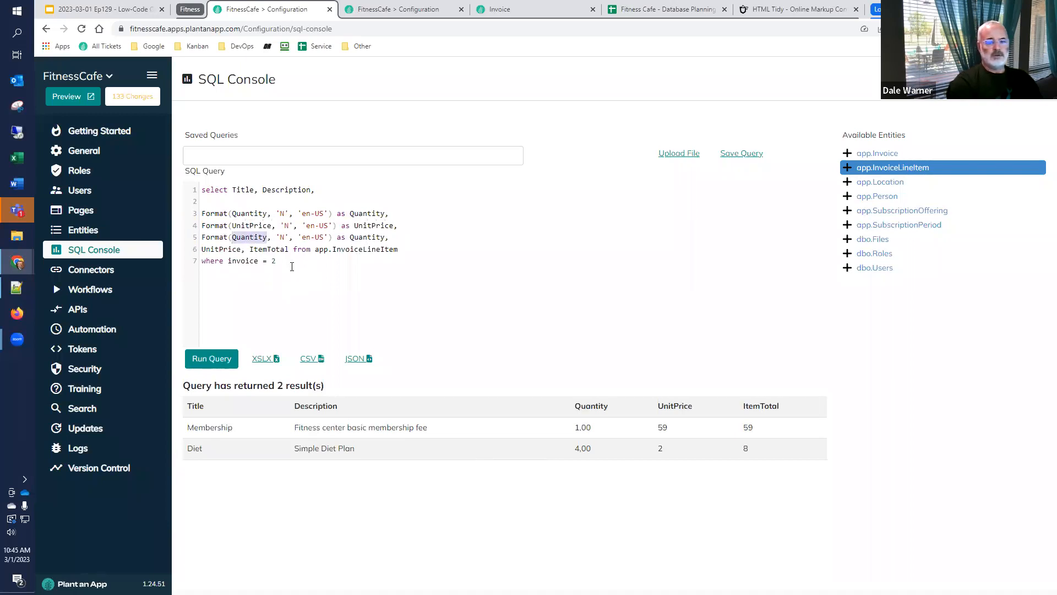
{"action": "type", "text": "ItemTotal"}
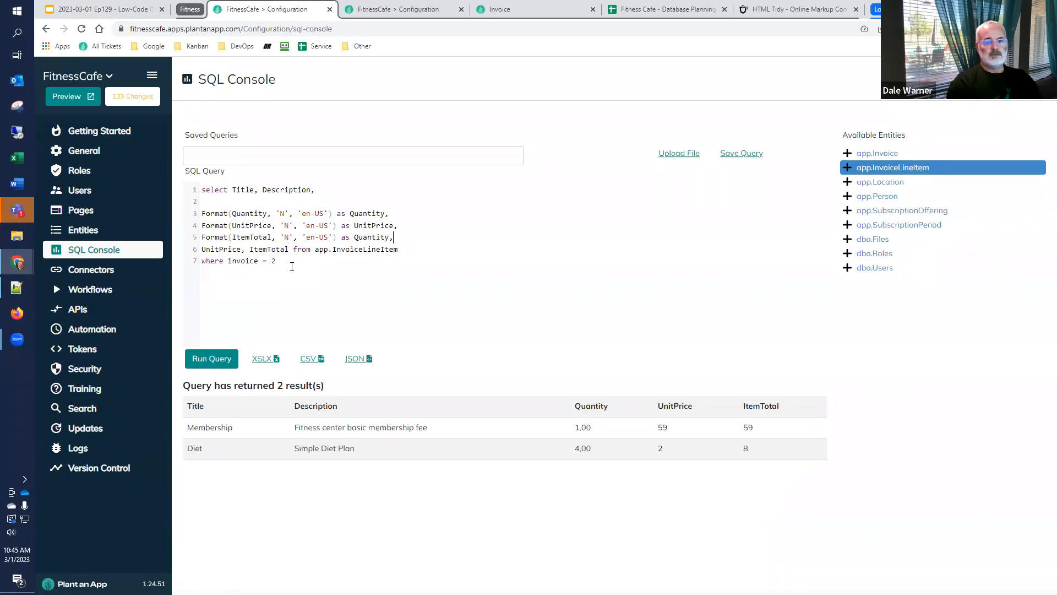
{"action": "key", "text": "ctrl+shift+Left"}
{"action": "type", "text": "ItemTotal"}
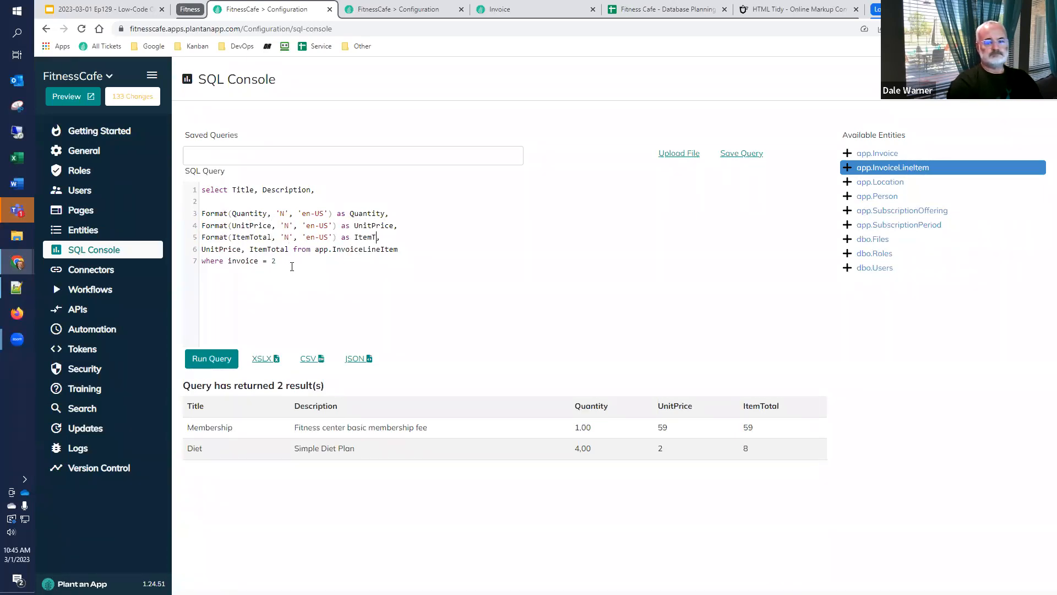
Remove the unformatted UnitPrice and ItemTotal columns and the comma after the ItemTotal alias, then run the query
{"action": "key", "text": "Down"}
{"action": "key", "text": "ctrl+shift+Right"}
{"action": "key", "text": "ctrl+shift+Right"}
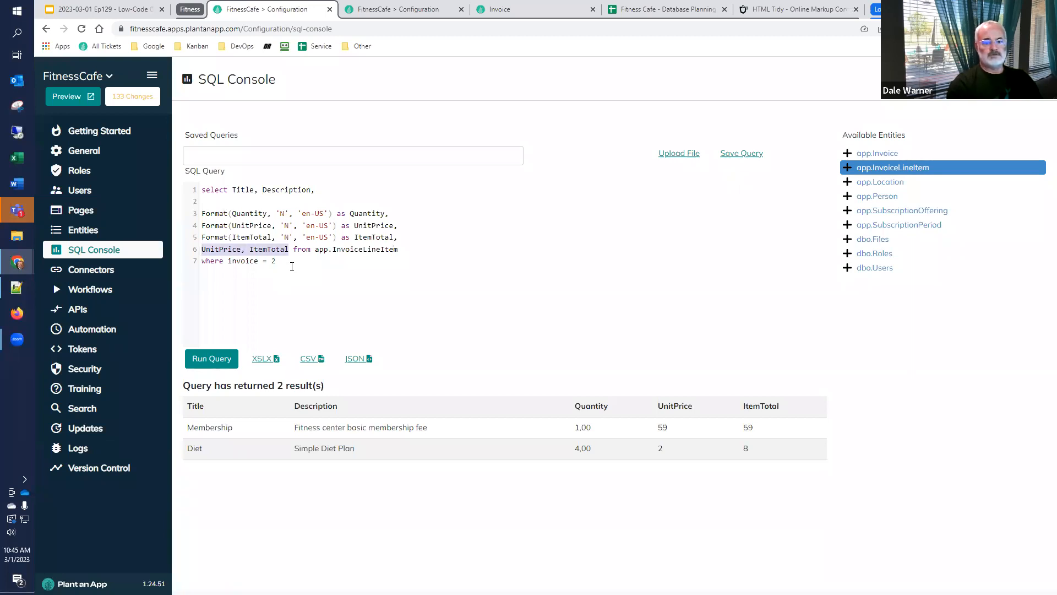
{"action": "key", "text": "Delete"}
{"action": "key", "text": "Up"}
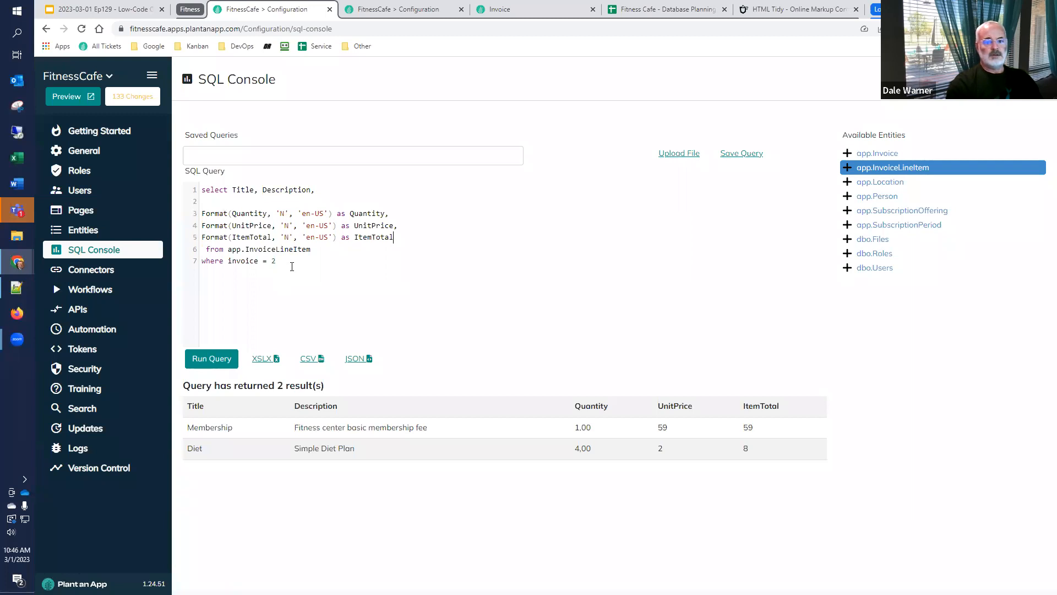
{"action": "left_click", "coordinate": [209, 356]}
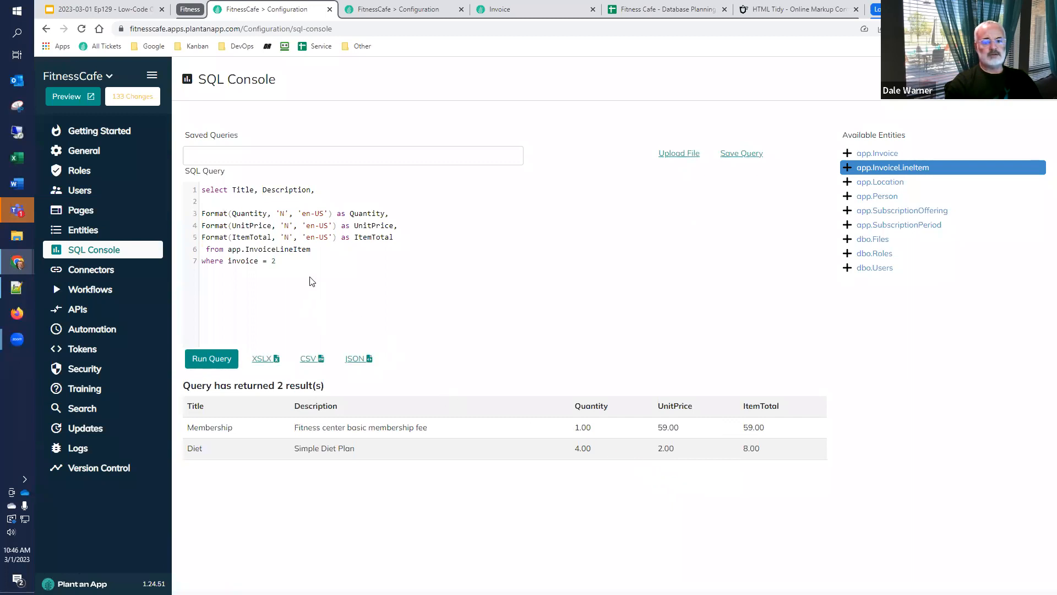
Delete the blank line after Description and copy the three Format lines from the query
{"action": "key", "text": "Delete"}
{"action": "key", "text": "shift+Down"}
{"action": "key", "text": "shift+Down"}
{"action": "key", "text": "shift+Down"}
{"action": "key", "text": "ctrl+c"}
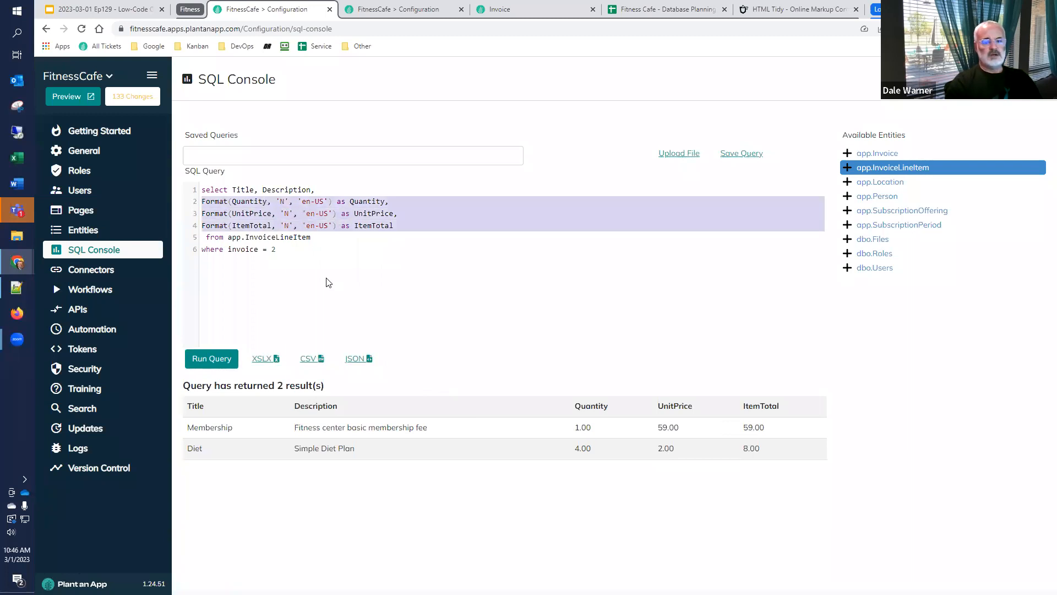
In the Workflows browser tab, open the Build Line Item Table workflow and its Get Line Items for the Invoice action's settings
{"action": "left_click", "coordinate": [400, 11]}
{"action": "left_click", "coordinate": [558, 441]}
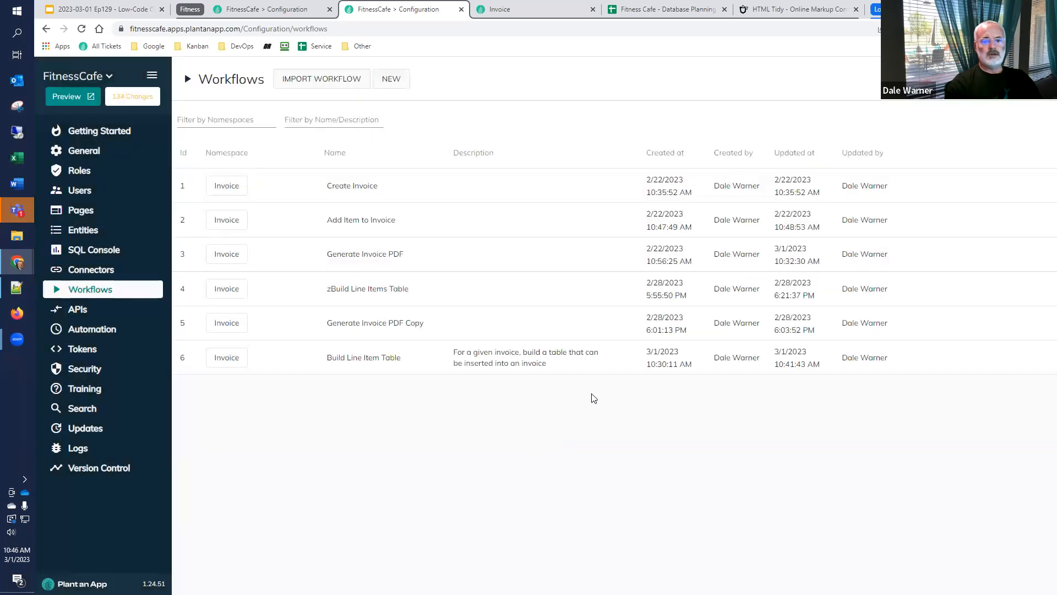
{"action": "left_click", "coordinate": [937, 363]}
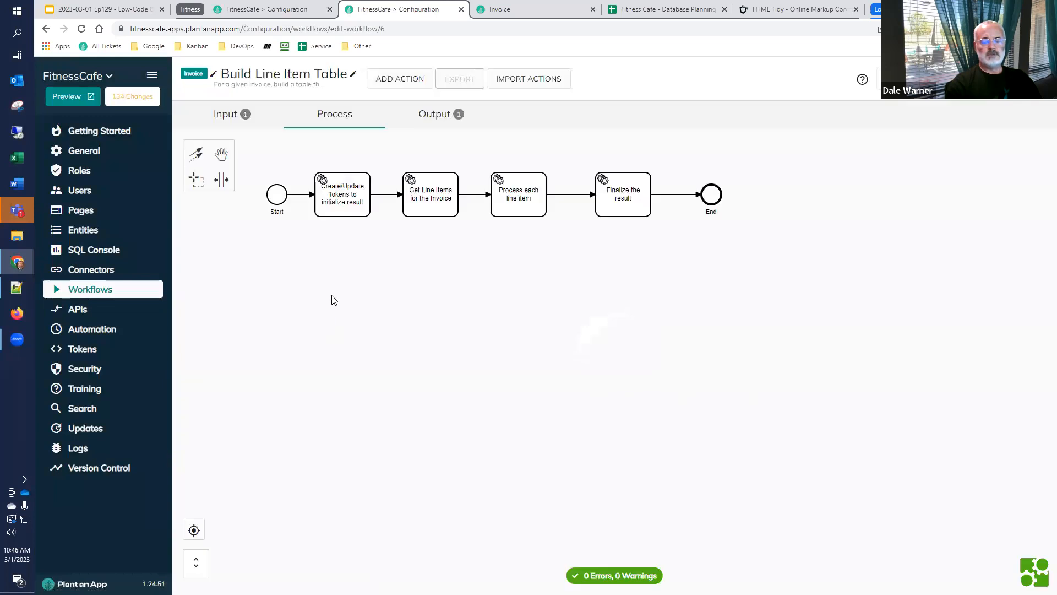
{"action": "left_click", "coordinate": [435, 196]}
{"action": "double_click", "coordinate": [435, 196]}
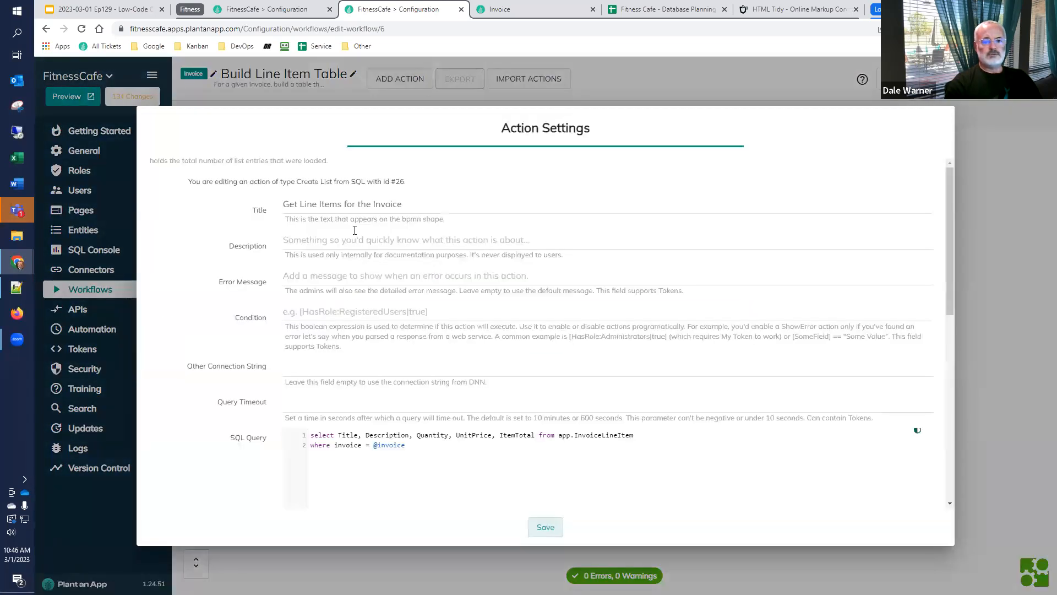
Retitle the action as Use SQL to Get Line Items for the Invoice
{"action": "left_click", "coordinate": [304, 204]}
{"action": "key", "text": "Home"}
{"action": "type", "text": "Use SQL to"}
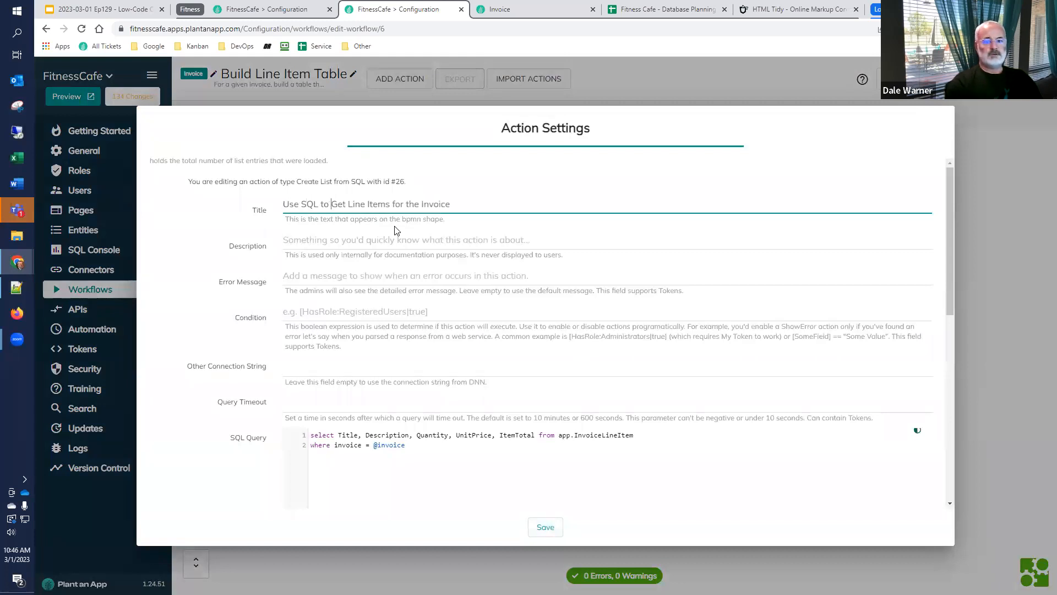
Split the action's SQL query before Quantity and before from, and paste the three Format lines below the Title, Description line
{"action": "left_click", "coordinate": [417, 435]}
{"action": "key", "text": "Return"}
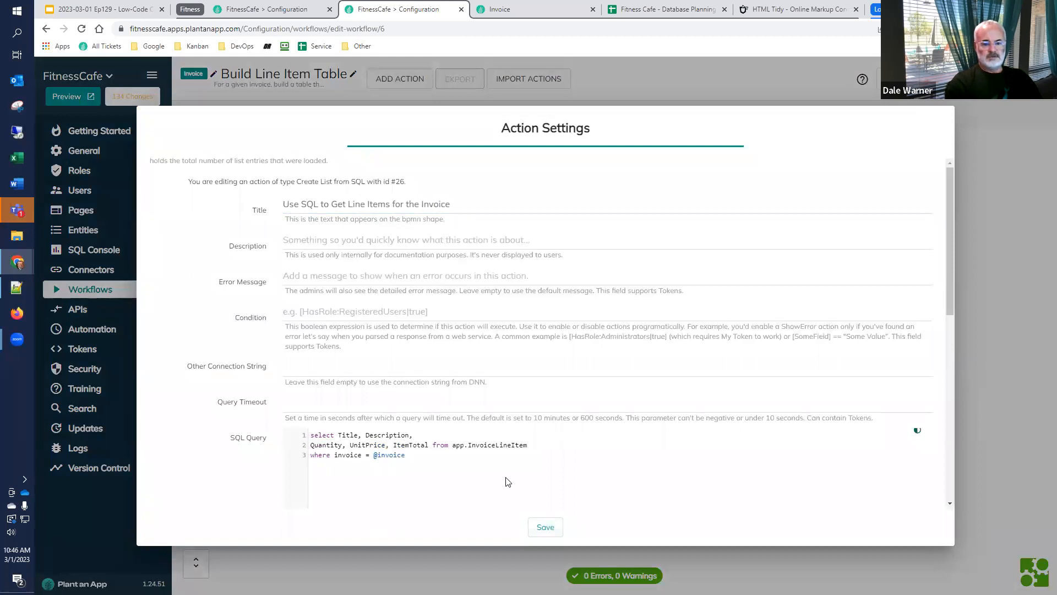
{"action": "key", "text": "ctrl+Left"}
{"action": "key", "text": "Return"}
{"action": "key", "text": "Up"}
{"action": "key", "text": "Up"}
{"action": "key", "text": "End"}
{"action": "key", "text": "Return"}
{"action": "key", "text": "ctrl+v"}
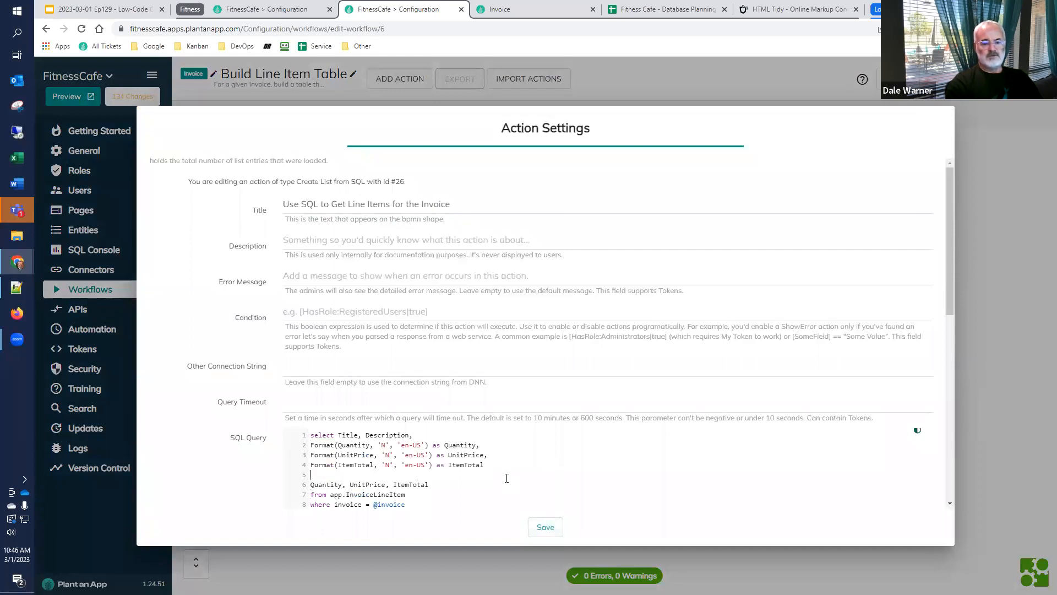
Delete the blank line and the unformatted Quantity, UnitPrice, ItemTotal line from the action's query, and save the action
{"action": "key", "text": "shift+Down"}
{"action": "key", "text": "shift+Down"}
{"action": "key", "text": "Delete"}
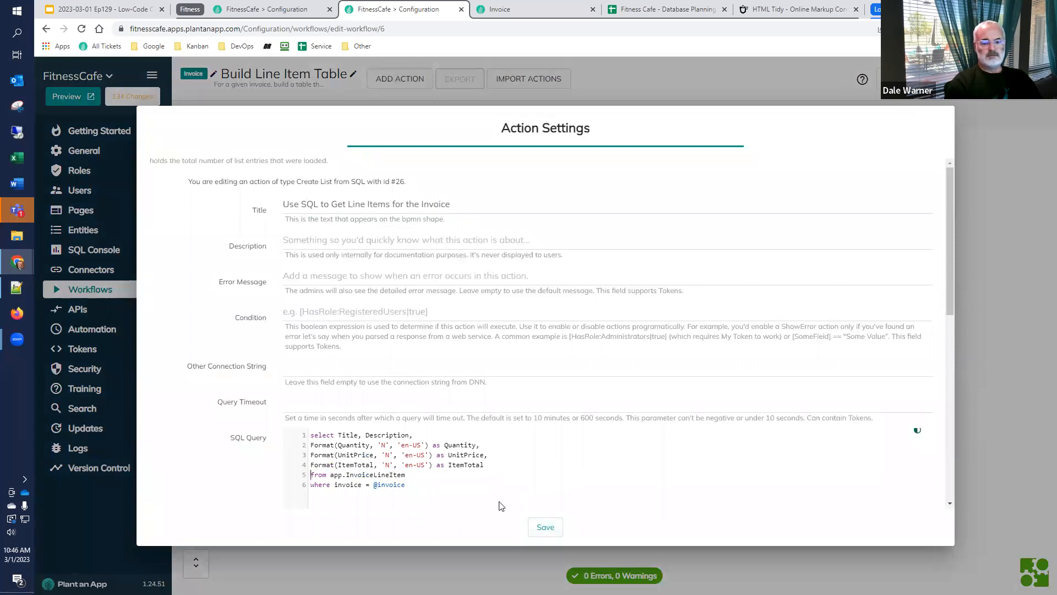
{"action": "left_click", "coordinate": [541, 529]}
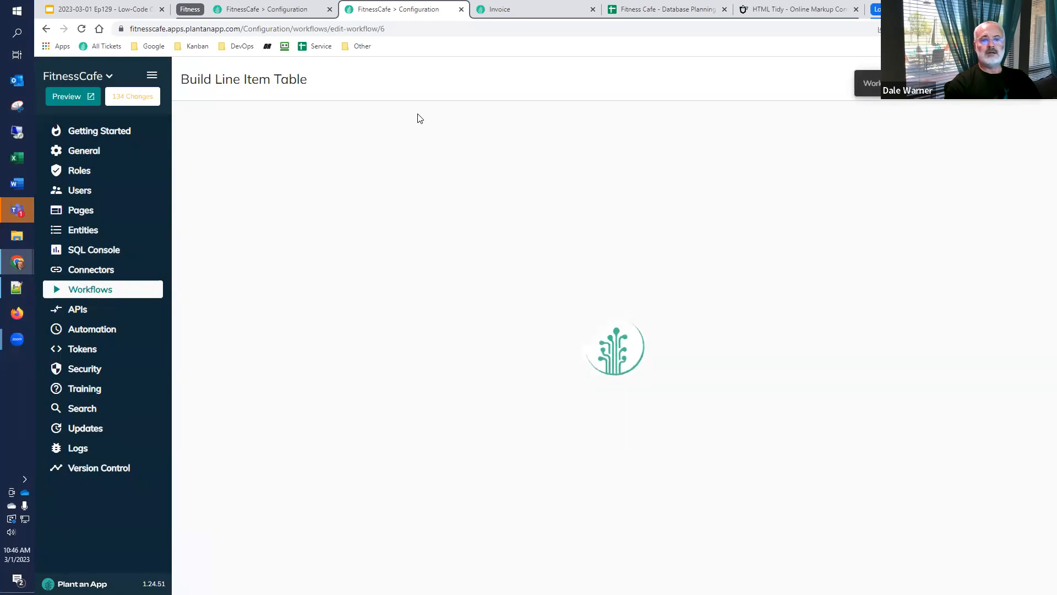
{"action": "left_click", "coordinate": [267, 10]}
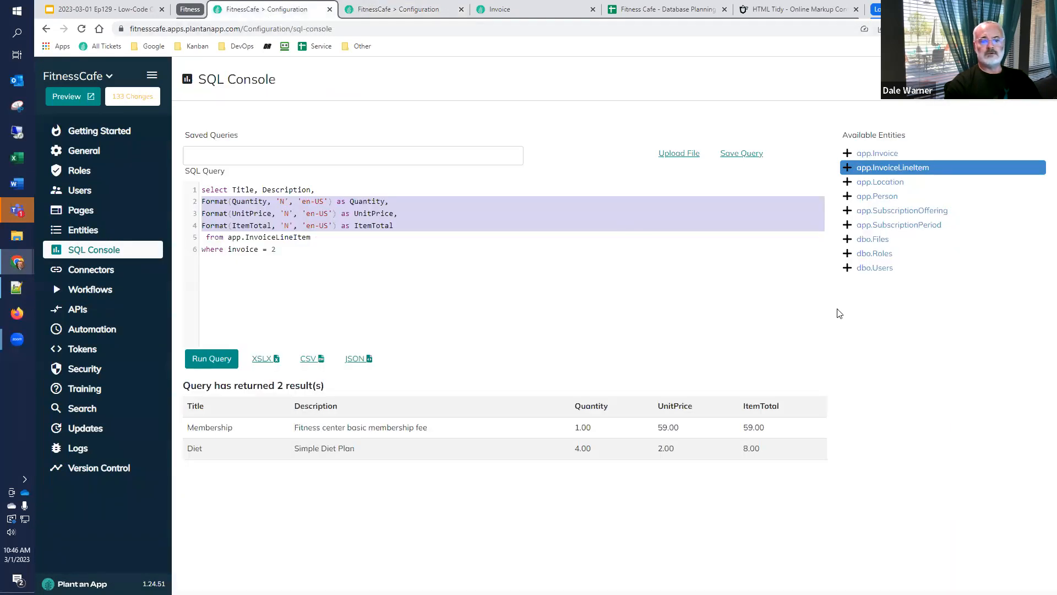
{"action": "left_click", "coordinate": [421, 13]}
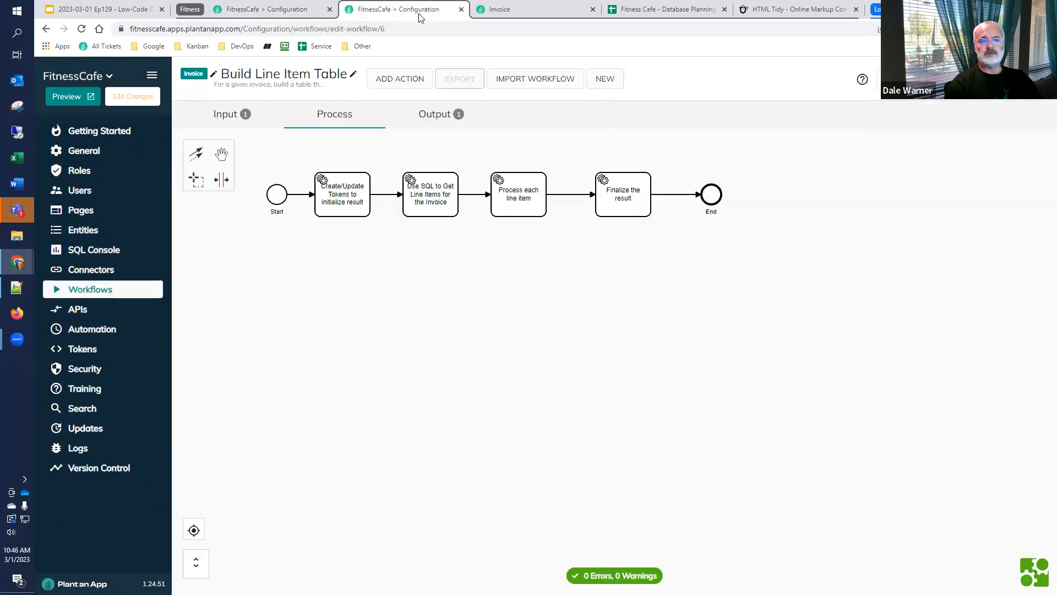
Return to the workflow list and run a test of Generate Invoice PDF with Invoice record Id 2
{"action": "left_click", "coordinate": [107, 297]}
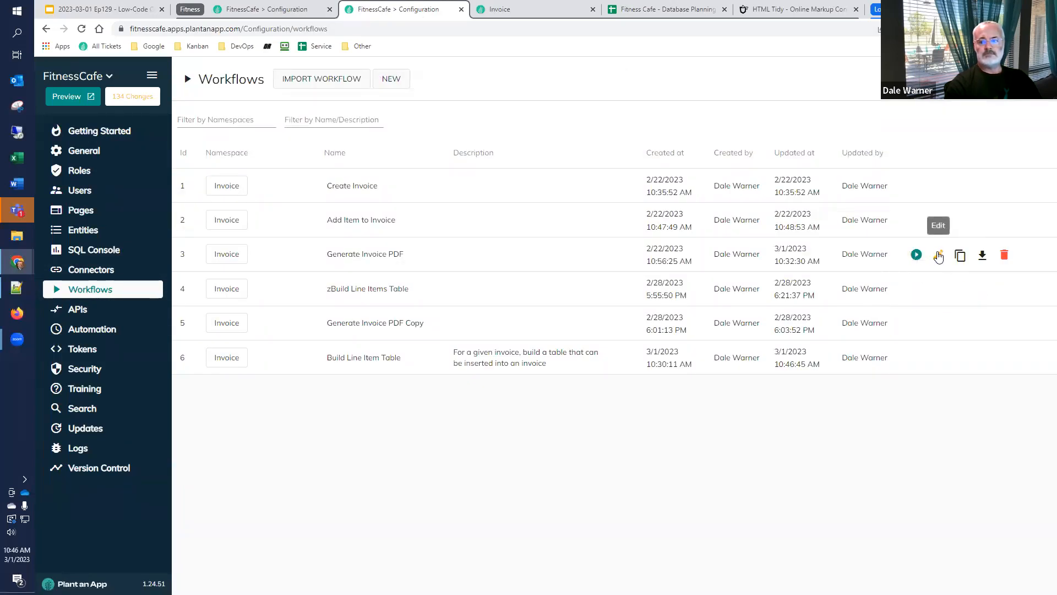
{"action": "left_click", "coordinate": [916, 255]}
{"action": "type", "text": "2"}
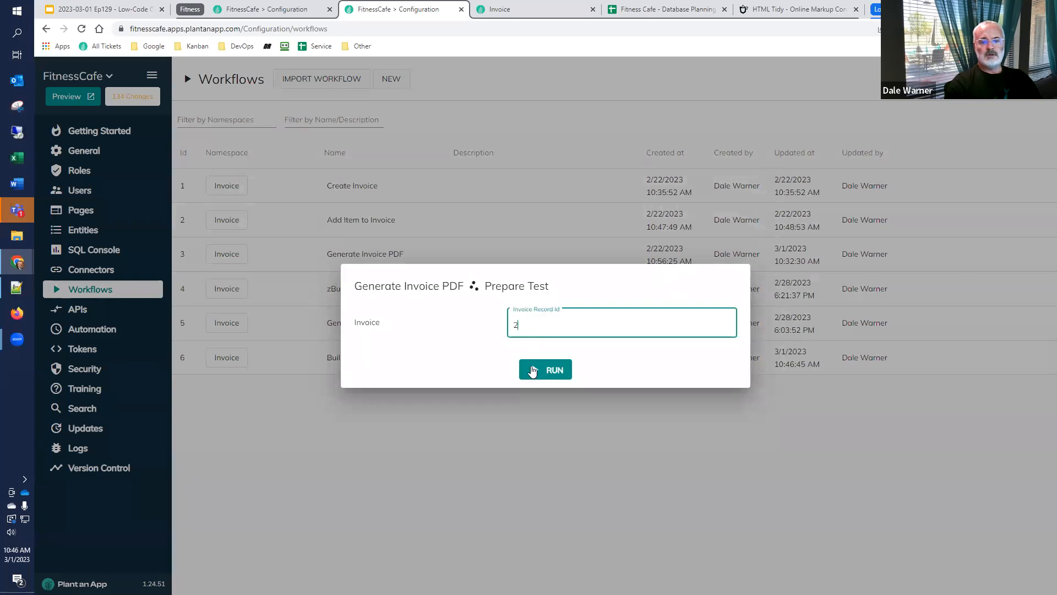
{"action": "left_click", "coordinate": [532, 370]}
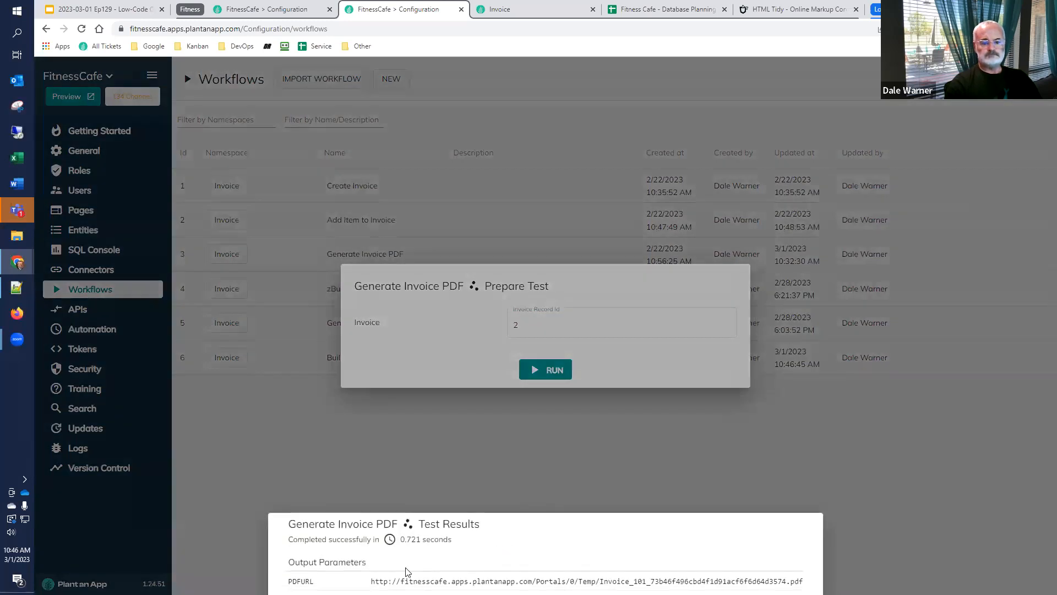
Copy the PDFURL value from the test results and open the generated invoice PDF in the Invoice browser tab
{"action": "left_click_drag", "start_coordinate": [371, 581], "coordinate": [804, 581]}
{"action": "key", "text": "ctrl+c"}
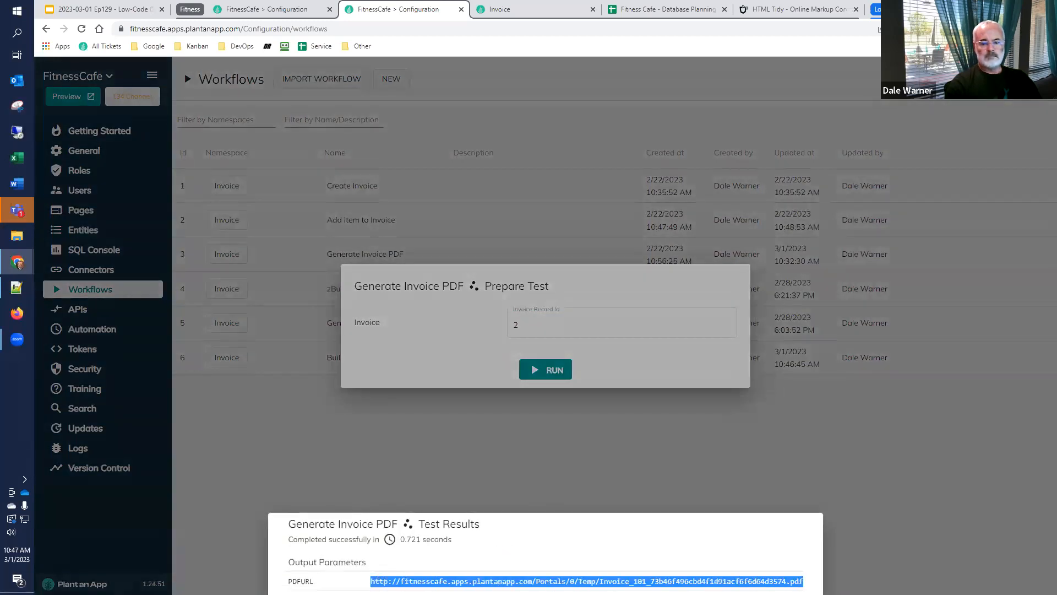
{"action": "left_click", "coordinate": [507, 9]}
{"action": "left_click", "coordinate": [383, 30]}
{"action": "key", "text": "ctrl+v"}
{"action": "key", "text": "Return"}
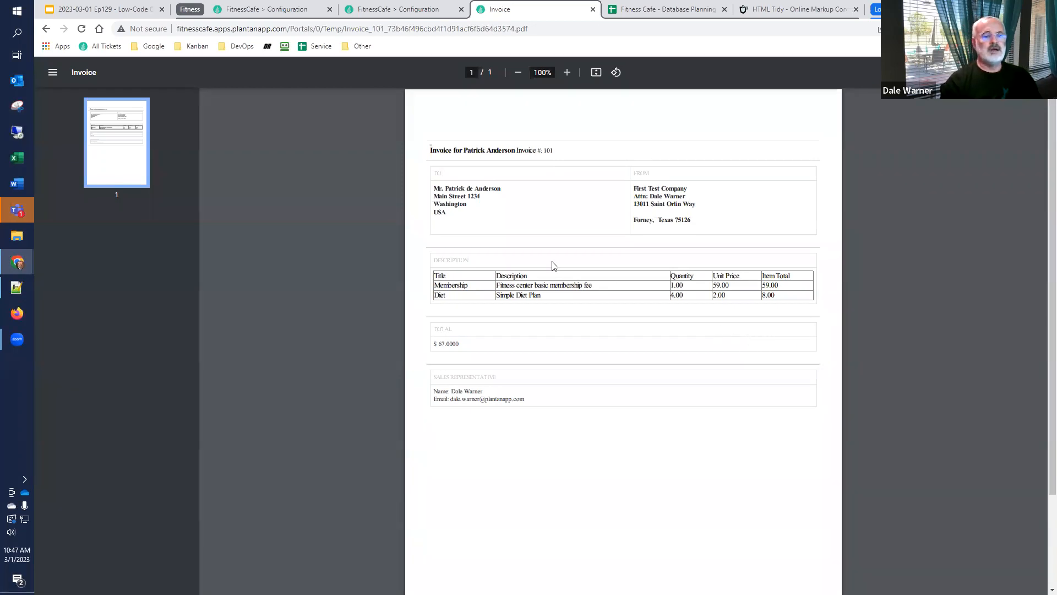
Return to the Generate Invoice PDF test and dismiss its results and the test dialog
{"action": "left_click", "coordinate": [415, 10]}
{"action": "left_click", "coordinate": [949, 485]}
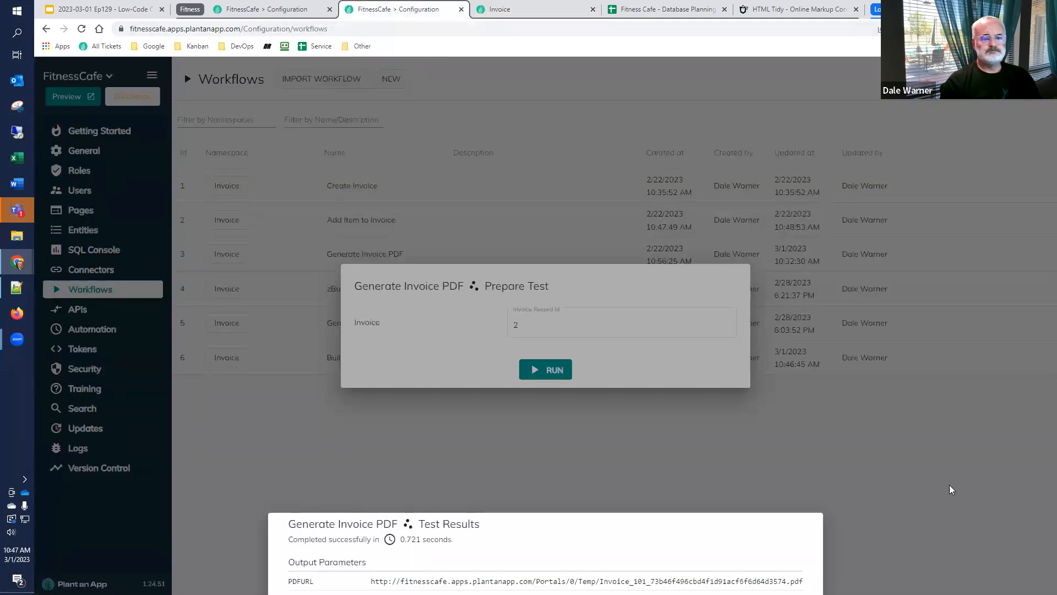
{"action": "left_click", "coordinate": [950, 486]}
Go to the entity list and open the Location entity's page in a new browser tab
{"action": "left_click", "coordinate": [291, 4]}
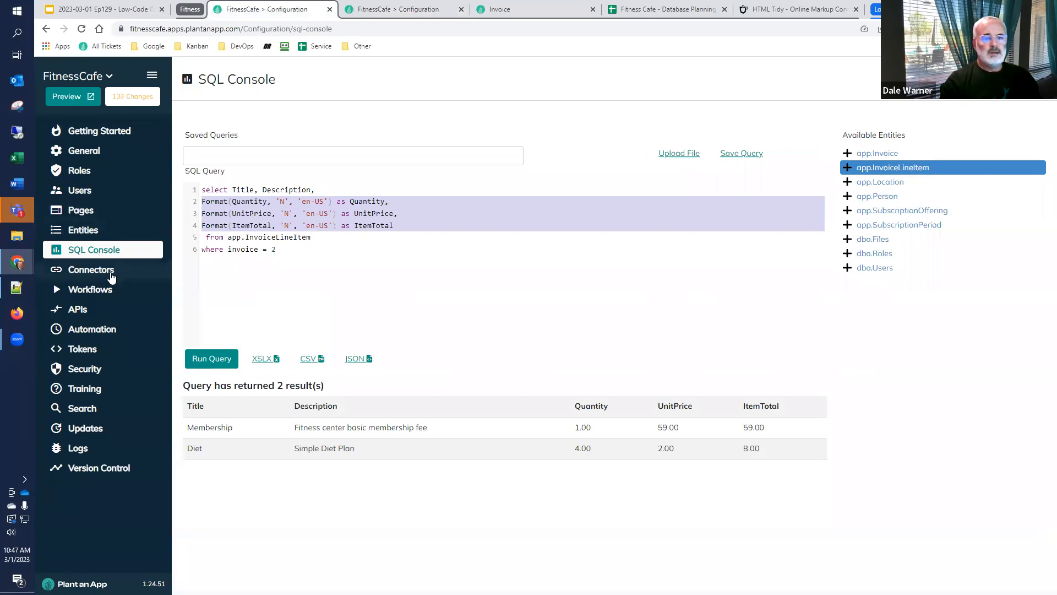
{"action": "left_click", "coordinate": [105, 231]}
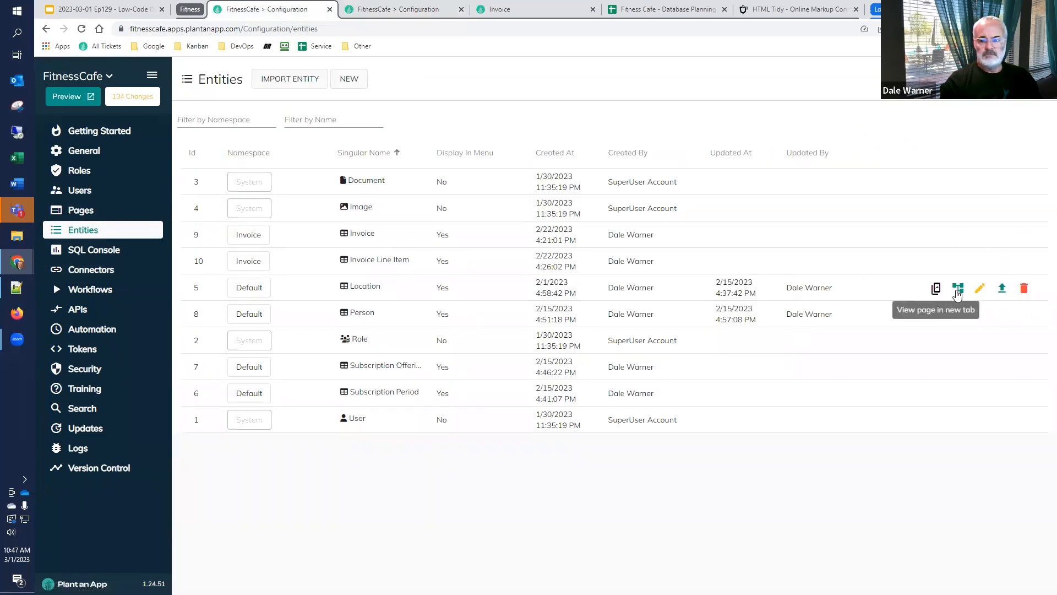
{"action": "left_click", "coordinate": [936, 288]}
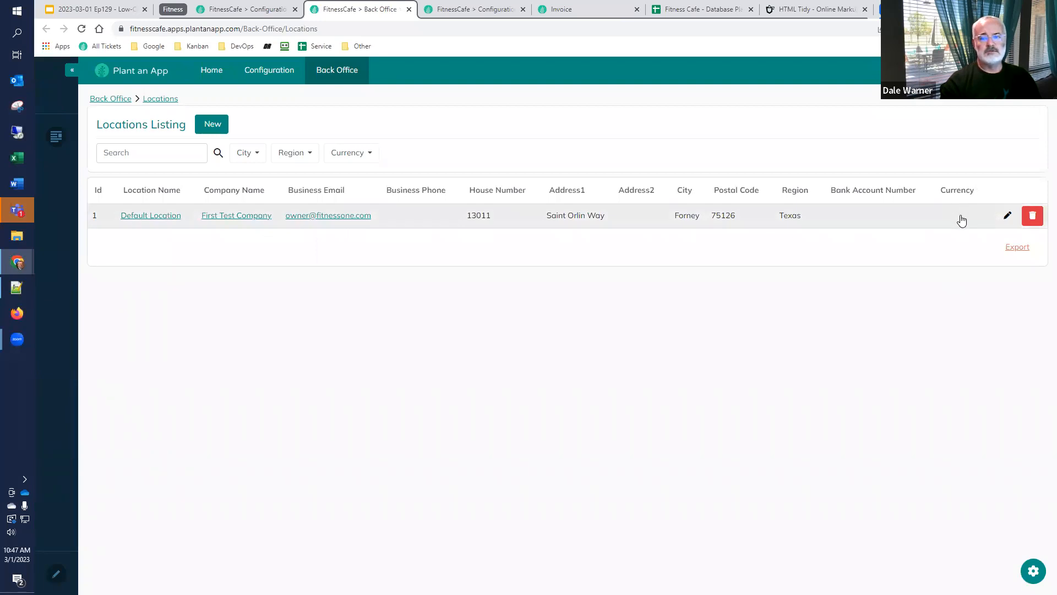
Edit the Location entity and add a custom text property named Culture Code
{"action": "left_click", "coordinate": [251, 9]}
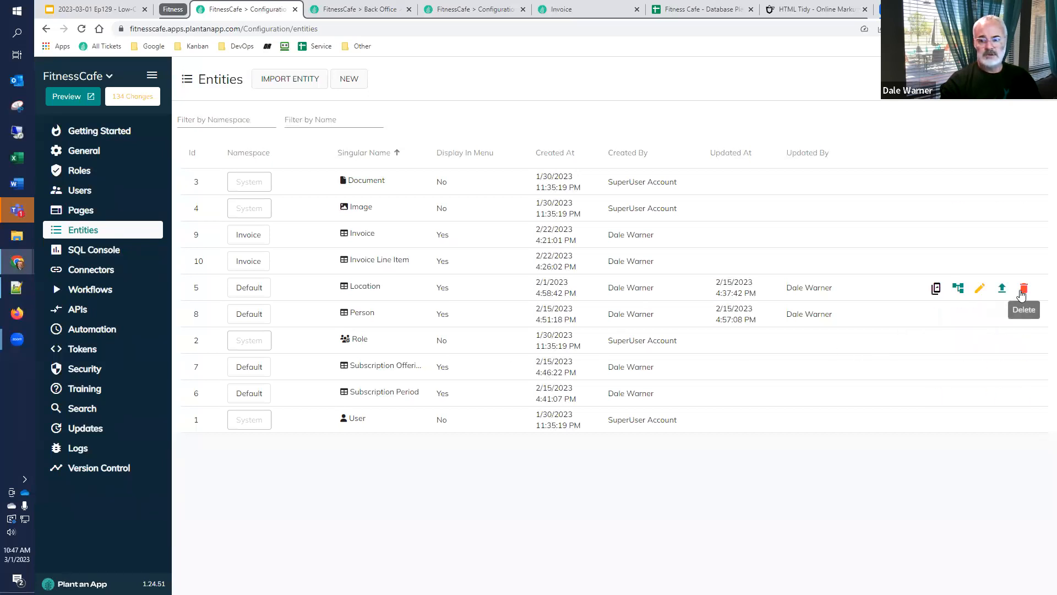
{"action": "left_click", "coordinate": [980, 289]}
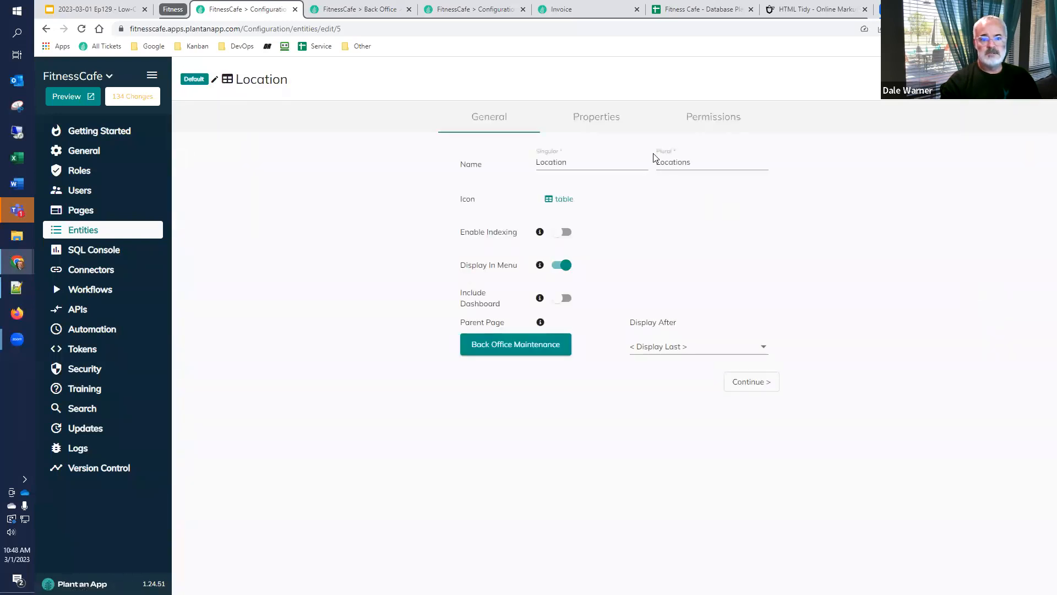
{"action": "left_click", "coordinate": [596, 116]}
{"action": "scroll", "coordinate": [184, 520], "scroll_direction": "down", "scroll_amount": 5}
{"action": "left_click", "coordinate": [202, 534]}
{"action": "type", "text": "Culture Code"}
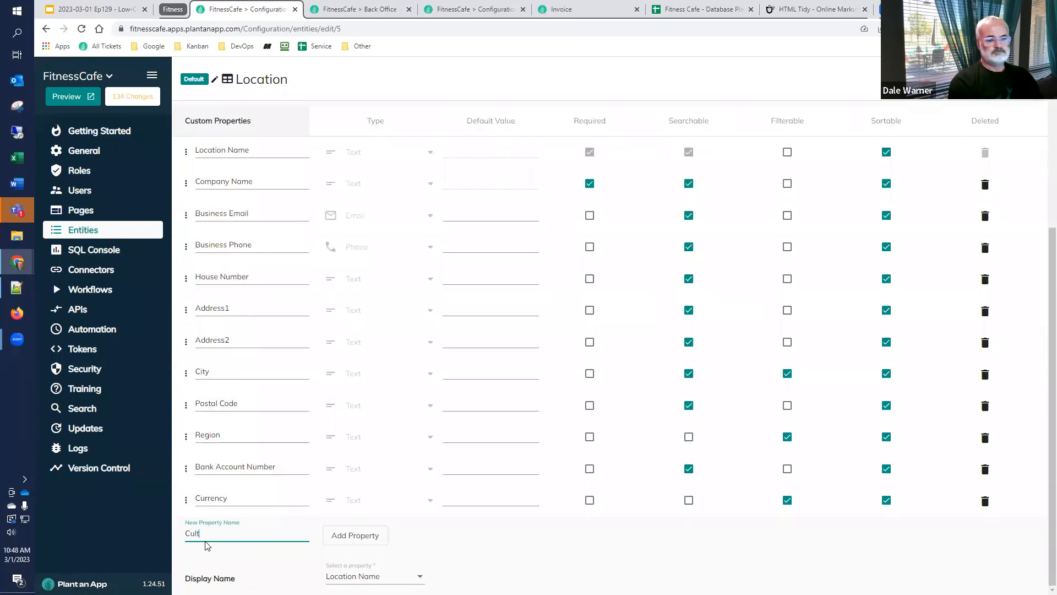
{"action": "left_click", "coordinate": [356, 537]}
{"action": "left_click", "coordinate": [356, 535]}
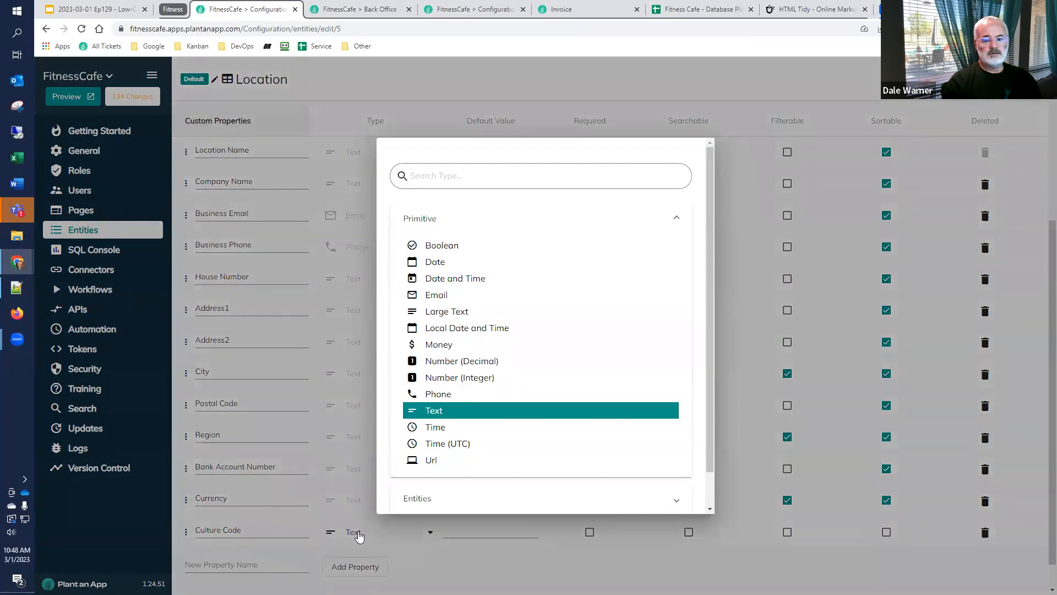
{"action": "left_click", "coordinate": [467, 567]}
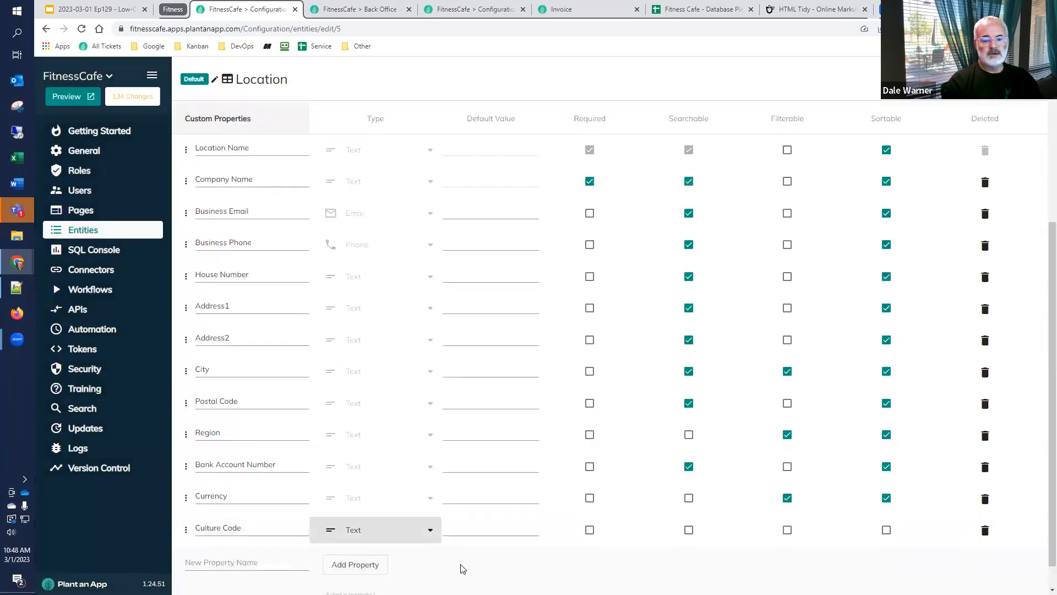
Review the Location entity's property list and save the entity
{"action": "scroll", "coordinate": [463, 567], "scroll_direction": "down", "scroll_amount": 1}
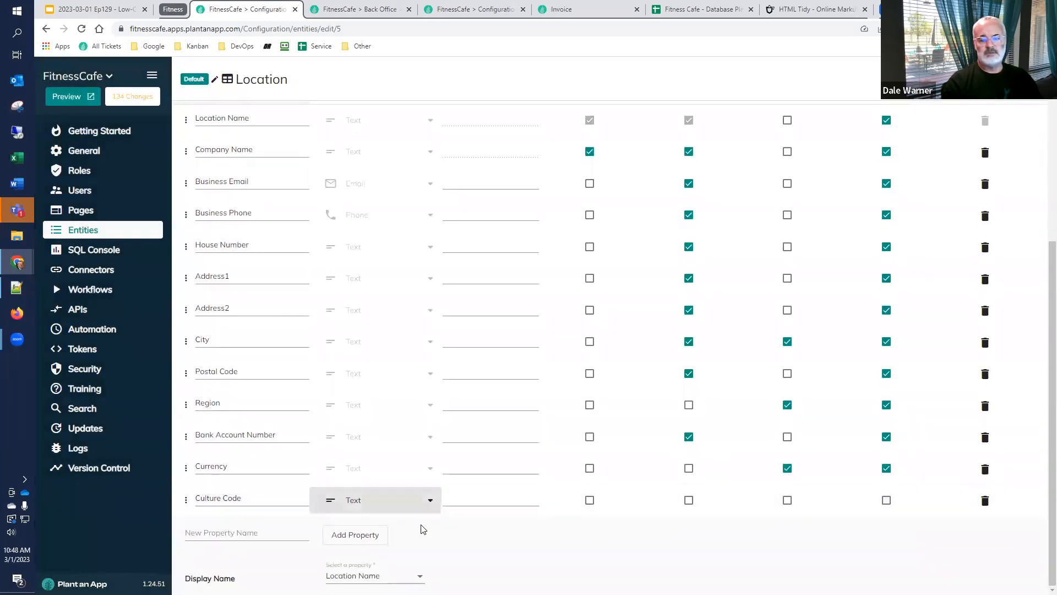
{"action": "scroll", "coordinate": [605, 347], "scroll_direction": "up", "scroll_amount": 3}
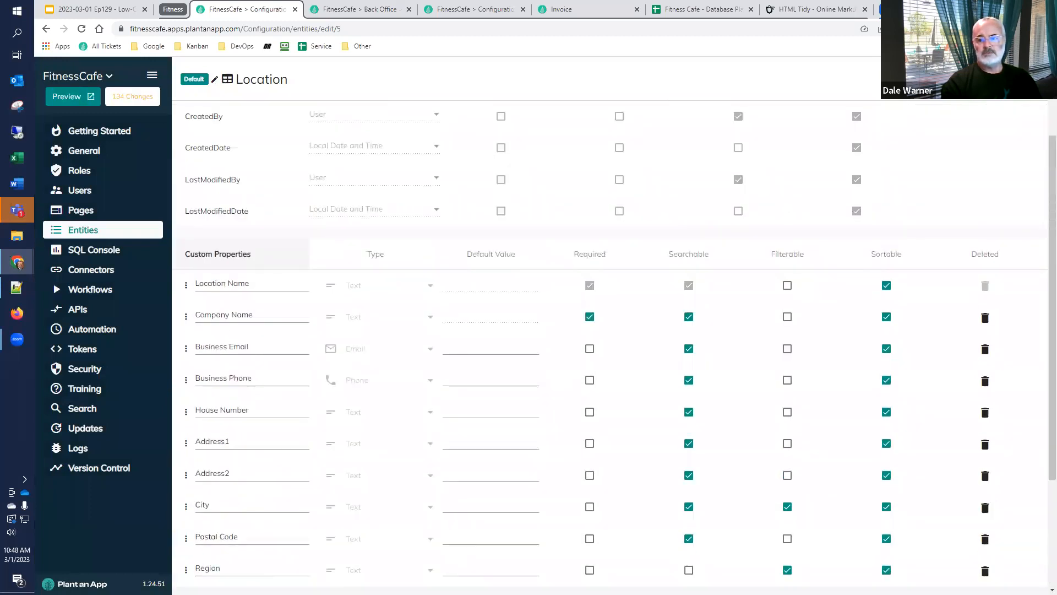
{"action": "scroll", "coordinate": [615, 347], "scroll_direction": "down", "scroll_amount": 3}
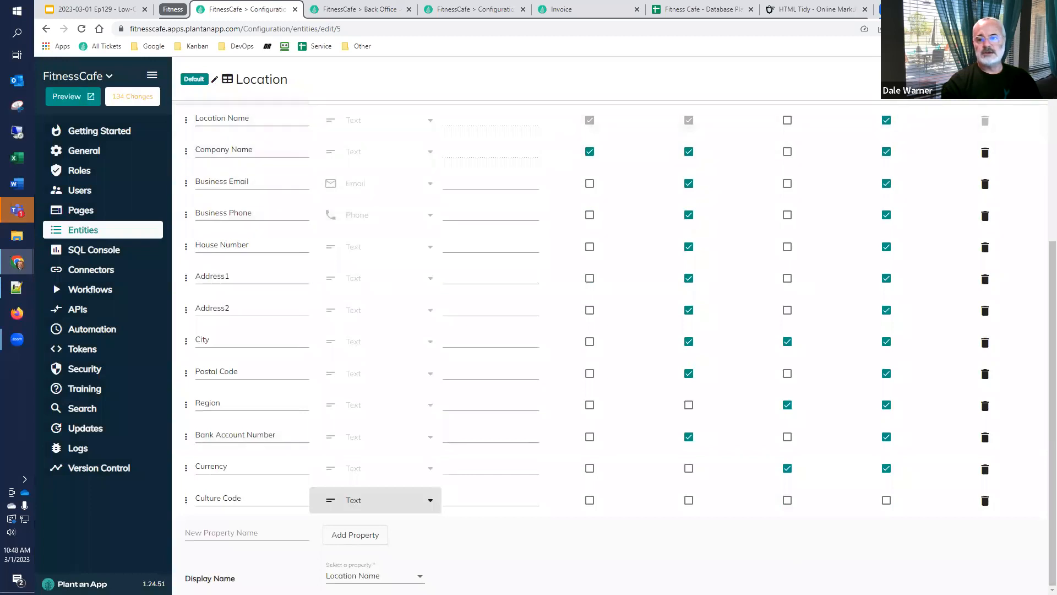
{"action": "left_click", "coordinate": [985, 152]}
{"action": "left_click", "coordinate": [710, 366]}
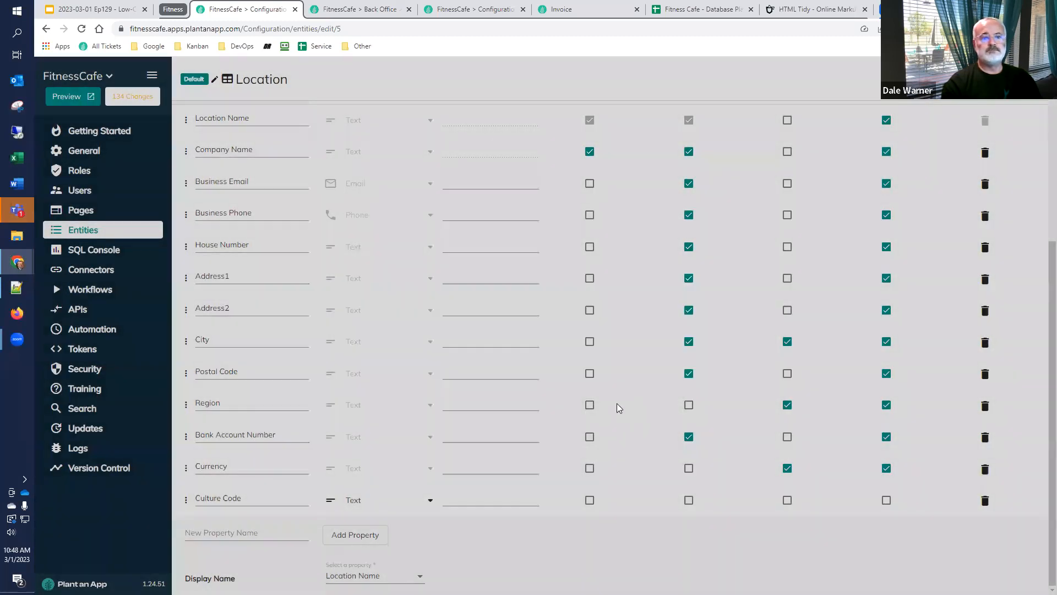
Set the Default Location record's Culture Code to en-US, update the record and close the Locations listing
{"action": "left_click", "coordinate": [356, 10]}
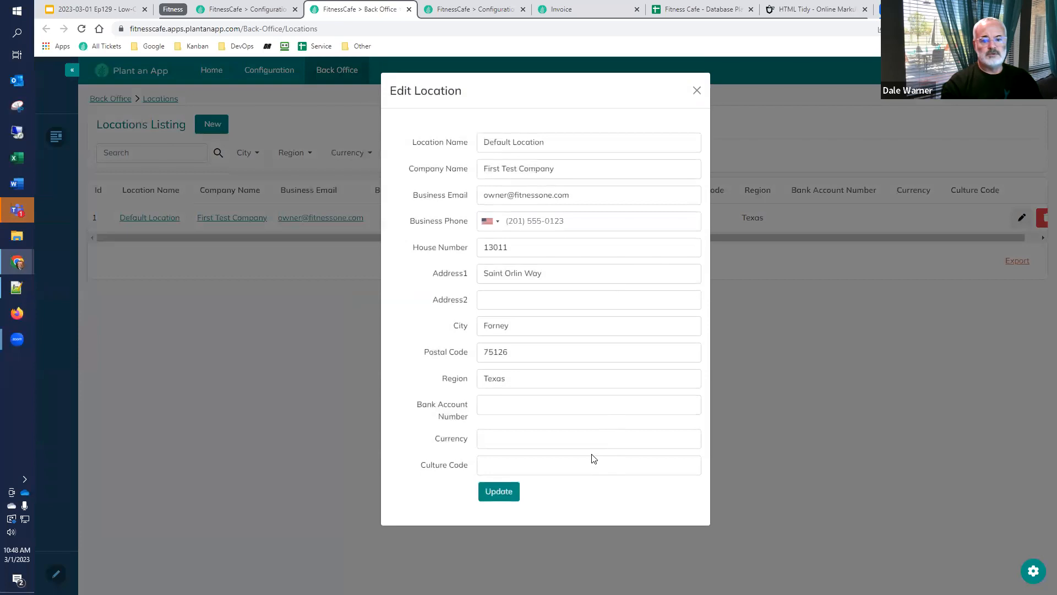
{"action": "left_click", "coordinate": [567, 459]}
{"action": "type", "text": "en-"}
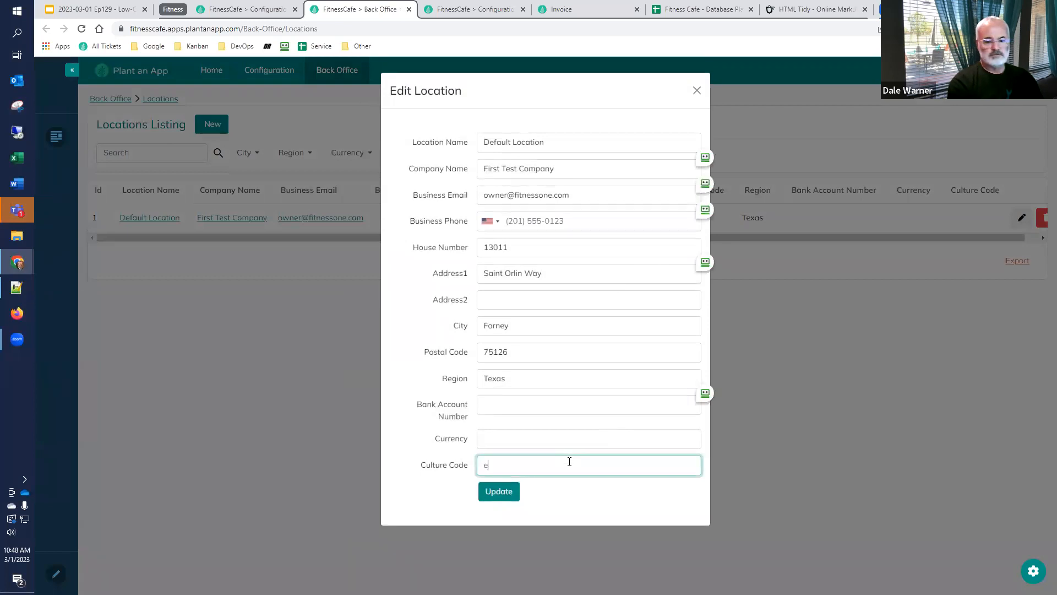
{"action": "left_click", "coordinate": [496, 490]}
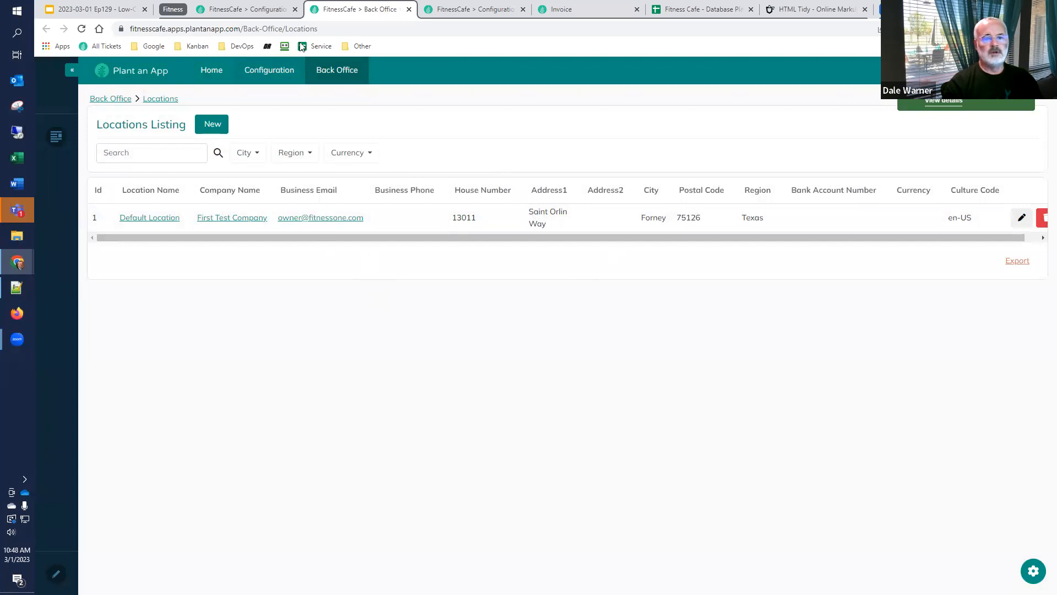
{"action": "left_click", "coordinate": [409, 10]}
{"action": "left_click", "coordinate": [908, 247]}
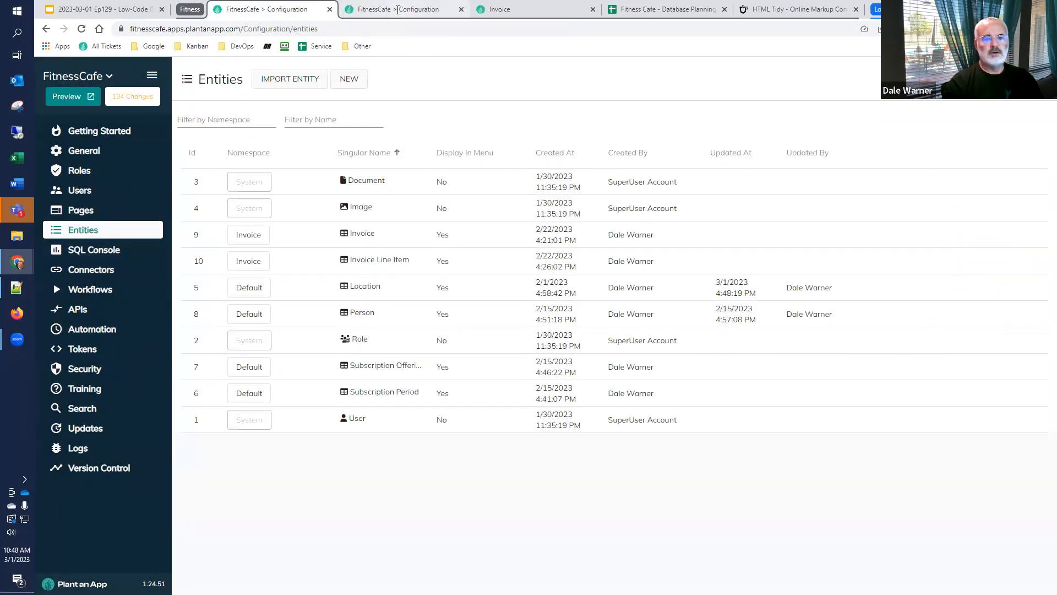
Open the Generate Invoice PDF workflow to look over its process, and return to the workflow list
{"action": "left_click", "coordinate": [398, 10]}
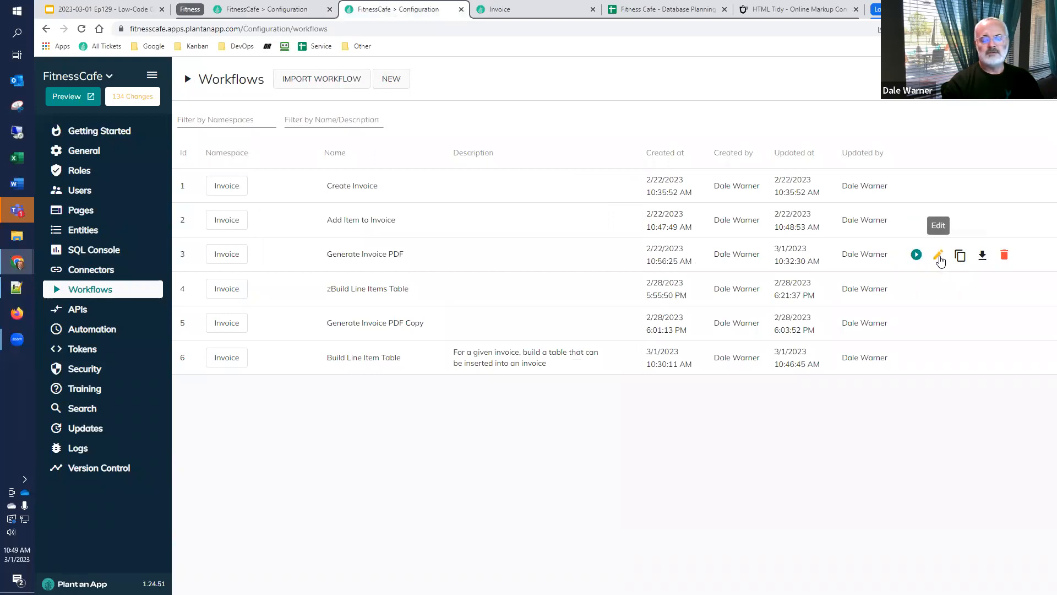
{"action": "left_click", "coordinate": [939, 255]}
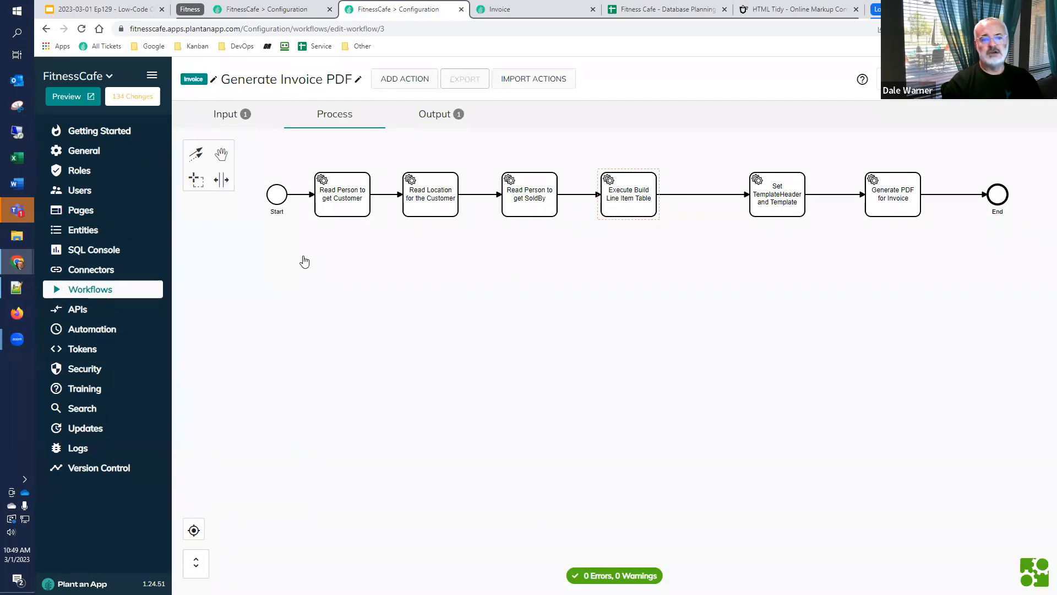
{"action": "left_click", "coordinate": [123, 290]}
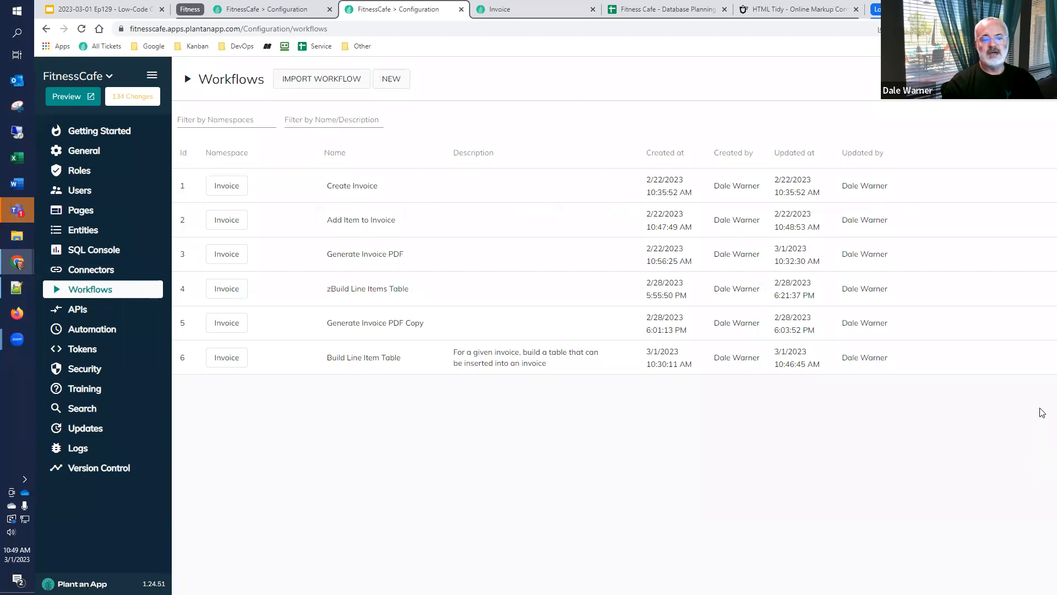
Open the Build Line Item Table workflow for editing and add a text input parameter named CultureCode
{"action": "mouse_move", "coordinate": [967, 366]}
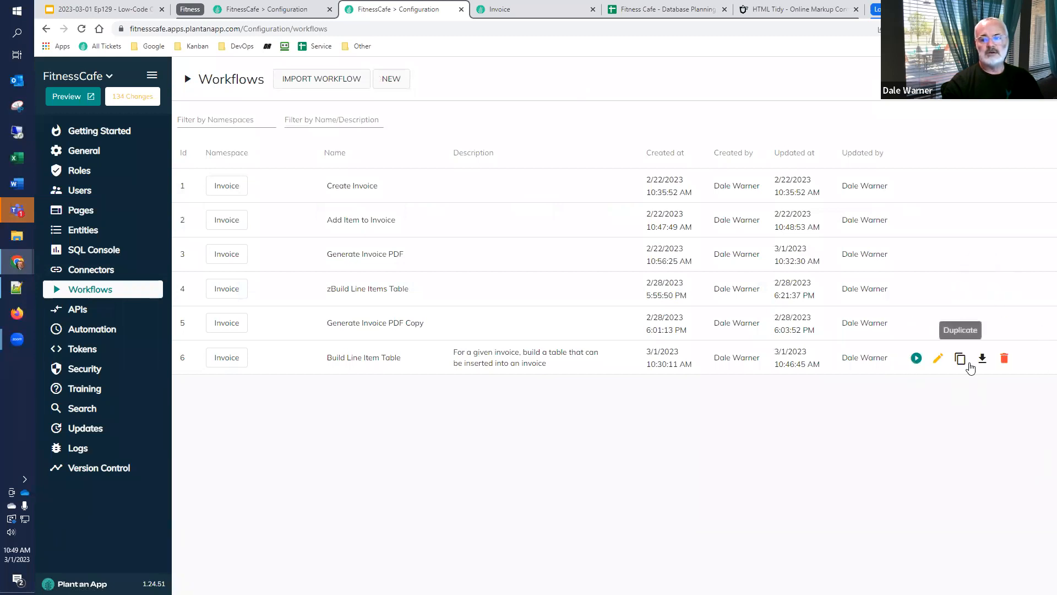
{"action": "left_click", "coordinate": [938, 359]}
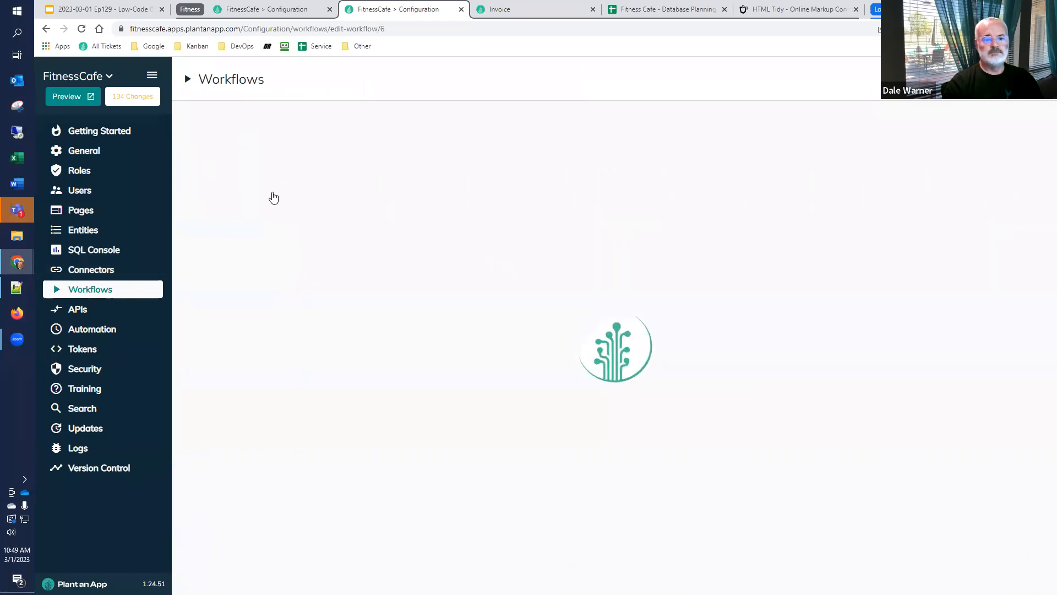
{"action": "left_click", "coordinate": [225, 115]}
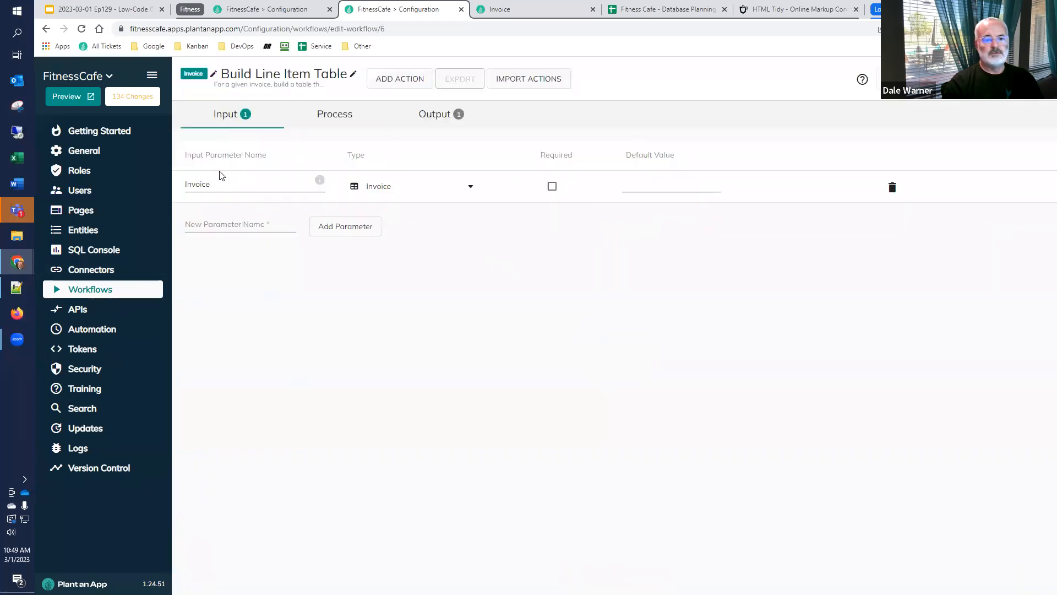
{"action": "left_click", "coordinate": [203, 226]}
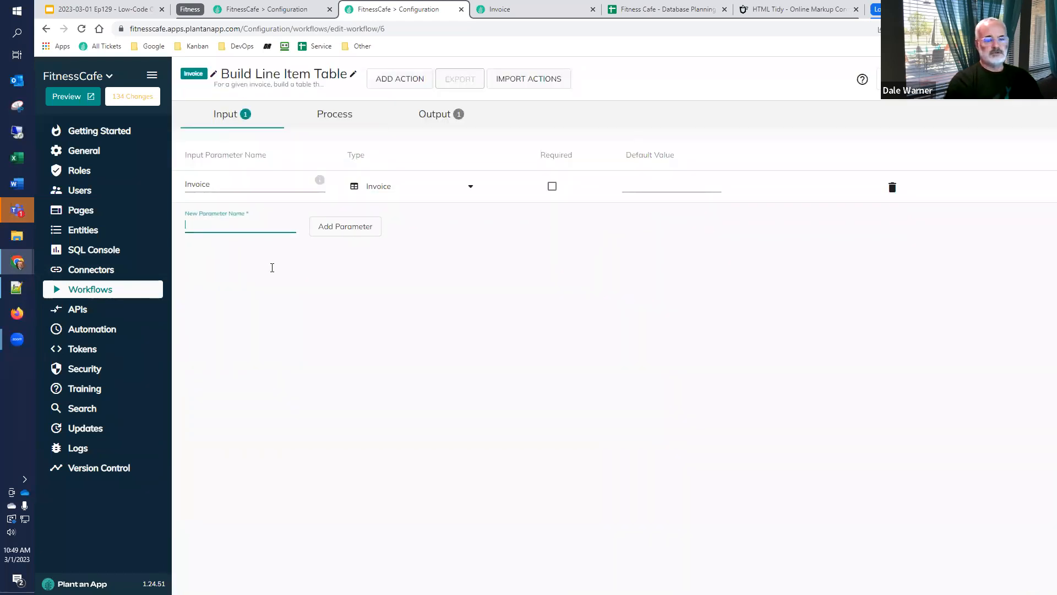
{"action": "type", "text": "Culture "}
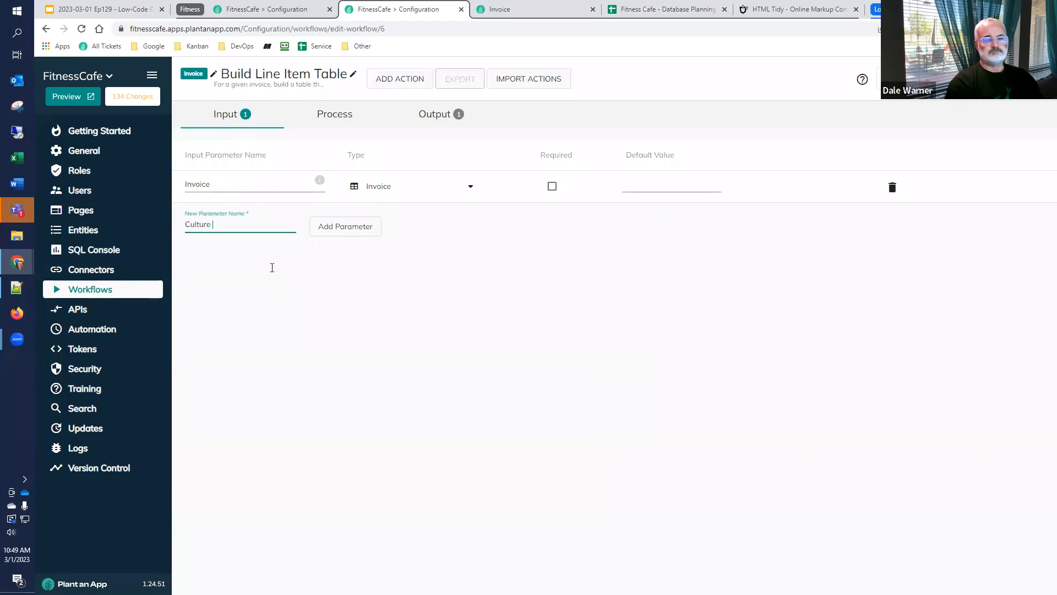
{"action": "type", "text": "Code"}
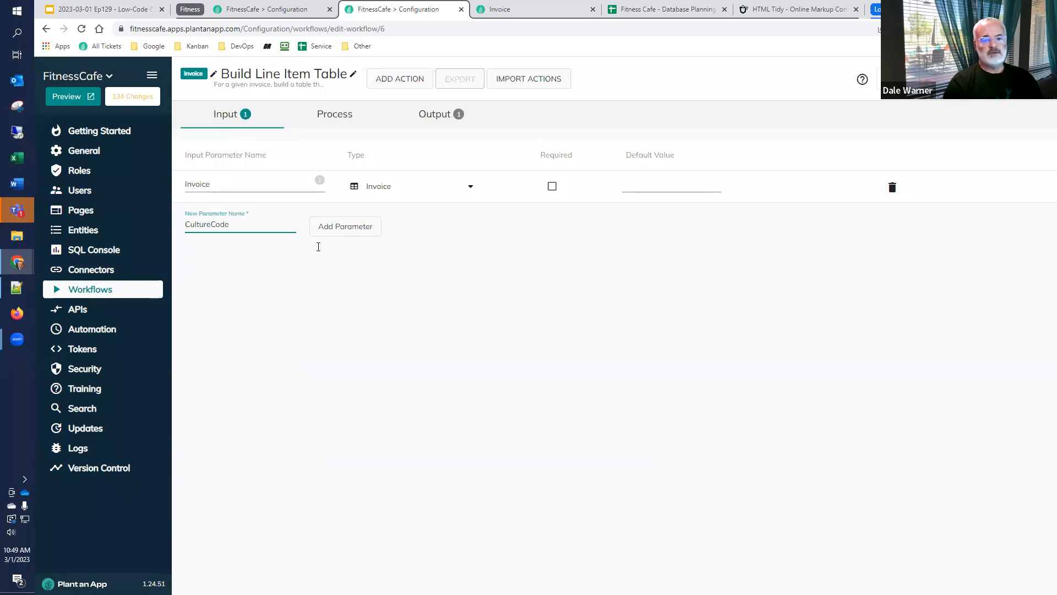
{"action": "left_click", "coordinate": [343, 230]}
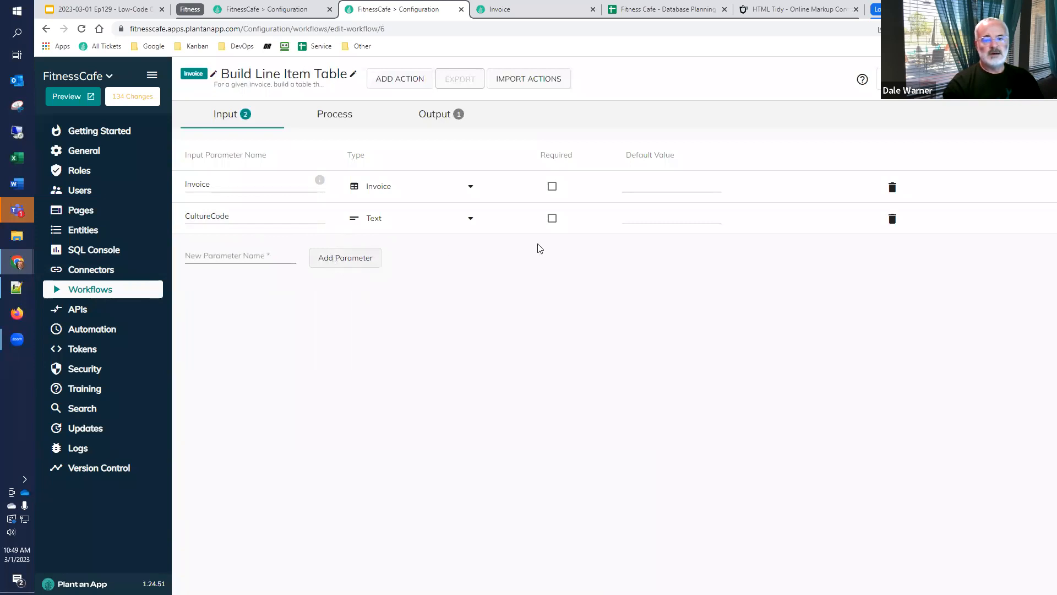
{"action": "left_click", "coordinate": [643, 218]}
{"action": "type", "text": "de-"}
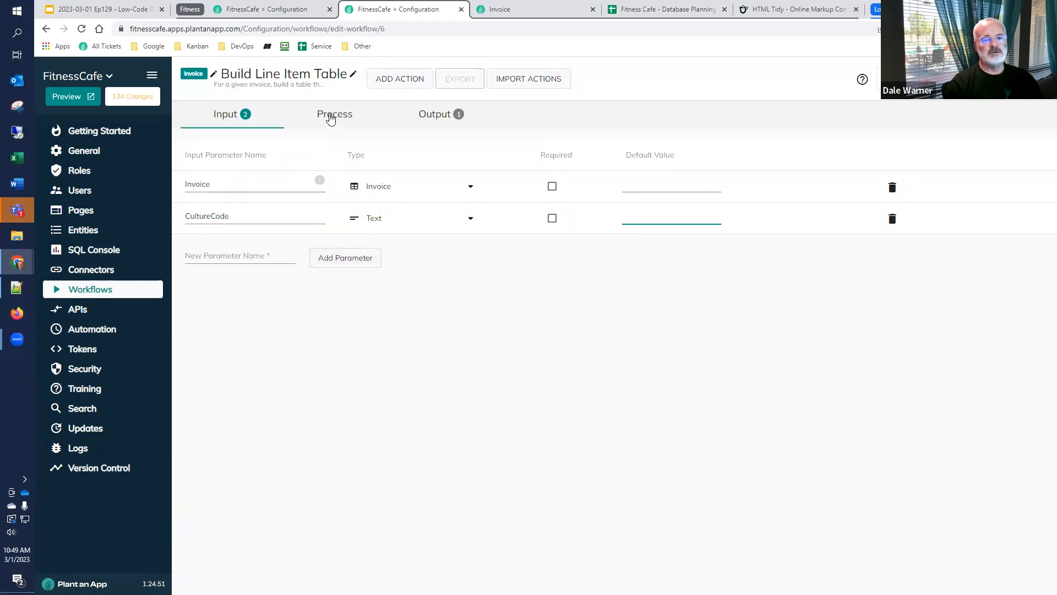
{"action": "left_click", "coordinate": [331, 115]}
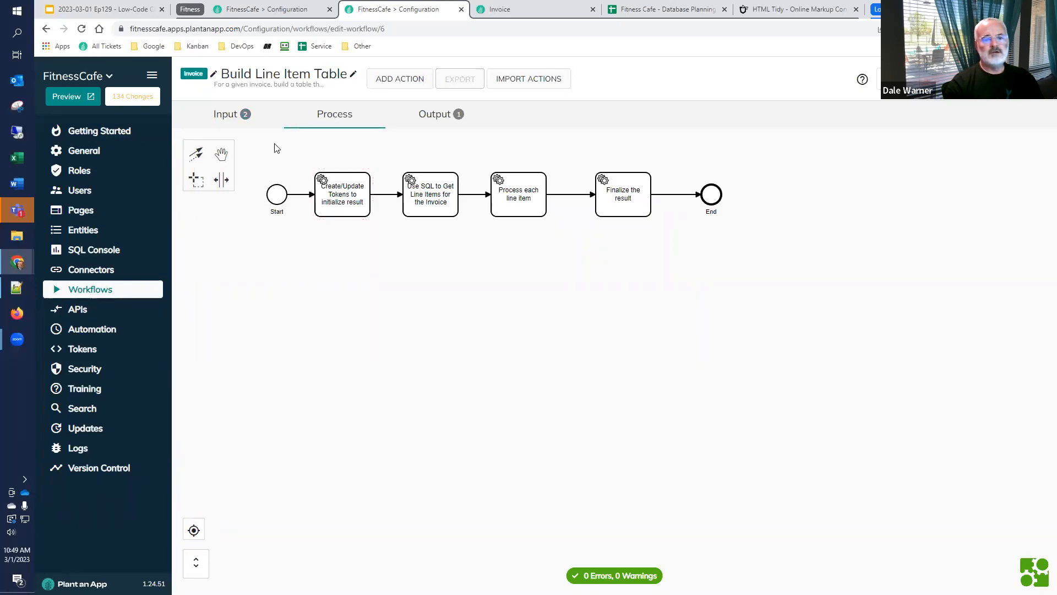
Copy the CultureCode input parameter's name and open the settings of the Use SQL to Get Line Items for the Invoice action
{"action": "left_click", "coordinate": [225, 119]}
{"action": "double_click", "coordinate": [207, 216]}
{"action": "key", "text": "ctrl+c"}
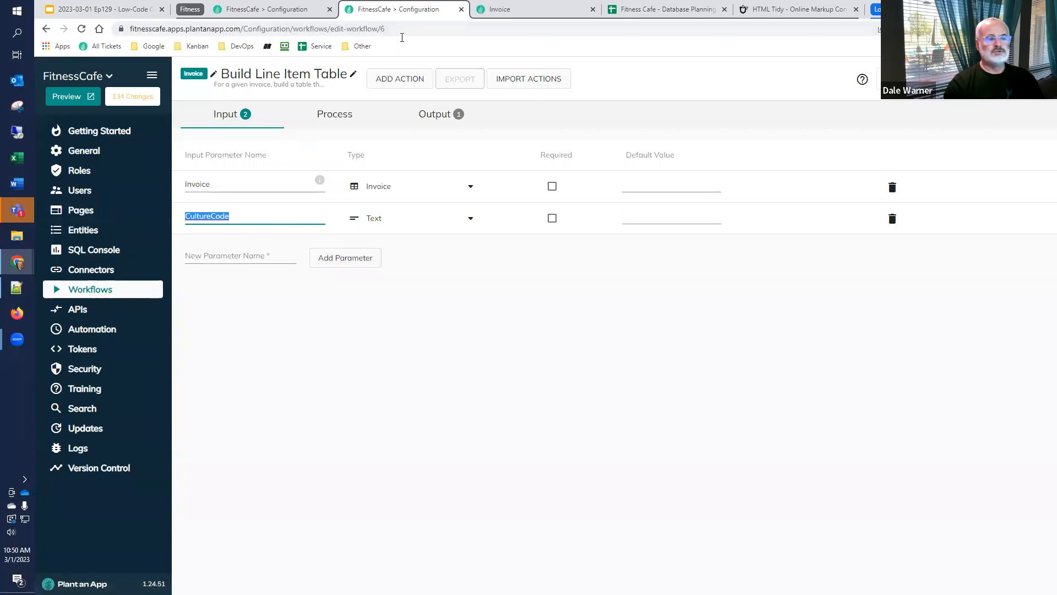
{"action": "left_click", "coordinate": [332, 114]}
{"action": "double_click", "coordinate": [432, 203]}
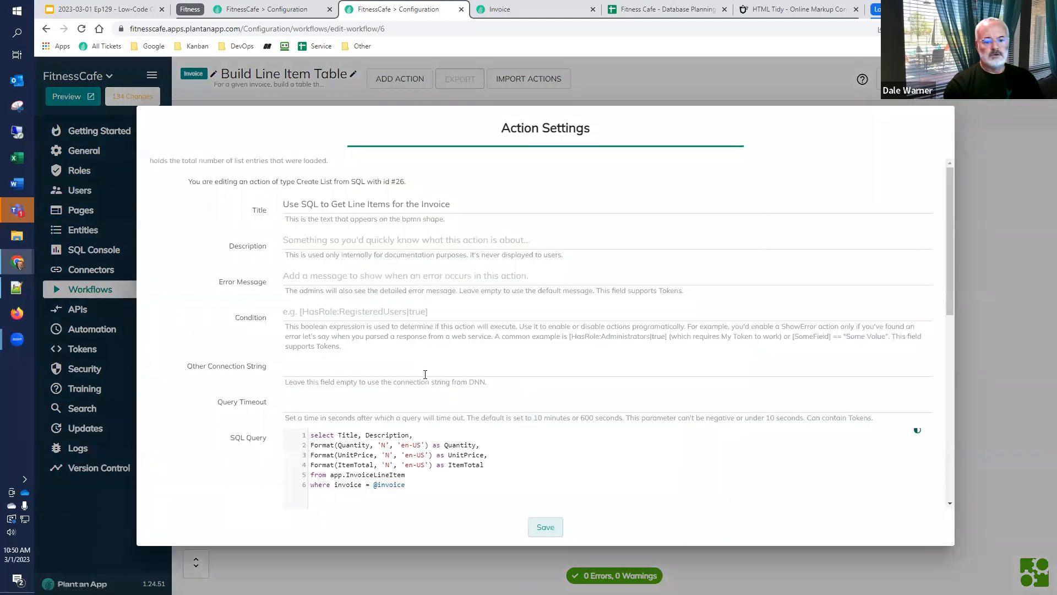
Add a bind token to the SQL action with parameter name CultureCode and parameter value [CultureCode]
{"action": "scroll", "coordinate": [425, 374], "scroll_direction": "down", "scroll_amount": 3}
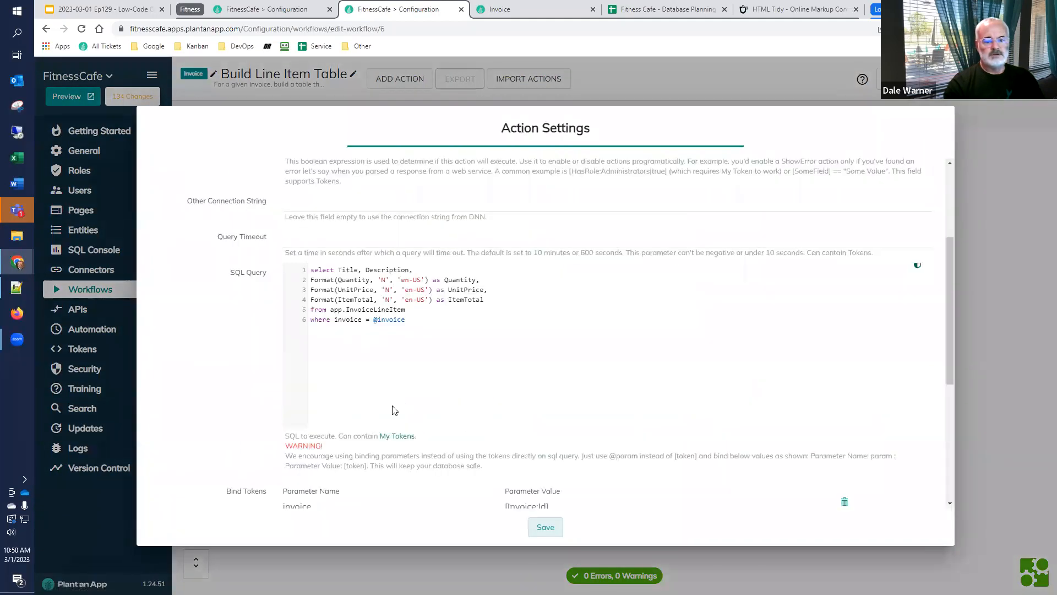
{"action": "scroll", "coordinate": [395, 410], "scroll_direction": "down", "scroll_amount": 3}
{"action": "left_click", "coordinate": [332, 364]}
{"action": "left_click", "coordinate": [453, 368]}
{"action": "key", "text": "ctrl+v"}
{"action": "left_click", "coordinate": [527, 367]}
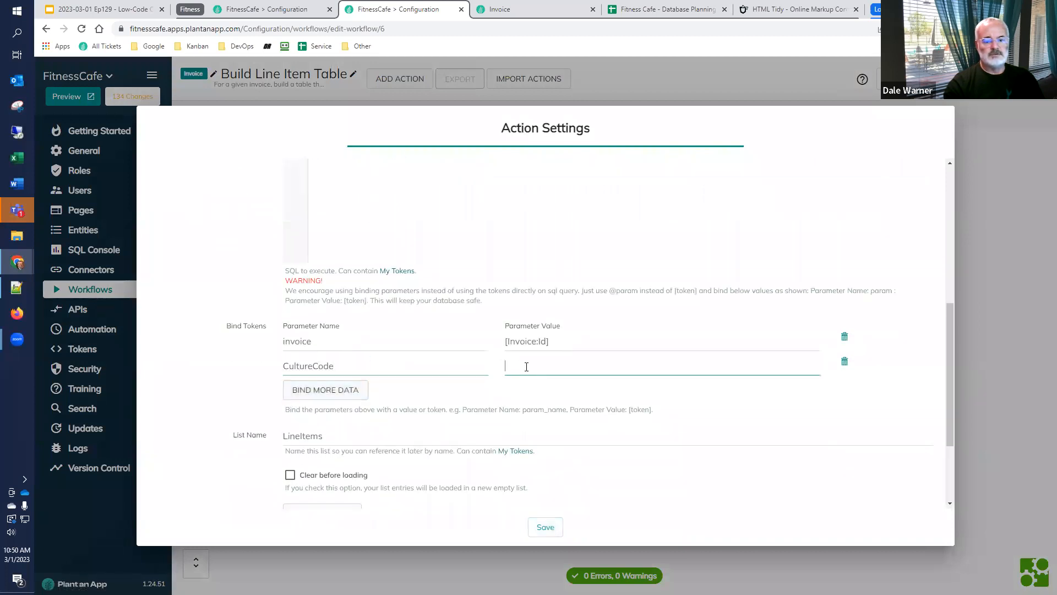
{"action": "type", "text": "["}
{"action": "key", "text": "ctrl+v"}
{"action": "type", "text": "]"}
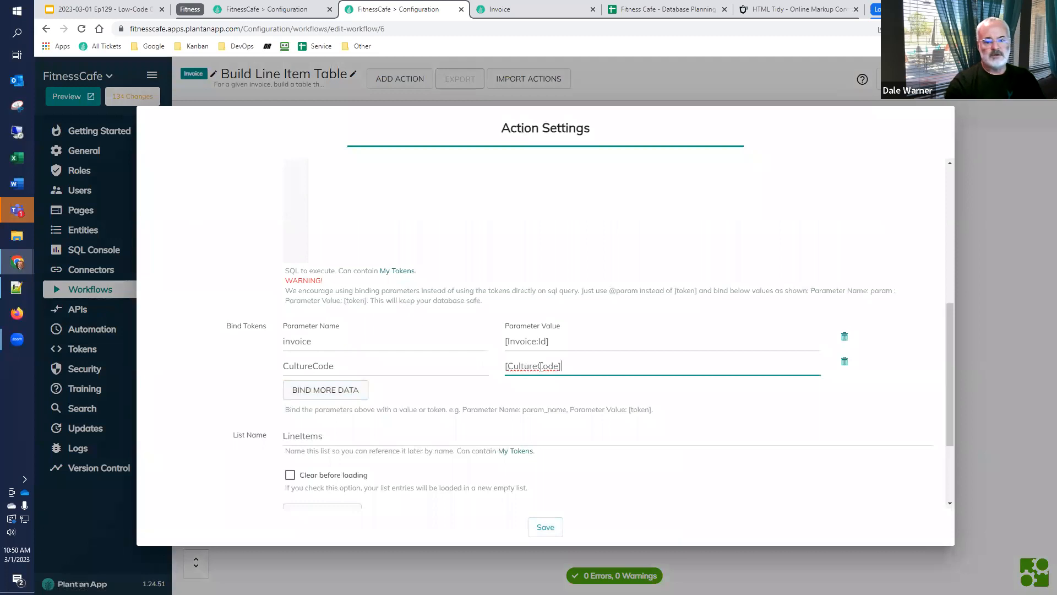
{"action": "left_click_drag", "start_coordinate": [340, 358], "coordinate": [262, 364]}
{"action": "key", "text": "ctrl+c"}
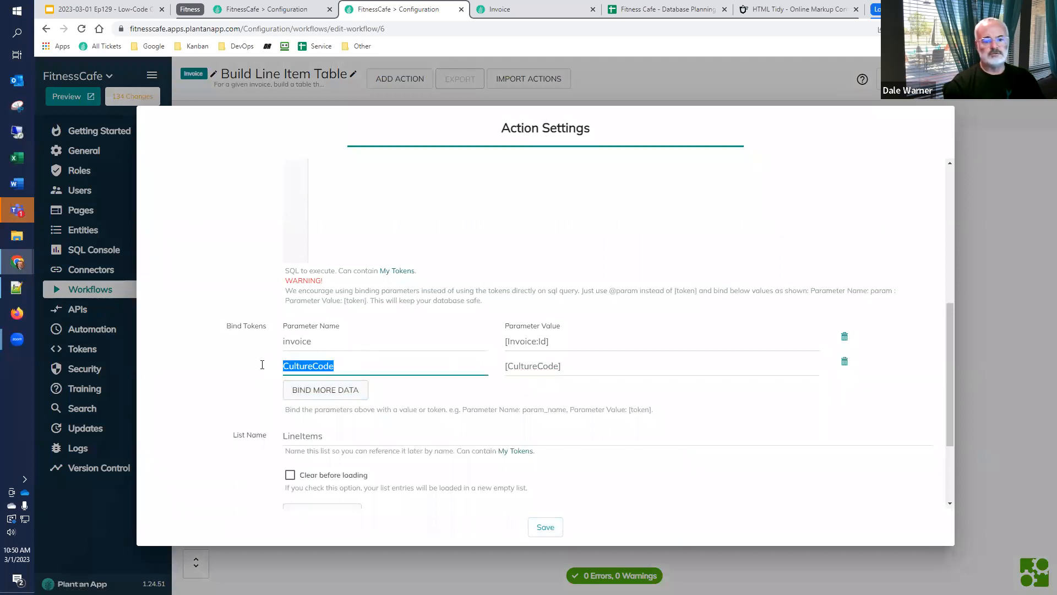
{"action": "scroll", "coordinate": [385, 331], "scroll_direction": "up", "scroll_amount": 2}
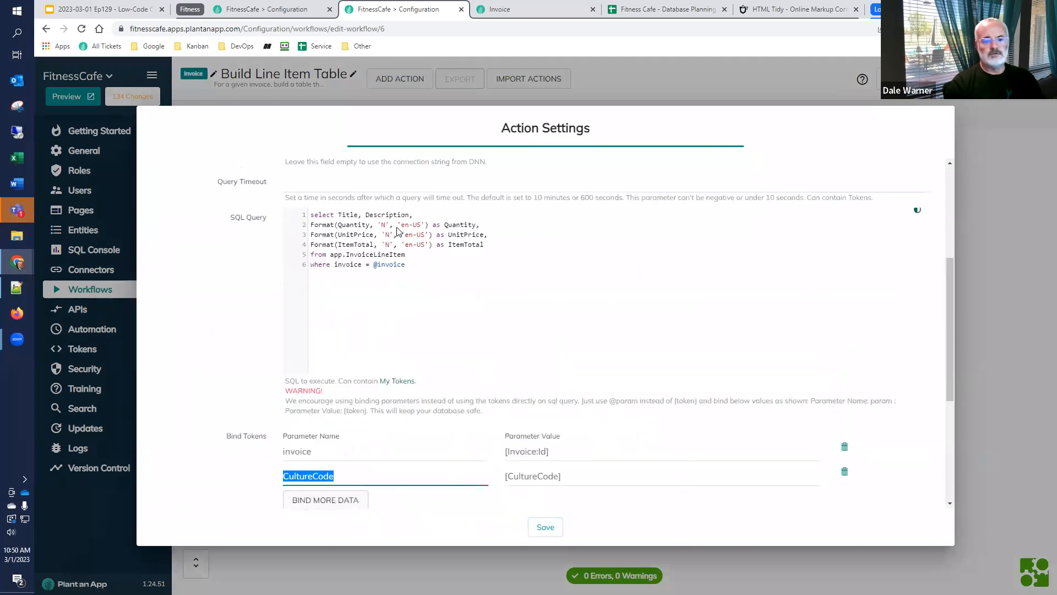
{"action": "left_click", "coordinate": [398, 230]}
{"action": "key", "text": "shift+Right"}
{"action": "key", "text": "shift+Right"}
{"action": "key", "text": "shift+Right"}
{"action": "type", "text": "@"}
{"action": "key", "text": "ctrl+v"}
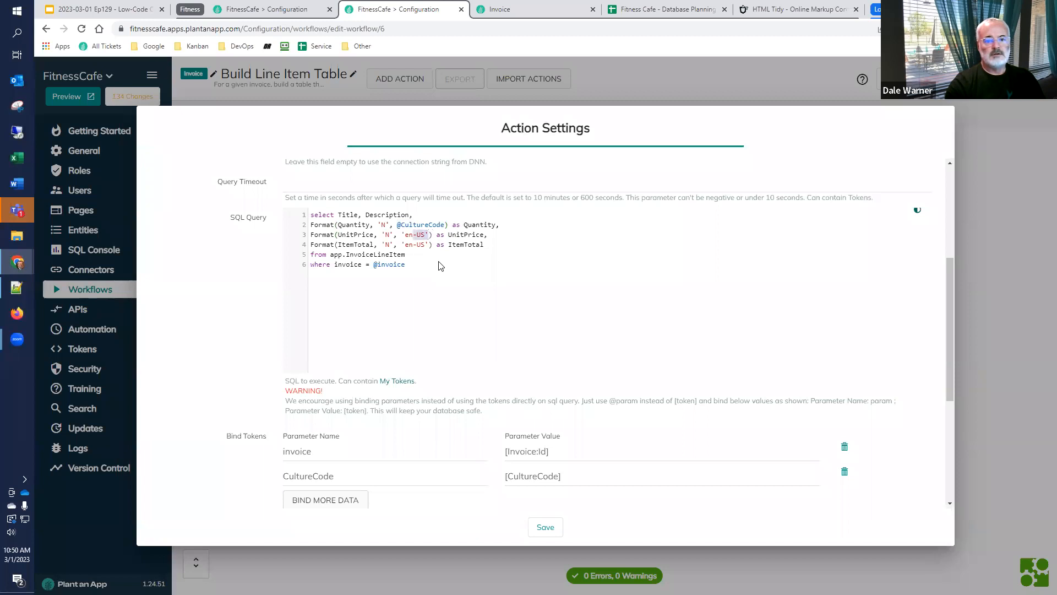
{"action": "type", "text": "@"}
{"action": "key", "text": "ctrl+v"}
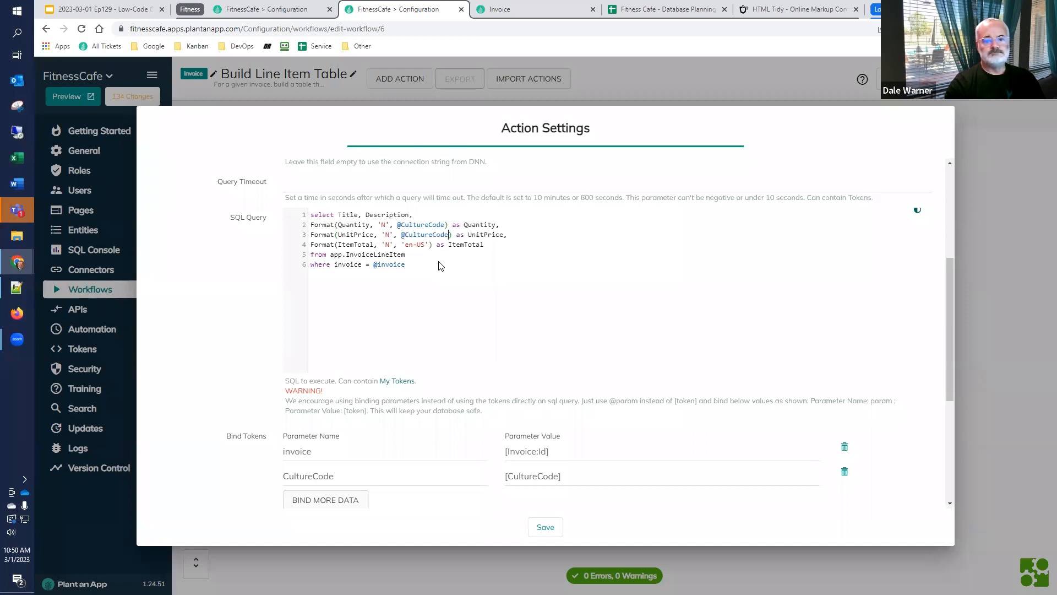
{"action": "key", "text": "shift+Left"}
{"action": "key", "text": "shift+Left"}
{"action": "key", "text": "shift+Left"}
{"action": "key", "text": "shift+Left"}
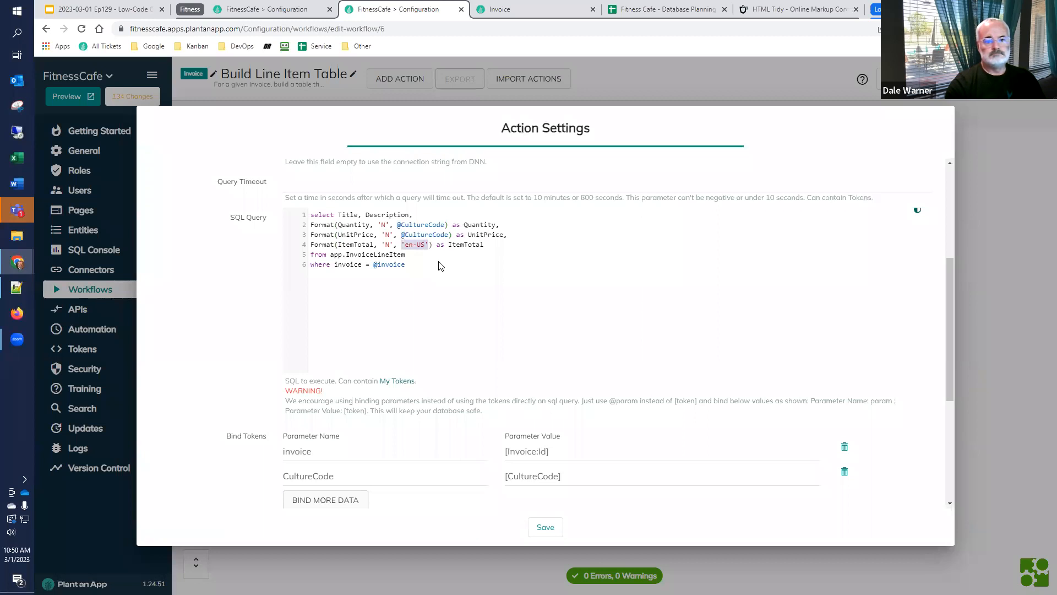
{"action": "type", "text": "@"}
{"action": "key", "text": "ctrl+v"}
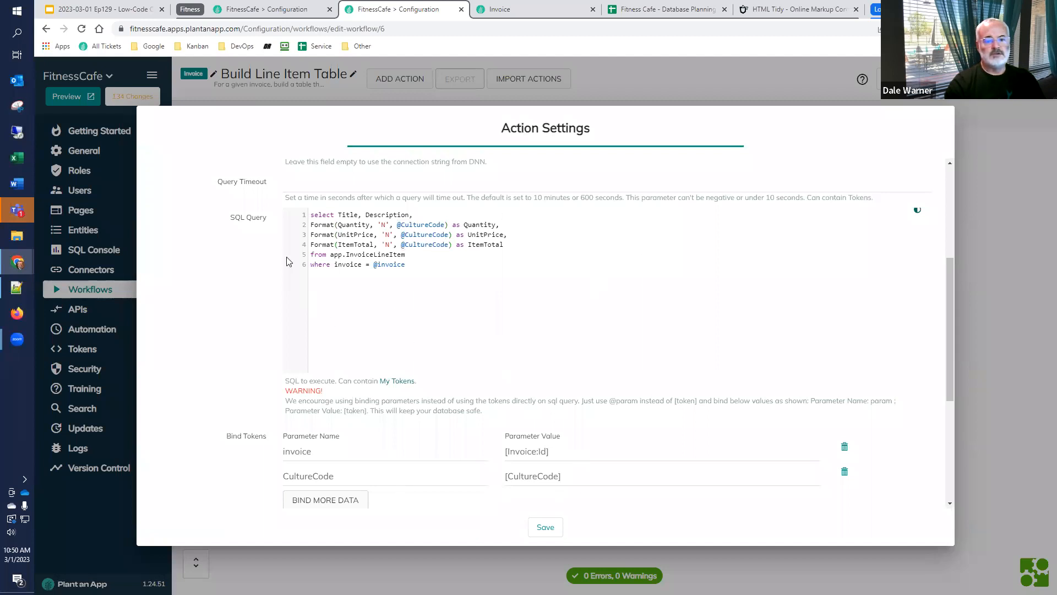
Save the SQL action's settings and the Build Line Item Table workflow
{"action": "scroll", "coordinate": [458, 399], "scroll_direction": "down", "scroll_amount": 2}
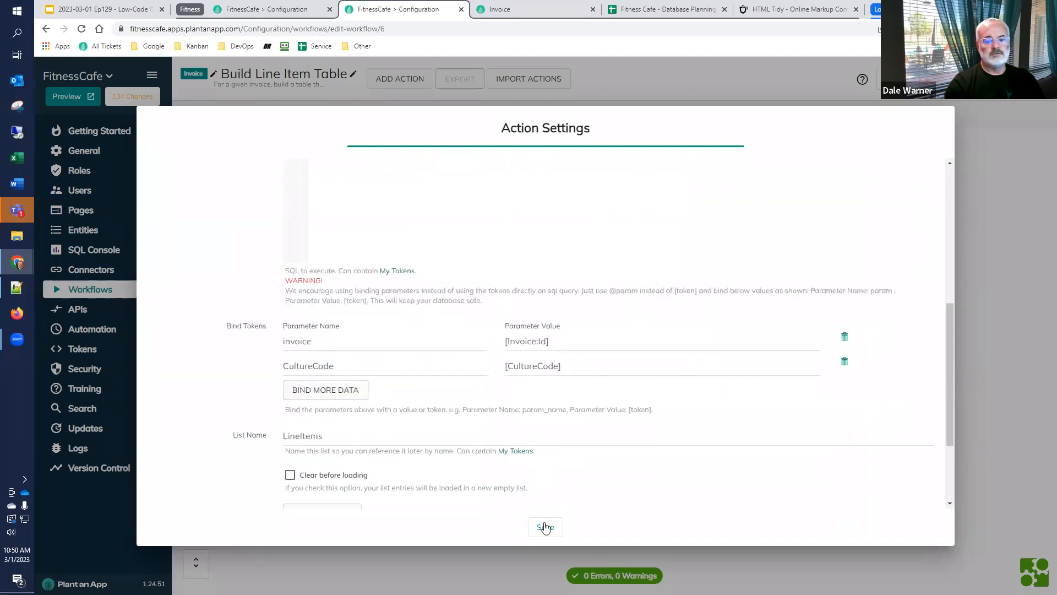
{"action": "left_click", "coordinate": [545, 527]}
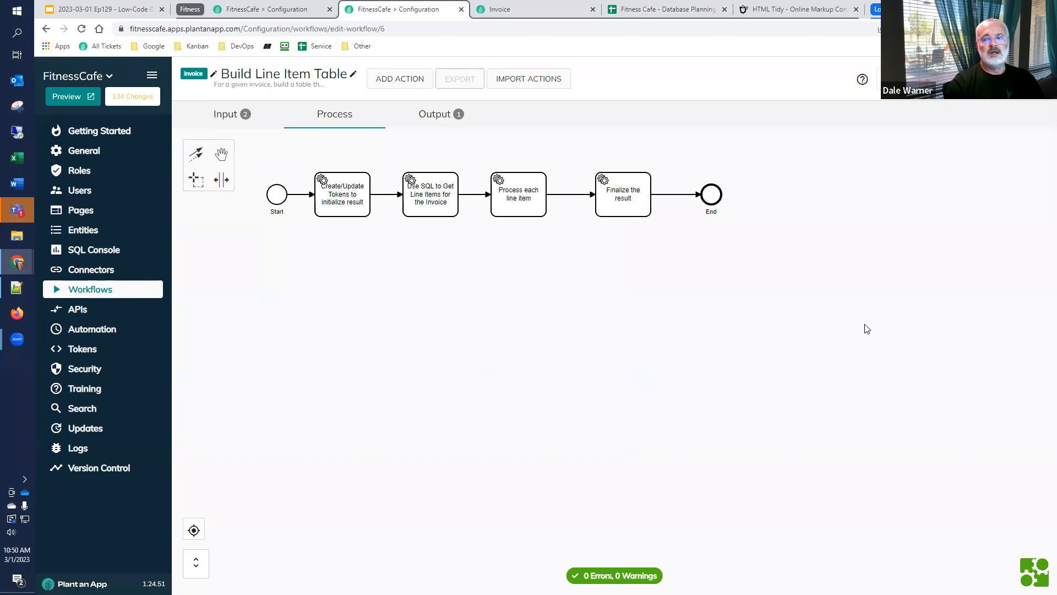
{"action": "left_click", "coordinate": [1019, 79]}
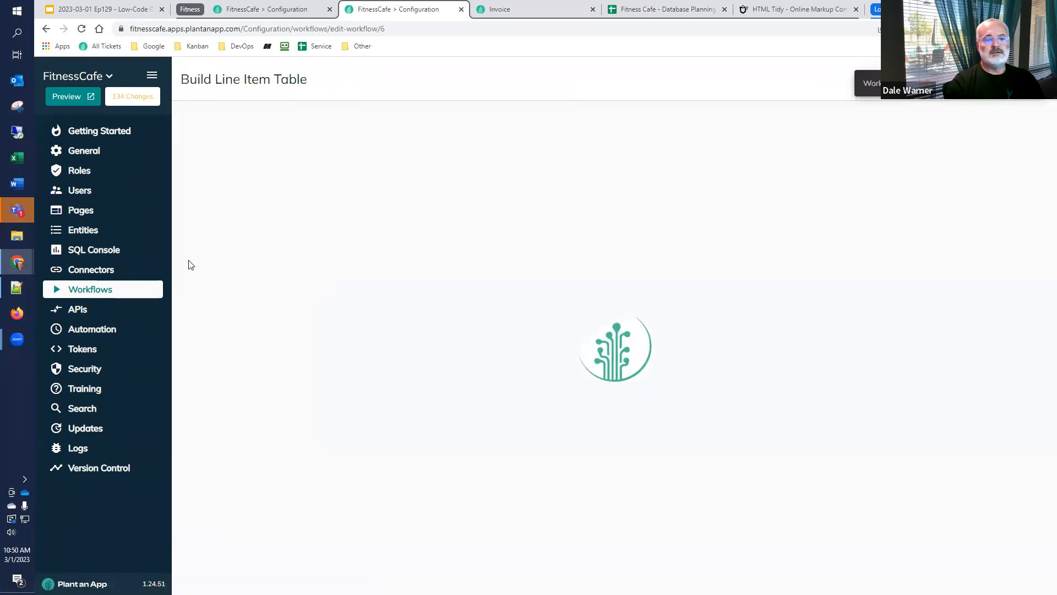
In the Generate Invoice PDF workflow, set the Execute Build Line Item Table action's CultureCode input to [Location:CultureCode] and save the action
{"action": "left_click", "coordinate": [108, 292]}
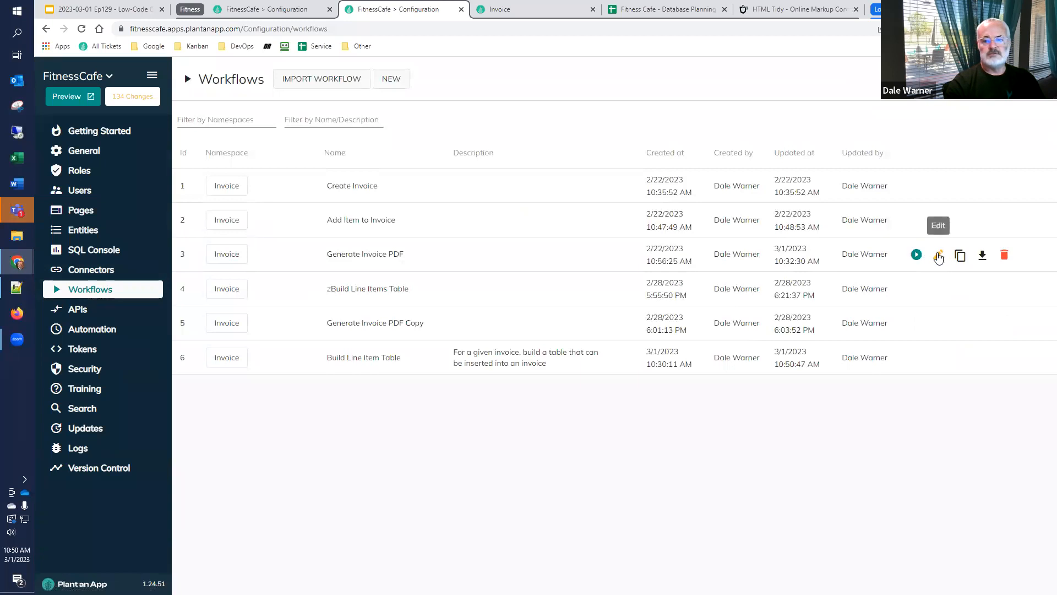
{"action": "left_click", "coordinate": [939, 254]}
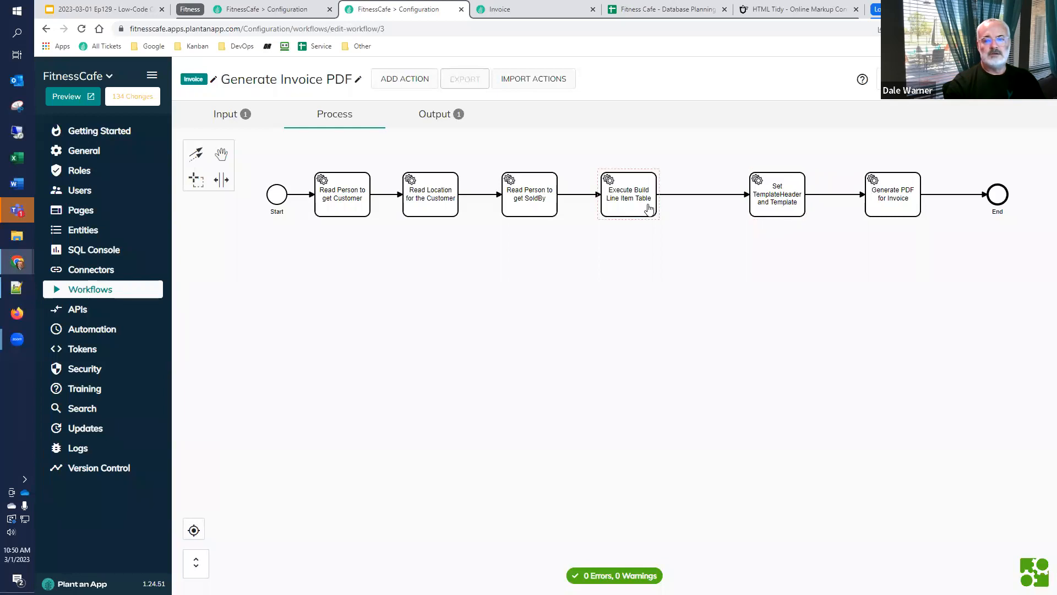
{"action": "left_click_drag", "start_coordinate": [648, 208], "coordinate": [664, 208]}
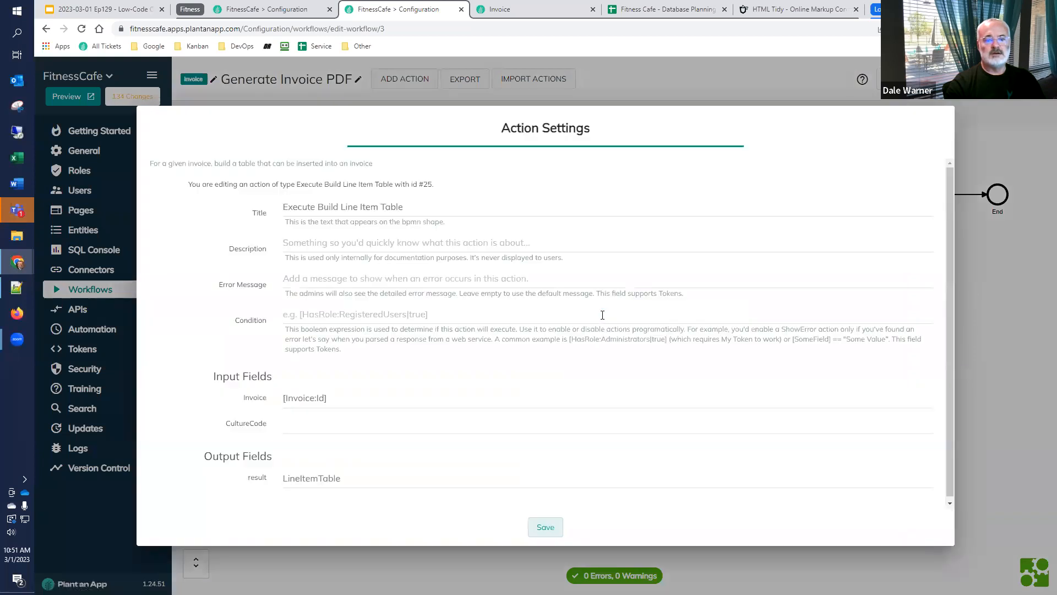
{"action": "left_click", "coordinate": [339, 420]}
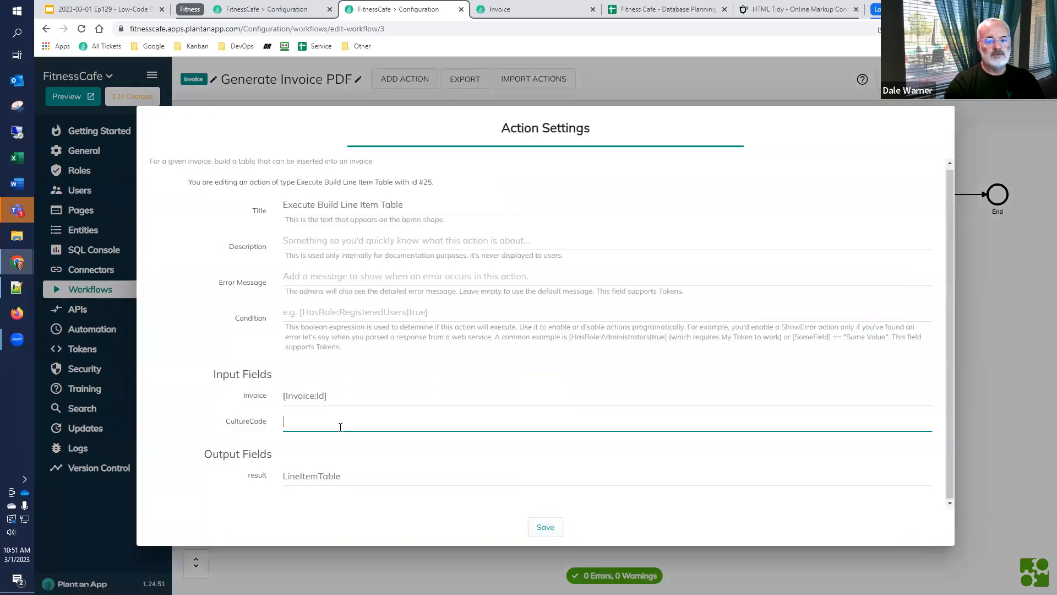
{"action": "type", "text": "[Location"}
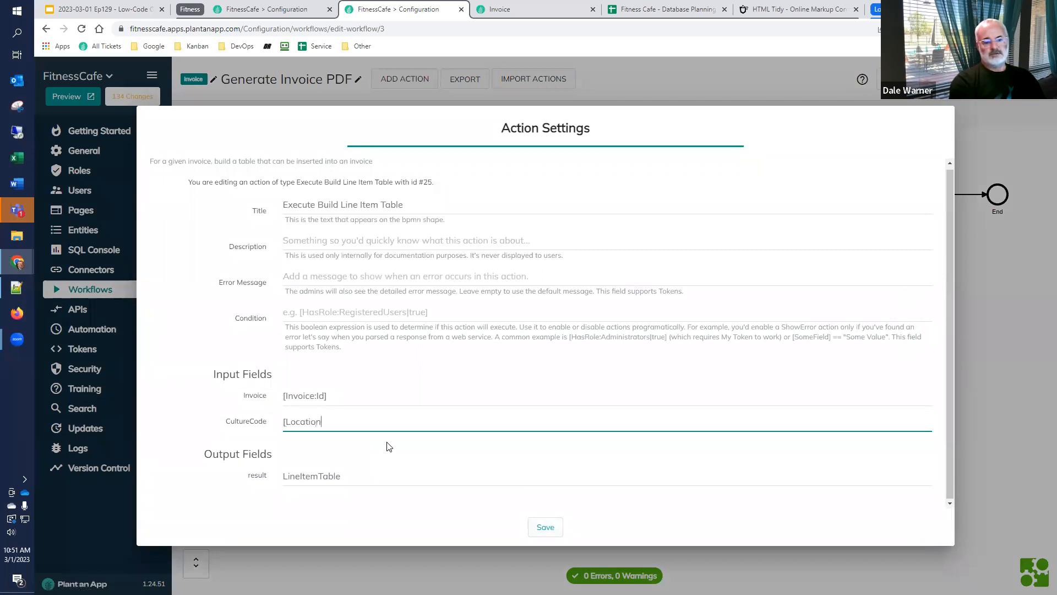
{"action": "type", "text": ":CultureCode]"}
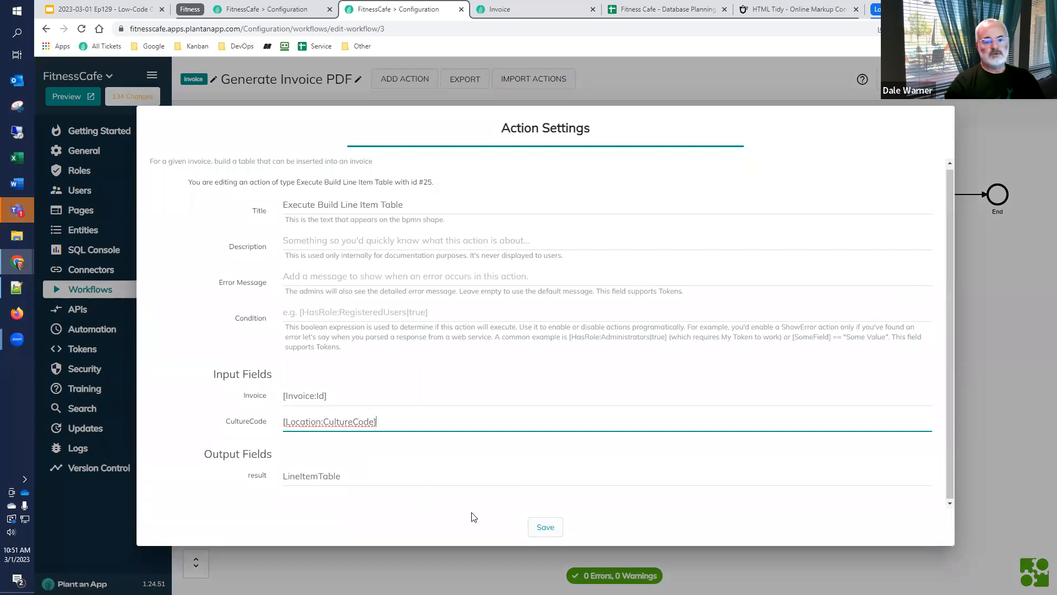
{"action": "left_click", "coordinate": [545, 528]}
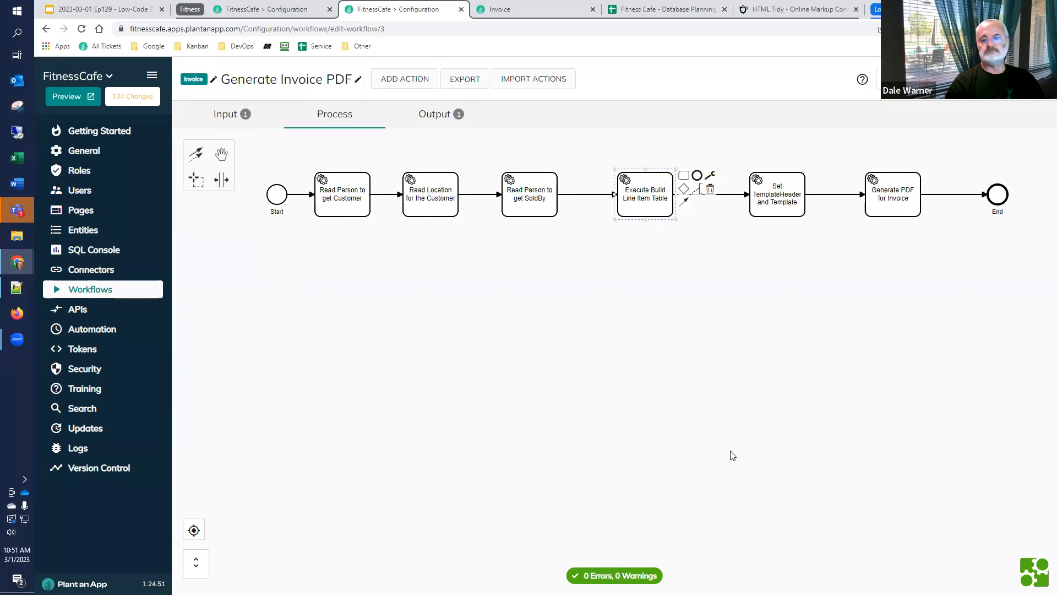
Save the Generate Invoice PDF workflow, bring up its test dialog, and open the Location entity's listing in a separate tab
{"action": "left_click", "coordinate": [936, 79]}
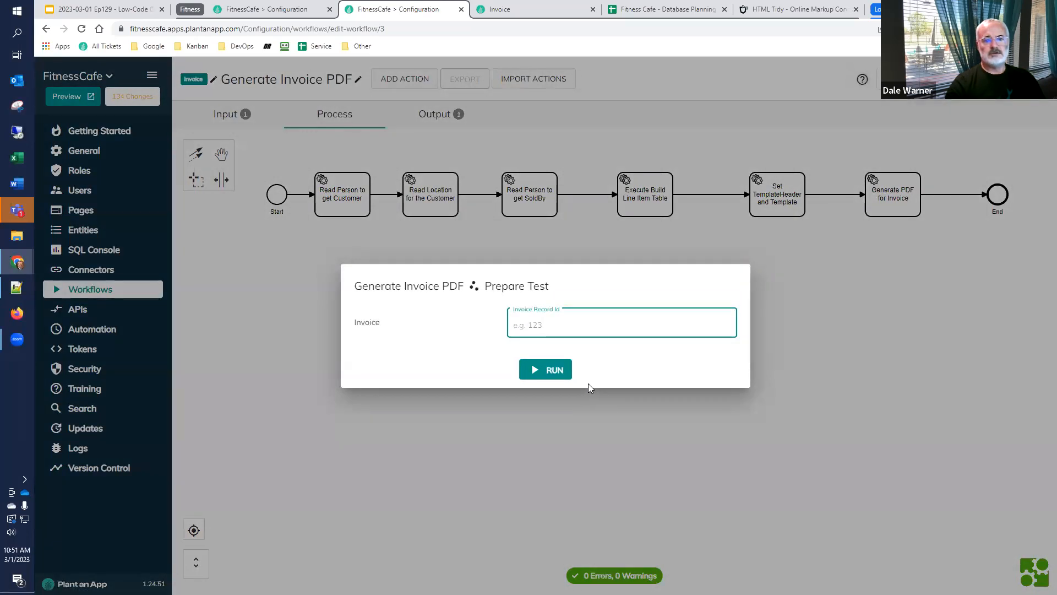
{"action": "left_click", "coordinate": [307, 7]}
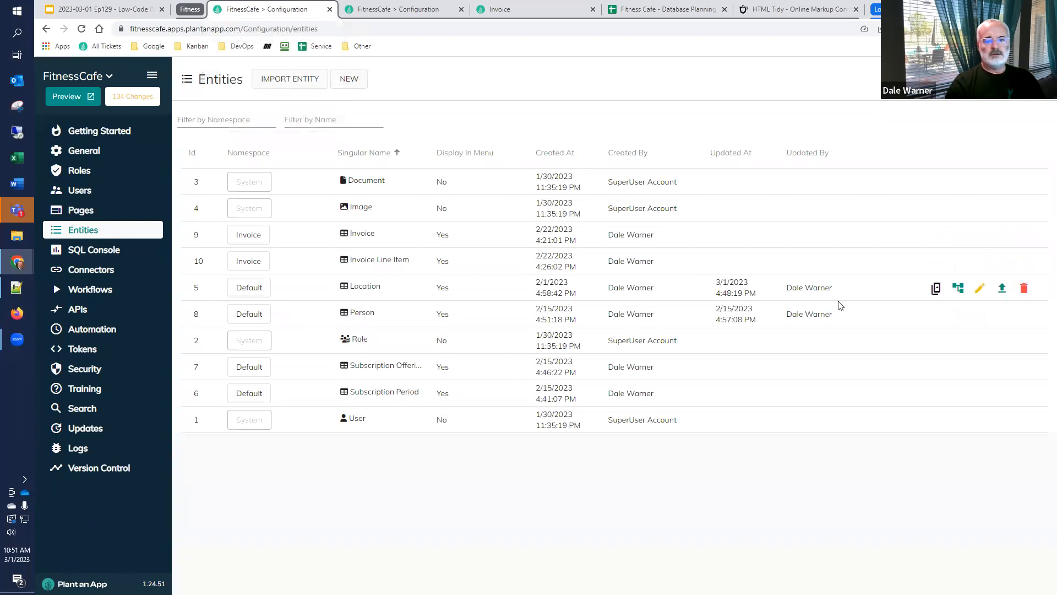
{"action": "left_click", "coordinate": [936, 288]}
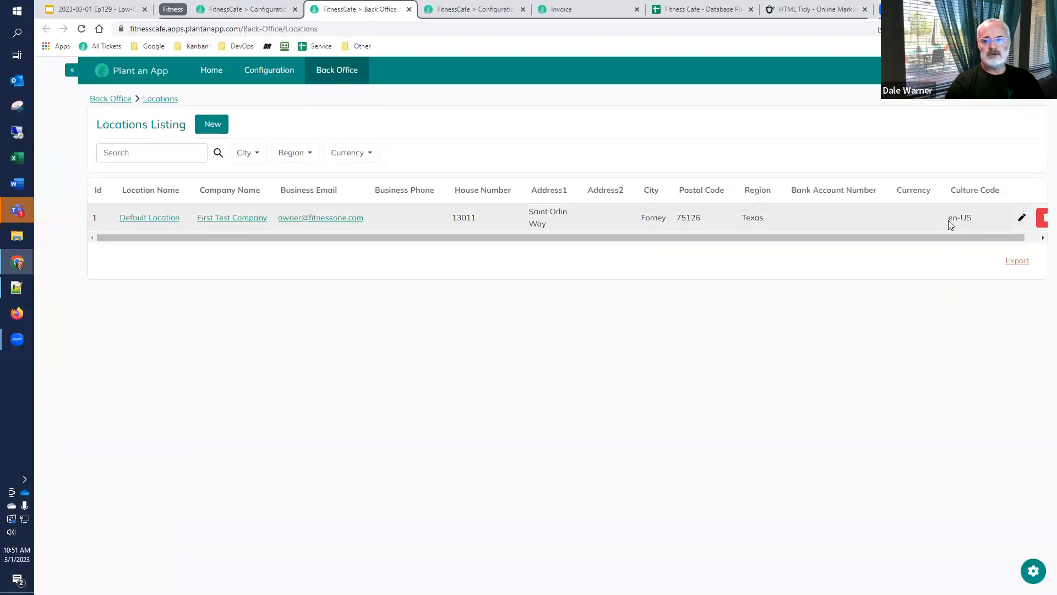
Test the Generate Invoice PDF workflow with Invoice Record Id 2 and load the resulting PDF URL in the Invoice tab
{"action": "left_click", "coordinate": [448, 11]}
{"action": "left_click", "coordinate": [571, 321]}
{"action": "type", "text": "2"}
{"action": "left_click", "coordinate": [529, 370]}
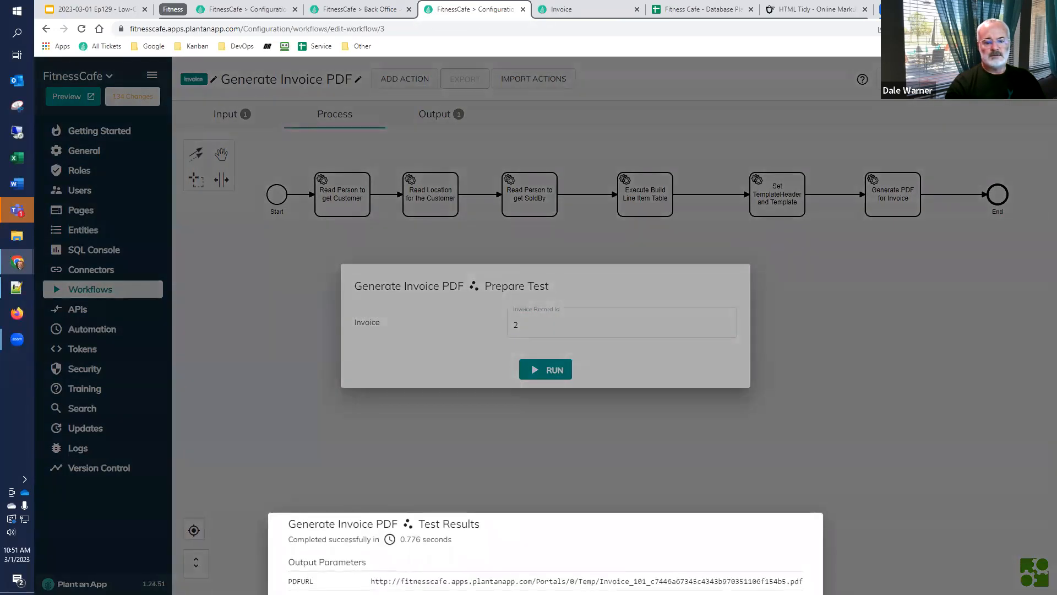
{"action": "left_click_drag", "start_coordinate": [370, 581], "coordinate": [804, 581]}
{"action": "key", "text": "ctrl+c"}
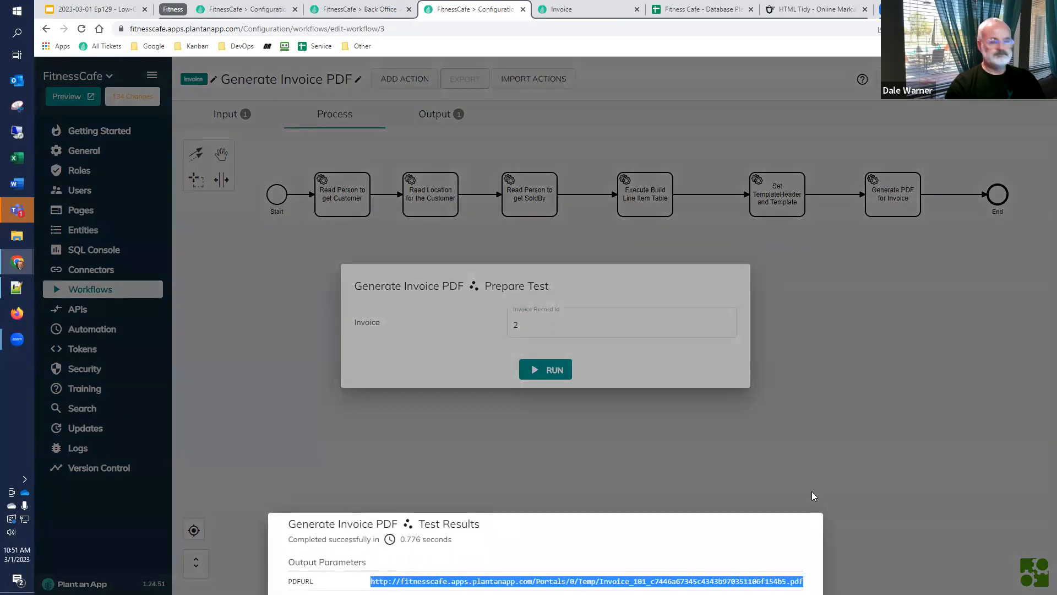
{"action": "left_click", "coordinate": [605, 10]}
{"action": "left_click", "coordinate": [591, 32]}
{"action": "key", "text": "ctrl+v"}
{"action": "key", "text": "Return"}
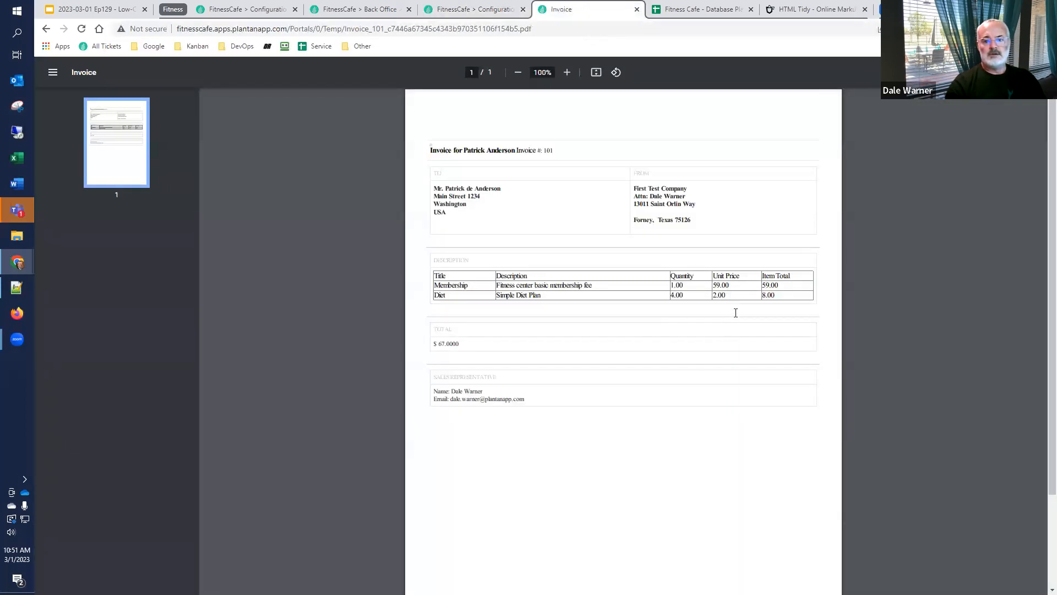
Set the Default Location record's Culture Code to de-DE and update the record
{"action": "left_click", "coordinate": [450, 7]}
{"action": "left_click", "coordinate": [377, 9]}
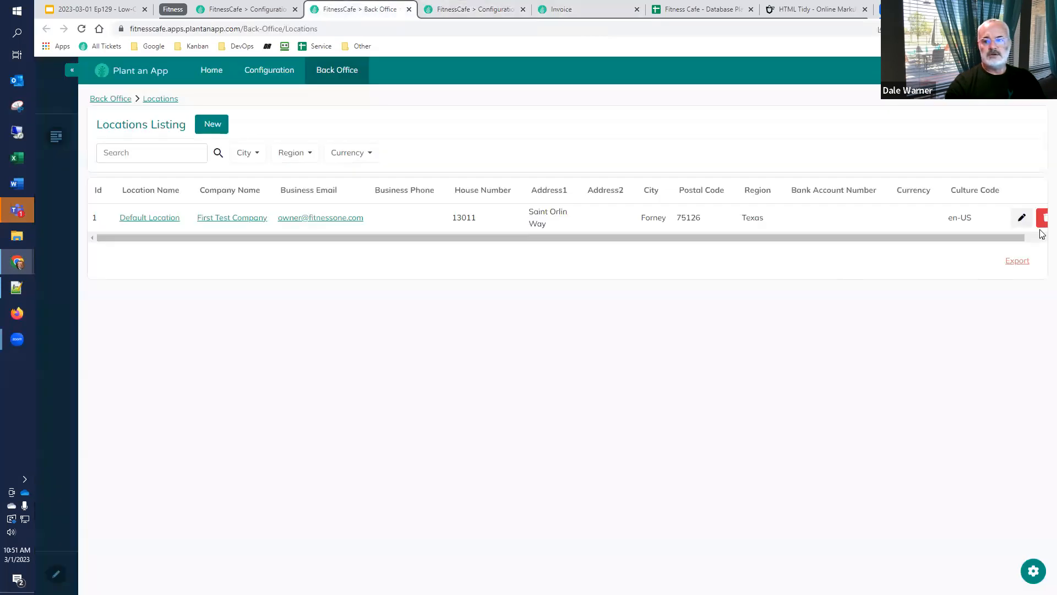
{"action": "left_click", "coordinate": [1022, 217]}
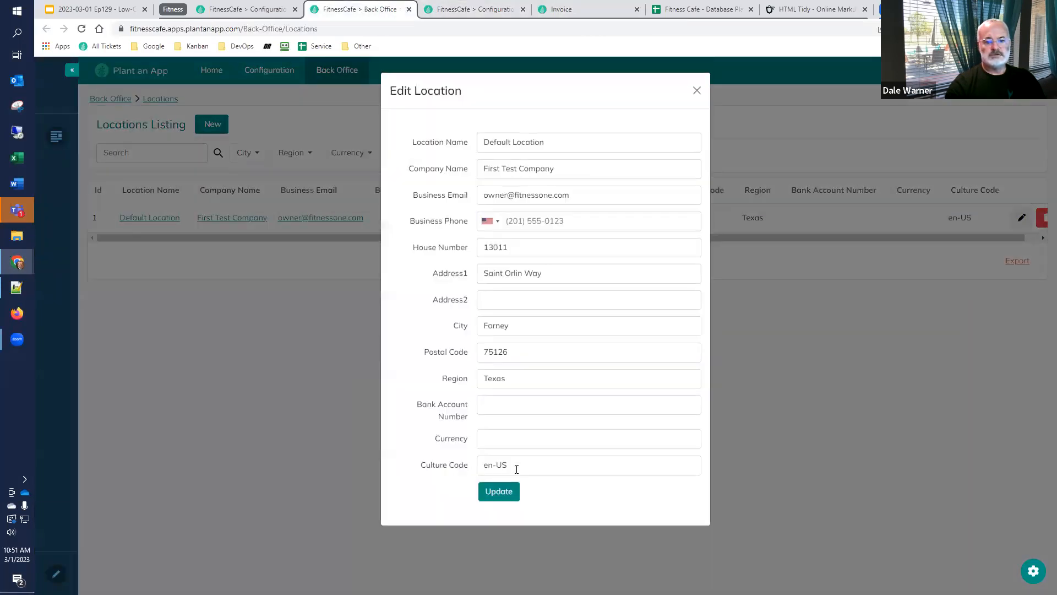
{"action": "triple_click", "coordinate": [516, 469]}
{"action": "type", "text": "d"}
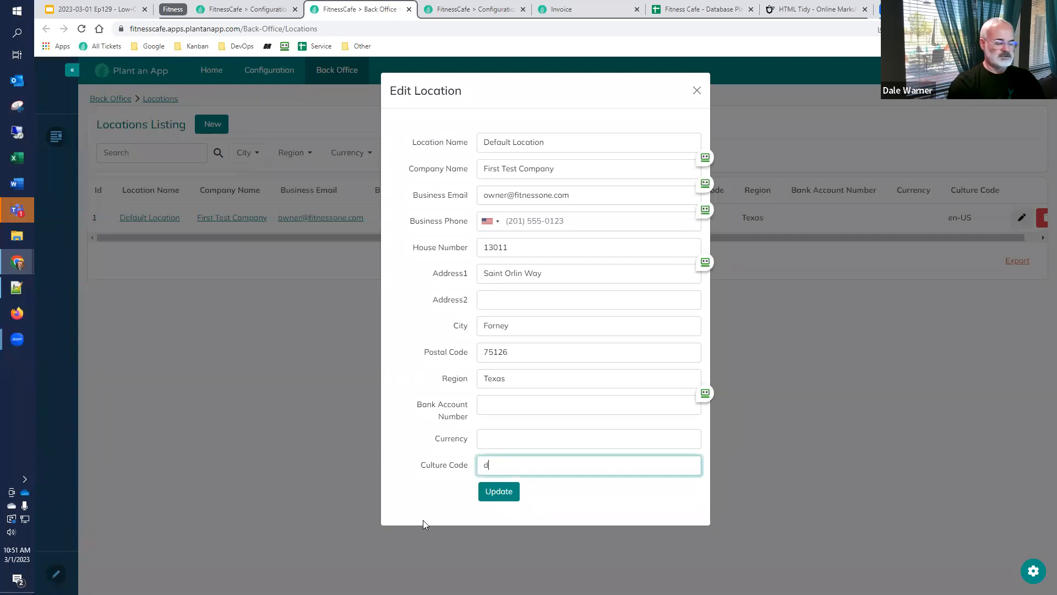
{"action": "type", "text": "e-DE"}
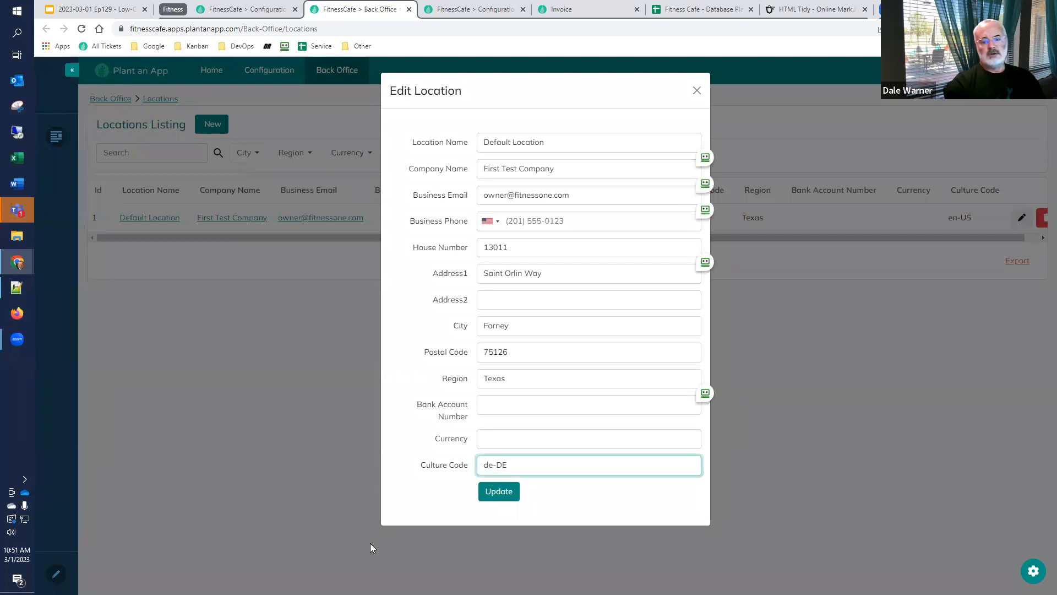
{"action": "left_click", "coordinate": [504, 492]}
Rerun the Generate Invoice PDF test for invoice record 2 and load the newly generated PDF in the Invoice tab
{"action": "left_click", "coordinate": [464, 12]}
{"action": "left_click", "coordinate": [523, 322]}
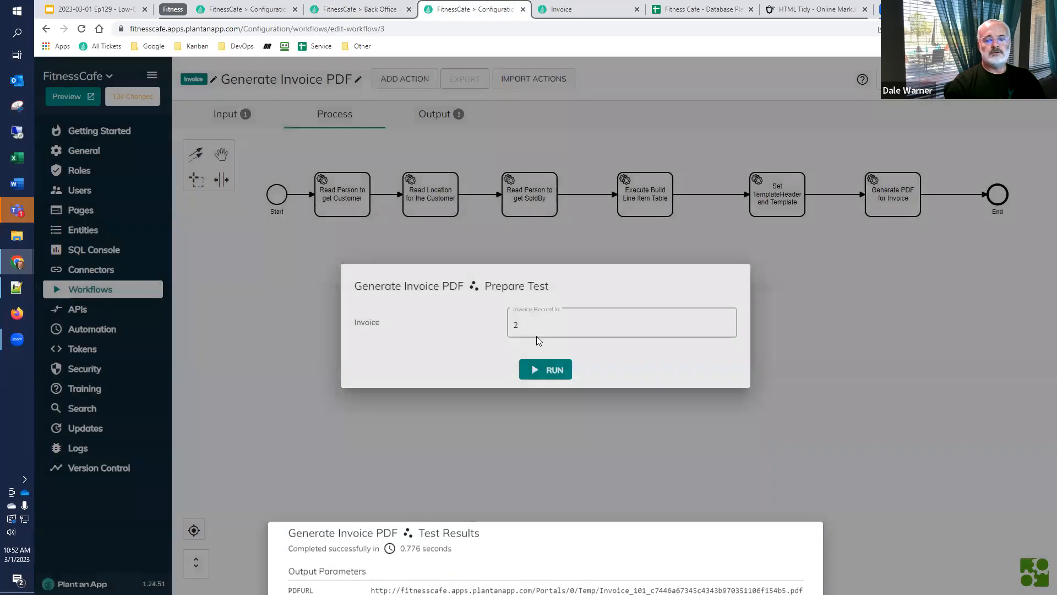
{"action": "left_click", "coordinate": [542, 367]}
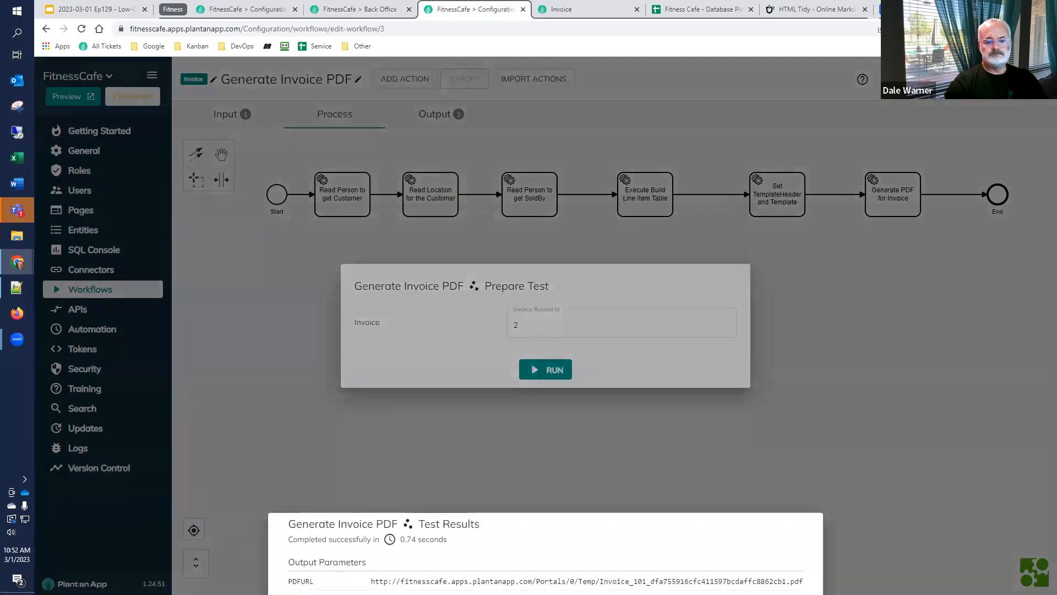
{"action": "left_click_drag", "start_coordinate": [370, 581], "coordinate": [803, 581]}
{"action": "key", "text": "ctrl+c"}
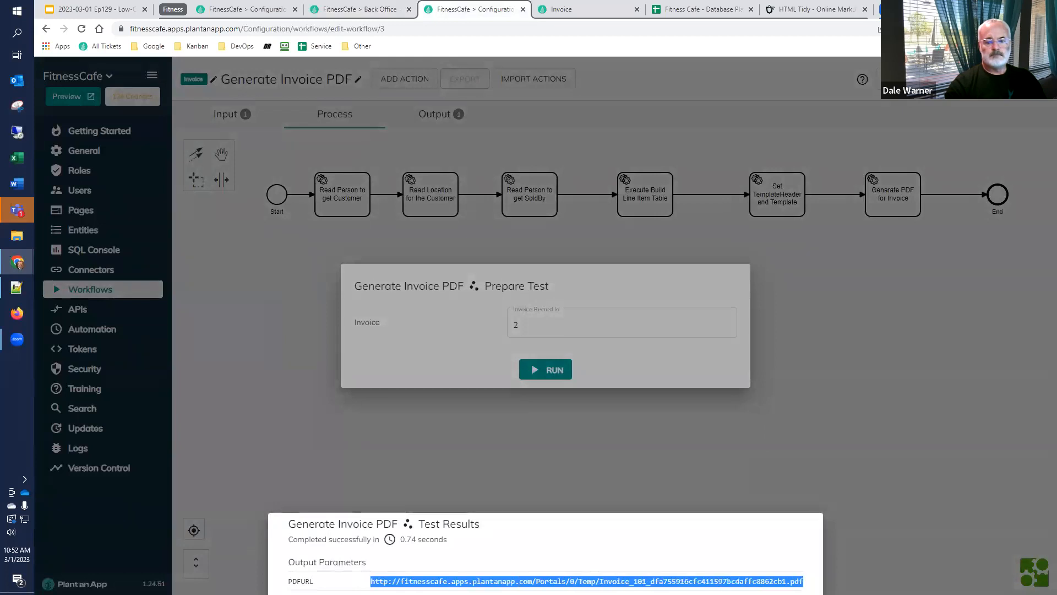
{"action": "key", "text": "ctrl+Tab"}
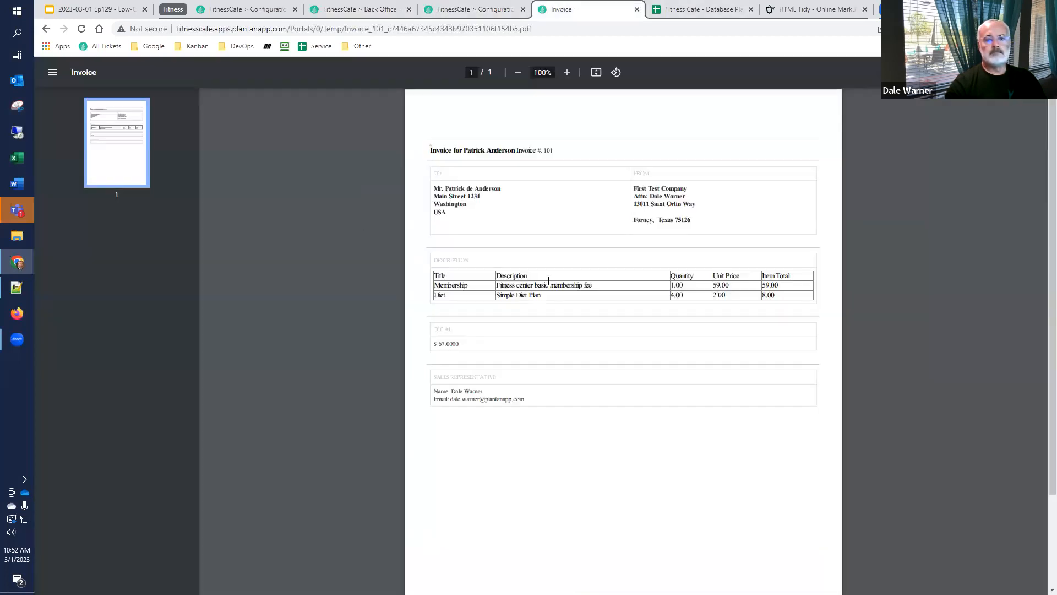
{"action": "left_click", "coordinate": [559, 30]}
{"action": "key", "text": "ctrl+v"}
{"action": "key", "text": "Return"}
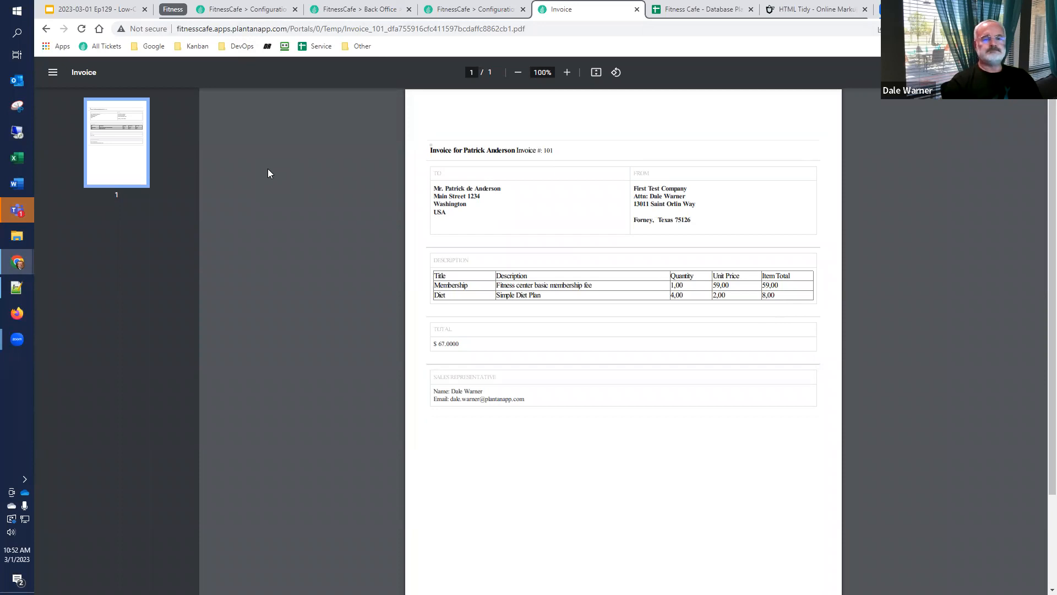
Review the goals slide in Google Slides, the entity list and the Database Planning sheet, and return to the deck's first The Subscription Entity slide
{"action": "left_click", "coordinate": [112, 10]}
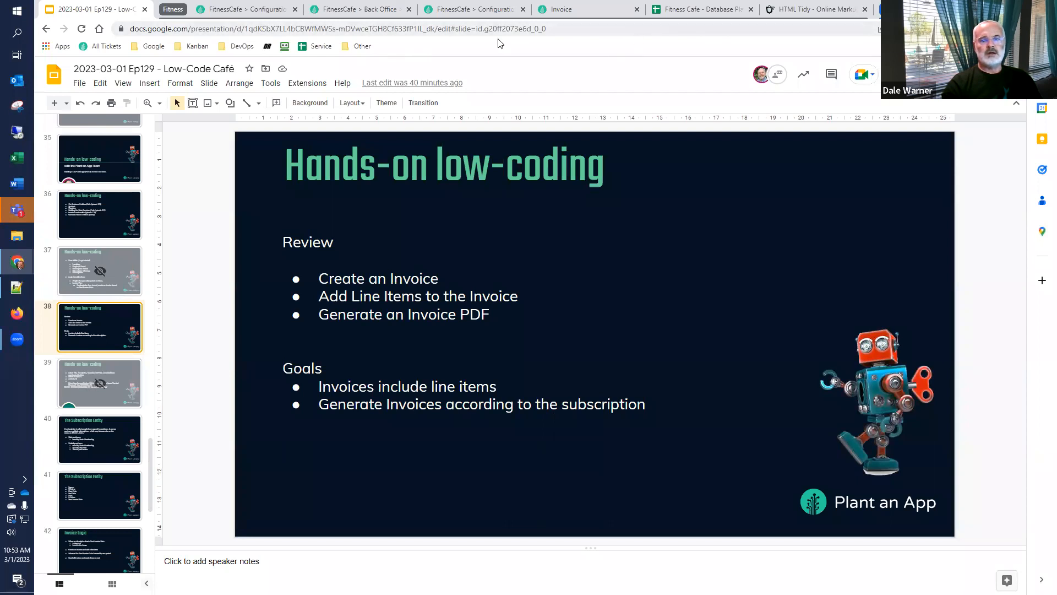
{"action": "left_click", "coordinate": [231, 9]}
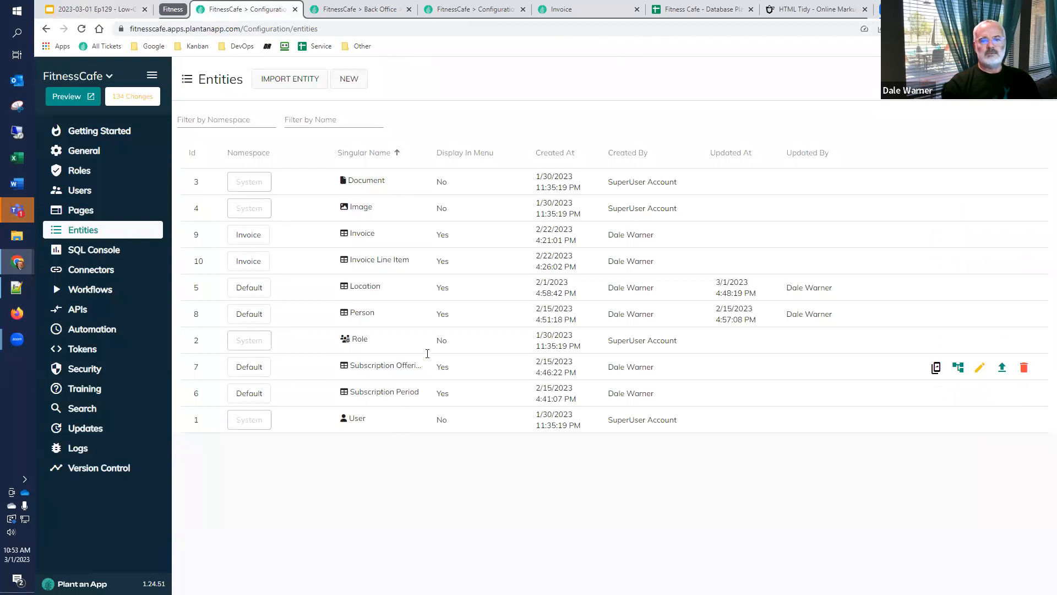
{"action": "left_click", "coordinate": [701, 9]}
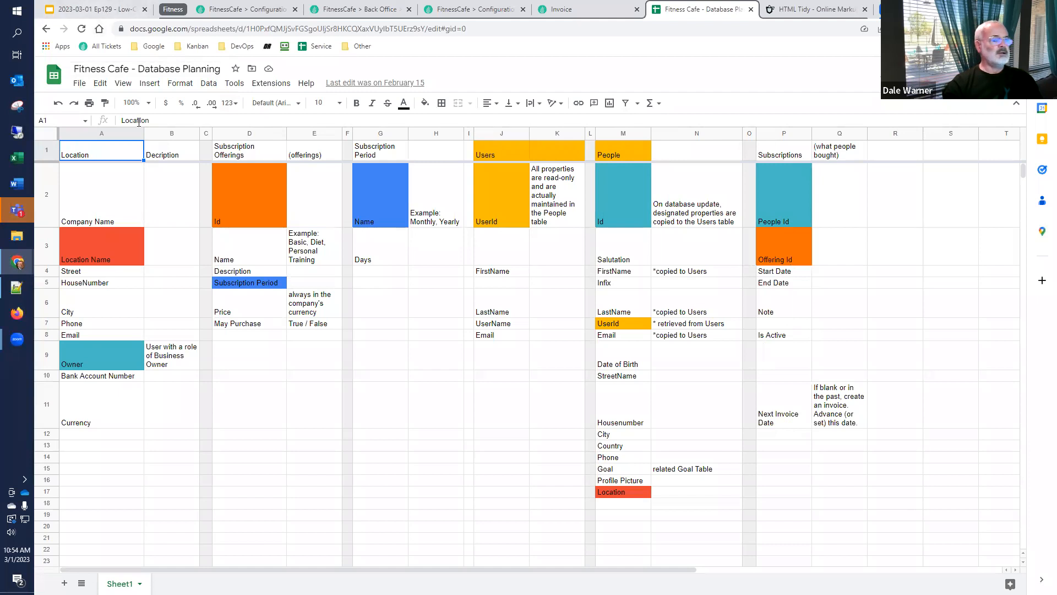
{"action": "left_click", "coordinate": [99, 9]}
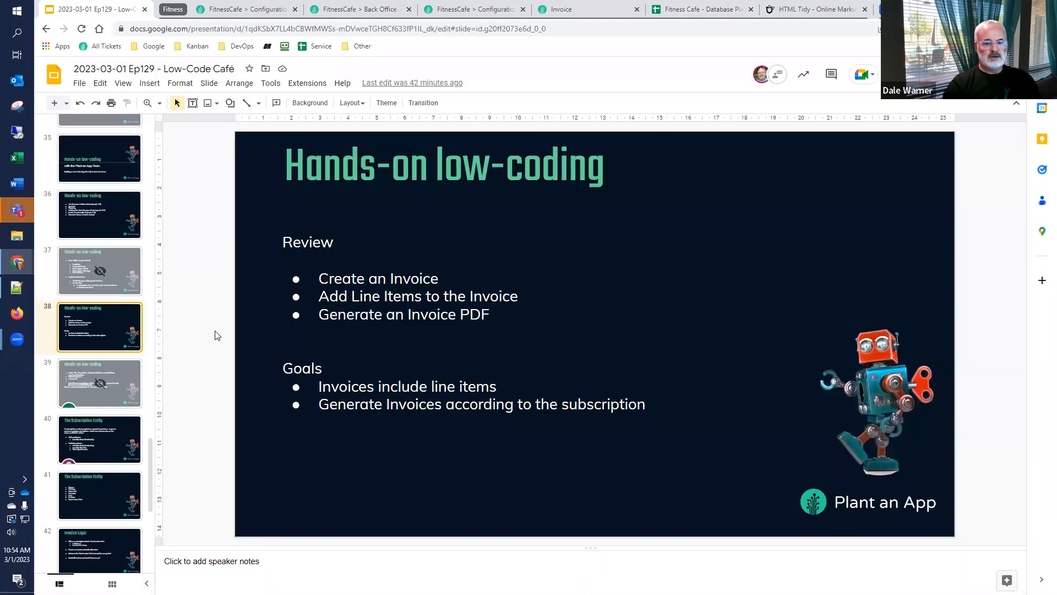
{"action": "left_click", "coordinate": [52, 451]}
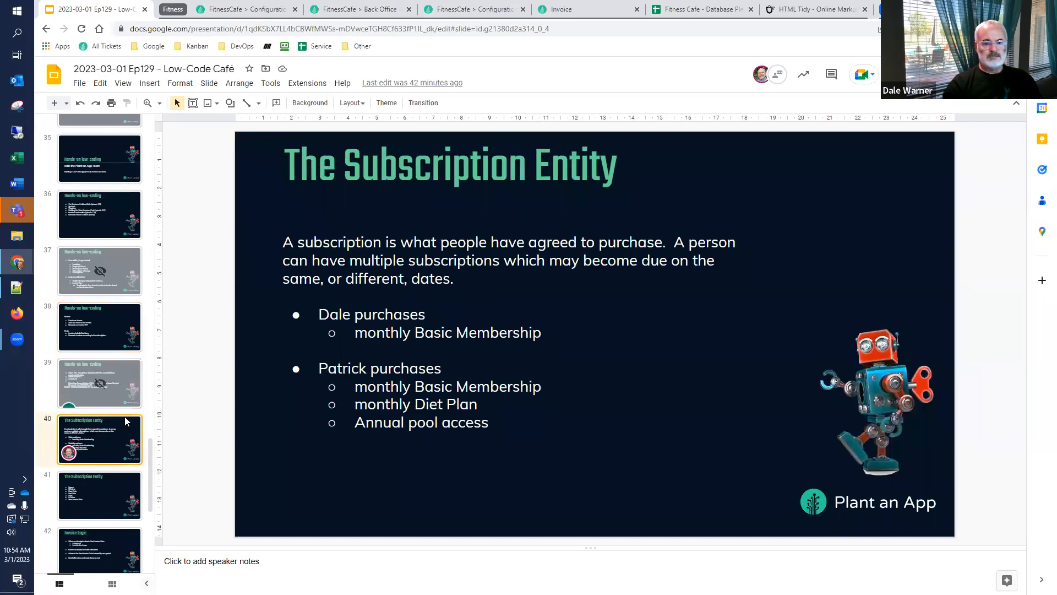
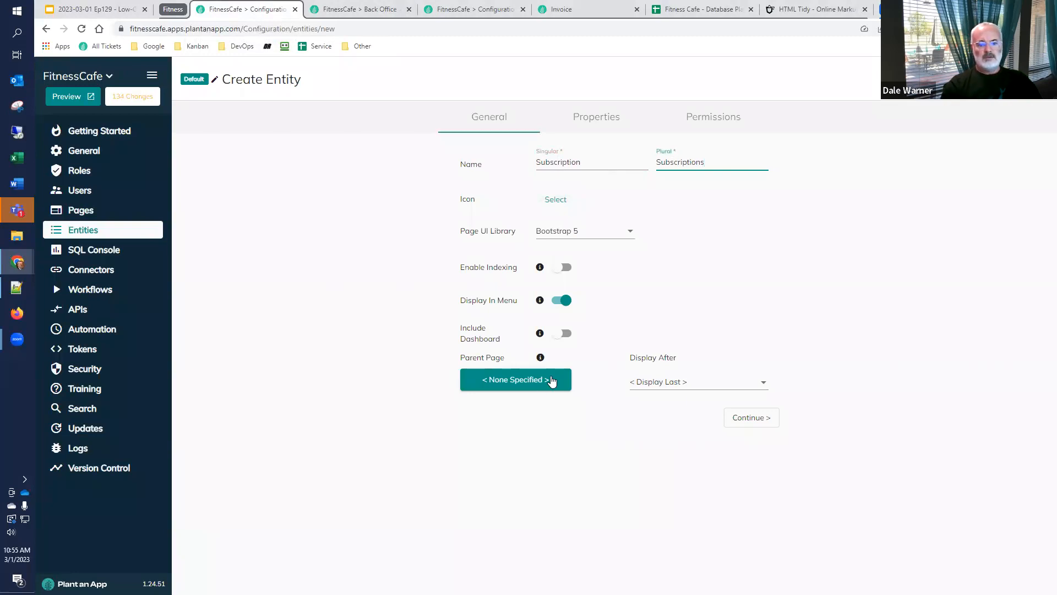
Set the new Subscription entity's parent page to Back Office Maintenance and proceed to its properties
{"action": "left_click", "coordinate": [552, 380]}
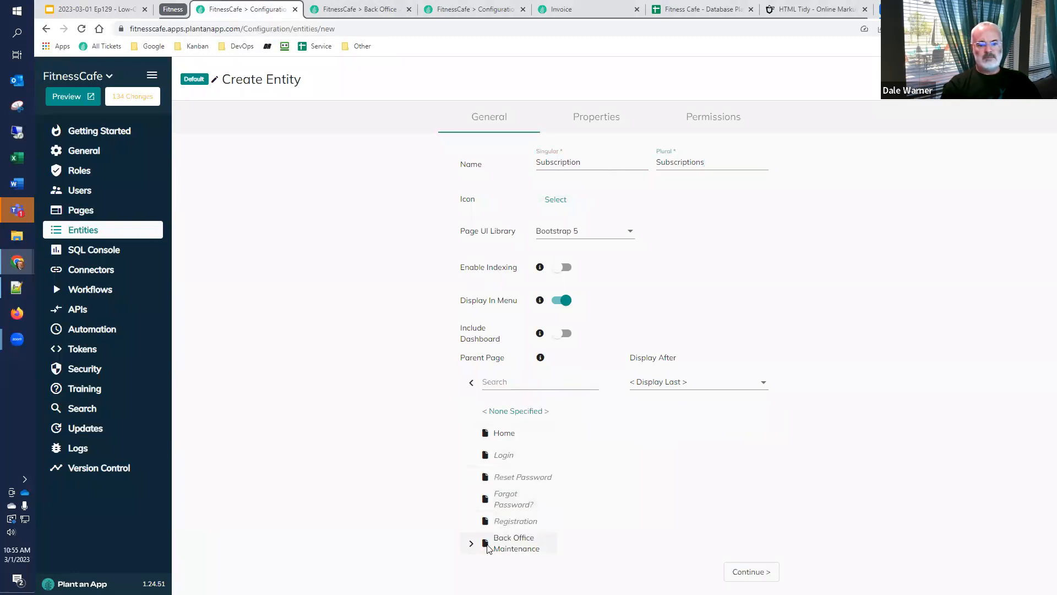
{"action": "left_click", "coordinate": [516, 544]}
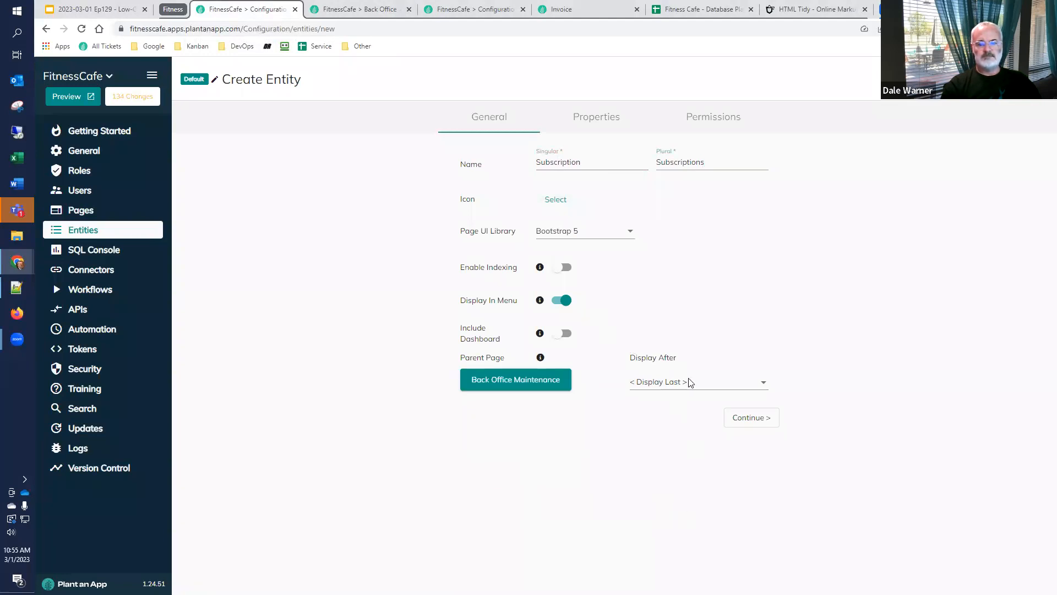
{"action": "left_click", "coordinate": [761, 421]}
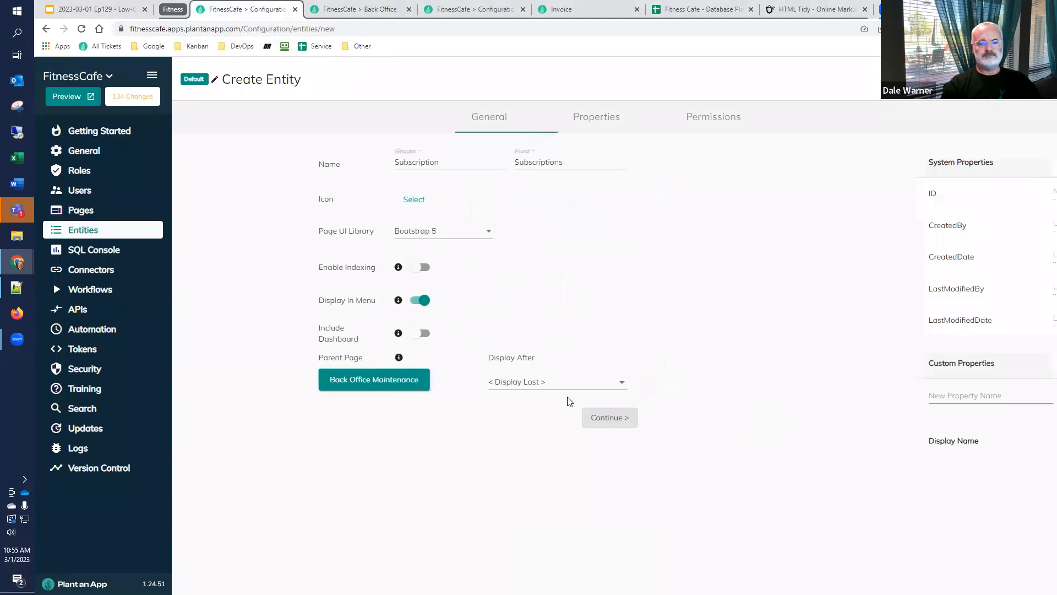
Add a custom property named Person to the Subscription entity, using the Person entity as its type
{"action": "left_click", "coordinate": [242, 412]}
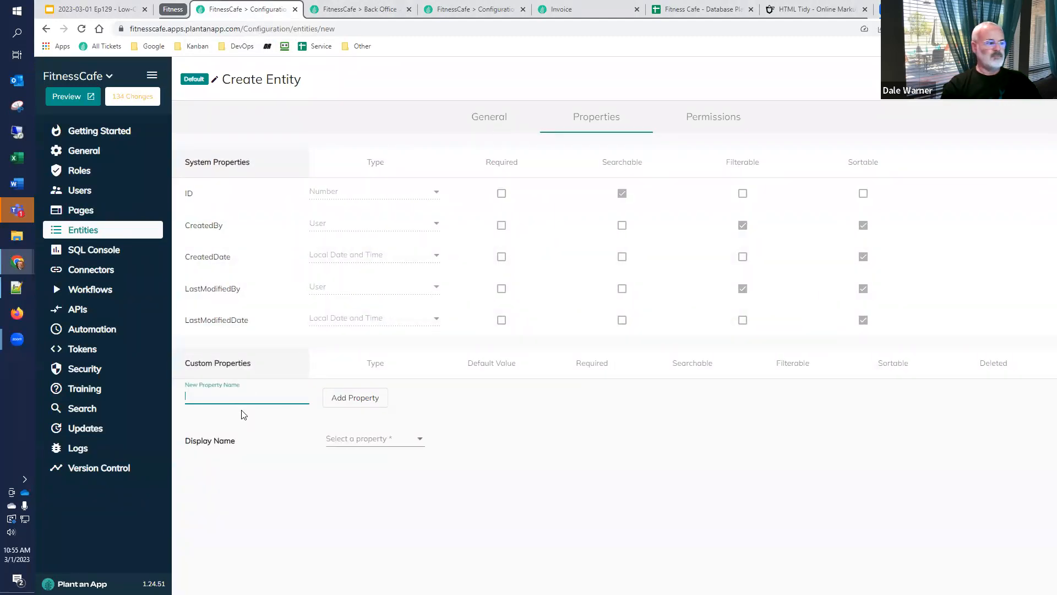
{"action": "type", "text": "Person"}
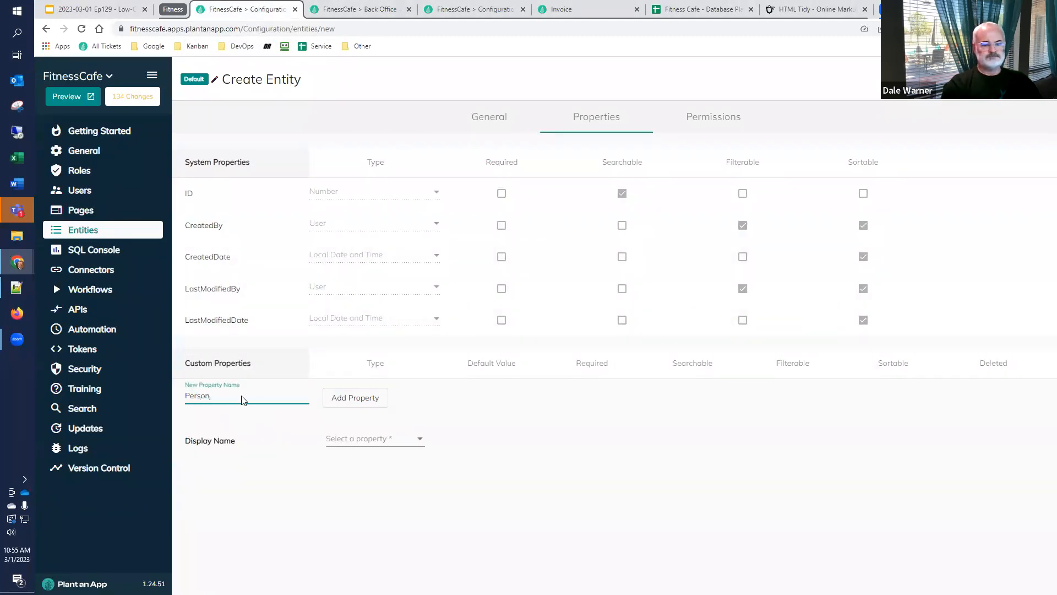
{"action": "left_click", "coordinate": [354, 399]}
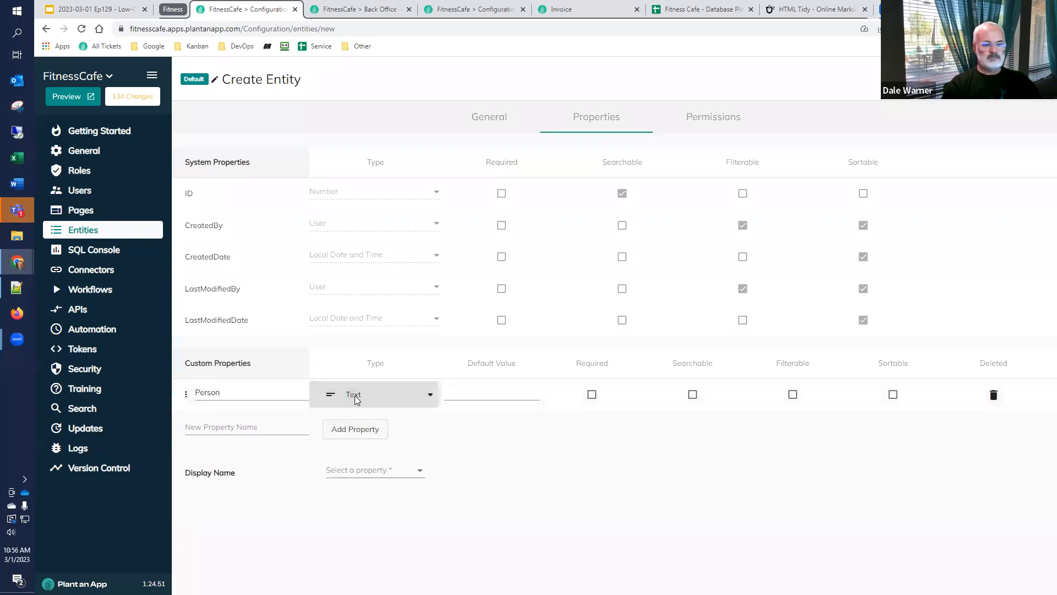
{"action": "left_click", "coordinate": [354, 395]}
{"action": "scroll", "coordinate": [435, 434], "scroll_direction": "down", "scroll_amount": 1}
{"action": "left_click", "coordinate": [432, 461]}
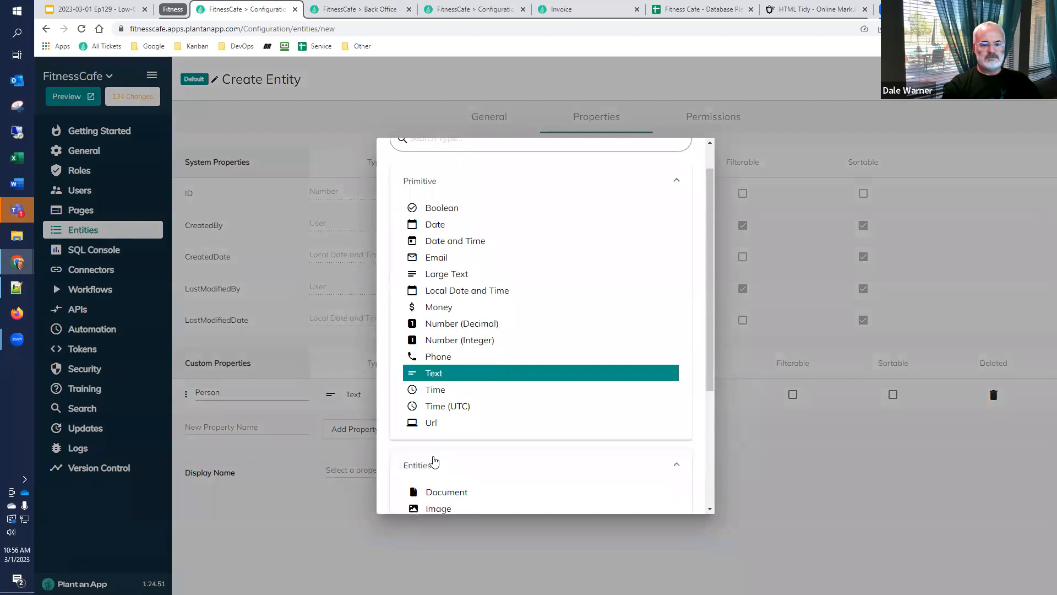
{"action": "scroll", "coordinate": [435, 441], "scroll_direction": "down", "scroll_amount": 3}
{"action": "left_click", "coordinate": [450, 410]}
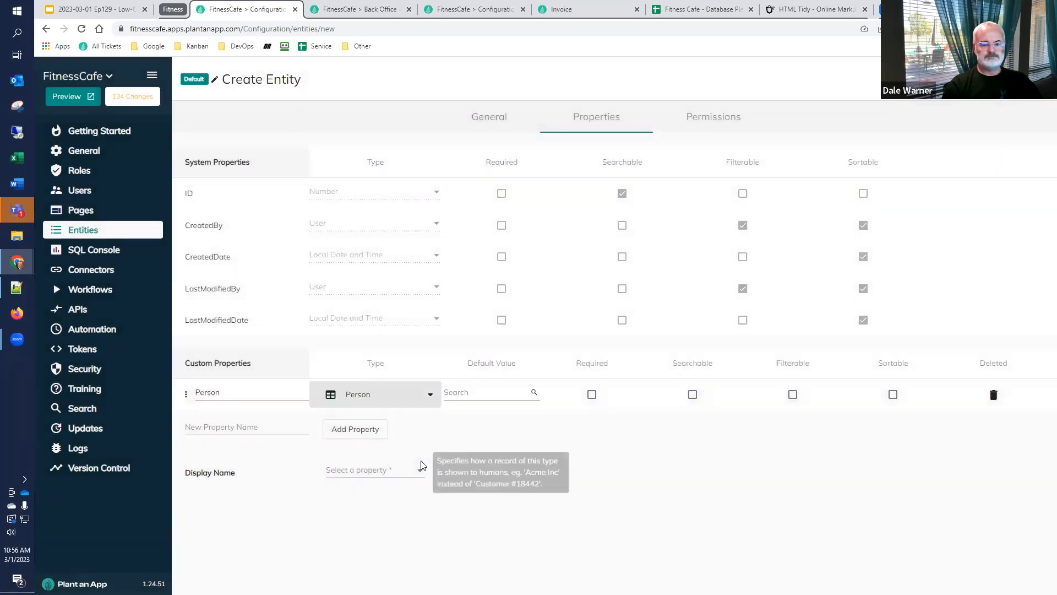
Add a custom property named Offering with the Subscription Offering entity as its type
{"action": "left_click", "coordinate": [264, 429]}
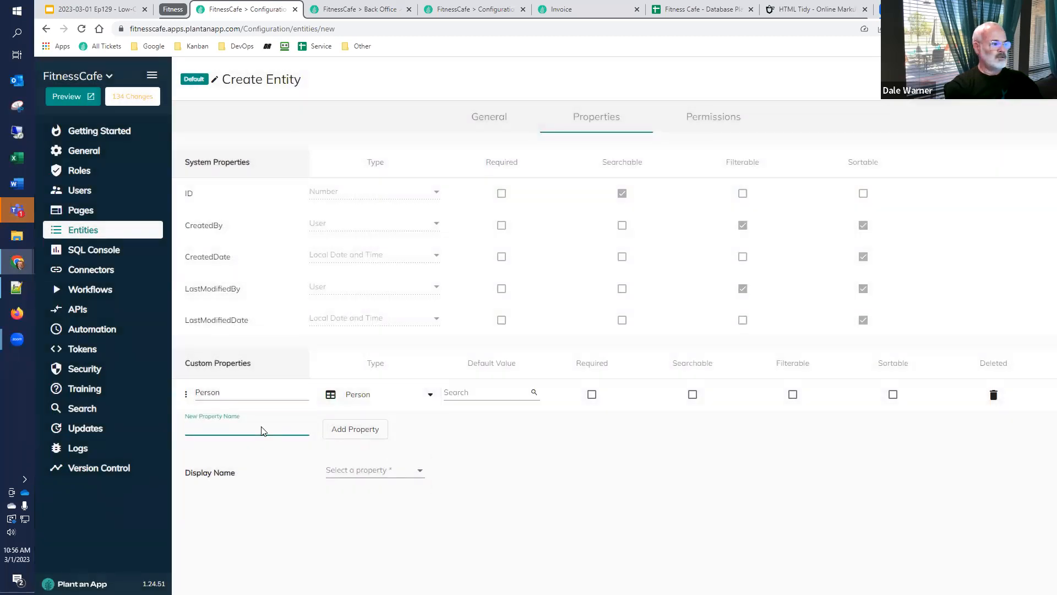
{"action": "type", "text": "Offering"}
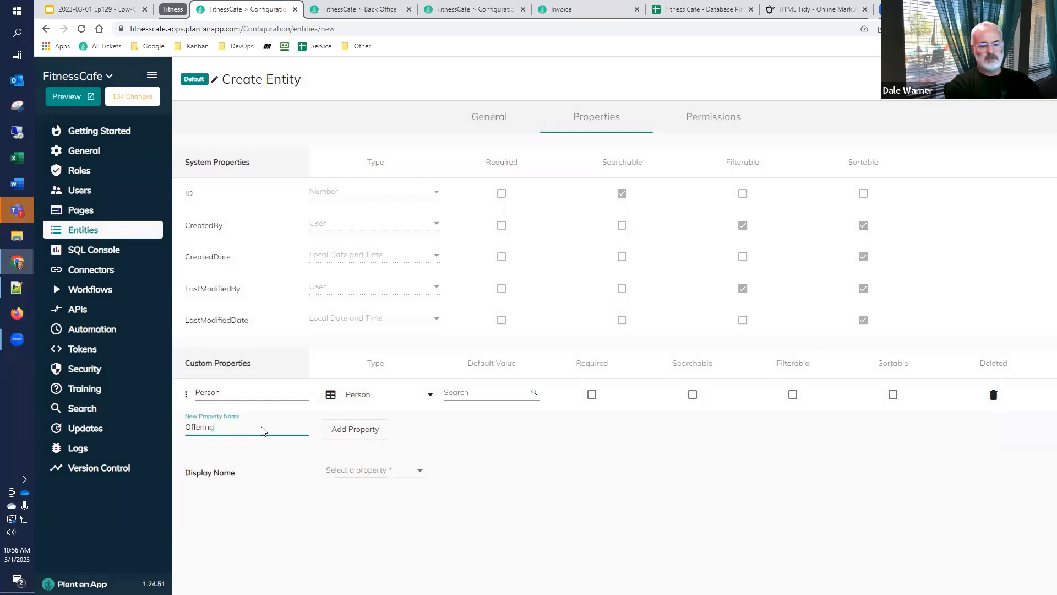
{"action": "left_click", "coordinate": [358, 432]}
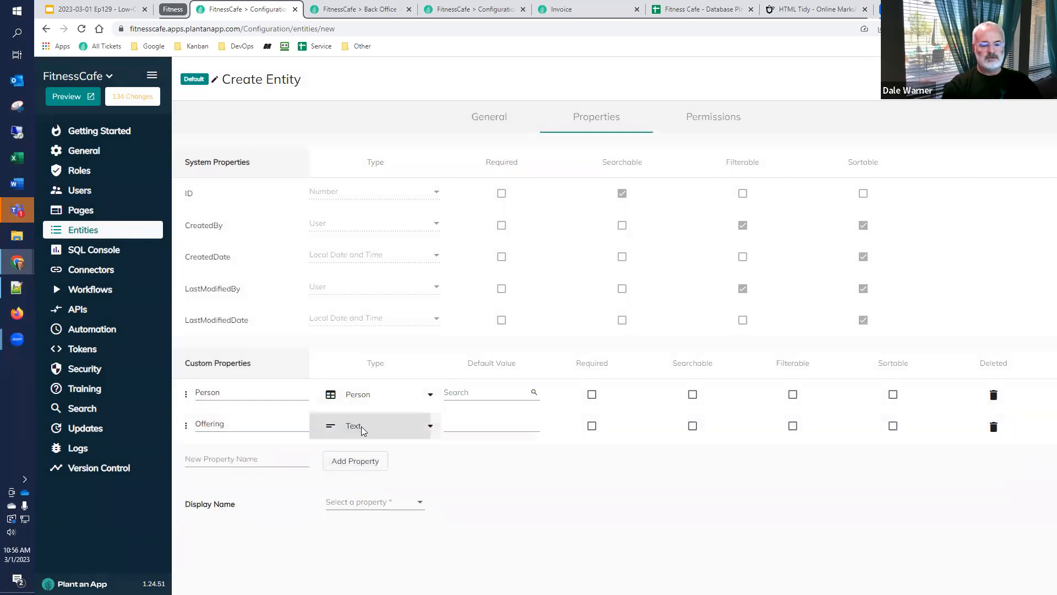
{"action": "left_click", "coordinate": [368, 432]}
{"action": "scroll", "coordinate": [418, 451], "scroll_direction": "down", "scroll_amount": 1}
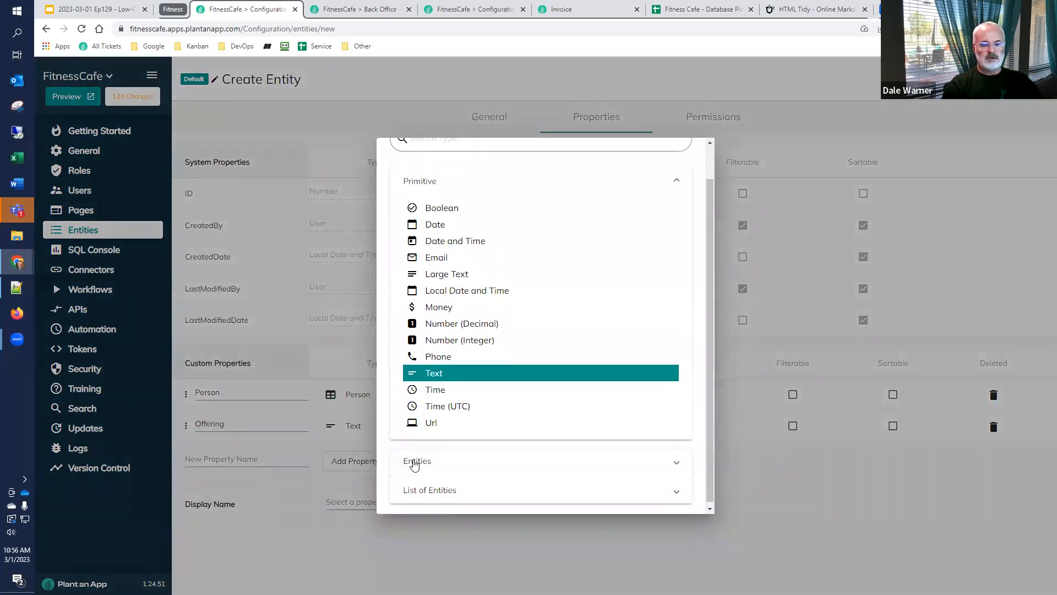
{"action": "left_click", "coordinate": [414, 462]}
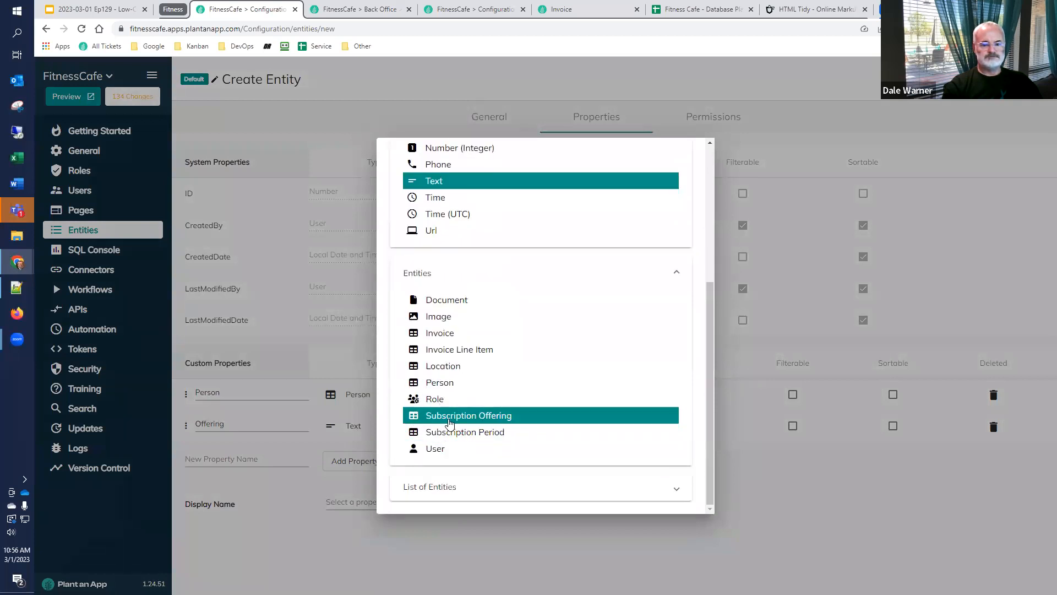
{"action": "left_click", "coordinate": [450, 418]}
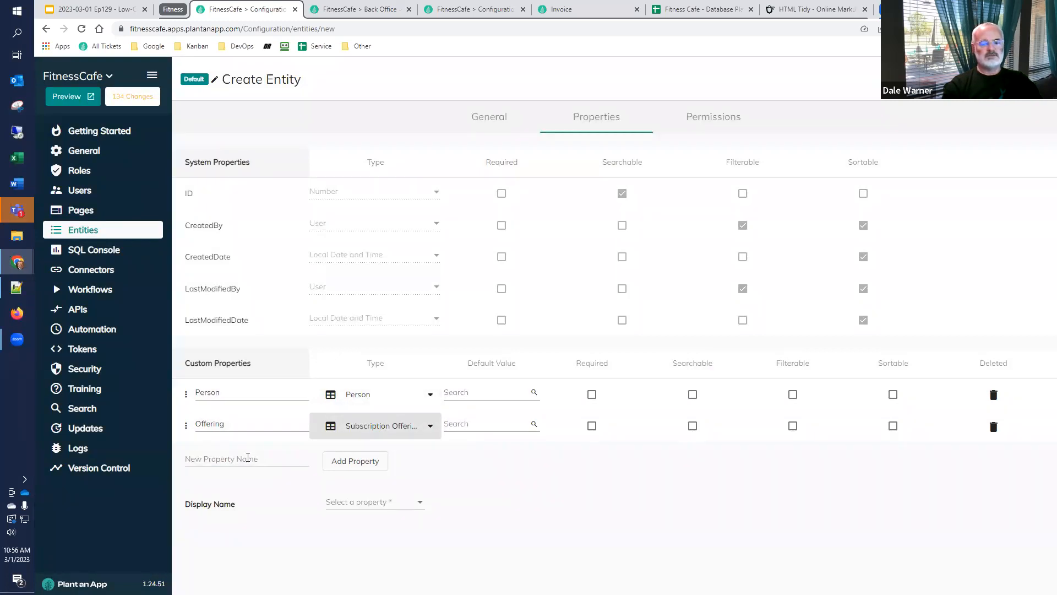
Add a custom property named Start Date with the type Date
{"action": "left_click", "coordinate": [248, 457]}
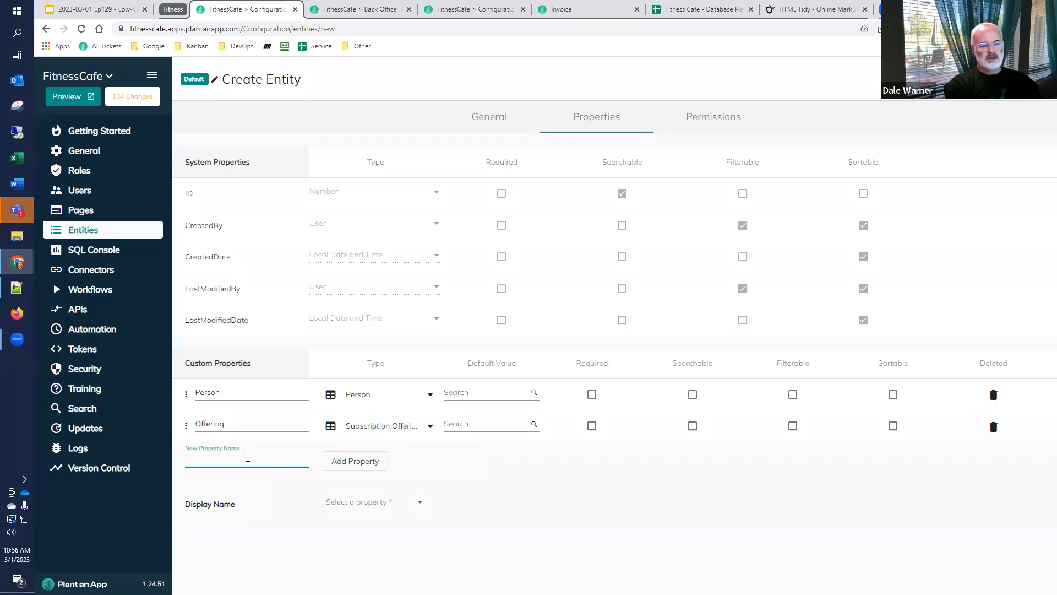
{"action": "type", "text": "Start Date"}
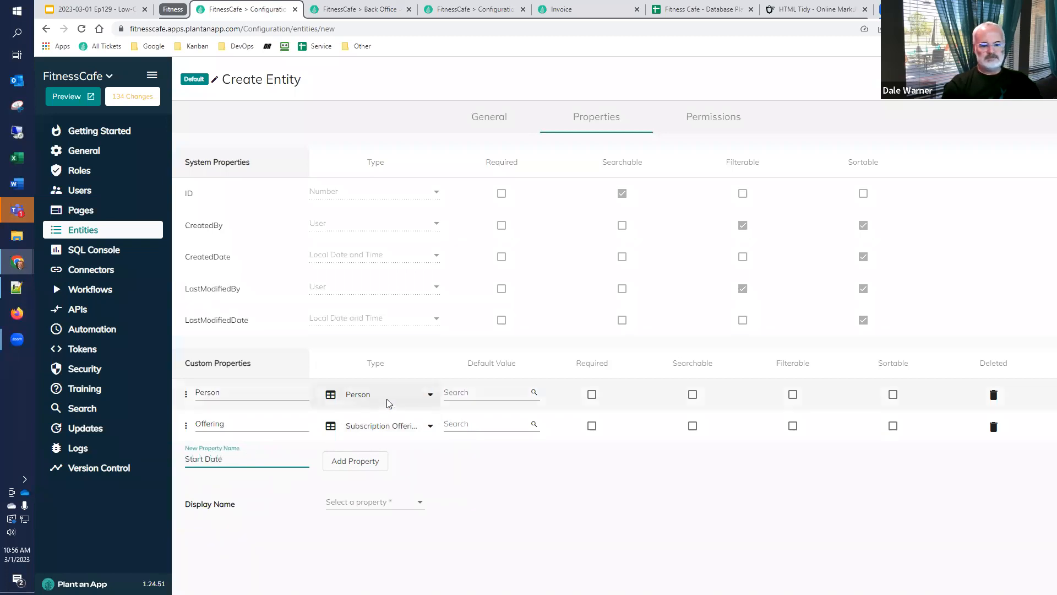
{"action": "left_click", "coordinate": [352, 468]}
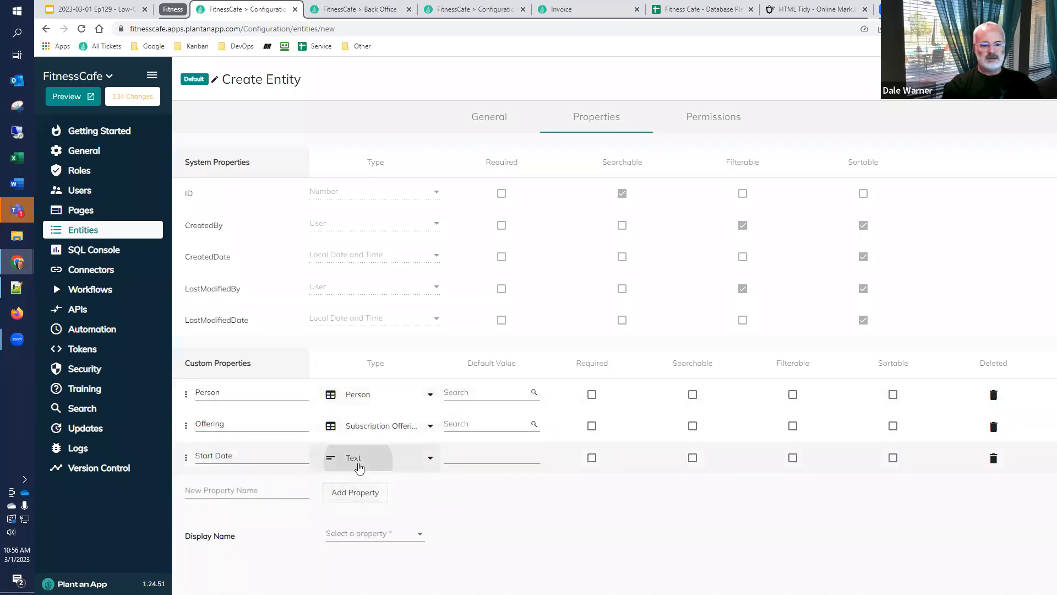
{"action": "left_click", "coordinate": [358, 465]}
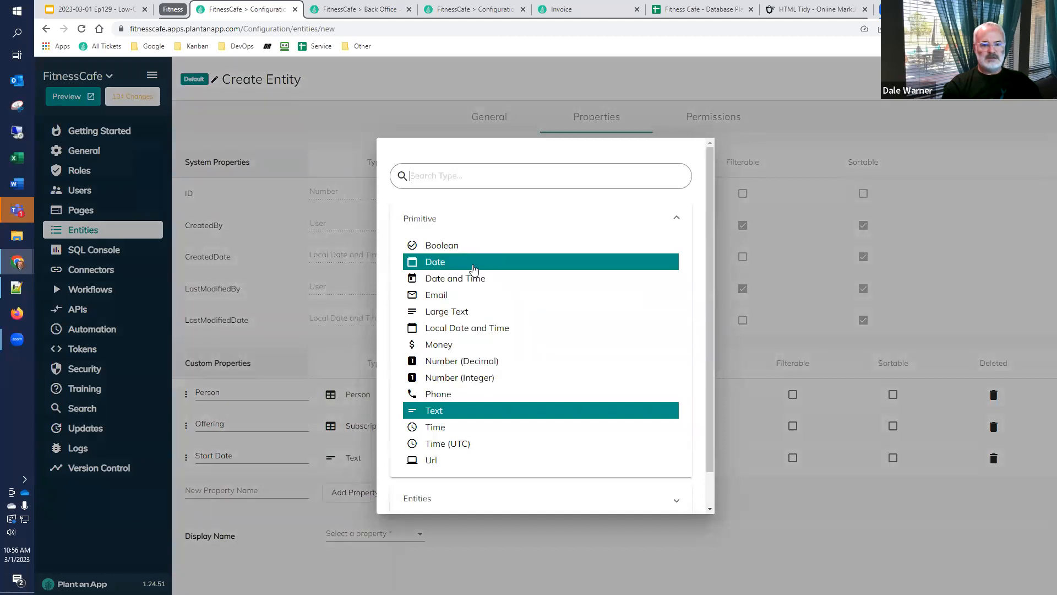
{"action": "left_click", "coordinate": [440, 263]}
Add a custom property named End Date with the type Date
{"action": "left_click", "coordinate": [252, 490]}
{"action": "type", "text": "Ebd"}
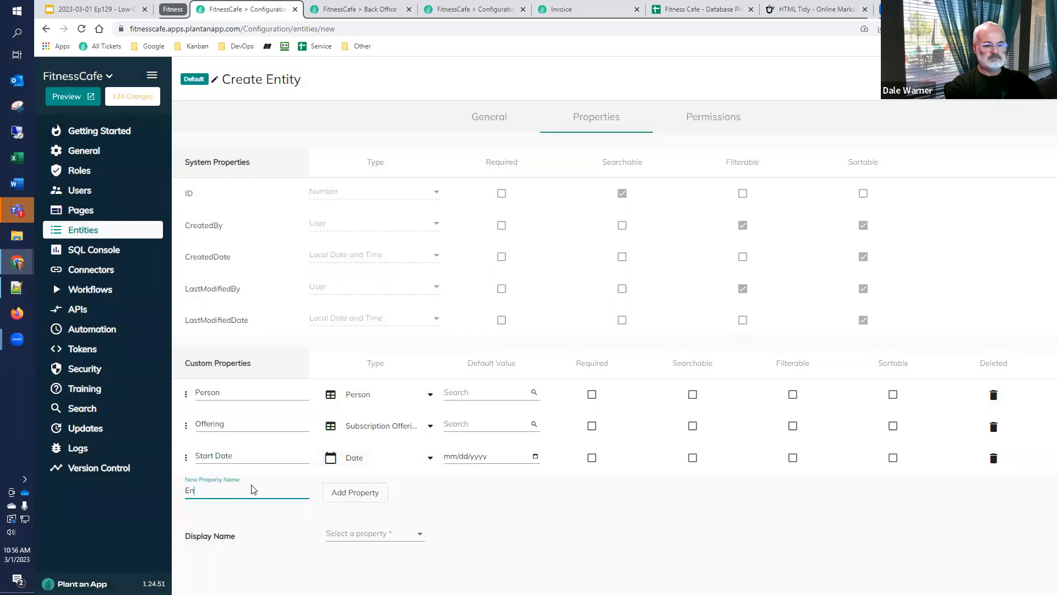
{"action": "left_click", "coordinate": [355, 494]}
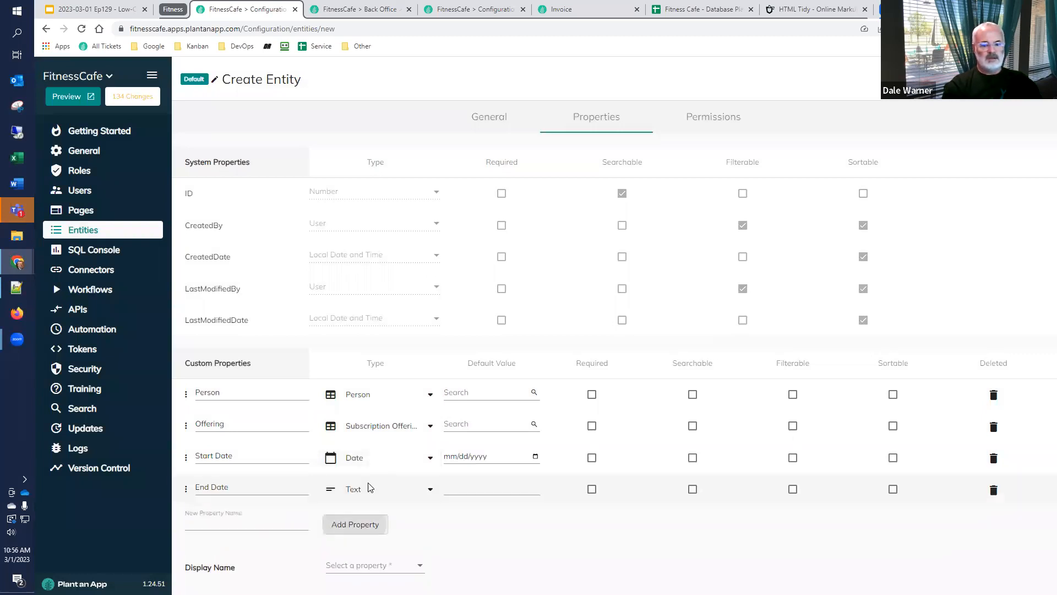
{"action": "left_click", "coordinate": [363, 488]}
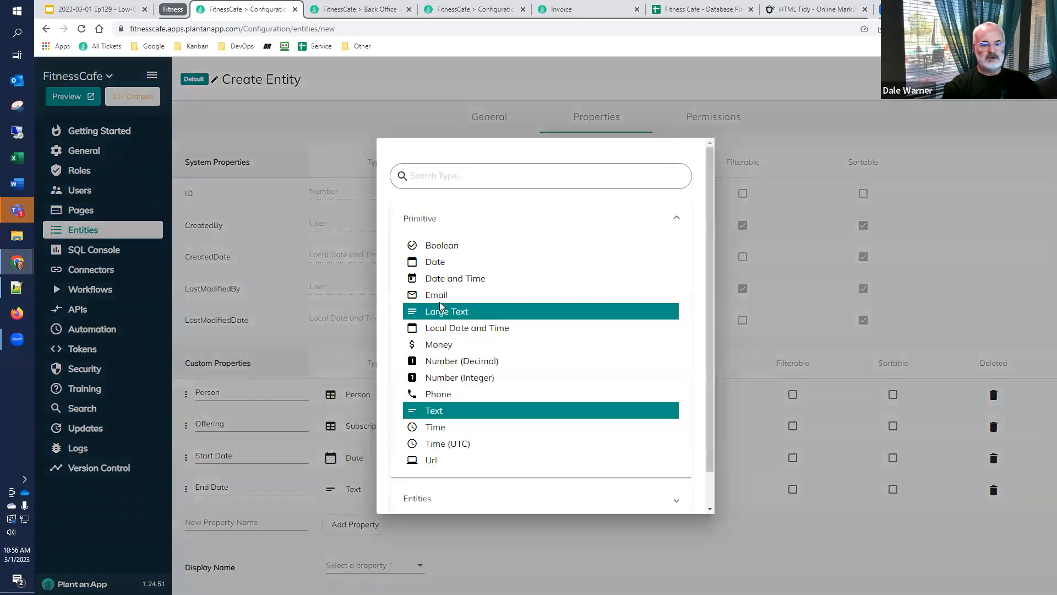
{"action": "left_click", "coordinate": [435, 262]}
Add a custom property named Note with the type Large Text
{"action": "left_click", "coordinate": [264, 524]}
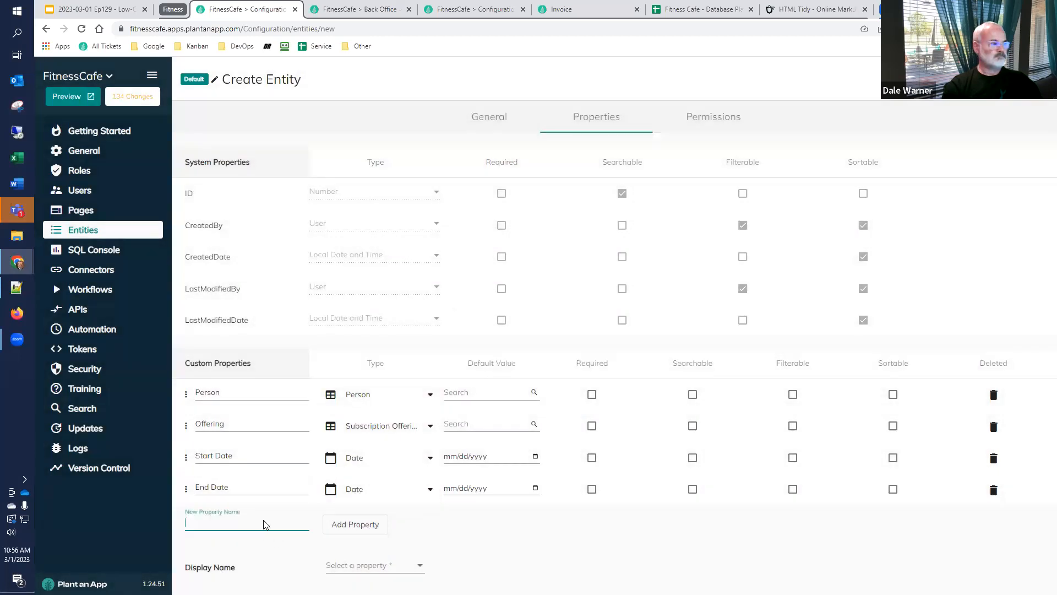
{"action": "type", "text": "Note"}
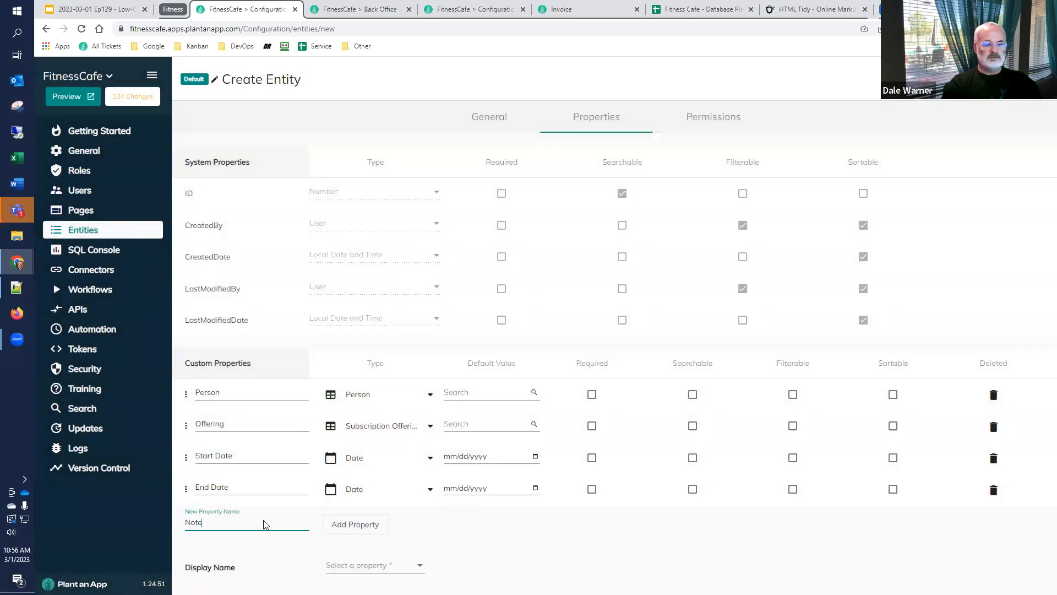
{"action": "left_click", "coordinate": [337, 525]}
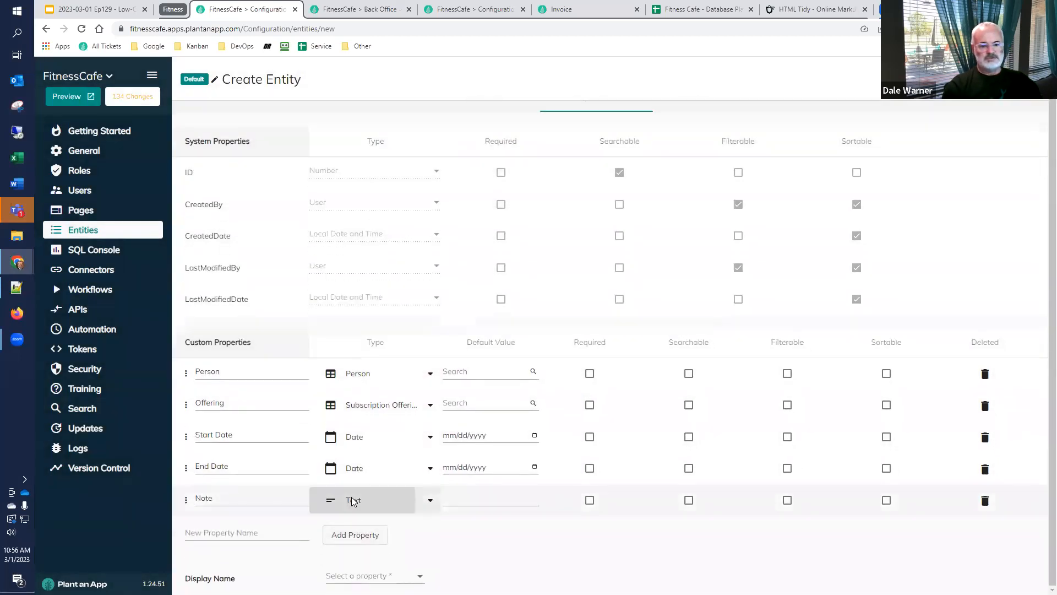
{"action": "left_click", "coordinate": [350, 501]}
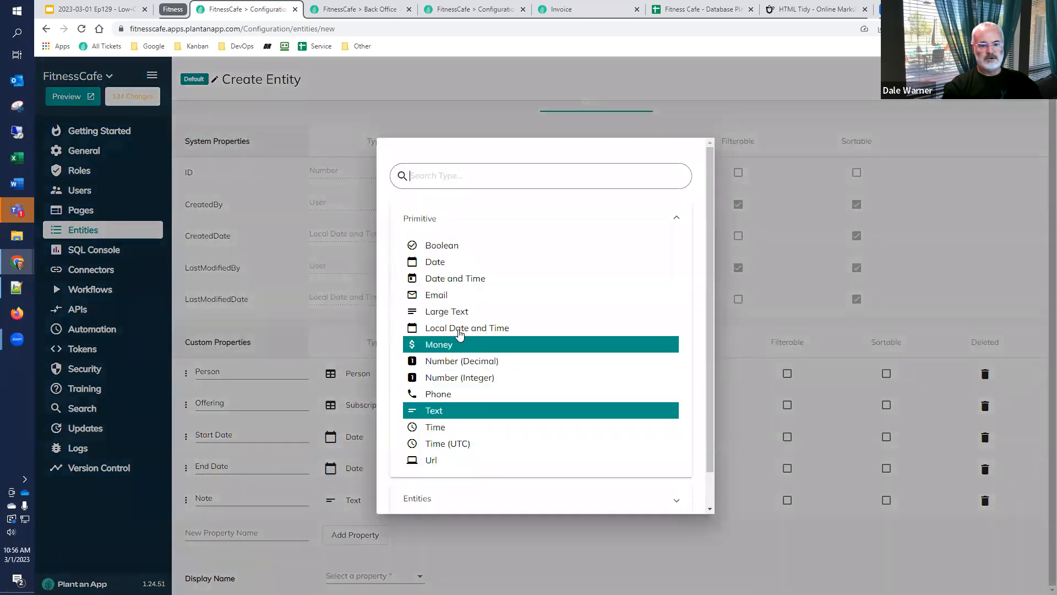
{"action": "left_click", "coordinate": [466, 312]}
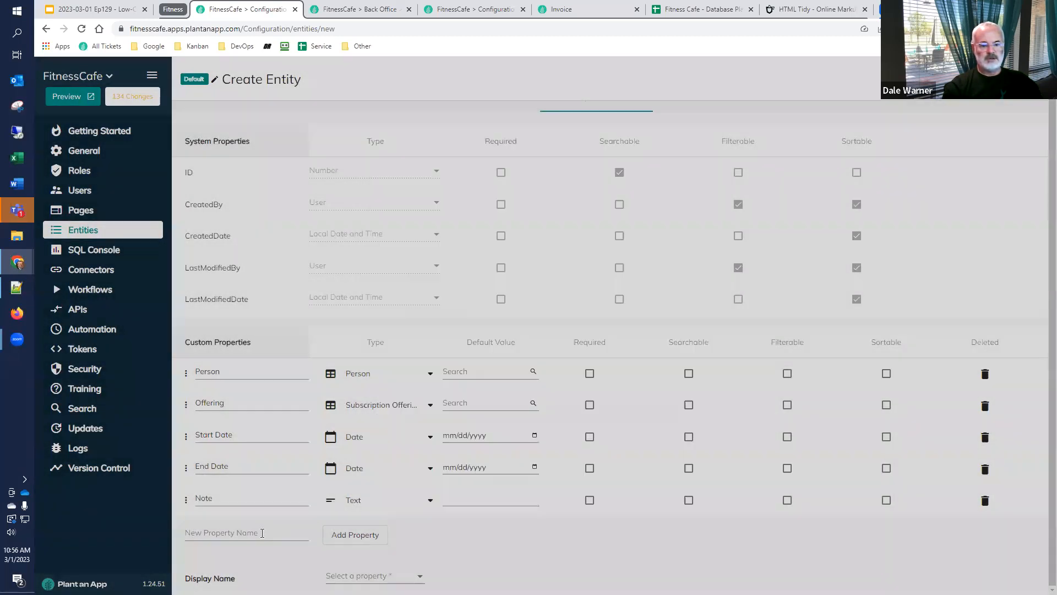
Add a custom property named Is Active with the type Boolean
{"action": "left_click", "coordinate": [239, 532]}
{"action": "type", "text": "Is A"}
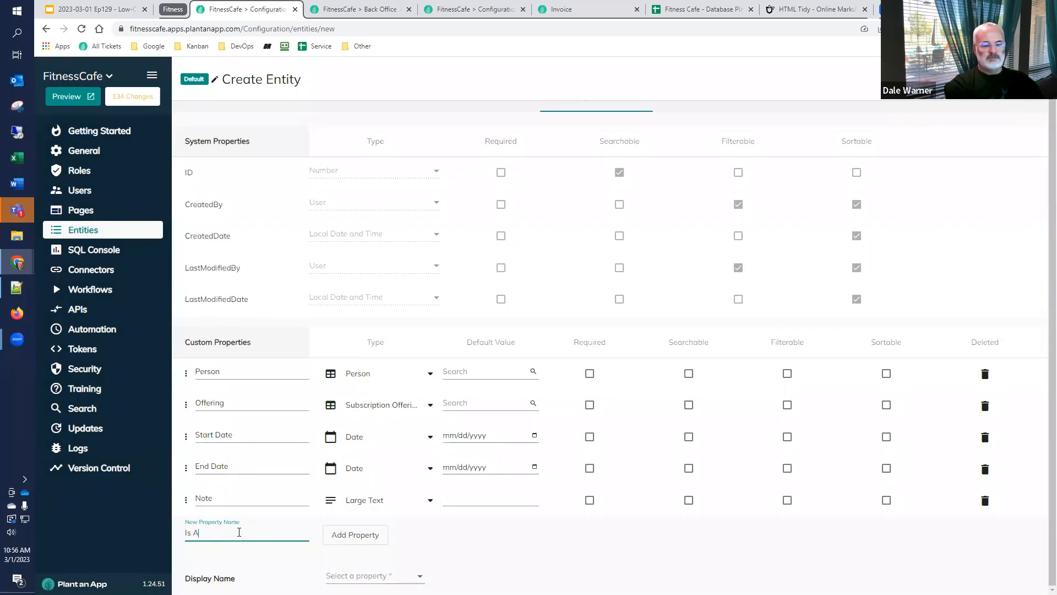
{"action": "type", "text": "ctive"}
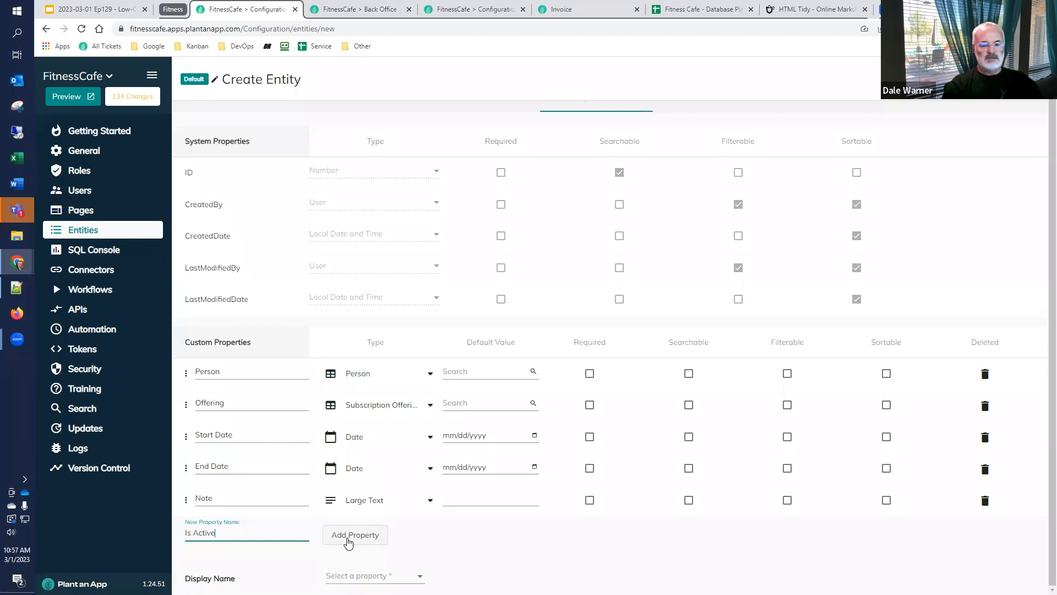
{"action": "left_click", "coordinate": [350, 535]}
{"action": "left_click", "coordinate": [358, 535]}
{"action": "left_click", "coordinate": [467, 245]}
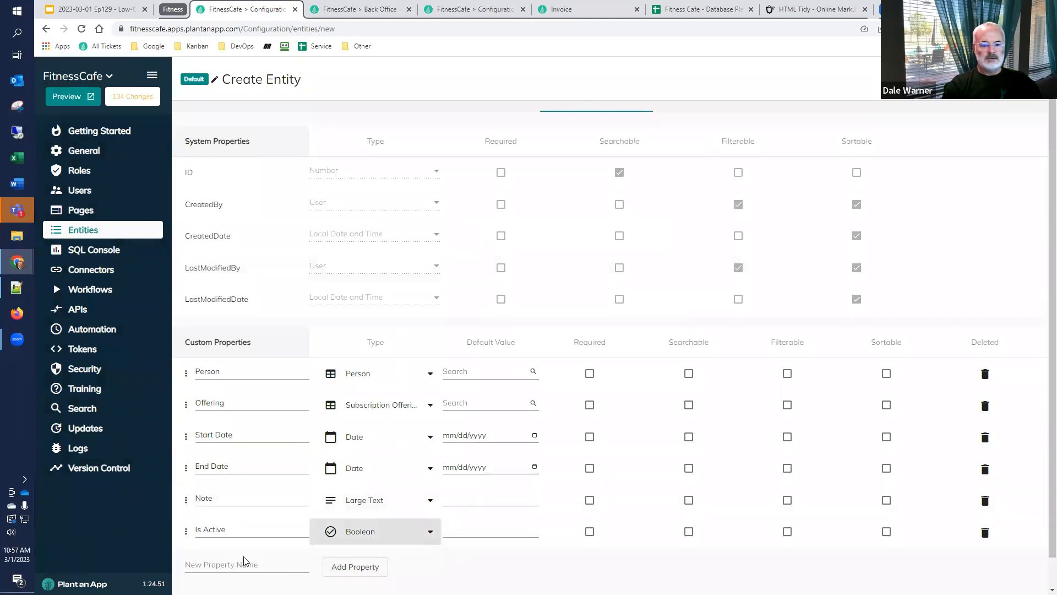
Add a custom property named Next Invoice Date with the type Date
{"action": "left_click", "coordinate": [270, 576]}
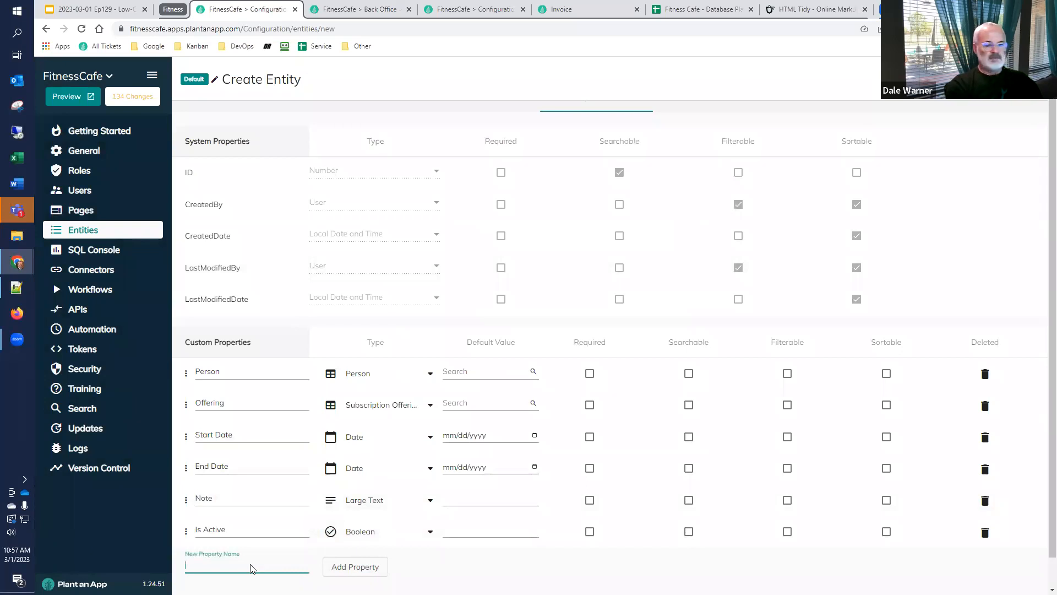
{"action": "type", "text": "Next Invoice Date"}
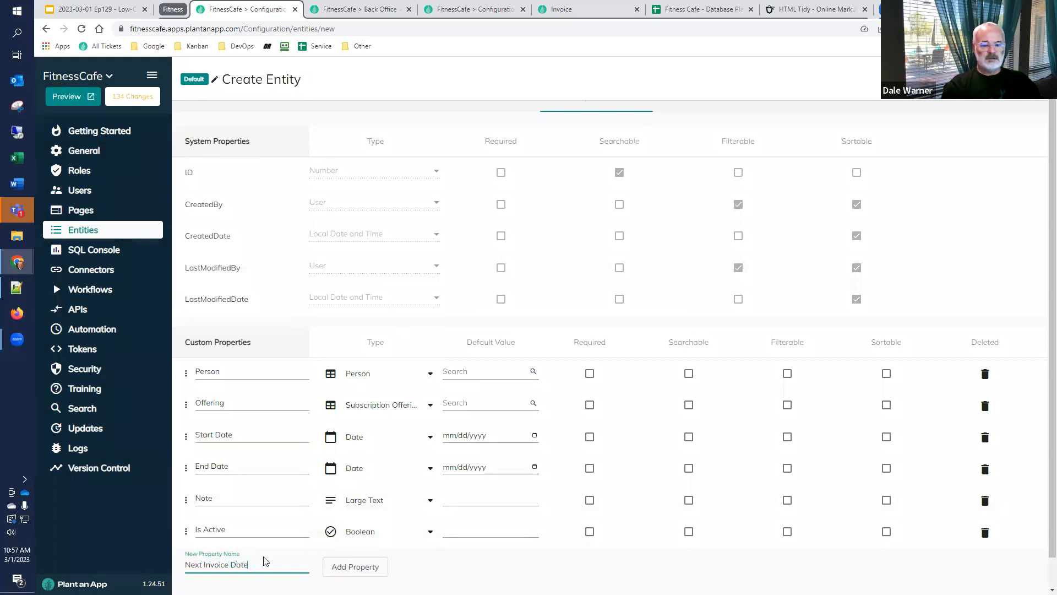
{"action": "left_click", "coordinate": [350, 567]}
{"action": "left_click", "coordinate": [351, 567]}
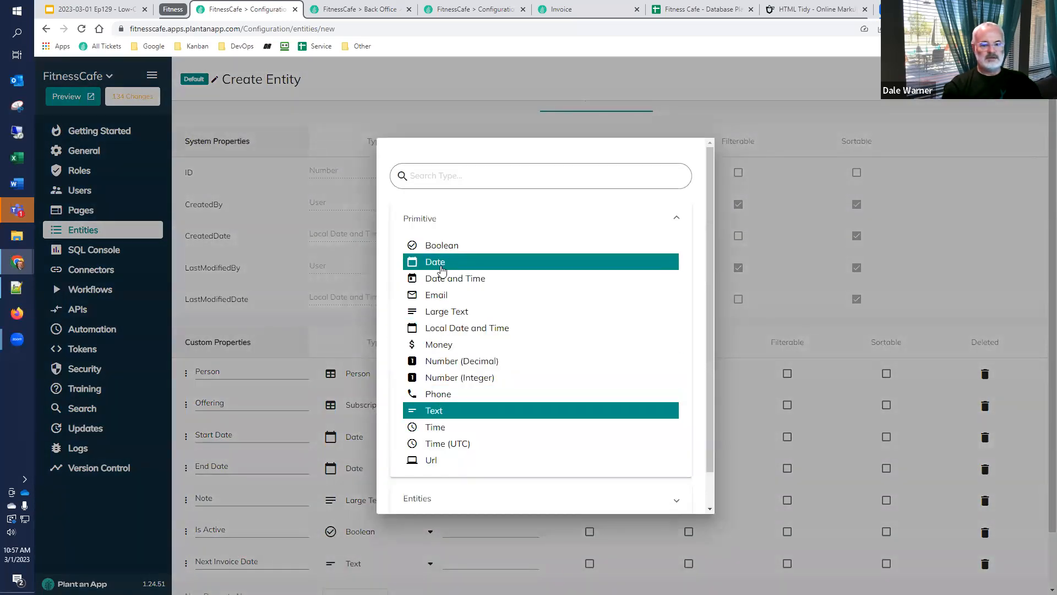
{"action": "scroll", "coordinate": [374, 426], "scroll_direction": "down", "scroll_amount": 2}
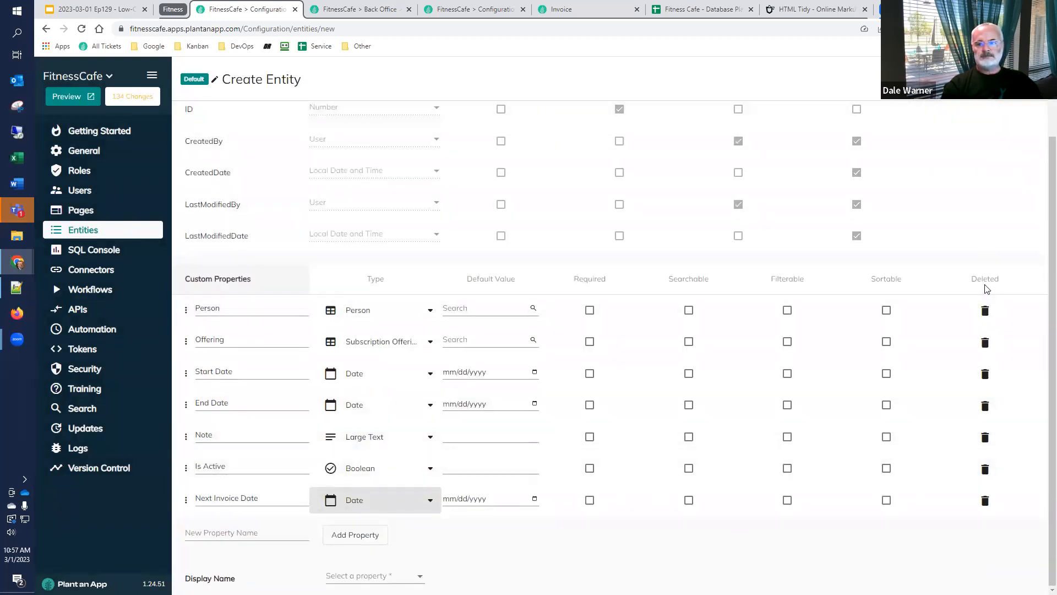
In the Subscription entity's permissions, let the Personal Trainer role view All Entries
{"action": "scroll", "coordinate": [826, 220], "scroll_direction": "up", "scroll_amount": 2}
{"action": "left_click", "coordinate": [713, 118]}
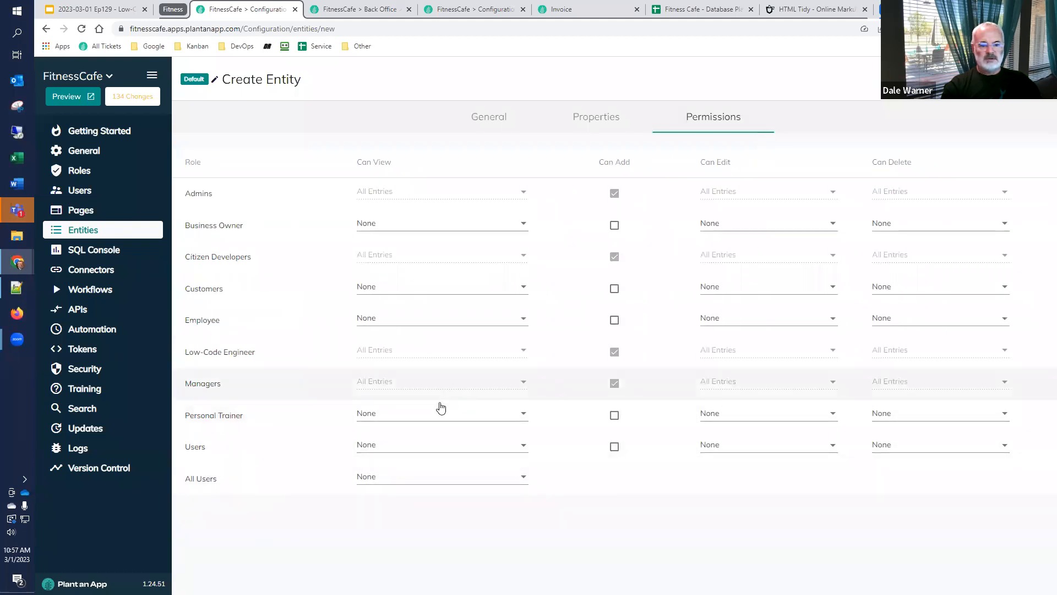
{"action": "left_click", "coordinate": [414, 416]}
{"action": "left_click", "coordinate": [397, 368]}
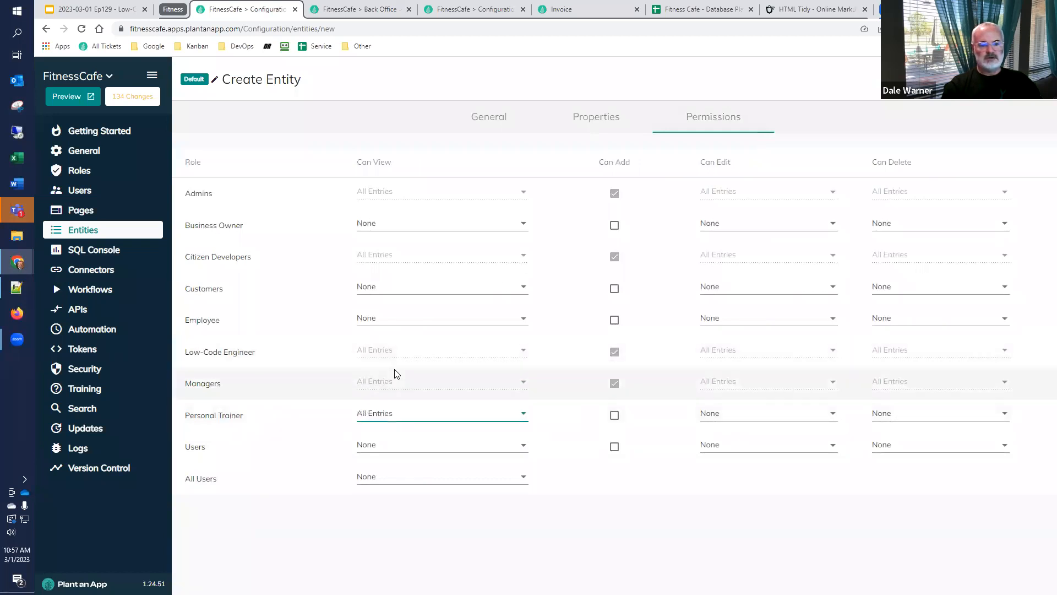
Let the Users role view All Entries and try to save the Subscription entity
{"action": "left_click", "coordinate": [384, 444]}
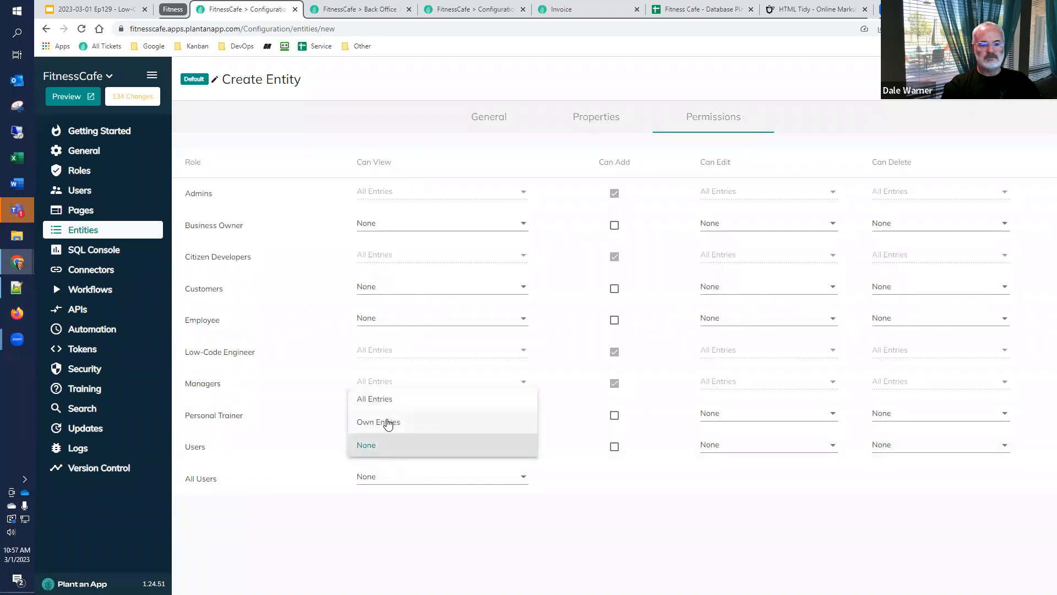
{"action": "left_click", "coordinate": [385, 400]}
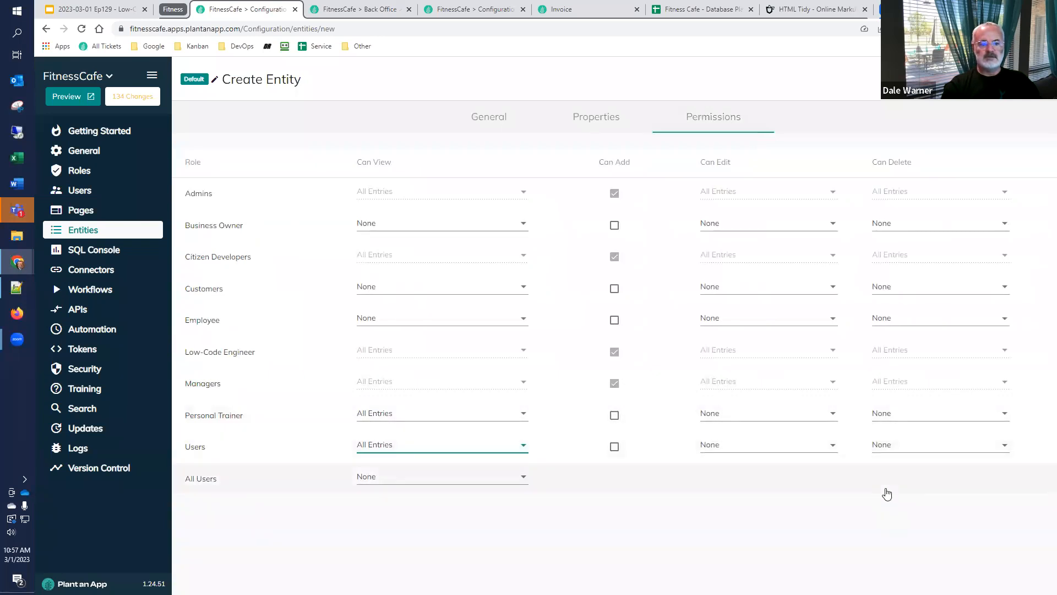
{"action": "left_click", "coordinate": [1040, 83]}
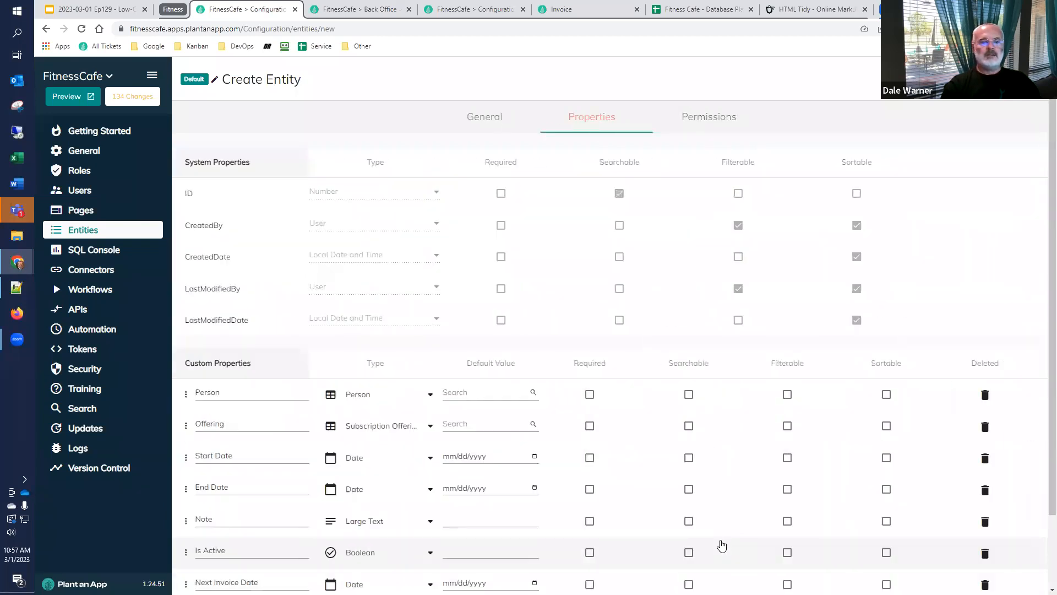
Choose Start Date as the entity's display name property and save the entity
{"action": "scroll", "coordinate": [413, 464], "scroll_direction": "down", "scroll_amount": 2}
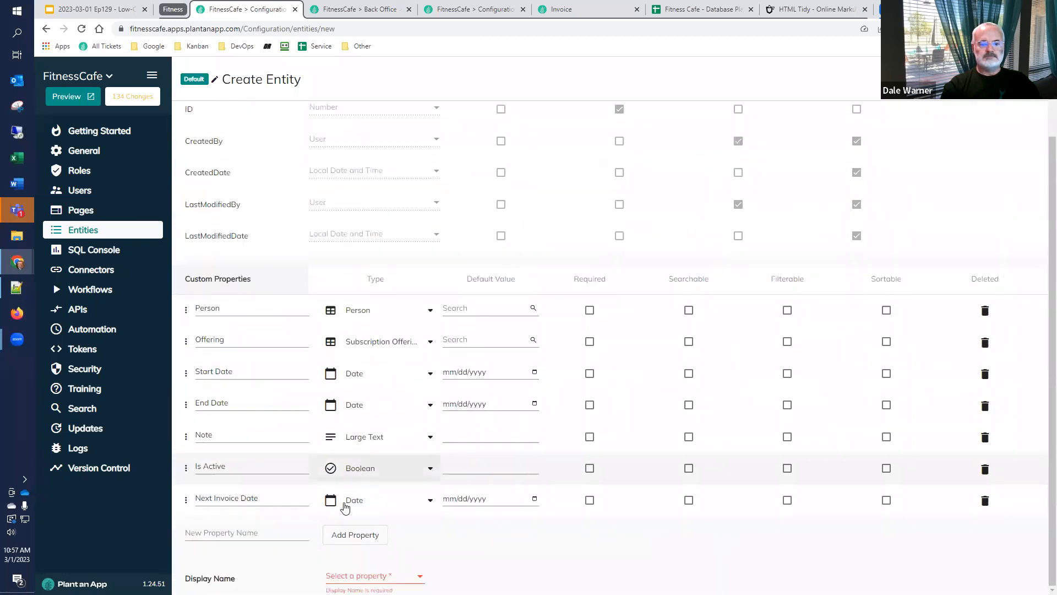
{"action": "left_click", "coordinate": [374, 576]}
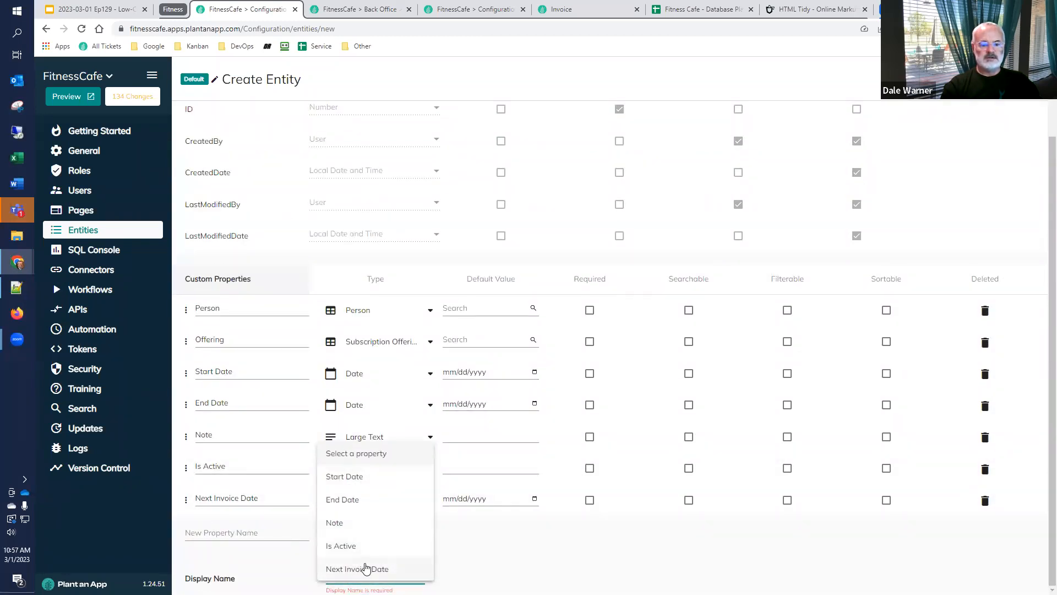
{"action": "left_click", "coordinate": [378, 477]}
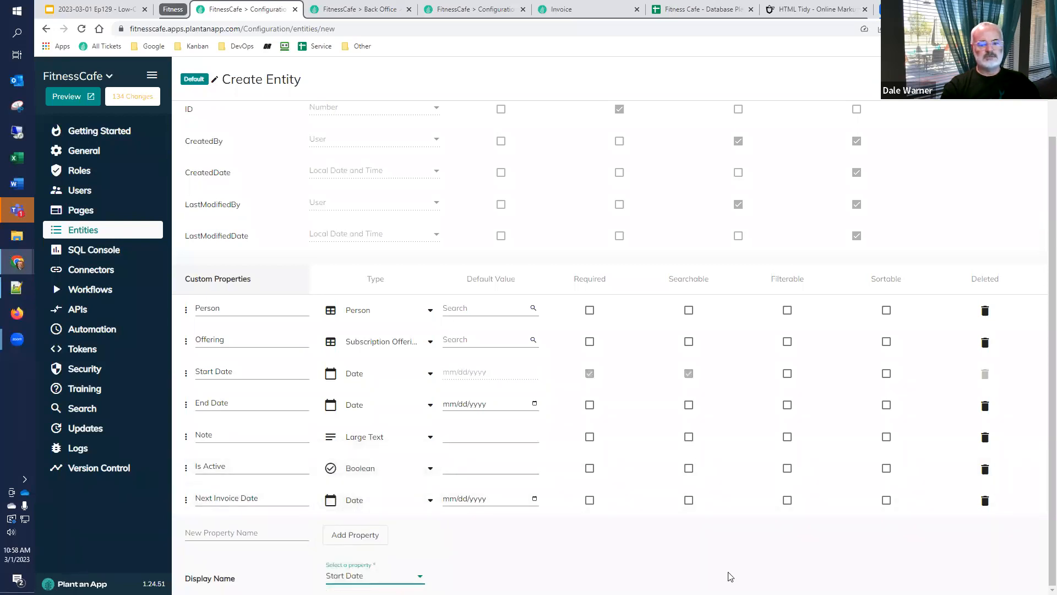
{"action": "left_click", "coordinate": [1018, 79]}
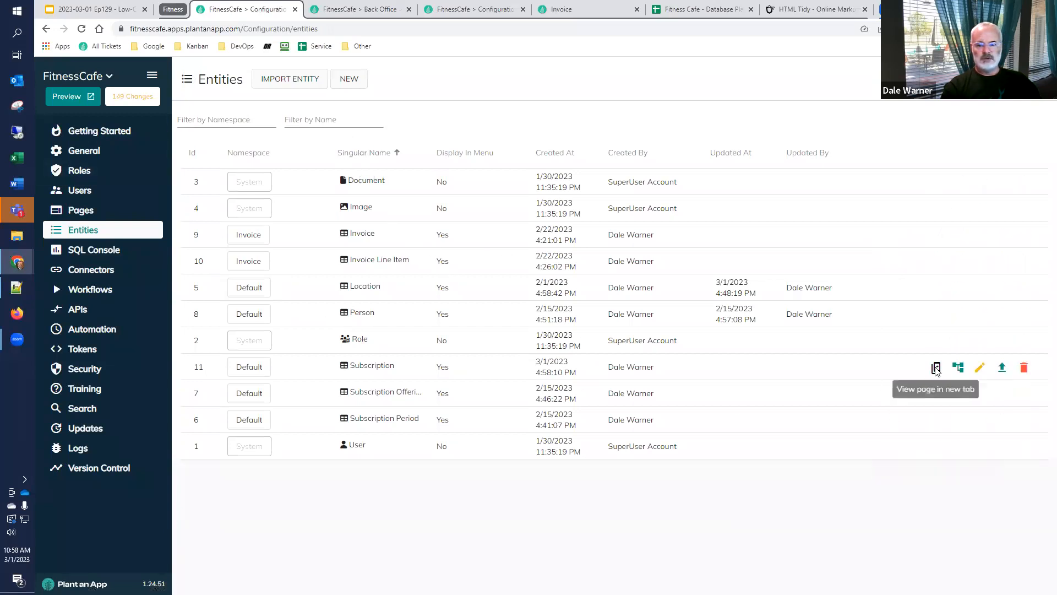
Open the Subscription entity's page in a new tab and start a subscription for the first listed person with the Basic Membership offering
{"action": "left_click", "coordinate": [936, 367]}
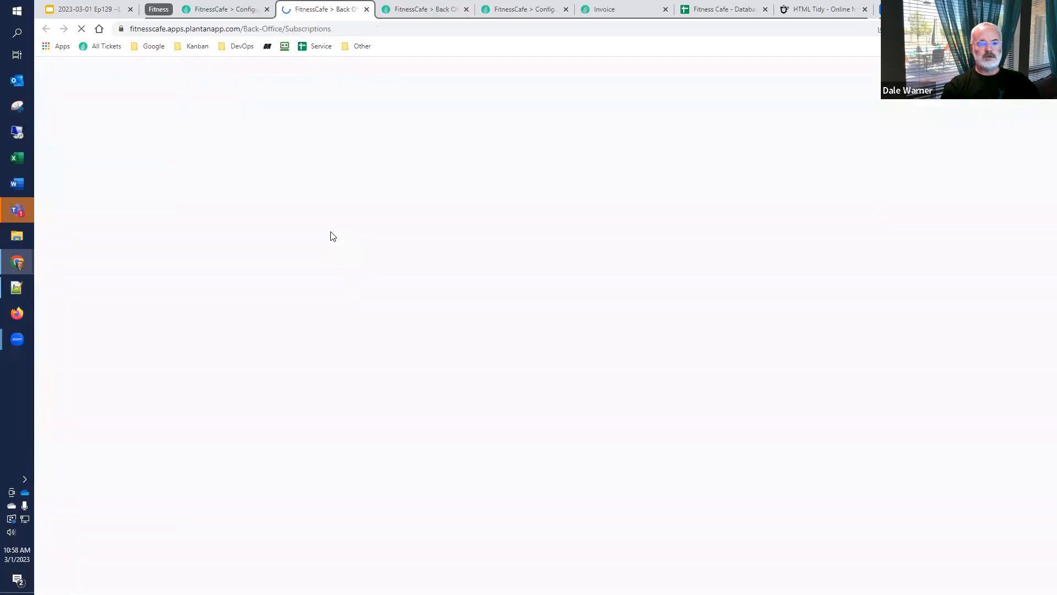
{"action": "left_click", "coordinate": [233, 125]}
{"action": "left_click", "coordinate": [500, 148]}
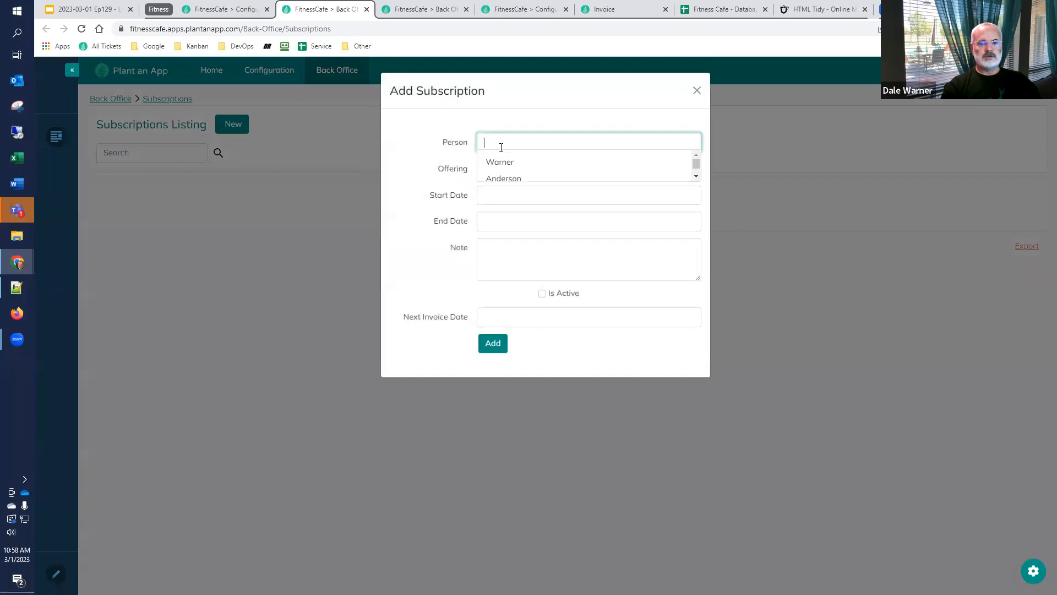
{"action": "left_click", "coordinate": [504, 161]}
{"action": "left_click", "coordinate": [505, 166]}
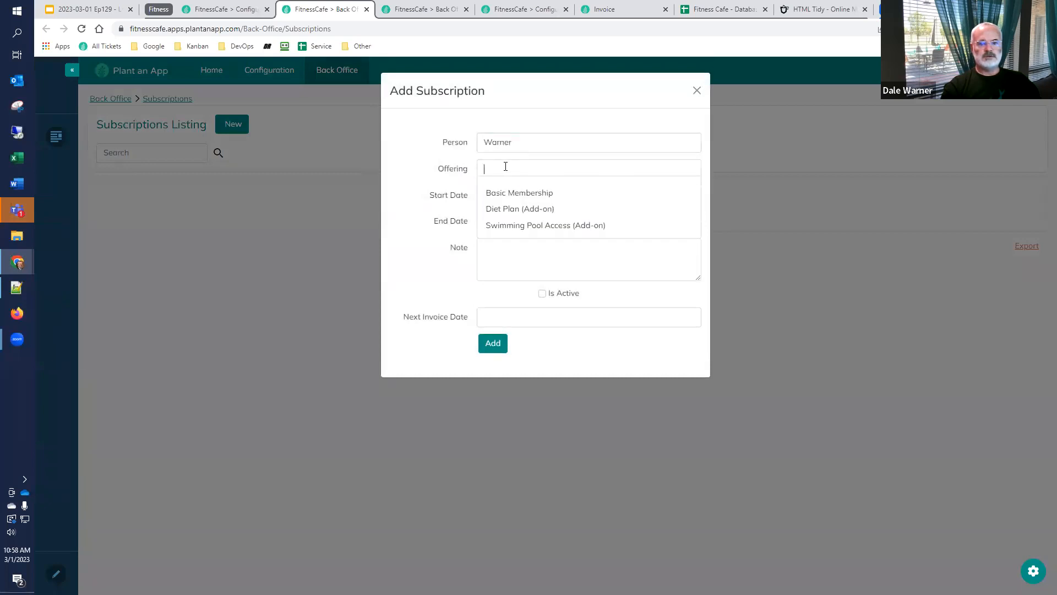
{"action": "left_click", "coordinate": [512, 187]}
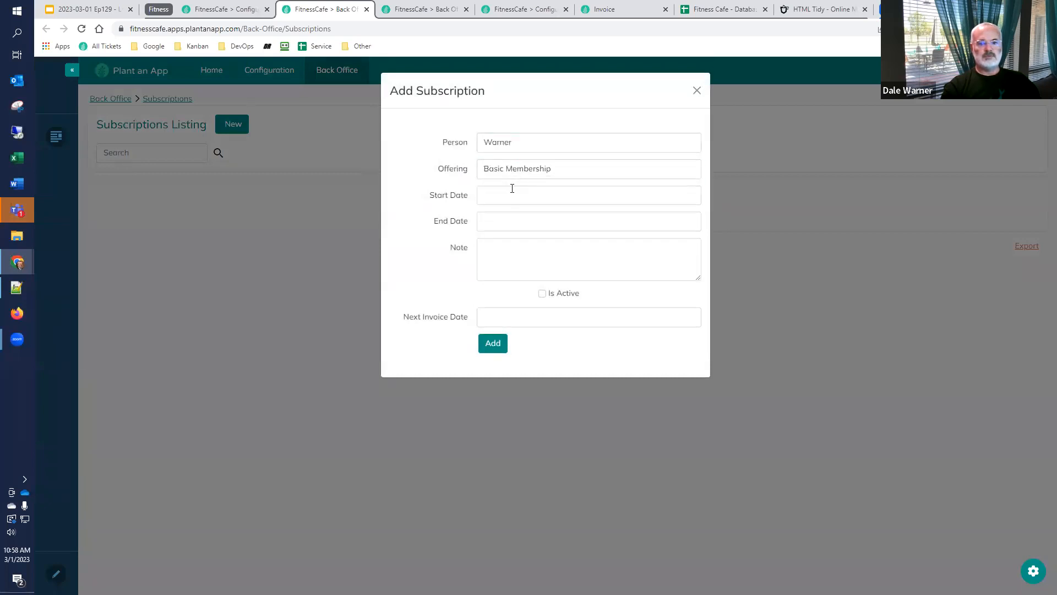
Set the start date to 03/01/2023, mark the subscription as active and add it without an end date or next invoice date
{"action": "left_click", "coordinate": [512, 188]}
{"action": "left_click", "coordinate": [560, 251]}
{"action": "left_click", "coordinate": [519, 226]}
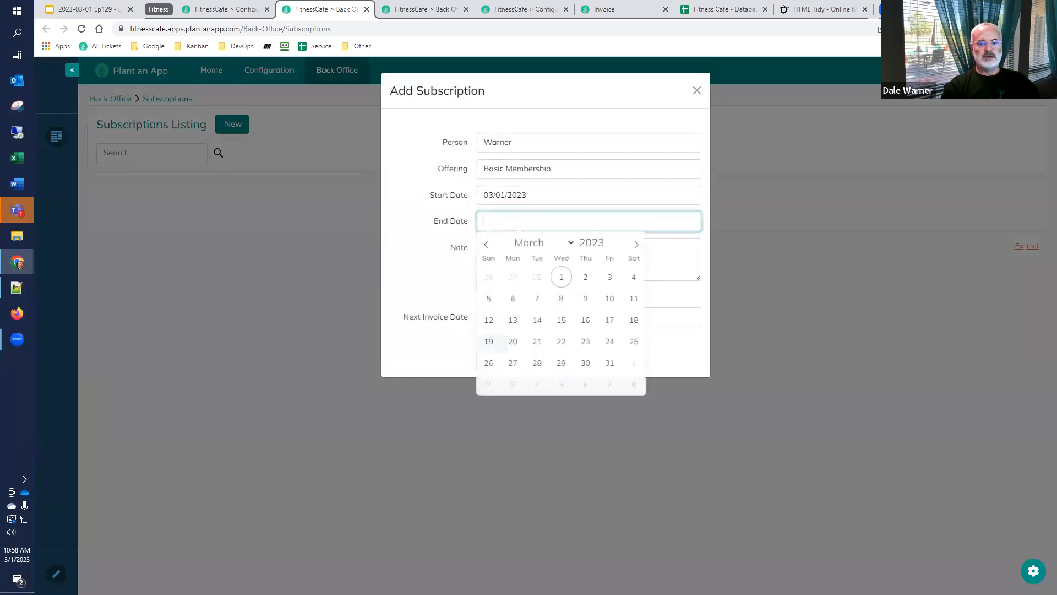
{"action": "left_click", "coordinate": [427, 243]}
{"action": "left_click", "coordinate": [533, 260]}
{"action": "left_click", "coordinate": [542, 294]}
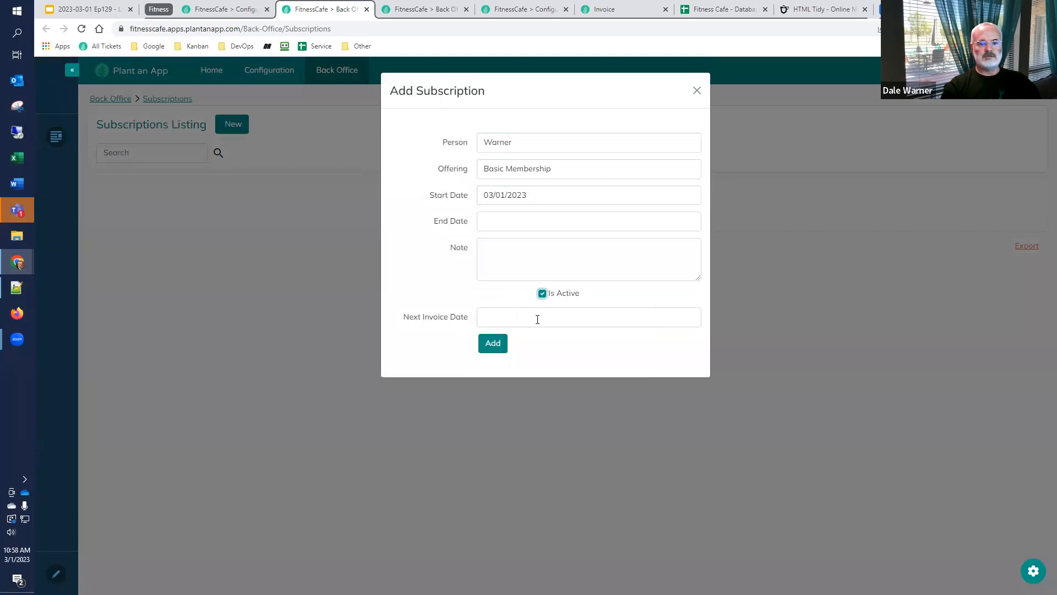
{"action": "left_click", "coordinate": [537, 319]}
{"action": "left_click", "coordinate": [422, 342]}
{"action": "left_click", "coordinate": [506, 347]}
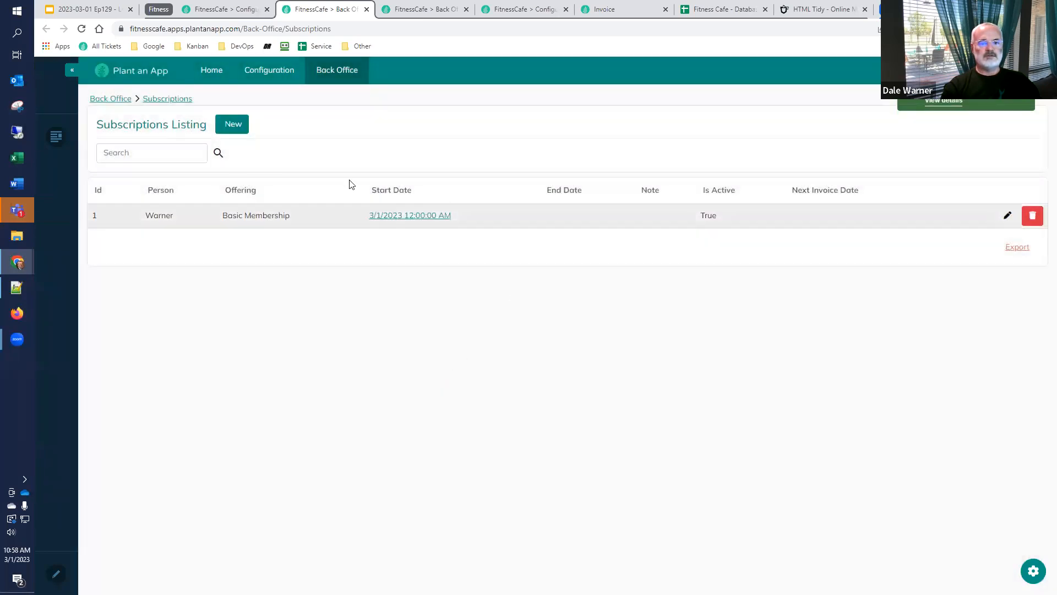
Add an active Basic Membership subscription for the second listed person with the start date 03/01/2023
{"action": "left_click", "coordinate": [238, 125]}
{"action": "left_click", "coordinate": [510, 141]}
{"action": "left_click", "coordinate": [506, 179]}
{"action": "left_click", "coordinate": [503, 170]}
{"action": "left_click", "coordinate": [503, 187]}
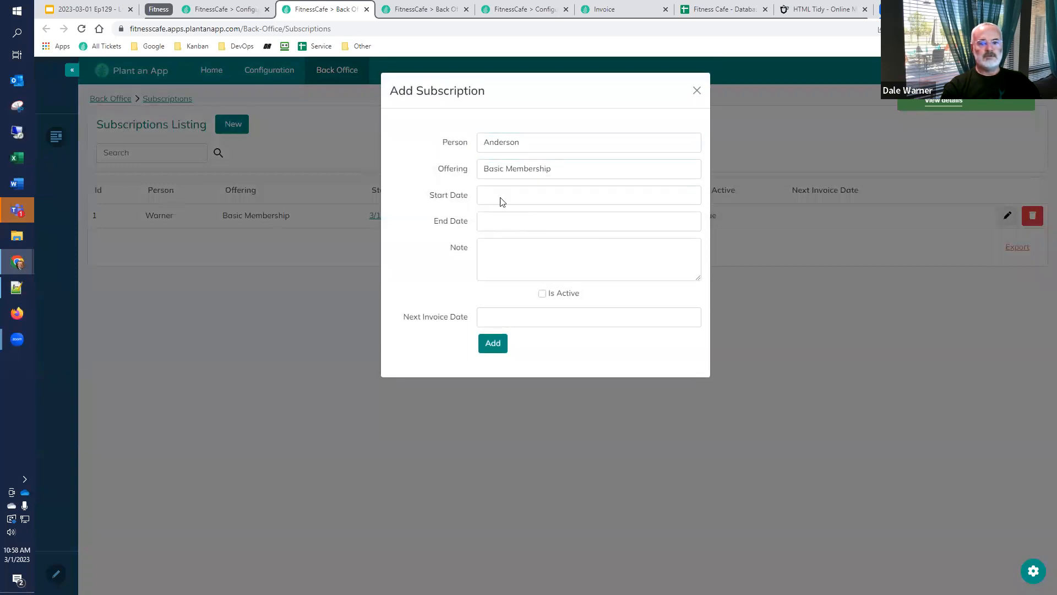
{"action": "left_click", "coordinate": [502, 202]}
{"action": "left_click", "coordinate": [561, 251]}
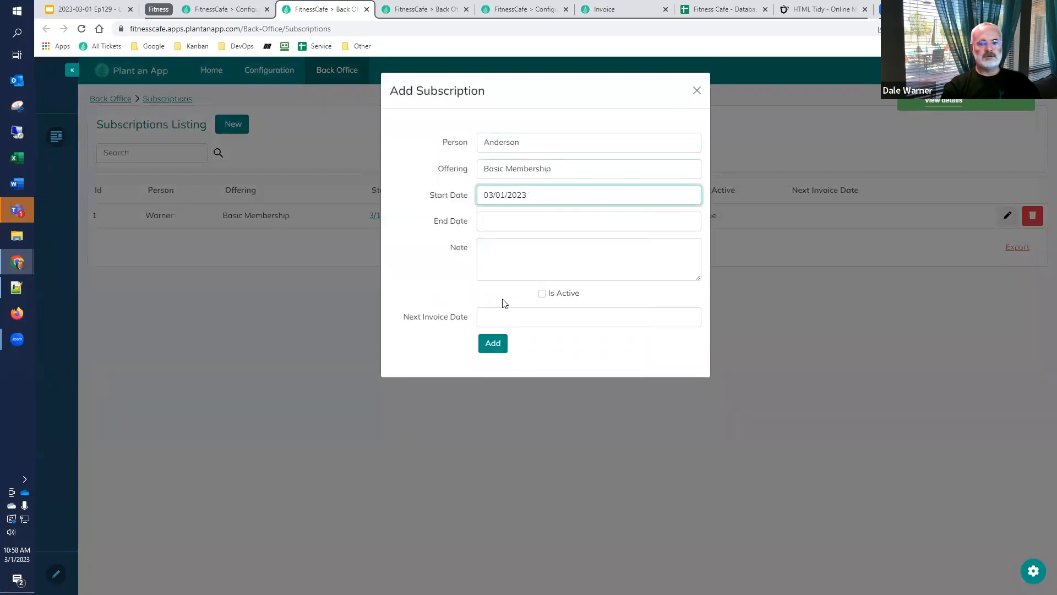
{"action": "left_click", "coordinate": [543, 293]}
{"action": "left_click", "coordinate": [486, 347]}
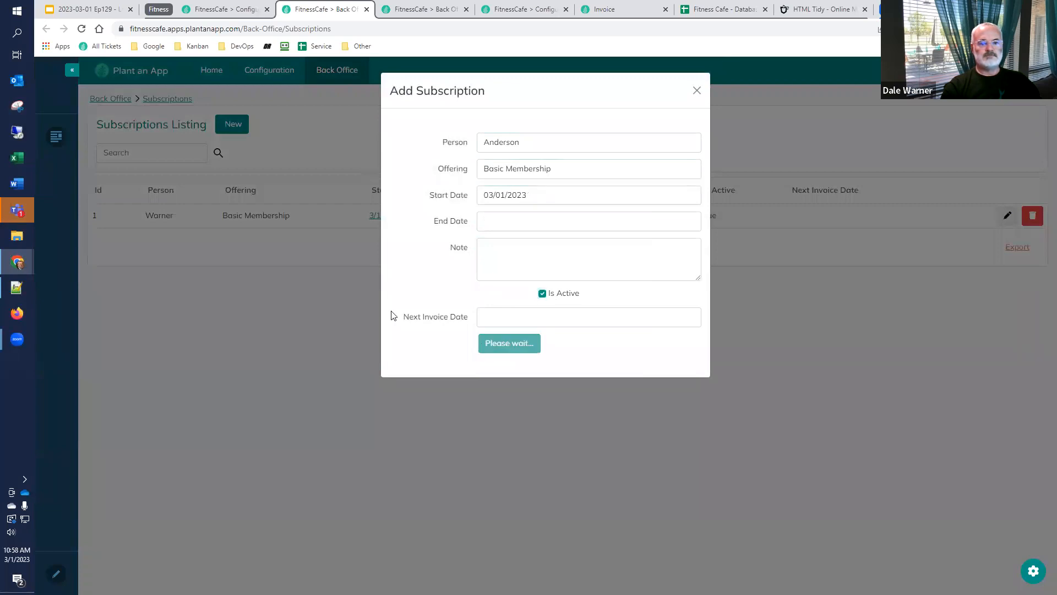
Add an active Diet Plan (Add-on) subscription for the second listed person with the start date 03/01/2023
{"action": "left_click", "coordinate": [231, 126]}
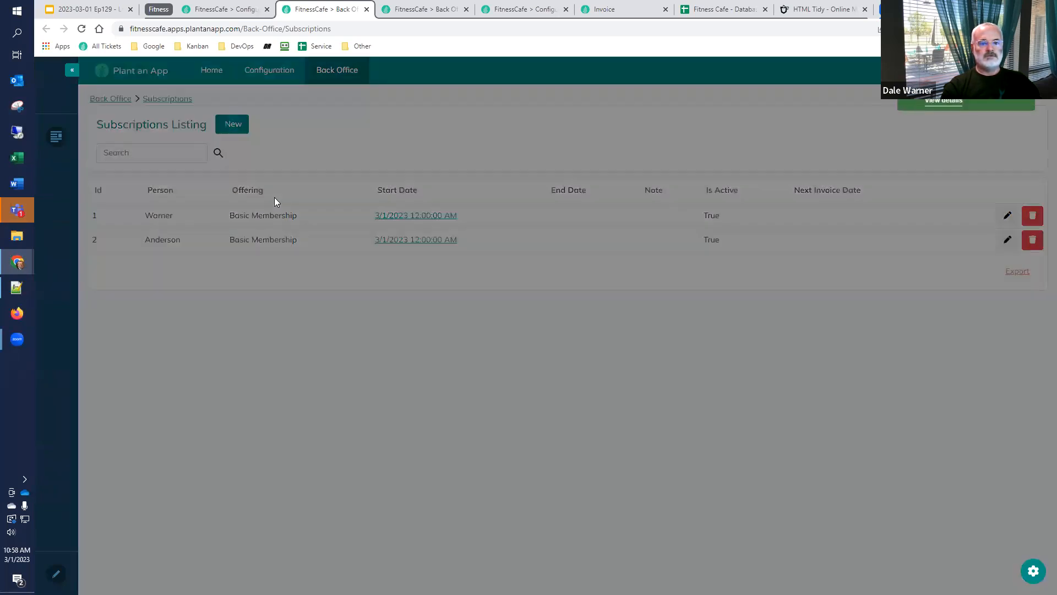
{"action": "left_click", "coordinate": [503, 142]}
{"action": "left_click", "coordinate": [501, 175]}
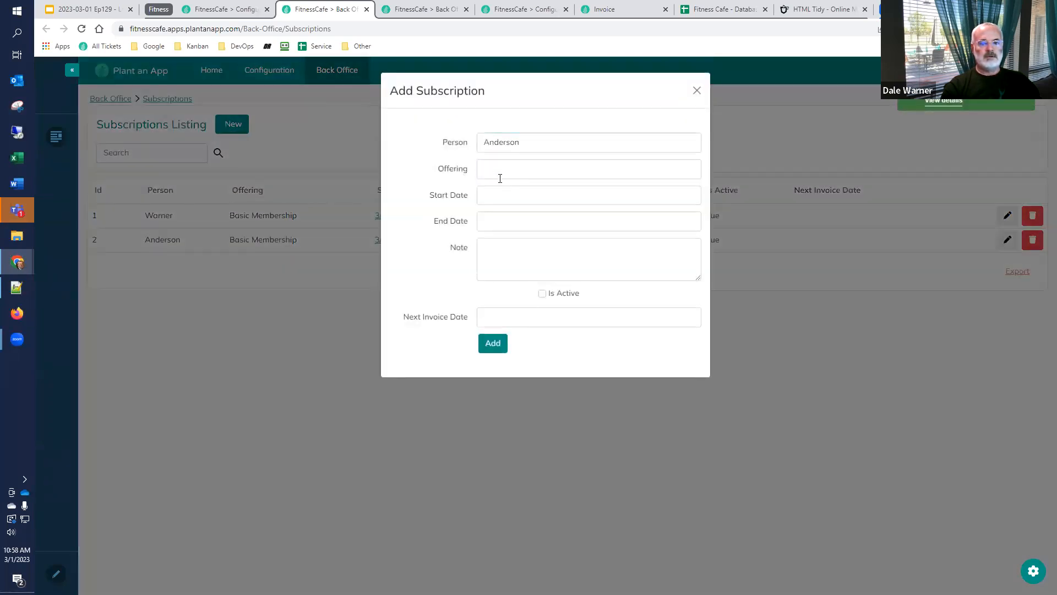
{"action": "left_click", "coordinate": [502, 172]}
{"action": "left_click", "coordinate": [504, 206]}
{"action": "left_click", "coordinate": [502, 200]}
{"action": "left_click", "coordinate": [559, 244]}
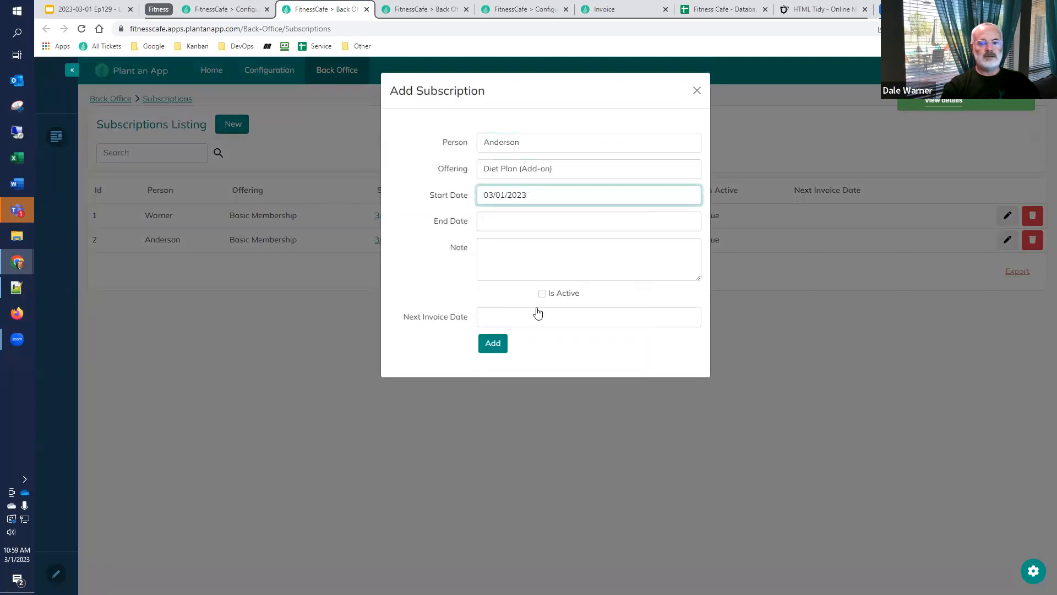
{"action": "left_click_drag", "start_coordinate": [551, 293], "coordinate": [544, 293]}
{"action": "left_click", "coordinate": [500, 351]}
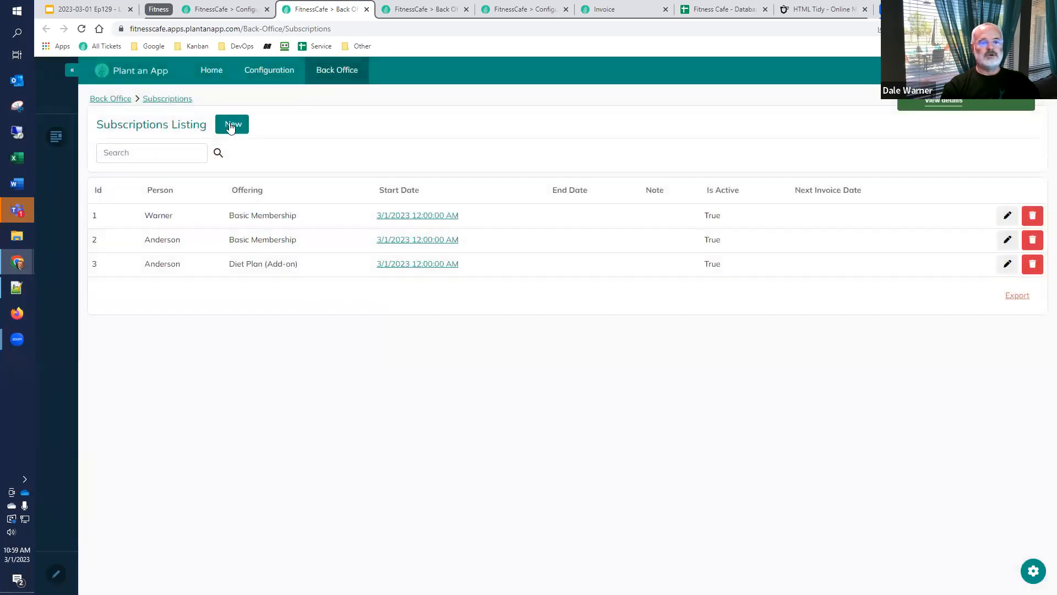
Add an active Swimming Pool Access (Add-on) subscription for the second listed person with the start date 03/01/2023
{"action": "left_click", "coordinate": [230, 125]}
{"action": "left_click", "coordinate": [517, 142]}
{"action": "left_click", "coordinate": [512, 176]}
{"action": "left_click", "coordinate": [515, 175]}
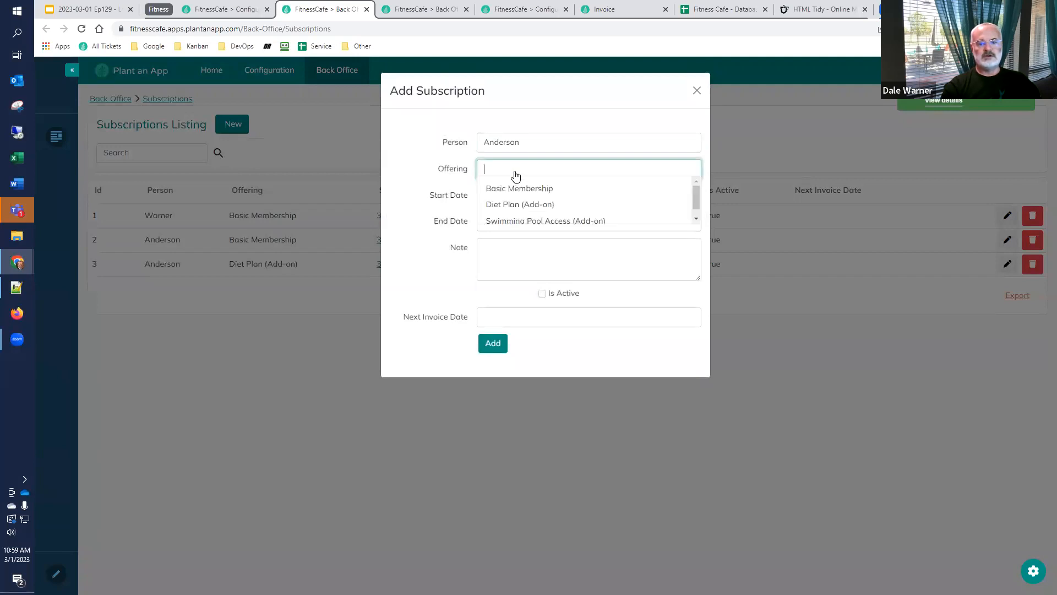
{"action": "left_click", "coordinate": [512, 223]}
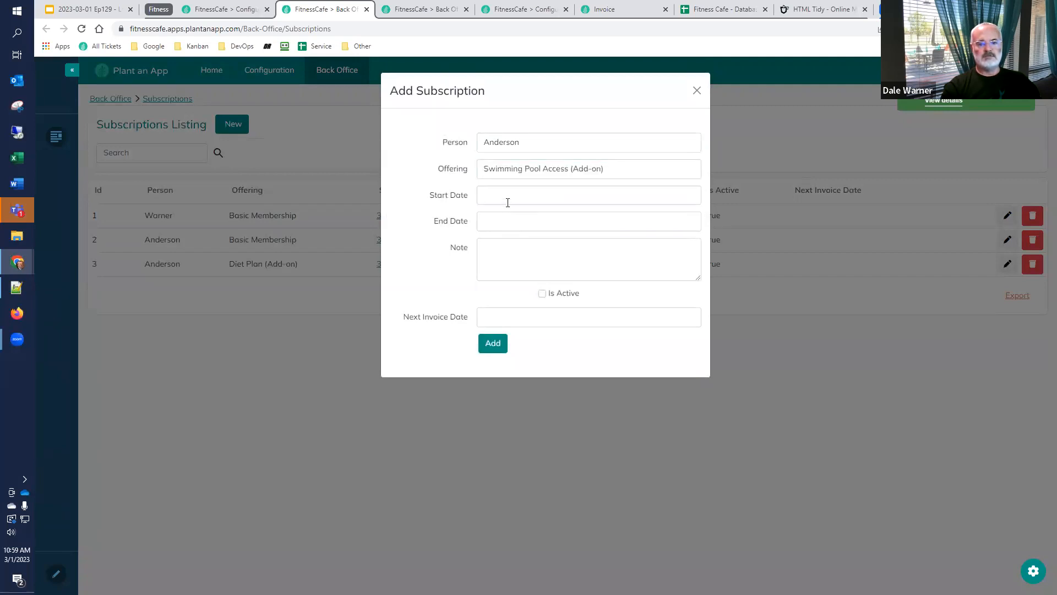
{"action": "left_click", "coordinate": [508, 203]}
{"action": "left_click", "coordinate": [562, 250]}
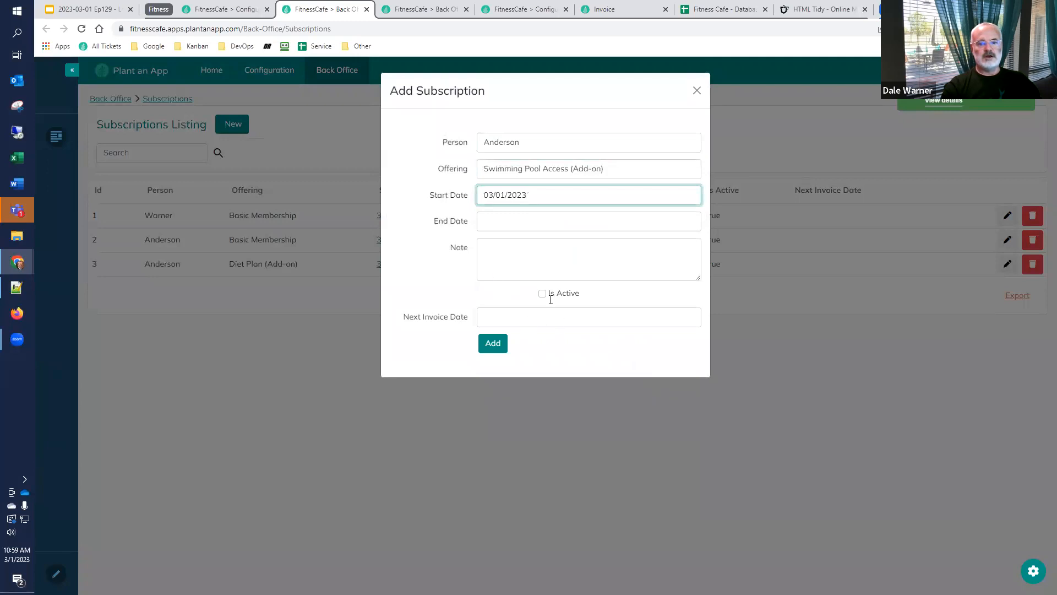
{"action": "left_click", "coordinate": [494, 344]}
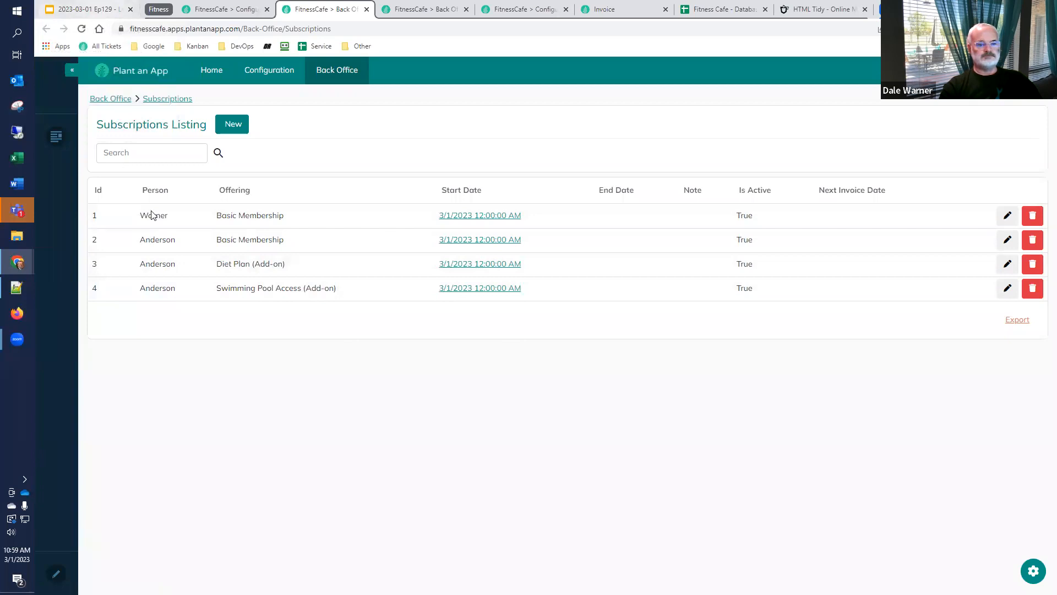
Switch to the Low-Code Café presentation in Google Slides and present the closing "Happy Low-coding!" slide full screen
{"action": "left_click", "coordinate": [90, 9]}
{"action": "scroll", "coordinate": [80, 445], "scroll_direction": "down", "scroll_amount": 6}
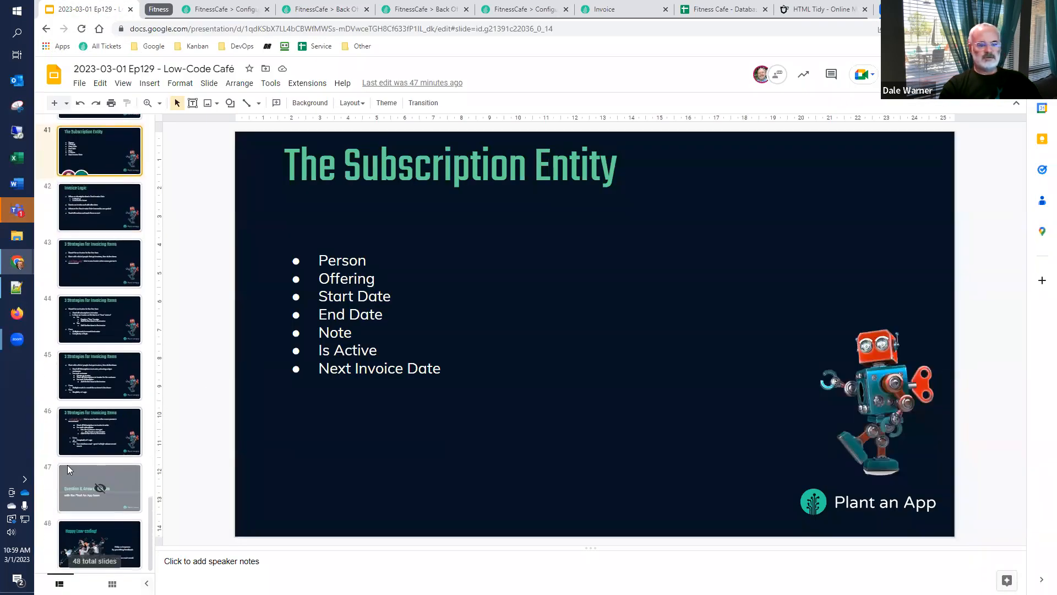
{"action": "left_click", "coordinate": [91, 542]}
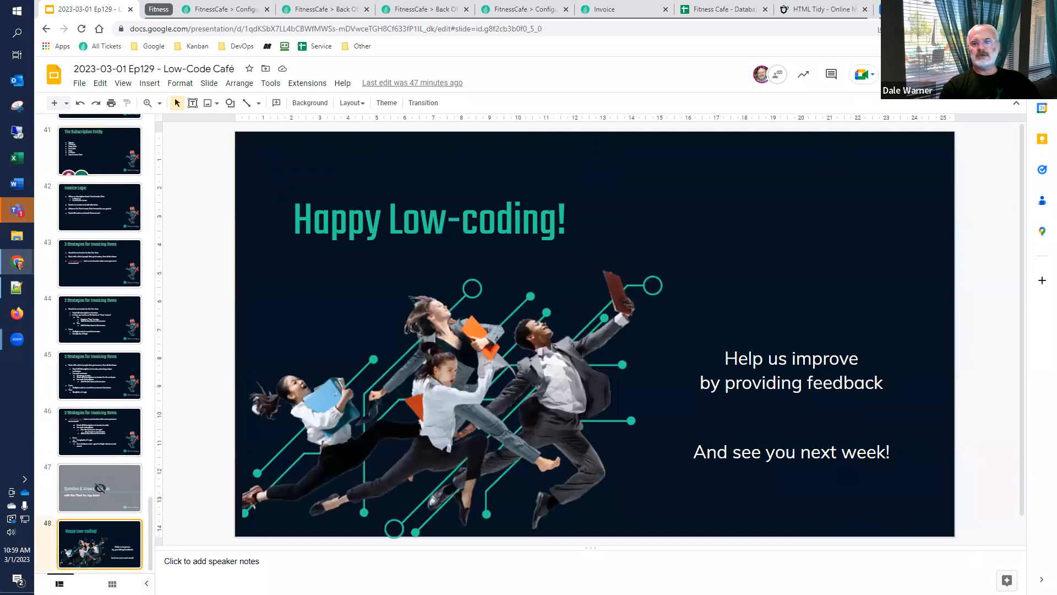
{"action": "key", "text": "ctrl+F5"}
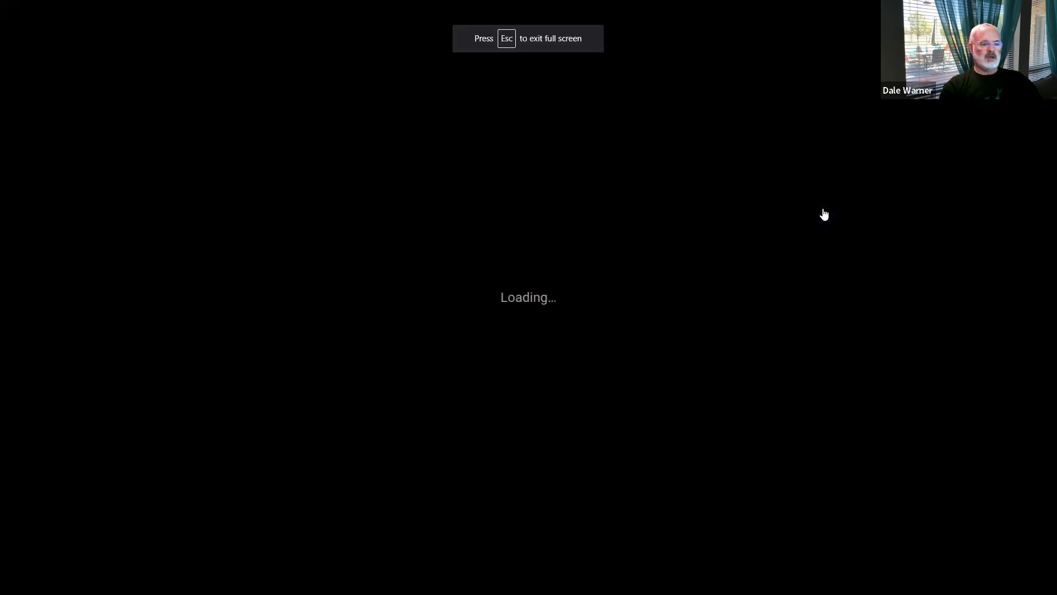